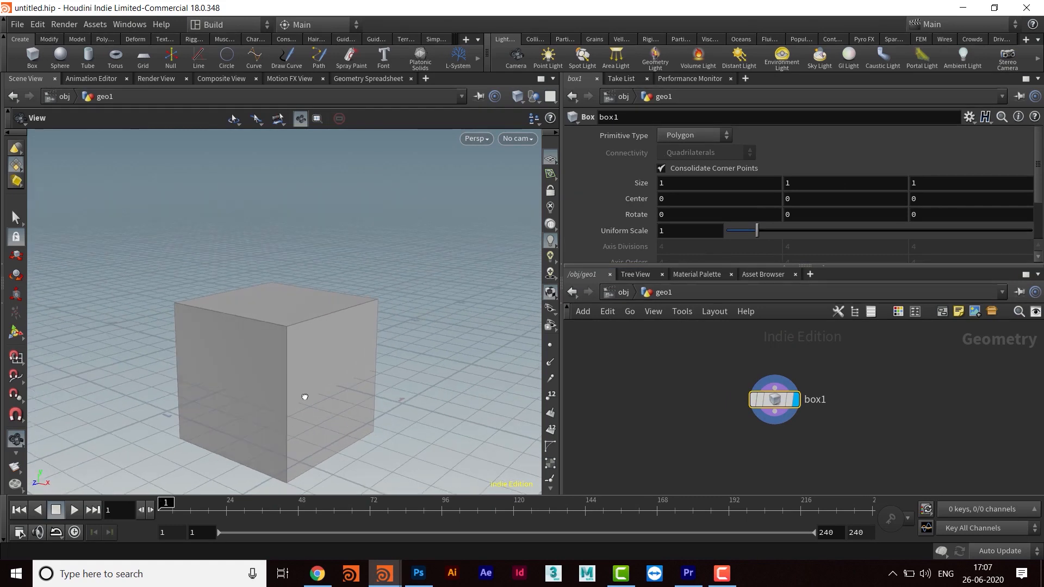
Link box1's Center Y to its Size Y with the relative reference expression ch("sizey")/2.
{"action": "middle_click_drag", "start_coordinate": [338, 408], "coordinate": [341, 353]}
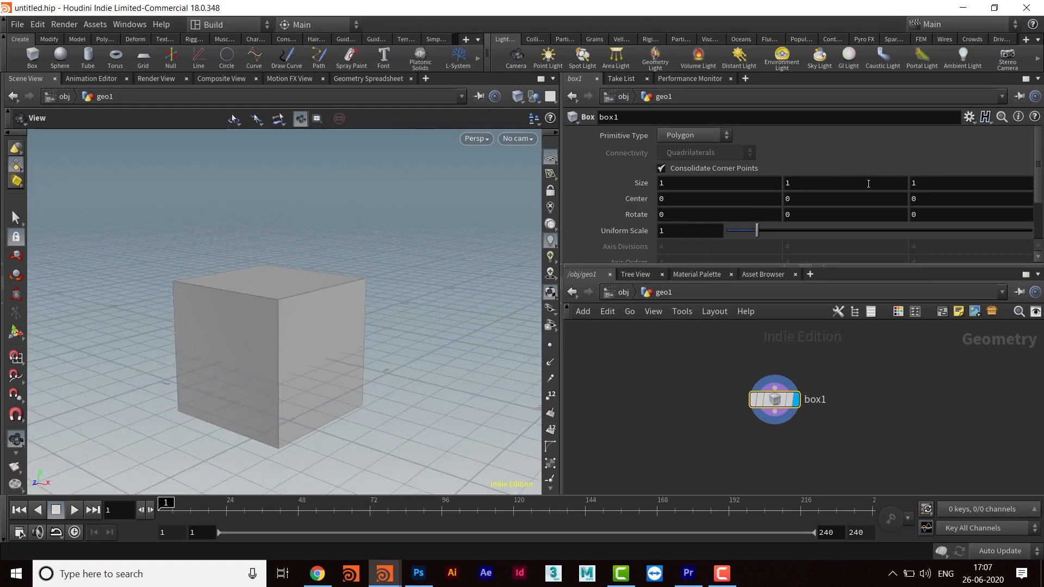
{"action": "right_click", "coordinate": [805, 183]}
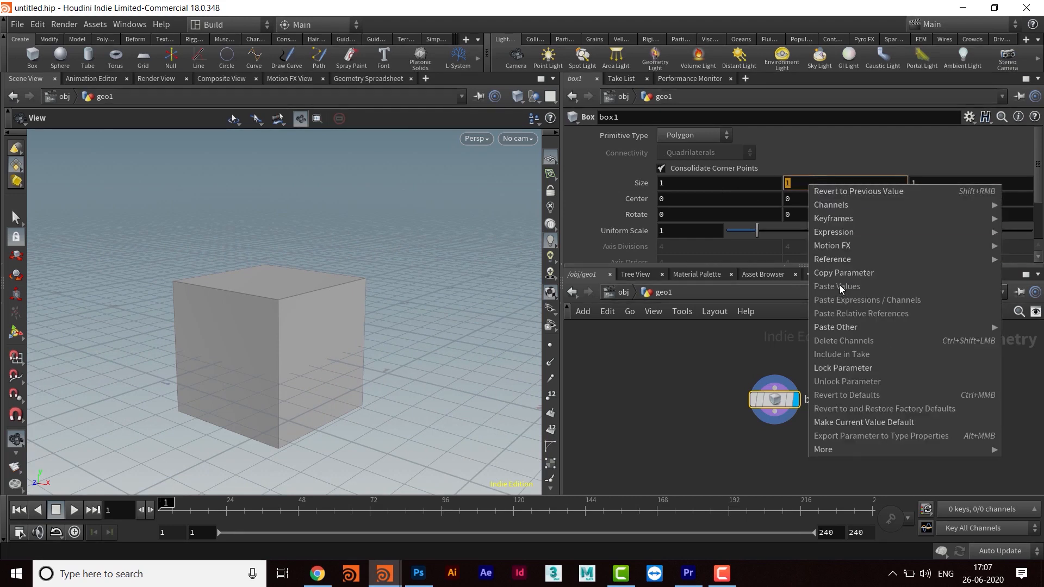
{"action": "left_click", "coordinate": [847, 272]}
{"action": "right_click", "coordinate": [803, 199]}
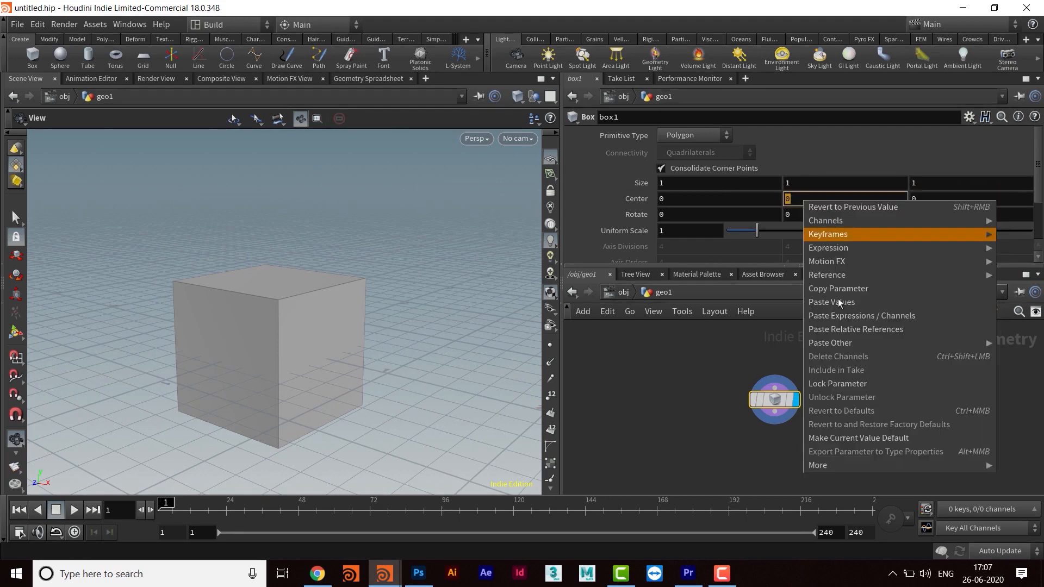
{"action": "left_click", "coordinate": [838, 329]}
{"action": "type", "text": "/2"}
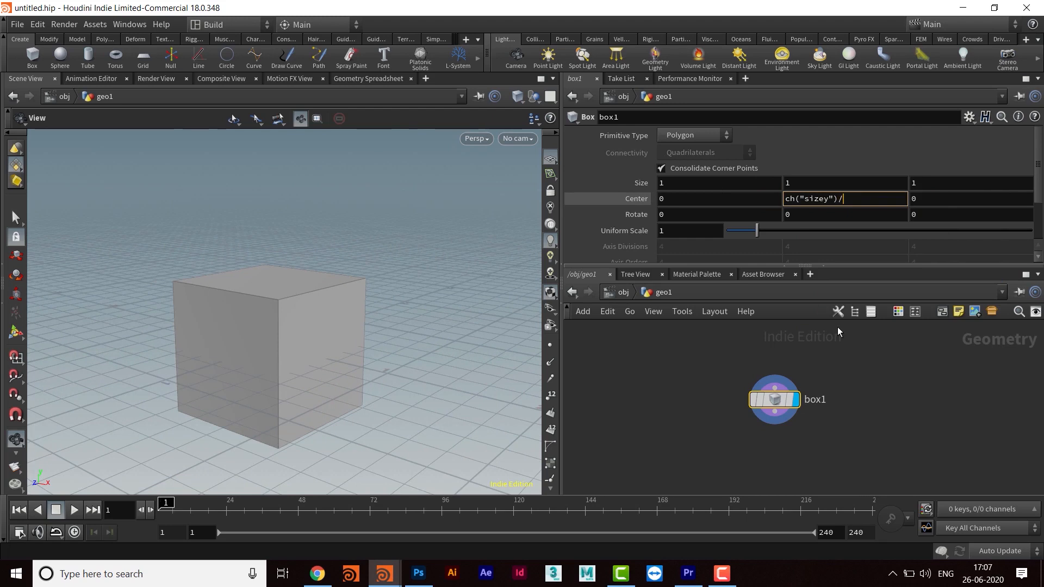
{"action": "key", "text": "Return"}
Set the box's Size Y to 6 to stretch it into a tall column.
{"action": "middle_click_drag", "start_coordinate": [351, 352], "coordinate": [358, 417]}
{"action": "left_click_drag", "start_coordinate": [798, 185], "coordinate": [739, 191]}
{"action": "key", "text": "Return"}
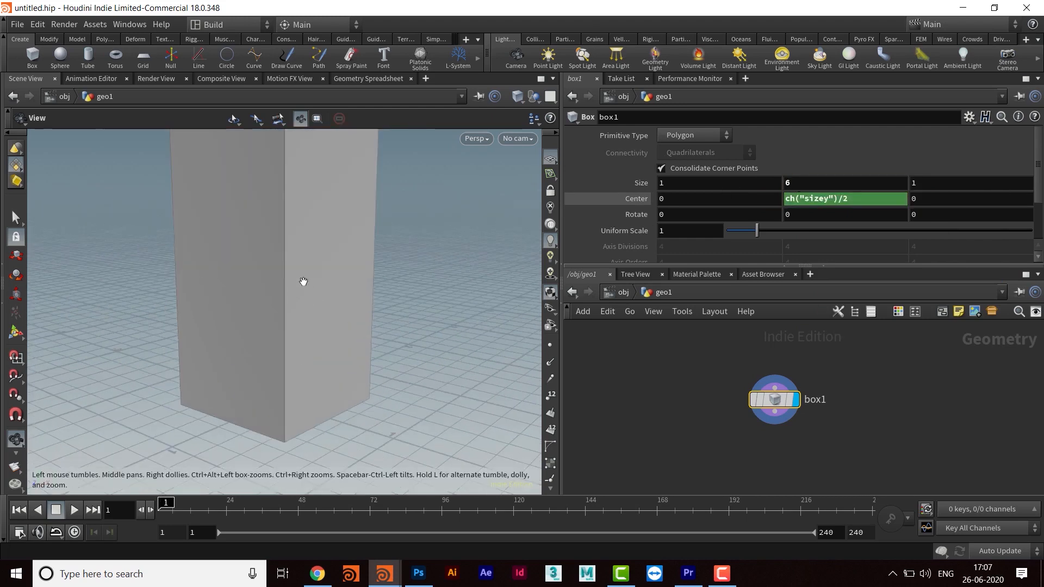
Examine the tall box from several angles and distances, including its base on the ground grid.
{"action": "right_click_drag", "start_coordinate": [300, 282], "coordinate": [291, 317]}
{"action": "middle_click_drag", "start_coordinate": [309, 298], "coordinate": [291, 400]}
{"action": "right_click_drag", "start_coordinate": [328, 343], "coordinate": [136, 342]}
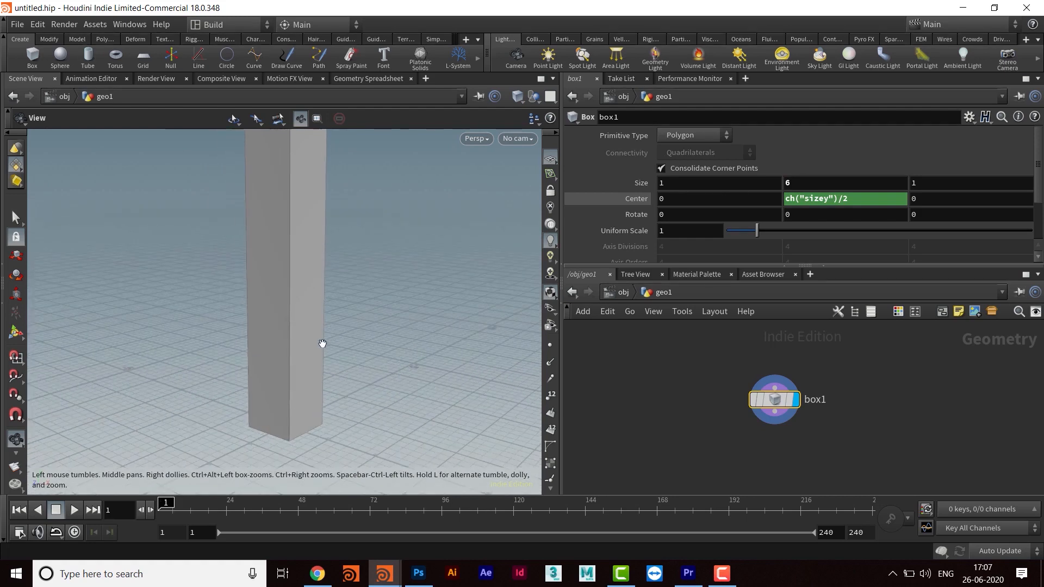
{"action": "middle_click_drag", "start_coordinate": [328, 274], "coordinate": [329, 338]}
{"action": "right_click_drag", "start_coordinate": [356, 323], "coordinate": [168, 323]}
{"action": "middle_click_drag", "start_coordinate": [329, 389], "coordinate": [288, 347]}
{"action": "left_click_drag", "start_coordinate": [289, 347], "coordinate": [264, 342]}
{"action": "right_click_drag", "start_coordinate": [263, 343], "coordinate": [285, 300]}
{"action": "middle_click_drag", "start_coordinate": [285, 301], "coordinate": [304, 357]}
{"action": "left_click_drag", "start_coordinate": [334, 356], "coordinate": [358, 361]}
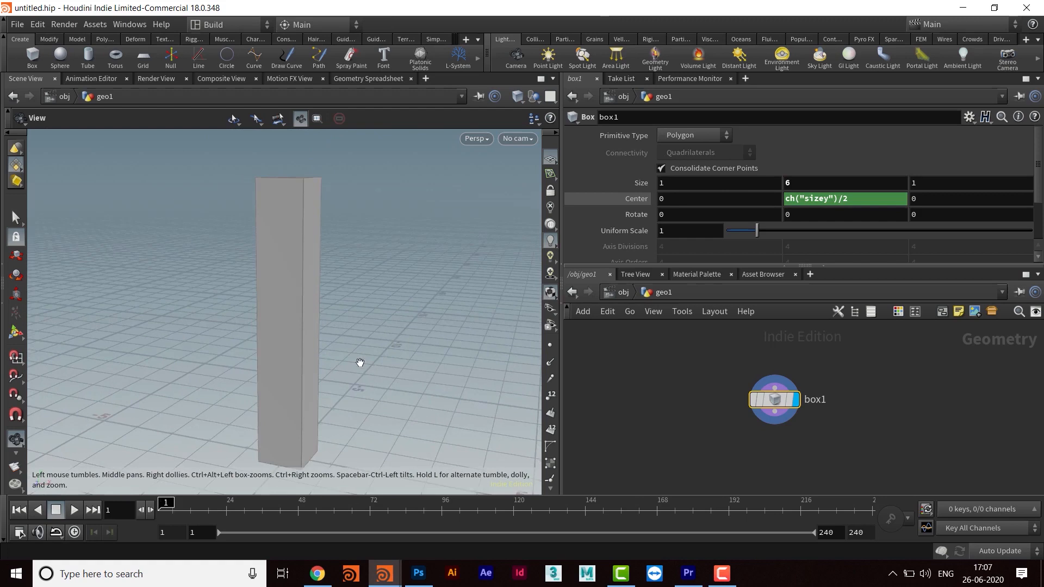
{"action": "middle_click_drag", "start_coordinate": [322, 354], "coordinate": [315, 345]}
{"action": "scroll", "coordinate": [317, 344], "scroll_direction": "up", "scroll_amount": 2}
{"action": "scroll", "coordinate": [323, 354], "scroll_direction": "down", "scroll_amount": 2}
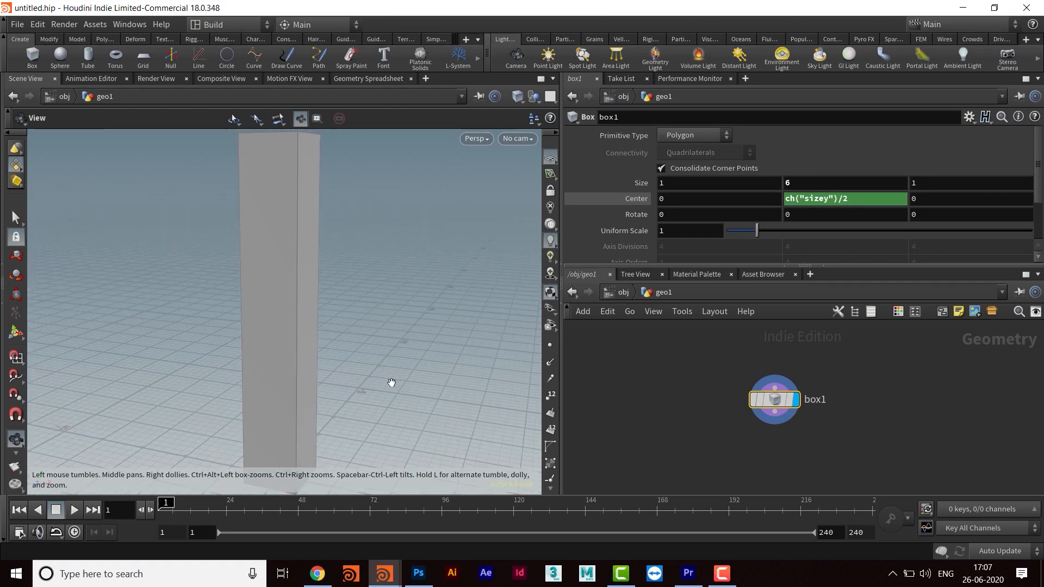
{"action": "left_click_drag", "start_coordinate": [391, 377], "coordinate": [287, 378]}
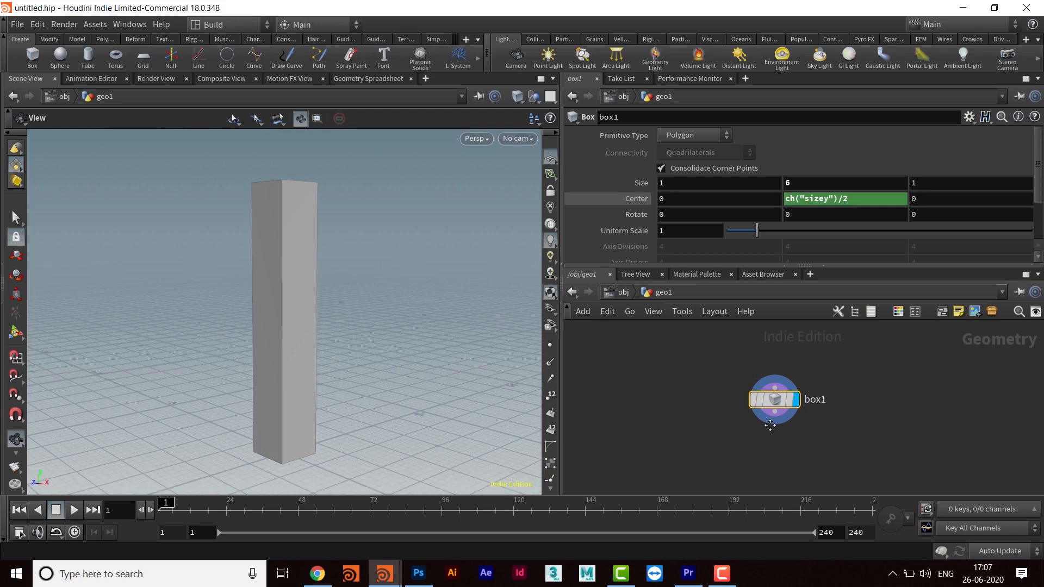
Add an RBD Material Fracture node below box1, with its first input fed by the box's output.
{"action": "middle_click_drag", "start_coordinate": [781, 448], "coordinate": [757, 413]}
{"action": "left_click_drag", "start_coordinate": [753, 366], "coordinate": [752, 357]}
{"action": "left_click", "coordinate": [749, 369]}
{"action": "left_click", "coordinate": [765, 422]}
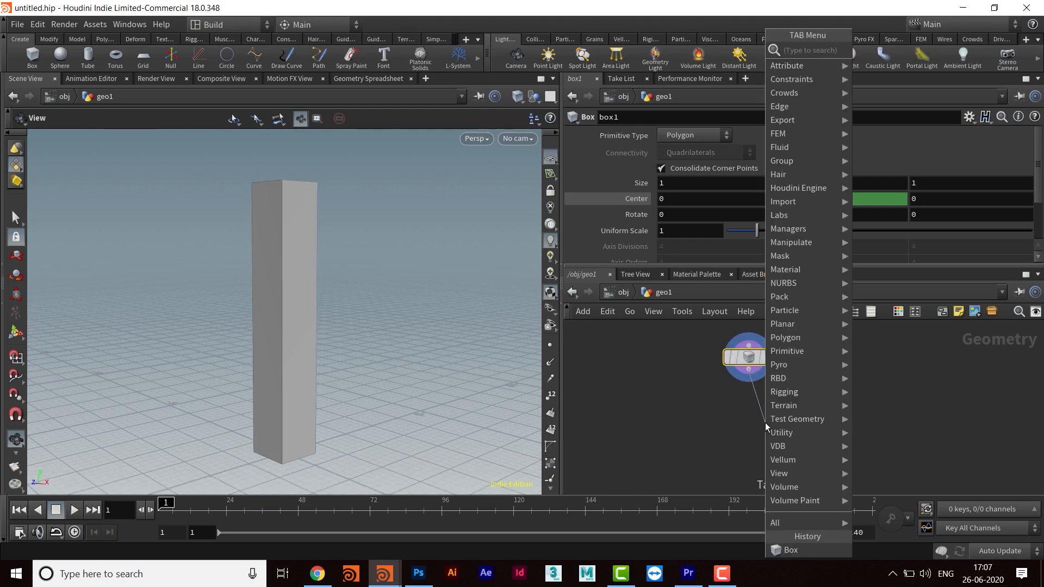
{"action": "type", "text": "rbd"}
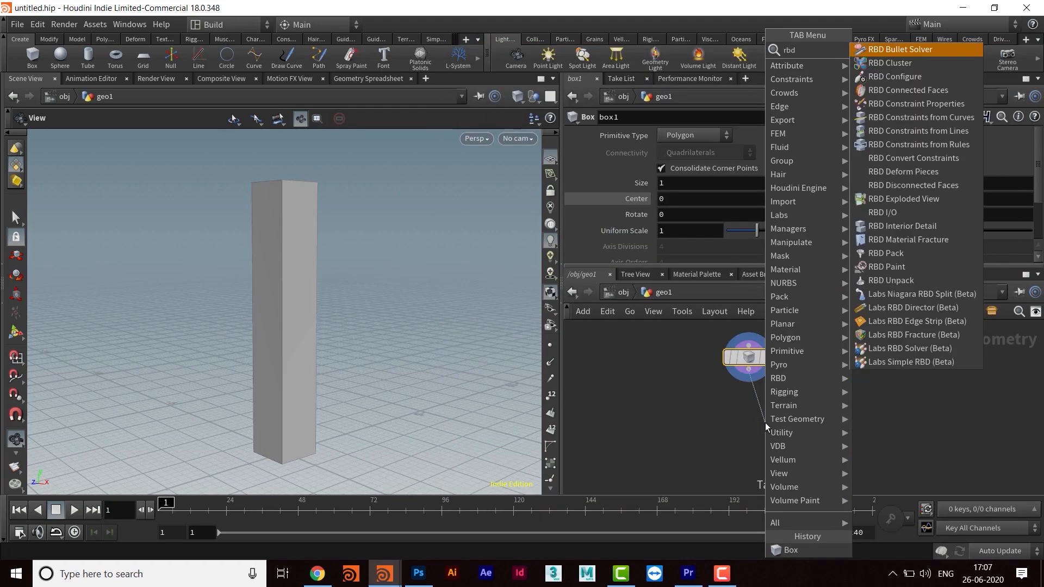
{"action": "type", "text": "mat"}
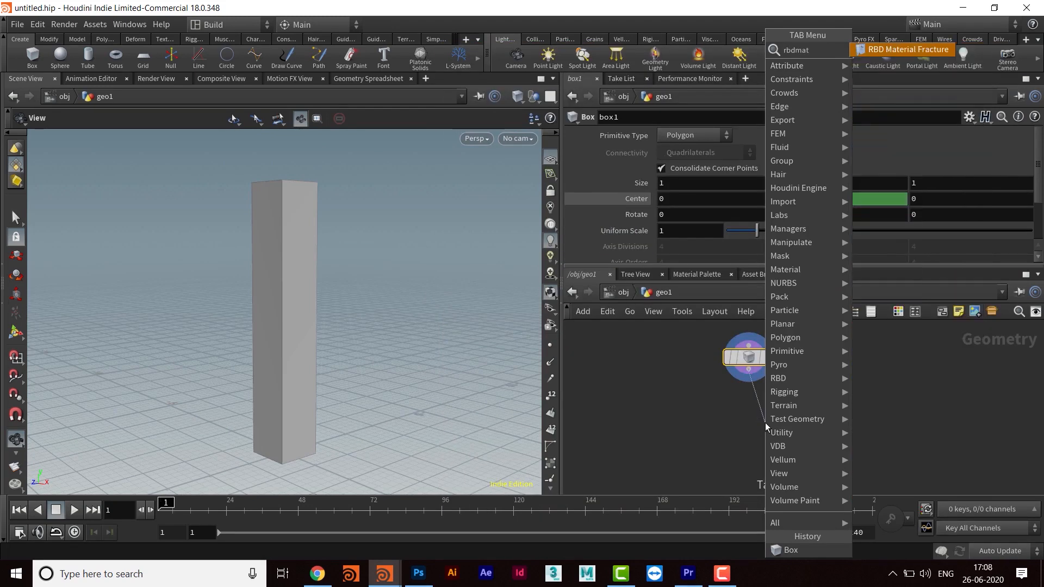
{"action": "key", "text": "Return"}
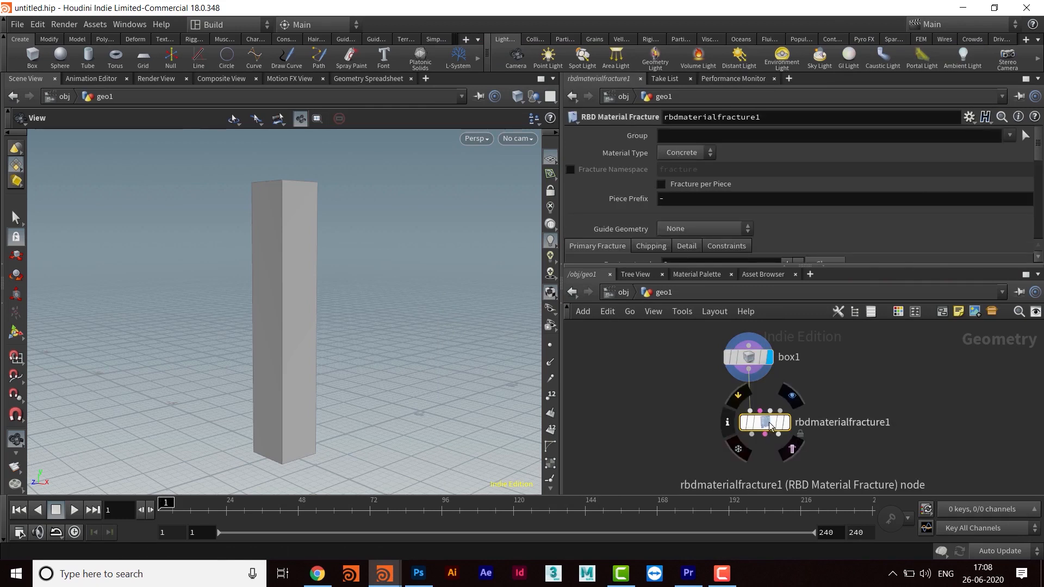
Display the RBD Material Fracture node's output in the viewport and inspect the cracks on the column.
{"action": "scroll", "coordinate": [845, 436], "scroll_direction": "up", "scroll_amount": 4}
{"action": "middle_click_drag", "start_coordinate": [833, 432], "coordinate": [808, 459]}
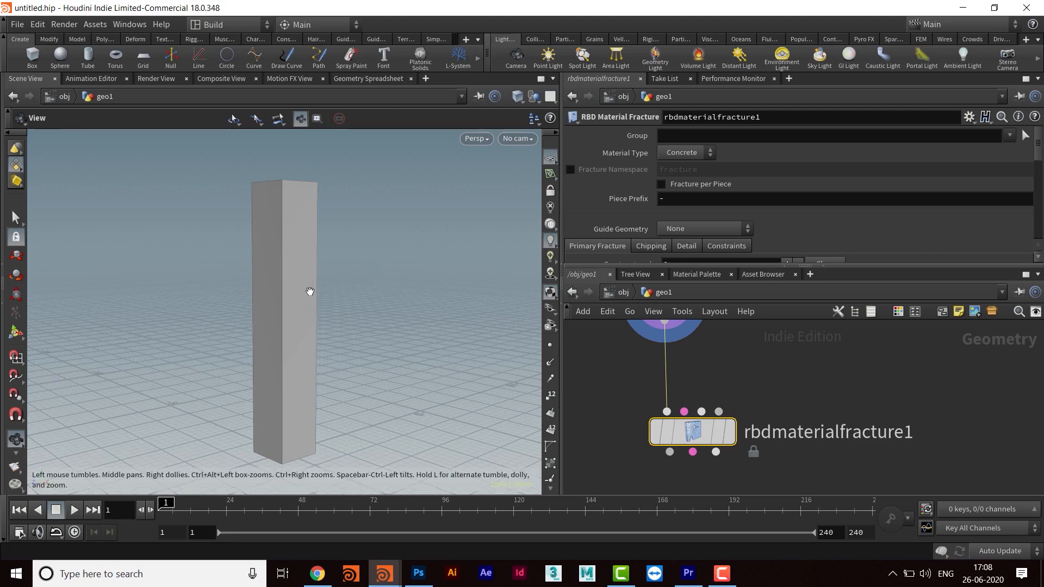
{"action": "scroll", "coordinate": [317, 359], "scroll_direction": "up", "scroll_amount": 3}
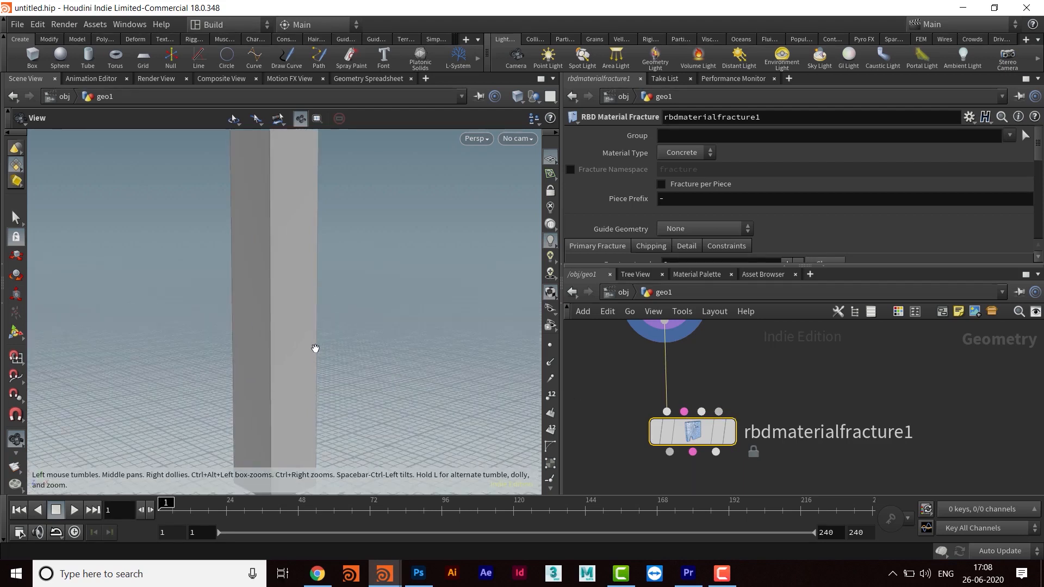
{"action": "middle_click_drag", "start_coordinate": [312, 350], "coordinate": [333, 365]}
{"action": "scroll", "coordinate": [375, 373], "scroll_direction": "down", "scroll_amount": 3}
{"action": "mouse_move", "coordinate": [333, 365]}
{"action": "left_mouse_down"}
{"action": "mouse_move", "coordinate": [375, 373]}
{"action": "mouse_move", "coordinate": [310, 343]}
{"action": "mouse_move", "coordinate": [340, 348]}
{"action": "left_mouse_up"}
{"action": "middle_click_drag", "start_coordinate": [857, 386], "coordinate": [849, 360]}
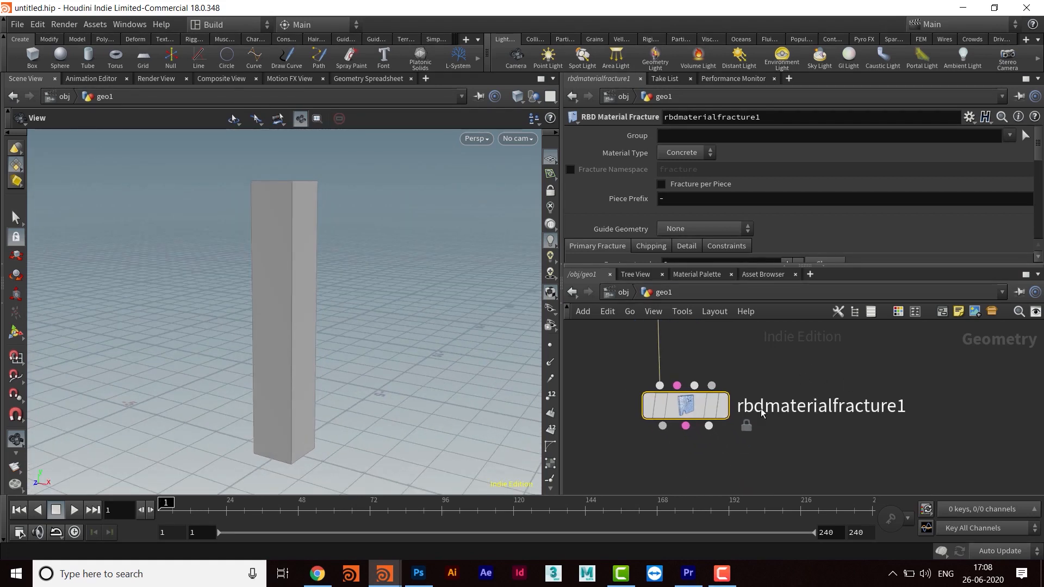
{"action": "left_click", "coordinate": [723, 409]}
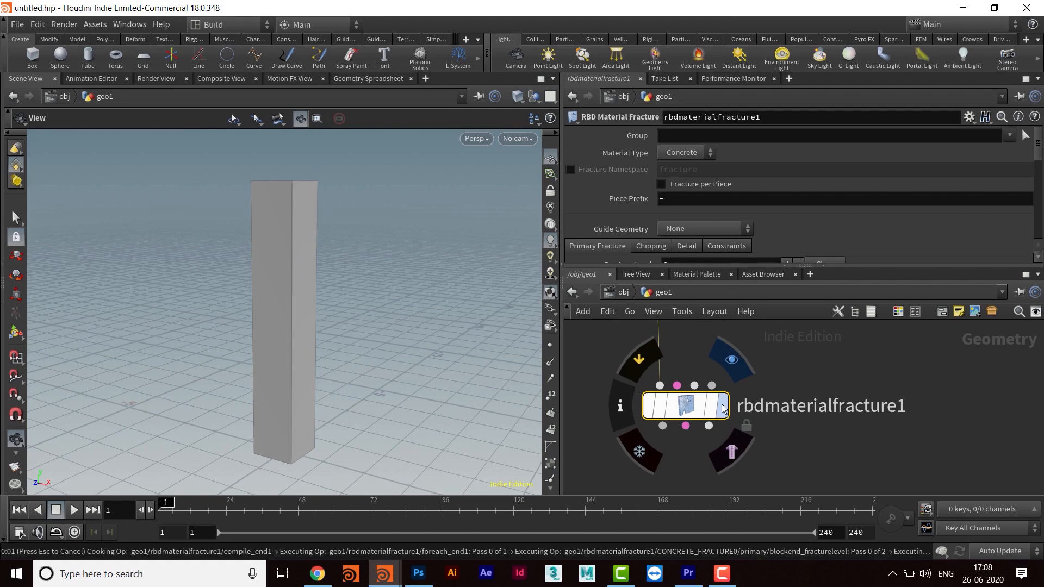
{"action": "left_click_drag", "start_coordinate": [296, 308], "coordinate": [361, 338]}
{"action": "right_click_drag", "start_coordinate": [325, 351], "coordinate": [303, 312]}
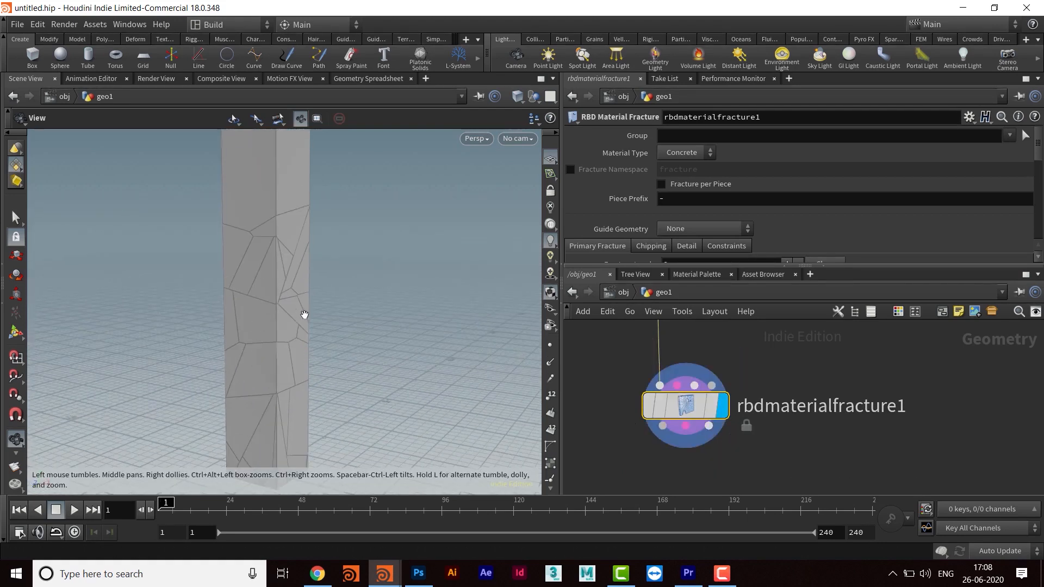
{"action": "middle_click_drag", "start_coordinate": [303, 312], "coordinate": [324, 266]}
{"action": "middle_click_drag", "start_coordinate": [774, 455], "coordinate": [815, 480]}
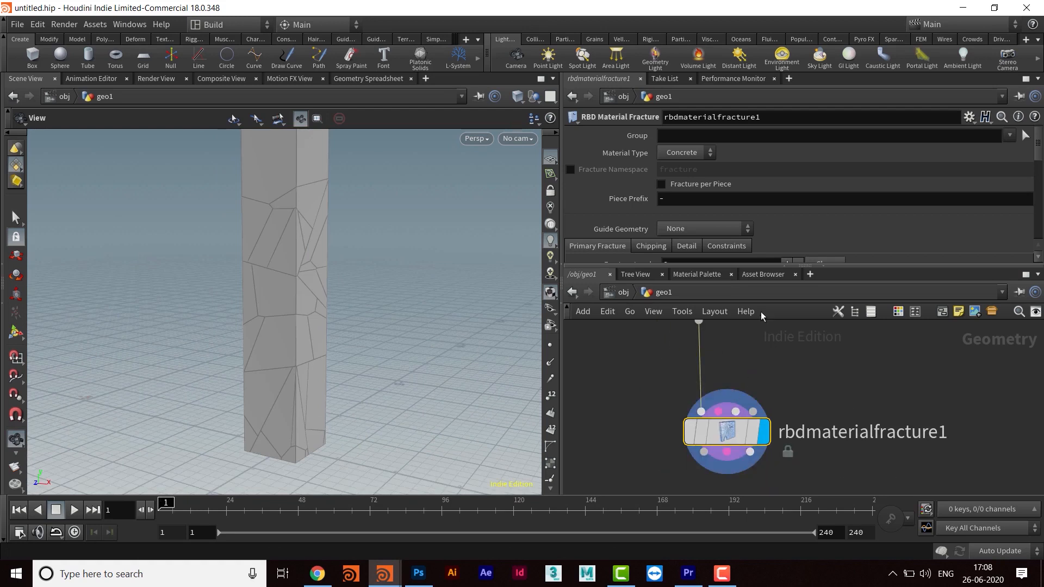
Enlarge the fracture node's parameter area and review the material types and the Detail, Constraints and Primary Fracture settings.
{"action": "left_click_drag", "start_coordinate": [751, 287], "coordinate": [753, 380]}
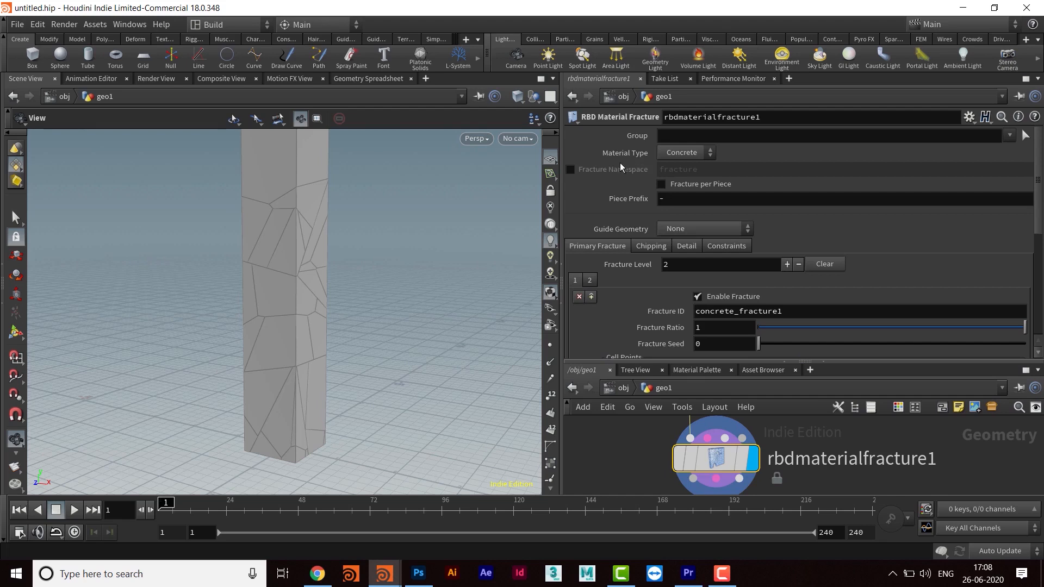
{"action": "left_click", "coordinate": [698, 152]}
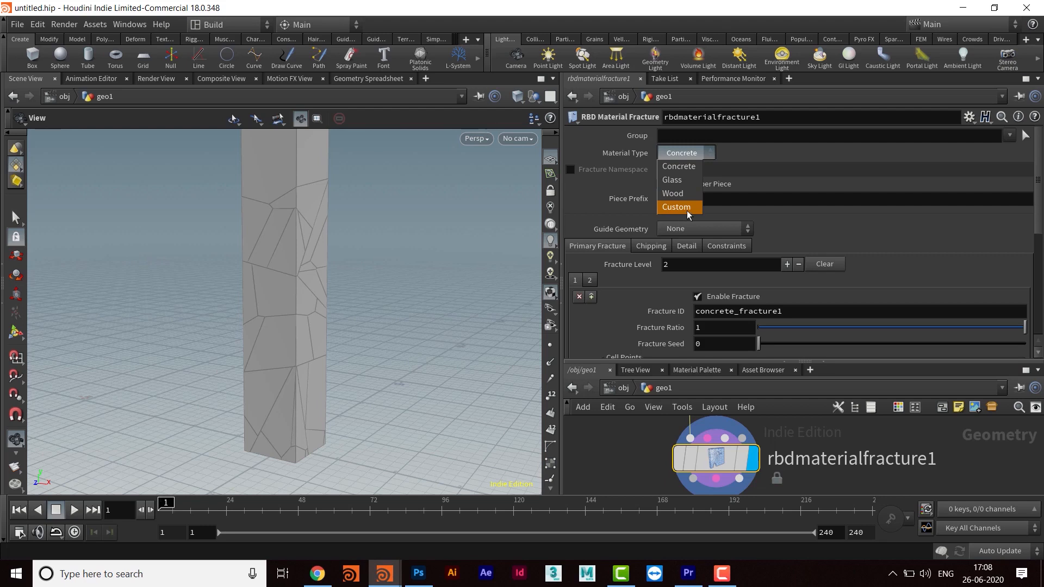
{"action": "left_click", "coordinate": [838, 227]}
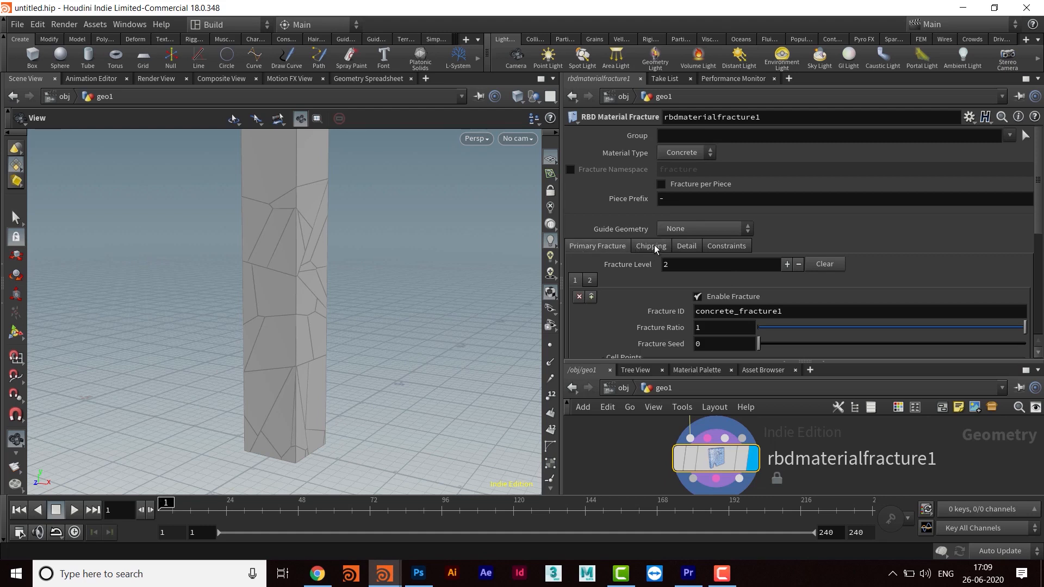
{"action": "left_click", "coordinate": [686, 247]}
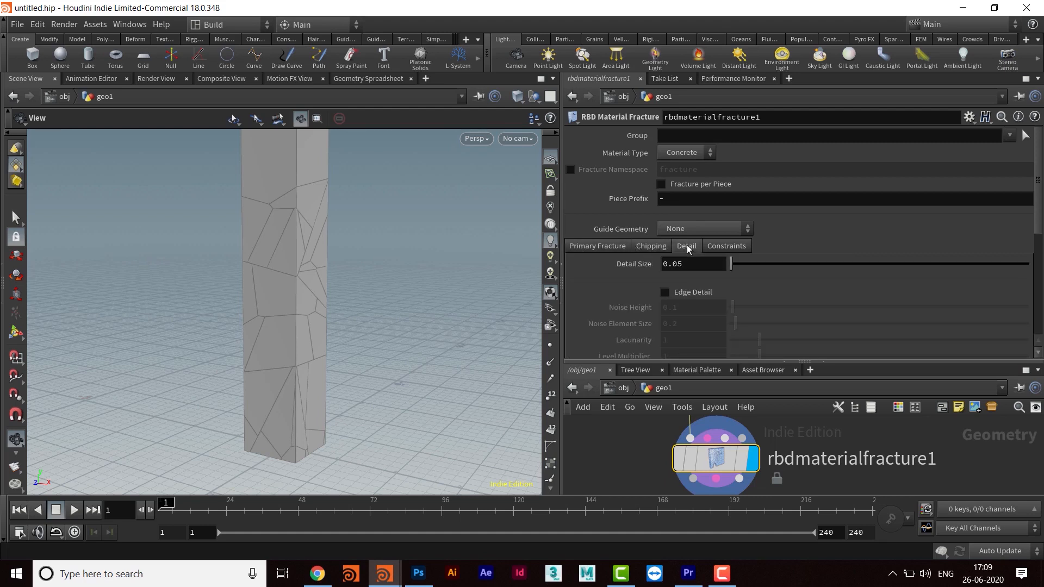
{"action": "left_click", "coordinate": [732, 248]}
{"action": "left_click", "coordinate": [612, 246]}
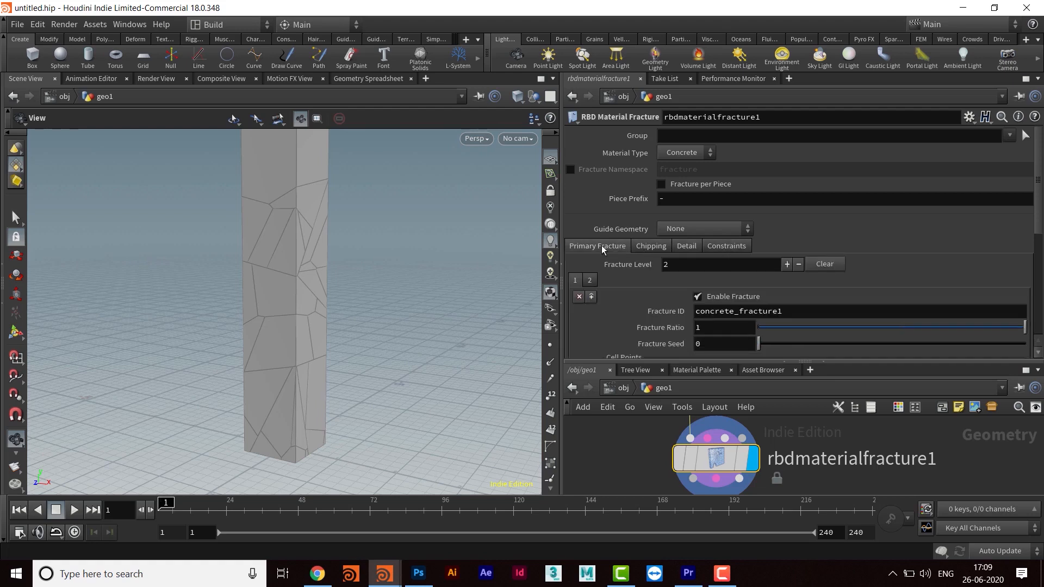
Delete the second primary fracture level, concrete_fracture2, and inspect the column's remaining cracks.
{"action": "mouse_move", "coordinate": [1039, 173]}
{"action": "left_mouse_down"}
{"action": "mouse_move", "coordinate": [1040, 257]}
{"action": "mouse_move", "coordinate": [1031, 204]}
{"action": "mouse_move", "coordinate": [1040, 249]}
{"action": "mouse_move", "coordinate": [1039, 165]}
{"action": "mouse_move", "coordinate": [1031, 186]}
{"action": "mouse_move", "coordinate": [1026, 174]}
{"action": "left_mouse_up"}
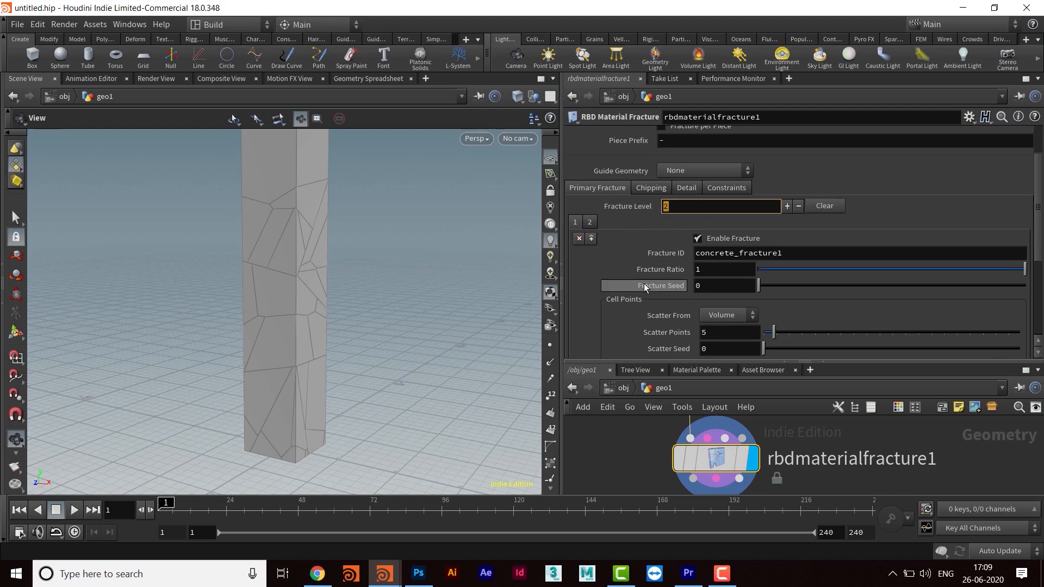
{"action": "left_click", "coordinate": [589, 223]}
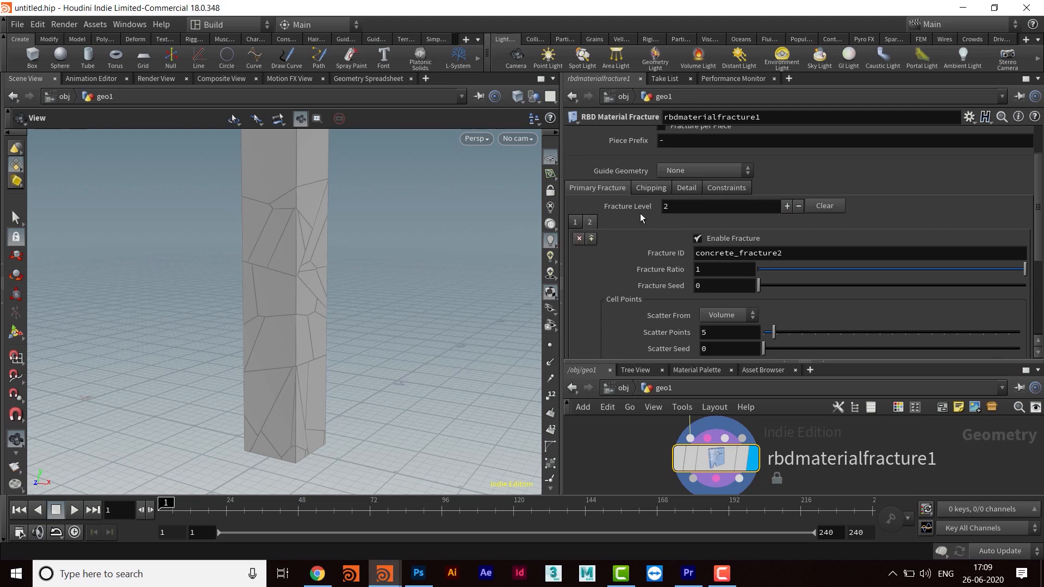
{"action": "left_click", "coordinate": [579, 240]}
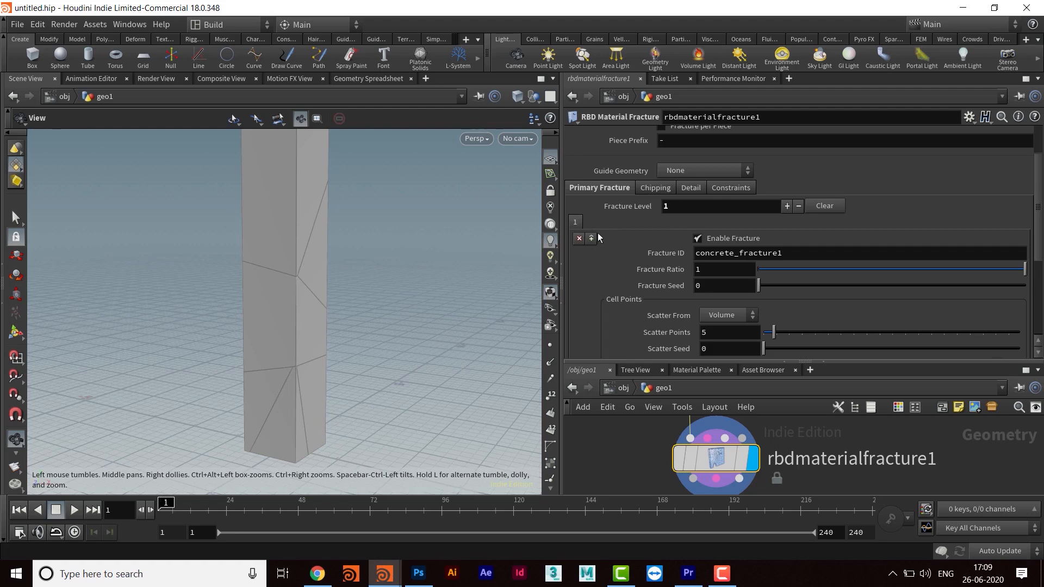
{"action": "left_click_drag", "start_coordinate": [322, 252], "coordinate": [275, 242]}
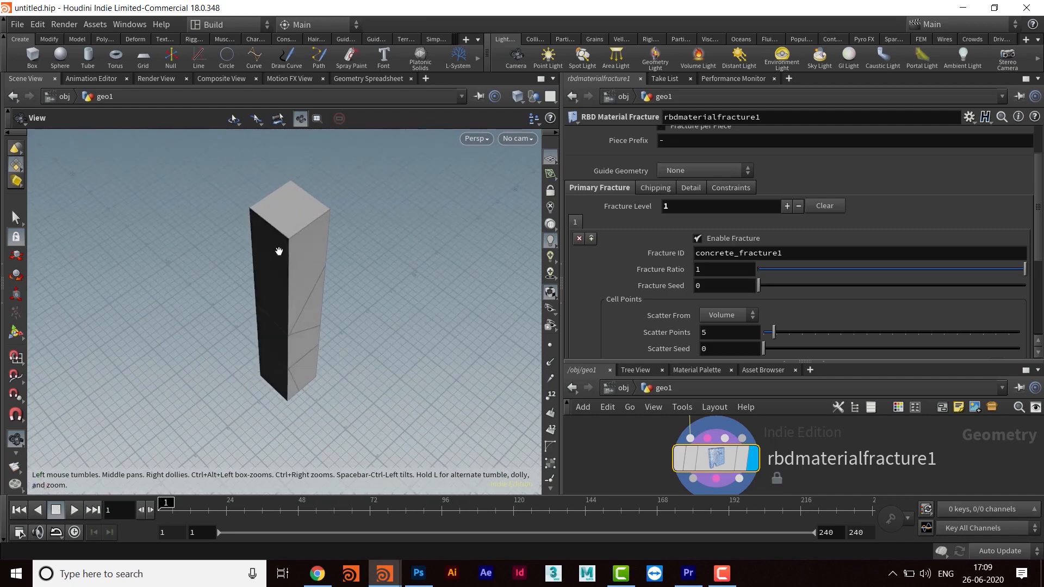
{"action": "mouse_move", "coordinate": [329, 334]}
{"action": "left_mouse_down"}
{"action": "mouse_move", "coordinate": [302, 310]}
{"action": "mouse_move", "coordinate": [324, 347]}
{"action": "left_mouse_up"}
{"action": "scroll", "coordinate": [302, 310], "scroll_direction": "up", "scroll_amount": 2}
{"action": "middle_click_drag", "start_coordinate": [337, 252], "coordinate": [324, 289]}
{"action": "left_click_drag", "start_coordinate": [325, 289], "coordinate": [385, 288]}
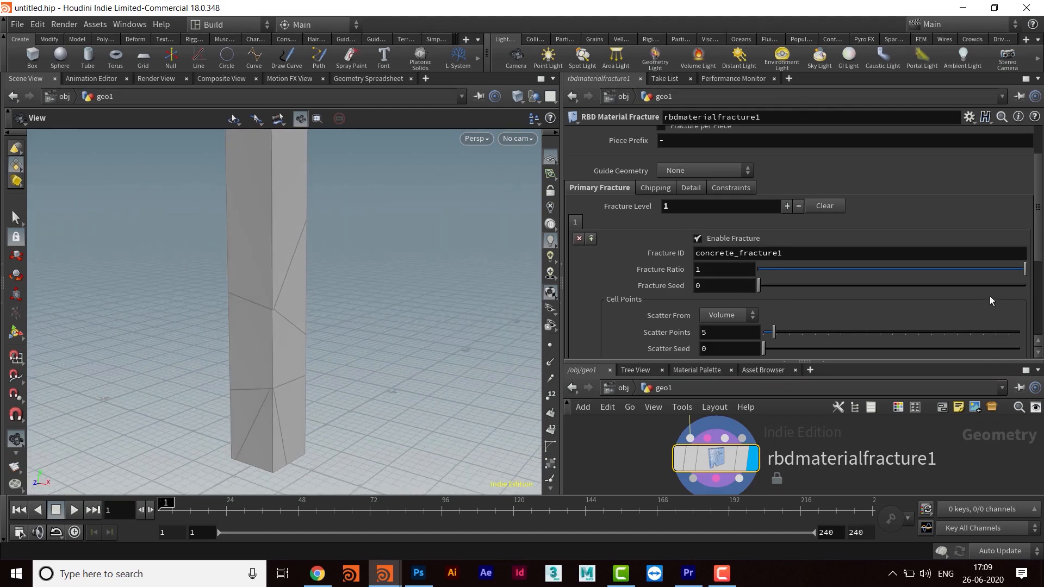
Check the Scatter From options of concrete_fracture1, set its Scatter Points to 2 and view the whole column.
{"action": "left_click_drag", "start_coordinate": [1034, 216], "coordinate": [1033, 253]}
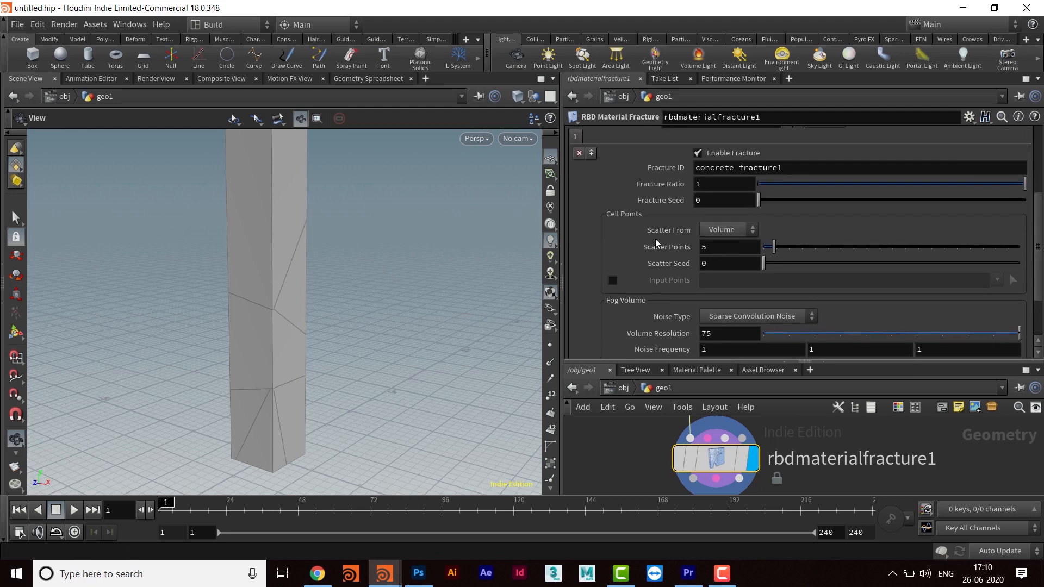
{"action": "left_click", "coordinate": [736, 229]}
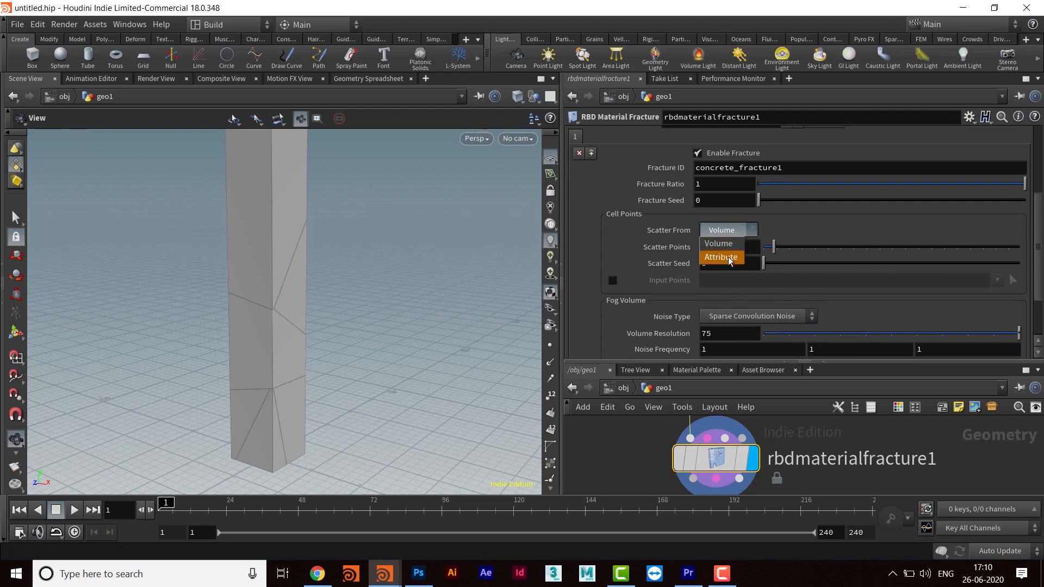
{"action": "left_click", "coordinate": [800, 227]}
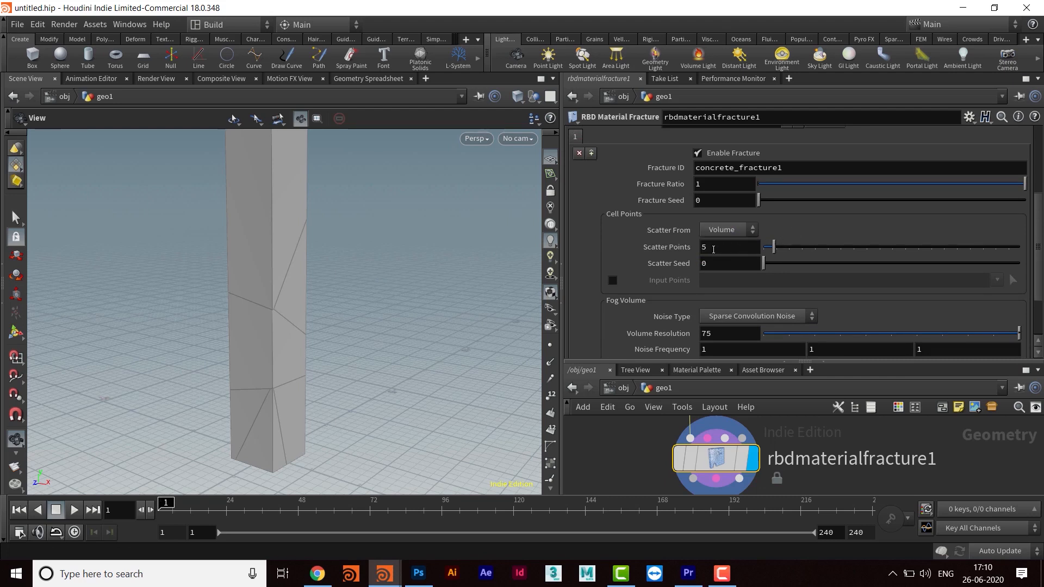
{"action": "left_click", "coordinate": [735, 249]}
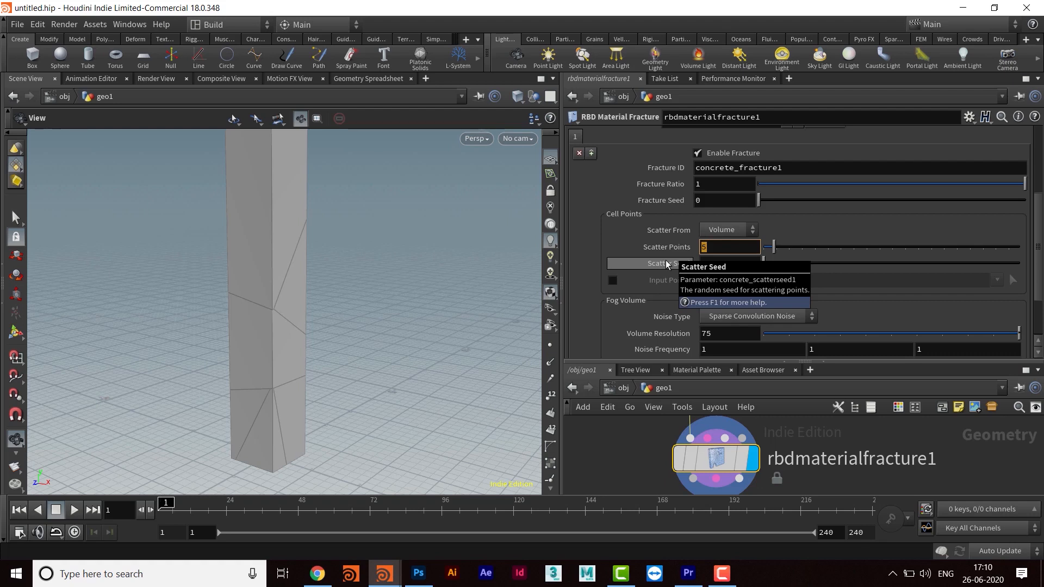
{"action": "type", "text": "2"}
{"action": "key", "text": "Return"}
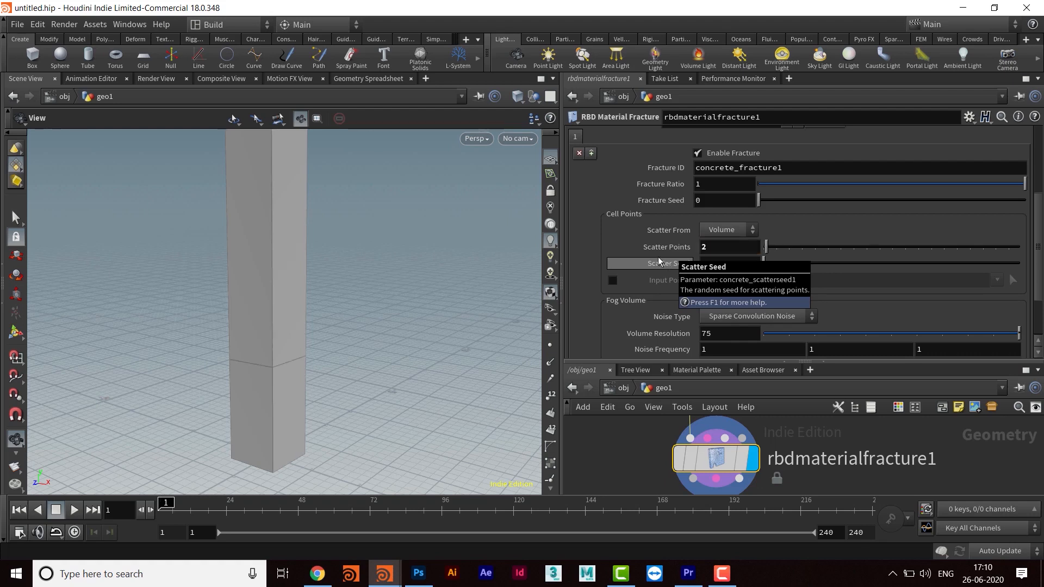
{"action": "left_click_drag", "start_coordinate": [326, 340], "coordinate": [351, 294]}
{"action": "middle_click_drag", "start_coordinate": [351, 294], "coordinate": [371, 317]}
{"action": "left_click_drag", "start_coordinate": [371, 317], "coordinate": [341, 312]}
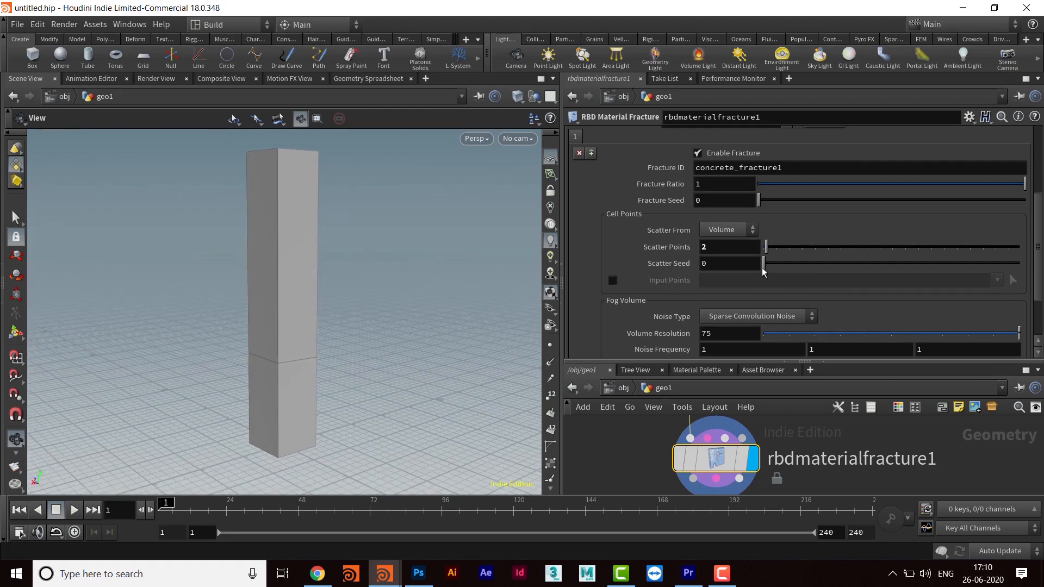
Set concrete_fracture1's Scatter Seed to 0.3 and its Scatter Points to 10, and inspect the cracks on the column.
{"action": "left_click_drag", "start_coordinate": [764, 264], "coordinate": [789, 264]}
{"action": "double_click", "coordinate": [720, 248]}
{"action": "type", "text": "10"}
{"action": "key", "text": "Return"}
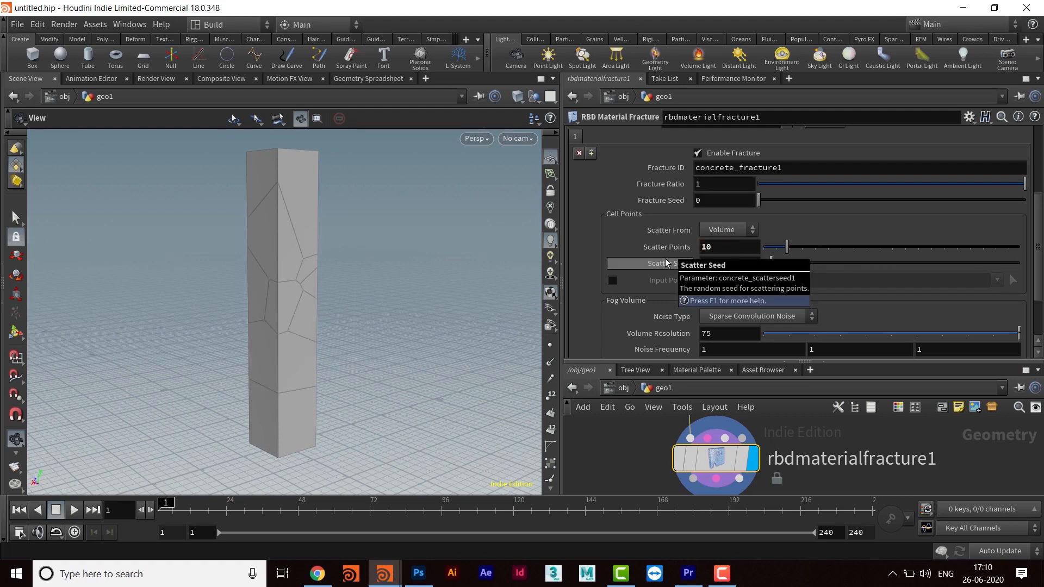
{"action": "left_click_drag", "start_coordinate": [321, 235], "coordinate": [286, 296]}
Add an RBD Exploded View node below rbdmaterialfracture1 and wire the fracture node's first output into its first input.
{"action": "left_click_drag", "start_coordinate": [737, 361], "coordinate": [738, 216]}
{"action": "middle_click_drag", "start_coordinate": [788, 439], "coordinate": [780, 407]}
{"action": "left_click", "coordinate": [782, 391]}
{"action": "key", "text": "Tab"}
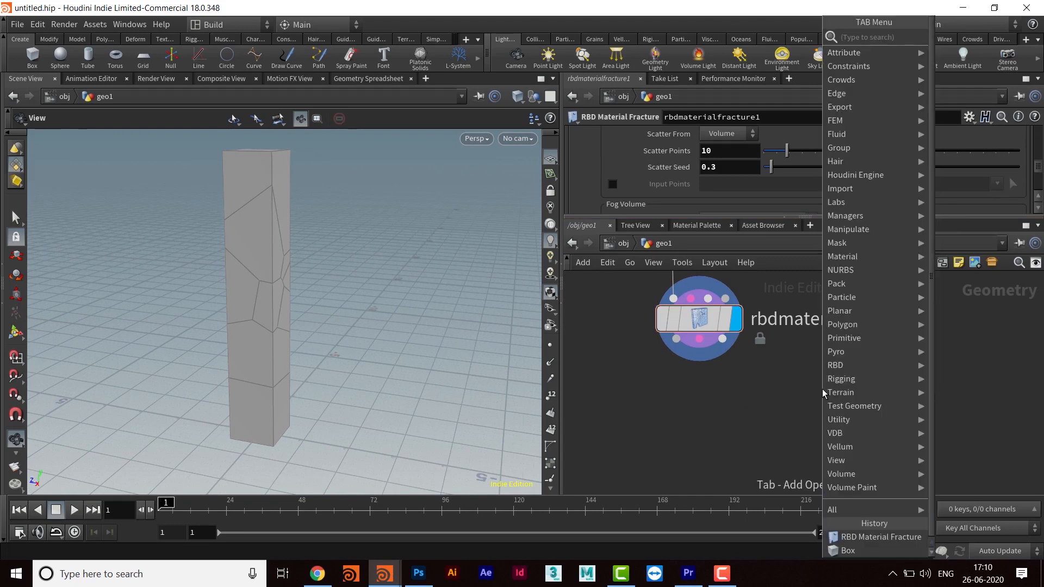
{"action": "type", "text": "rbdv"}
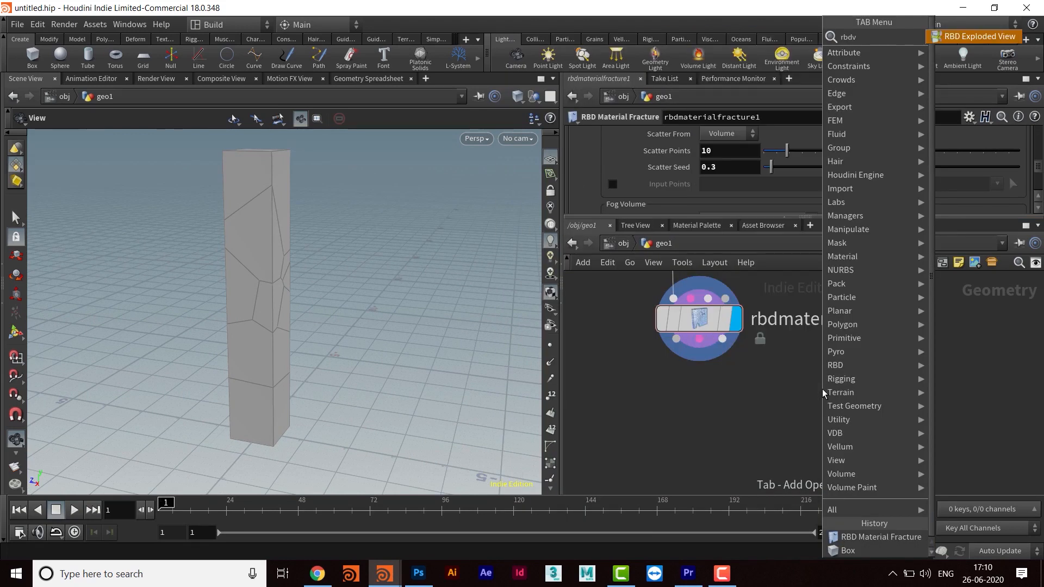
{"action": "key", "text": "Return"}
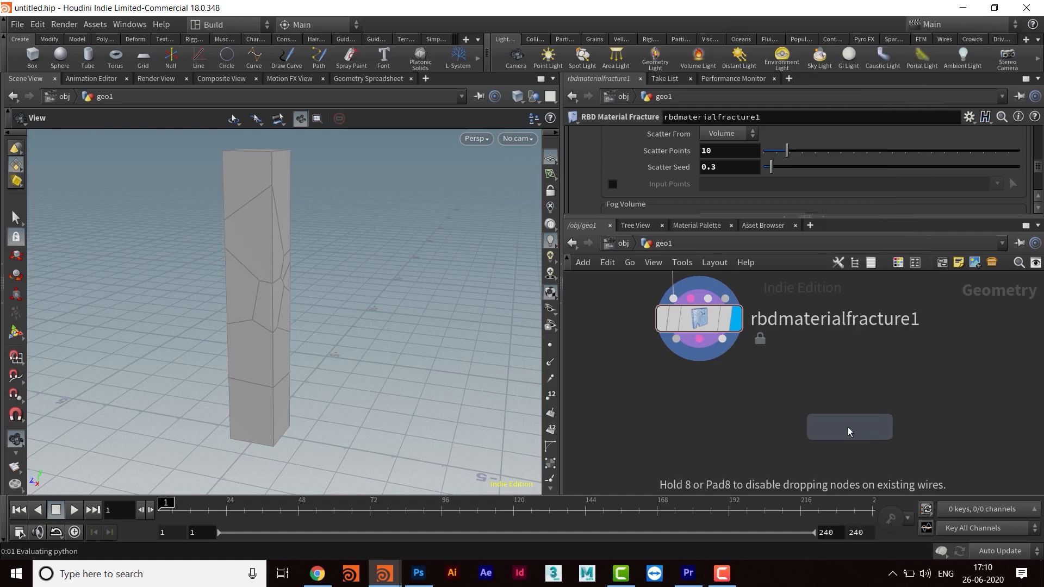
{"action": "left_click", "coordinate": [847, 430]}
{"action": "left_click_drag", "start_coordinate": [848, 432], "coordinate": [831, 449]}
{"action": "left_click", "coordinate": [809, 425]}
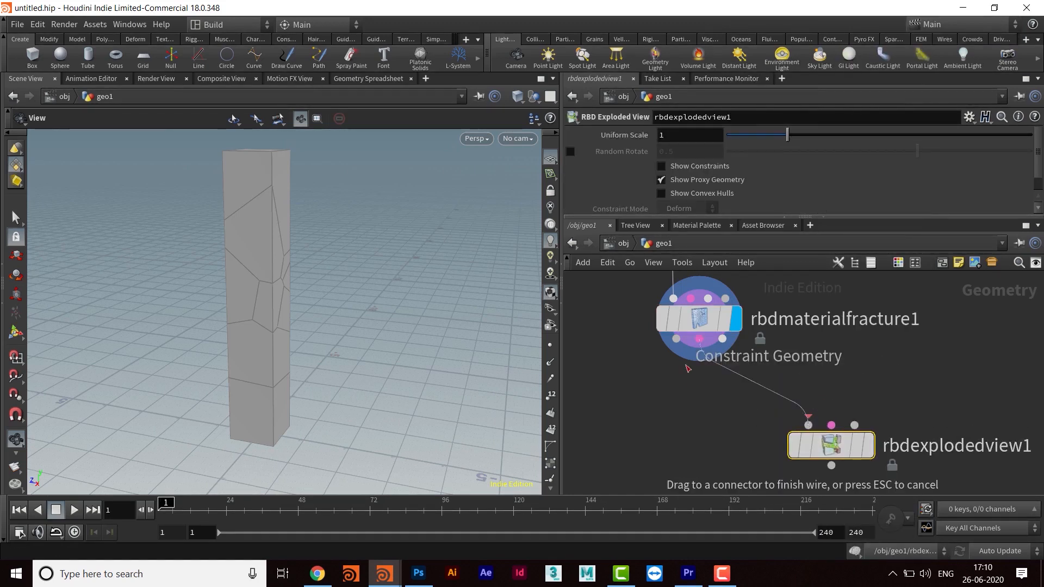
{"action": "left_click", "coordinate": [672, 344]}
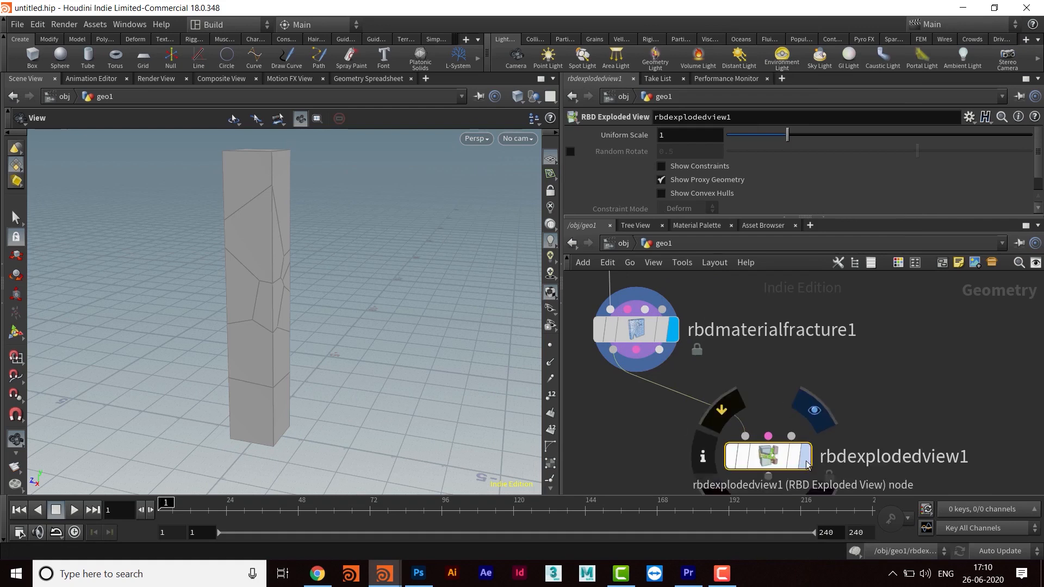
Display the RBD Exploded View node's output and inspect the separated column pieces from several angles.
{"action": "left_click", "coordinate": [803, 472]}
{"action": "scroll", "coordinate": [198, 263], "scroll_direction": "up", "scroll_amount": 4}
{"action": "left_click_drag", "start_coordinate": [257, 238], "coordinate": [317, 257]}
{"action": "scroll", "coordinate": [296, 319], "scroll_direction": "up", "scroll_amount": 2}
{"action": "left_click_drag", "start_coordinate": [296, 319], "coordinate": [326, 275]}
{"action": "mouse_move", "coordinate": [776, 466]}
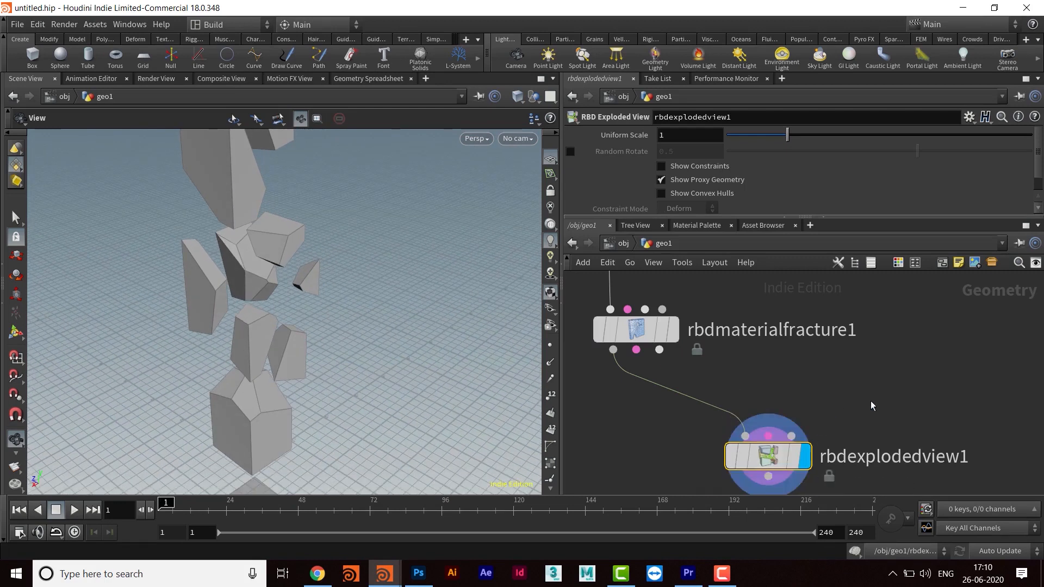
Add a plain Exploded View node beside the RBD Exploded View node.
{"action": "key", "text": "Tab"}
{"action": "type", "text": "ex"}
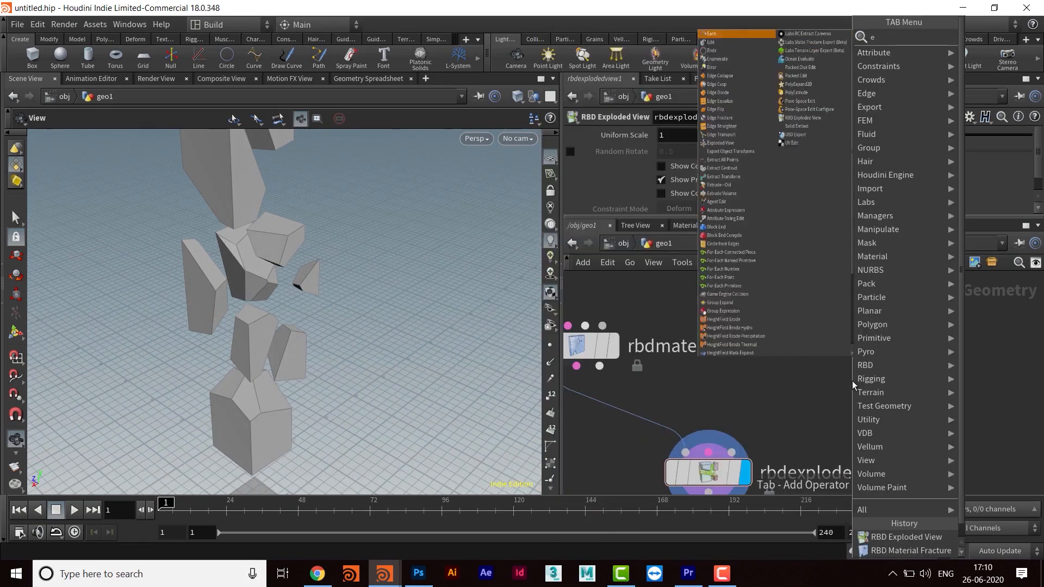
{"action": "key", "text": "Return"}
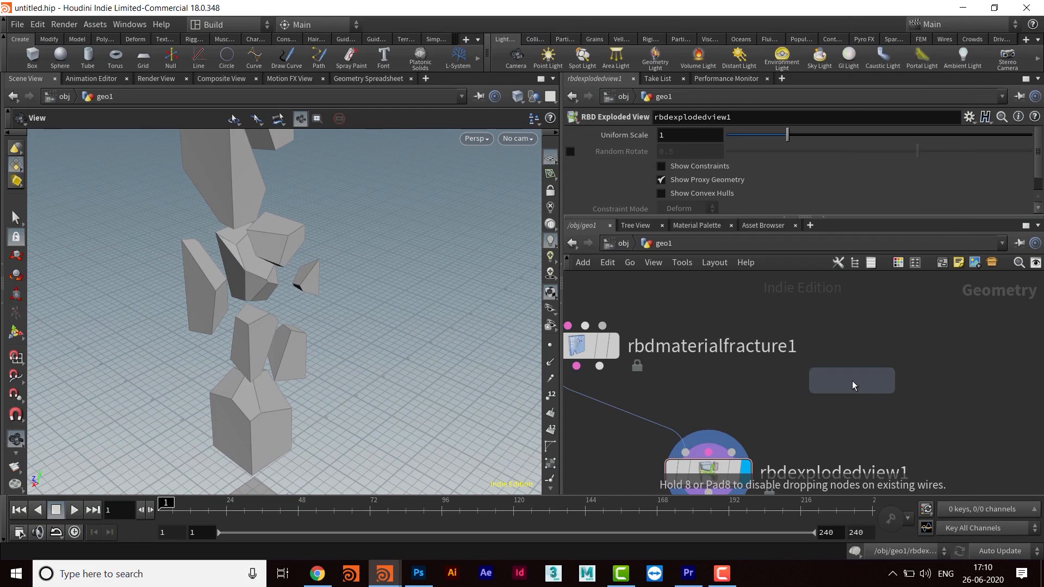
{"action": "left_click", "coordinate": [853, 381]}
{"action": "left_click_drag", "start_coordinate": [864, 415], "coordinate": [885, 417]}
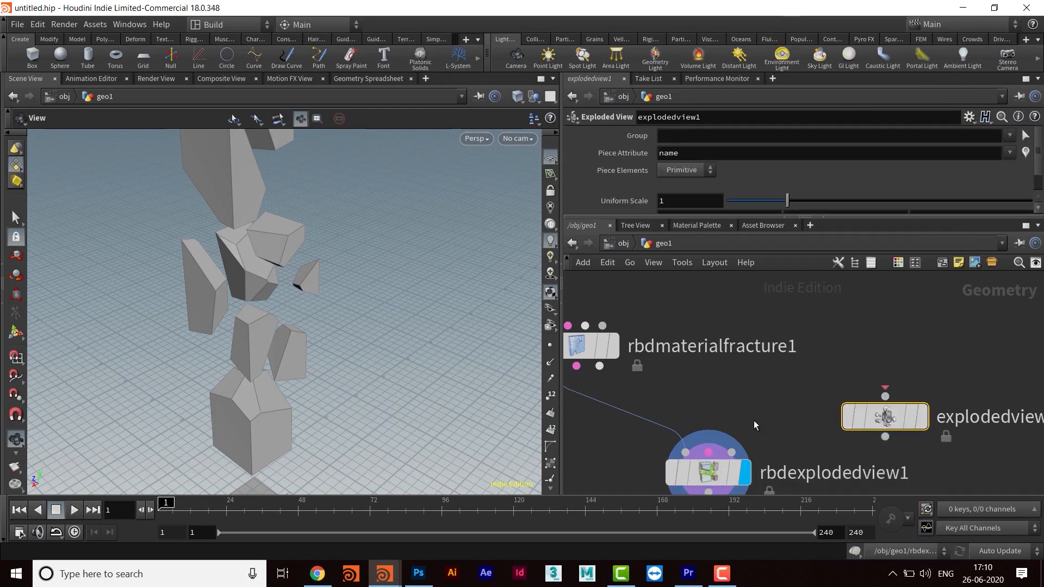
Delete the unconnected plain Exploded View node from the network.
{"action": "middle_click_drag", "start_coordinate": [753, 408], "coordinate": [775, 355]}
{"action": "left_click_drag", "start_coordinate": [638, 380], "coordinate": [826, 448]}
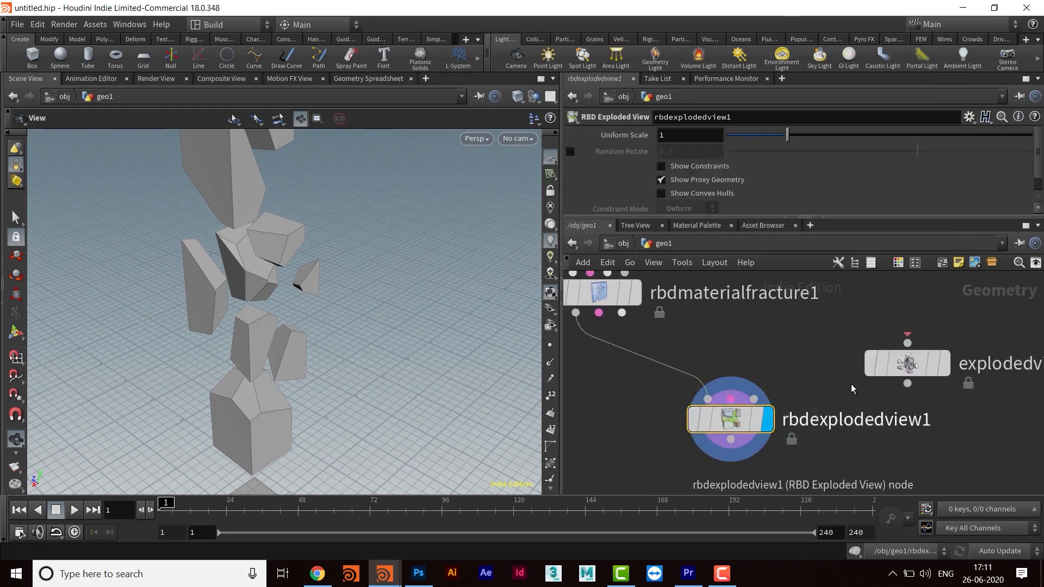
{"action": "middle_click_drag", "start_coordinate": [853, 389], "coordinate": [813, 405]}
{"action": "left_click", "coordinate": [869, 383]}
{"action": "key", "text": "Delete"}
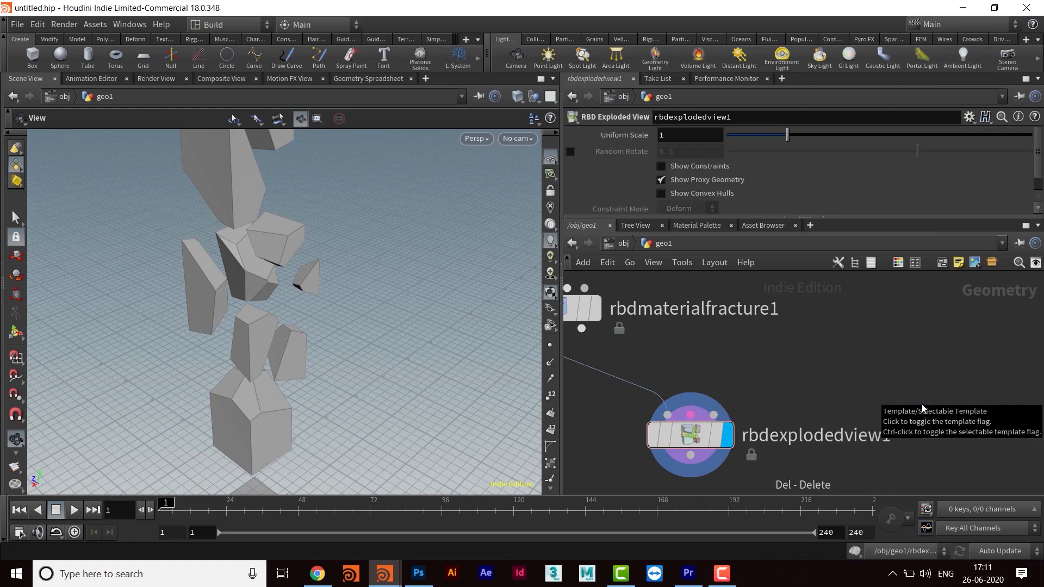
Inspect the whole exploded column from different angles and enlarge the parameter area to read the RBD Exploded View settings.
{"action": "middle_click_drag", "start_coordinate": [756, 366], "coordinate": [812, 391]}
{"action": "left_click_drag", "start_coordinate": [748, 461], "coordinate": [739, 470]}
{"action": "middle_click_drag", "start_coordinate": [795, 417], "coordinate": [770, 413]}
{"action": "left_click_drag", "start_coordinate": [342, 261], "coordinate": [277, 219]}
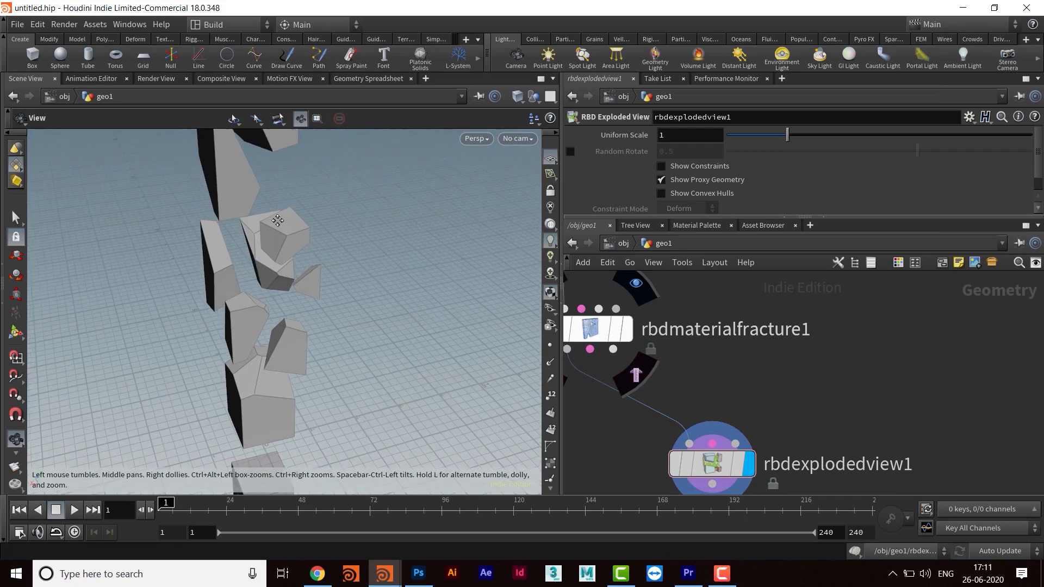
{"action": "right_click_drag", "start_coordinate": [278, 219], "coordinate": [282, 270]}
{"action": "middle_click_drag", "start_coordinate": [282, 270], "coordinate": [289, 311]}
{"action": "left_click_drag", "start_coordinate": [270, 303], "coordinate": [313, 307]}
{"action": "left_click_drag", "start_coordinate": [772, 217], "coordinate": [772, 269]}
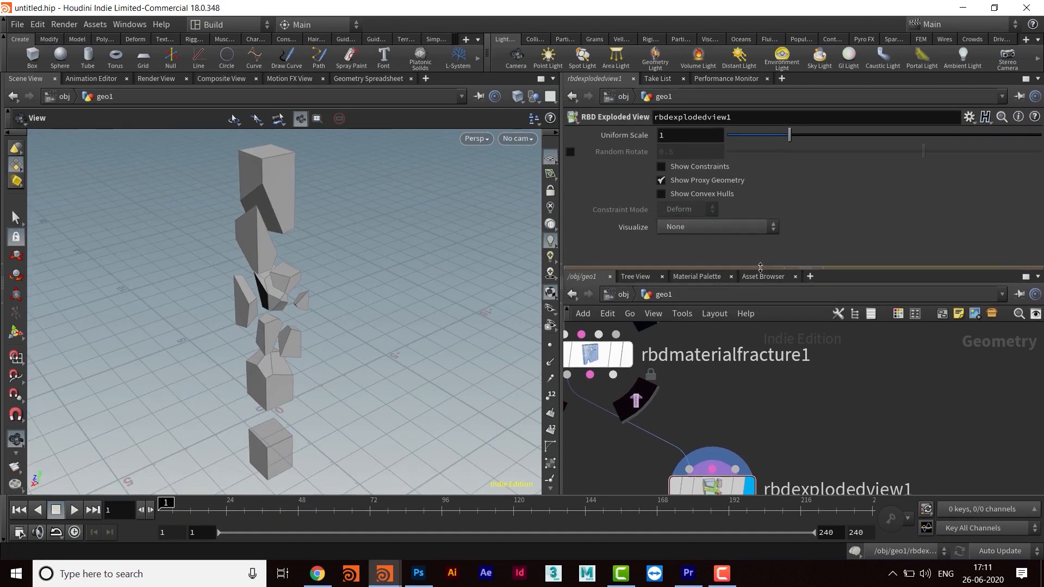
Set Scatter Points of rbdmaterialfracture1's concrete_fracture1 level to 20 and inspect the exploded pieces.
{"action": "middle_click_drag", "start_coordinate": [630, 355], "coordinate": [677, 409]}
{"action": "left_click", "coordinate": [677, 409]}
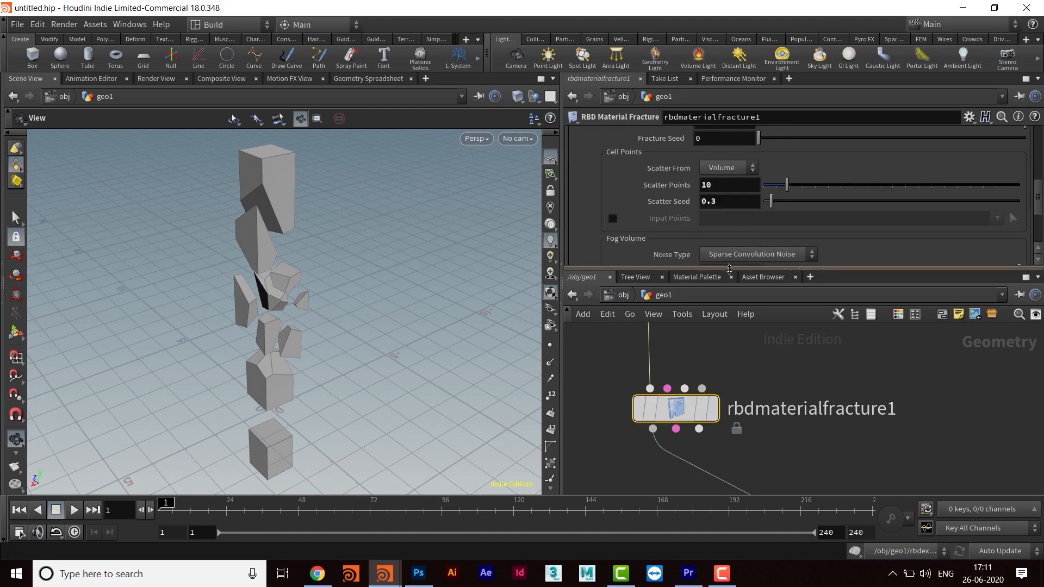
{"action": "left_click_drag", "start_coordinate": [729, 269], "coordinate": [729, 367]}
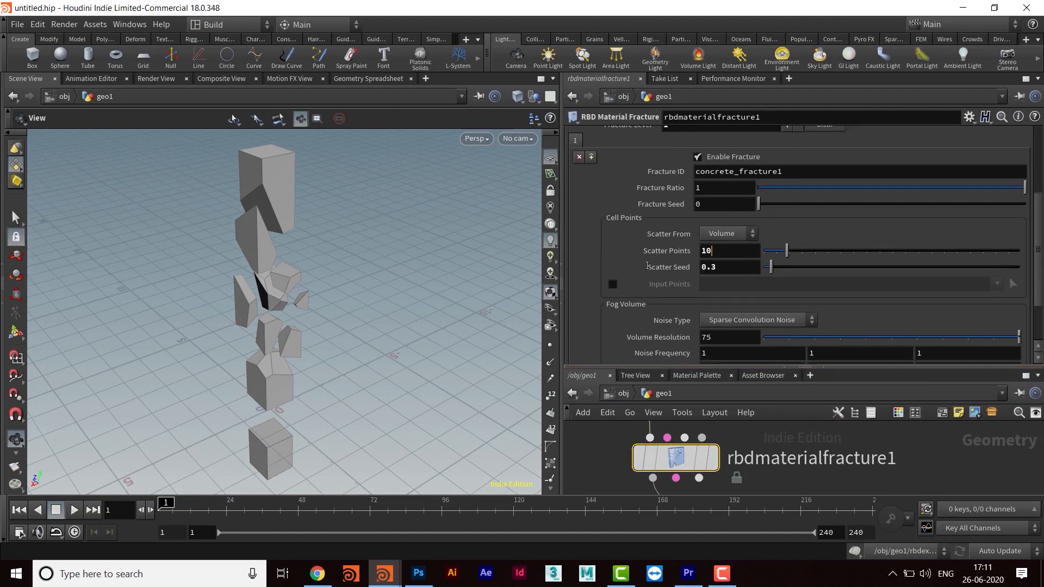
{"action": "left_click_drag", "start_coordinate": [647, 265], "coordinate": [647, 253]}
{"action": "type", "text": "20"}
{"action": "key", "text": "Return"}
{"action": "left_click_drag", "start_coordinate": [239, 230], "coordinate": [276, 267]}
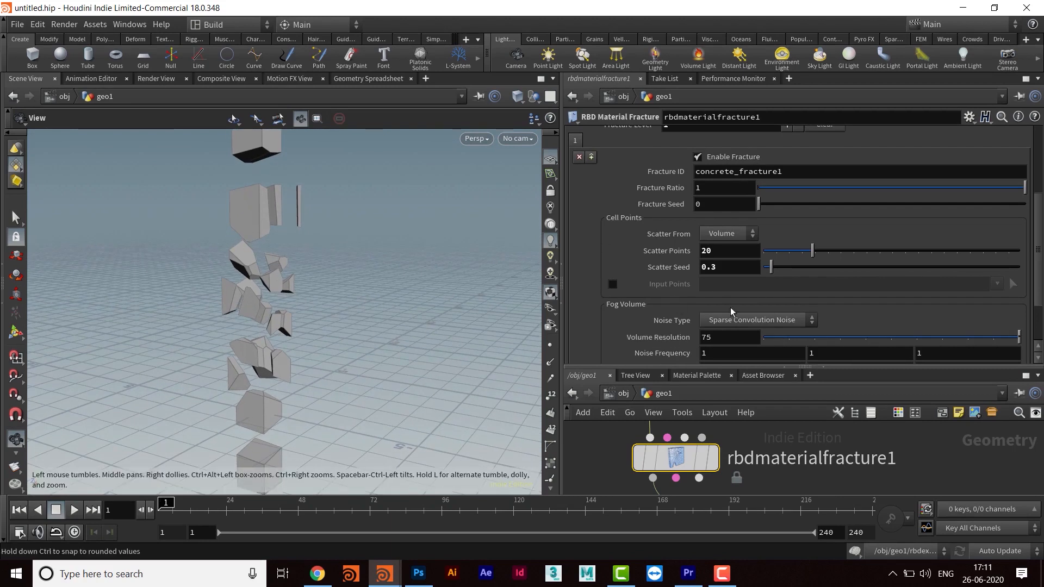
Review the Cell Points and Fog Volume settings of the concrete_fracture1 level.
{"action": "left_click", "coordinate": [729, 250]}
{"action": "left_click", "coordinate": [729, 267]}
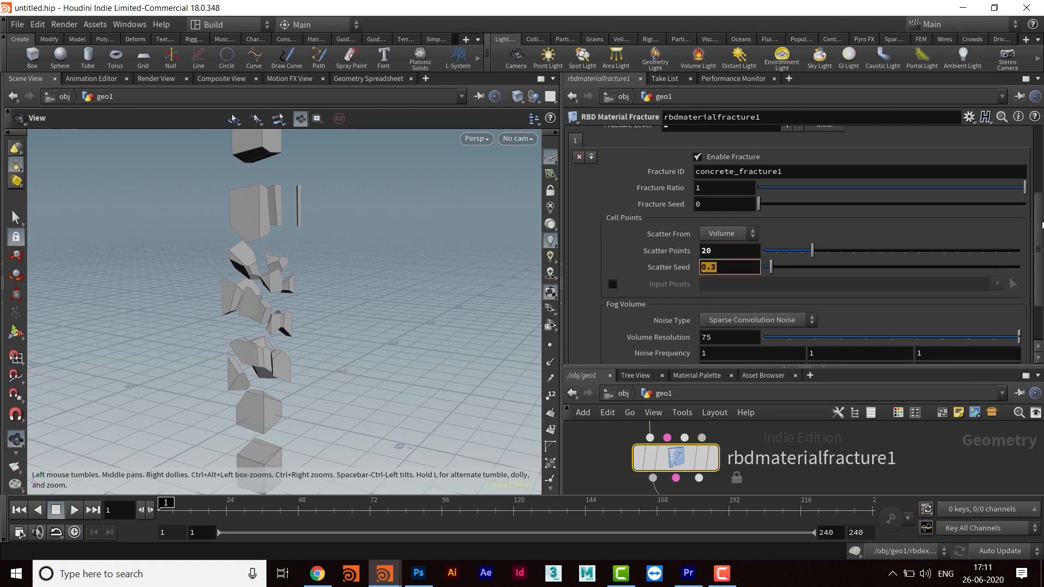
{"action": "left_click_drag", "start_coordinate": [1039, 221], "coordinate": [1041, 291]}
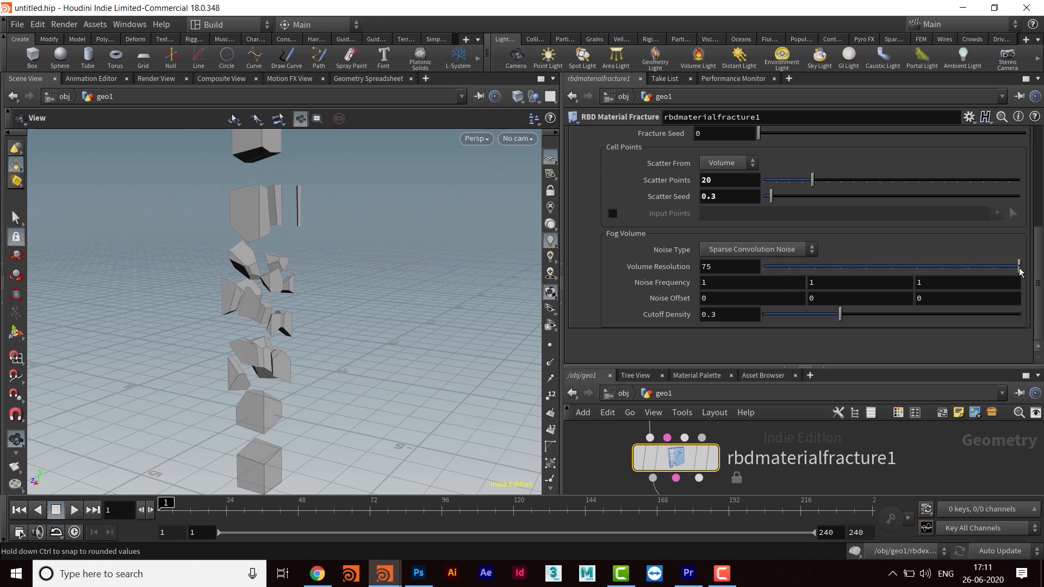
{"action": "mouse_move", "coordinate": [1019, 271]}
{"action": "left_mouse_down"}
{"action": "mouse_move", "coordinate": [872, 270]}
{"action": "mouse_move", "coordinate": [1019, 269]}
{"action": "left_mouse_up"}
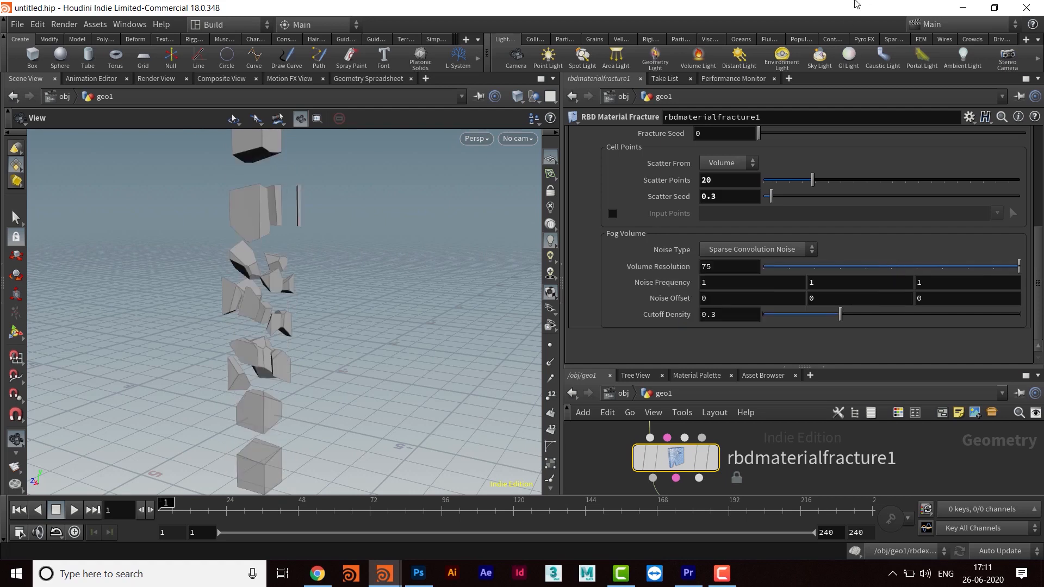
Try the fog volume's Noise Type as None, restore Sparse Convolution Noise and inspect the exploded pieces.
{"action": "left_click", "coordinate": [753, 249]}
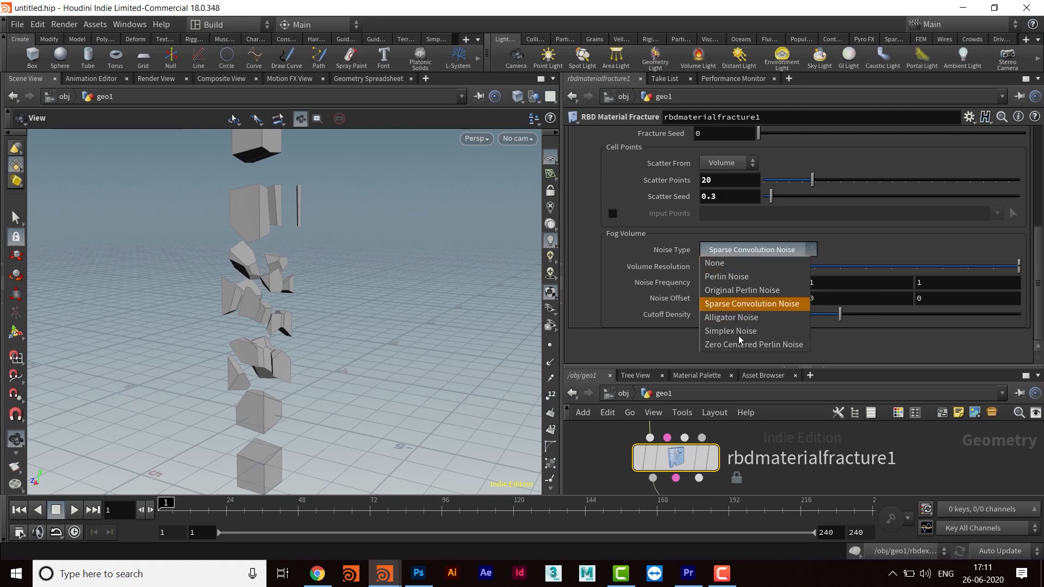
{"action": "left_click", "coordinate": [726, 264]}
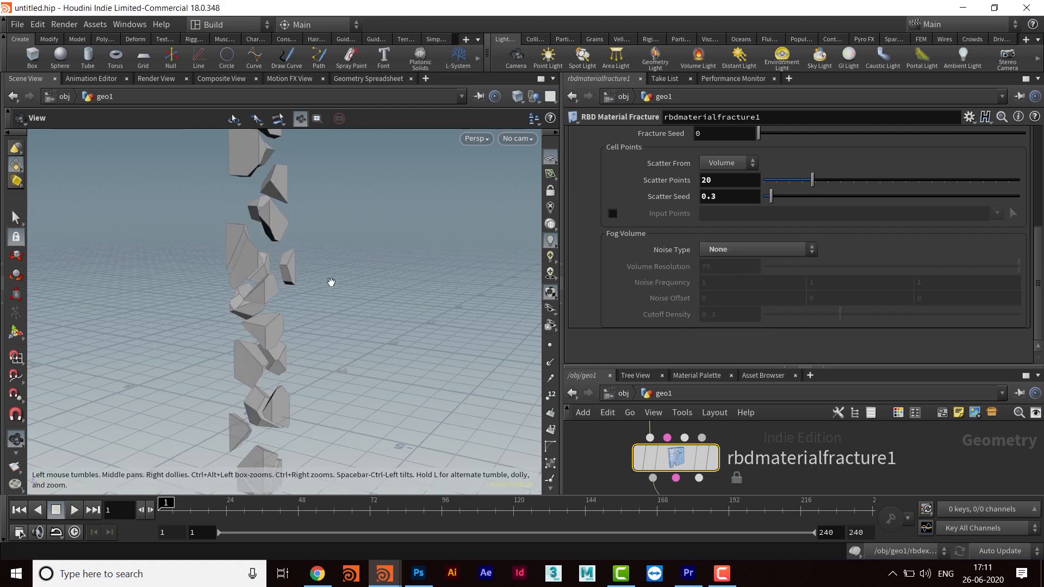
{"action": "left_click", "coordinate": [716, 250]}
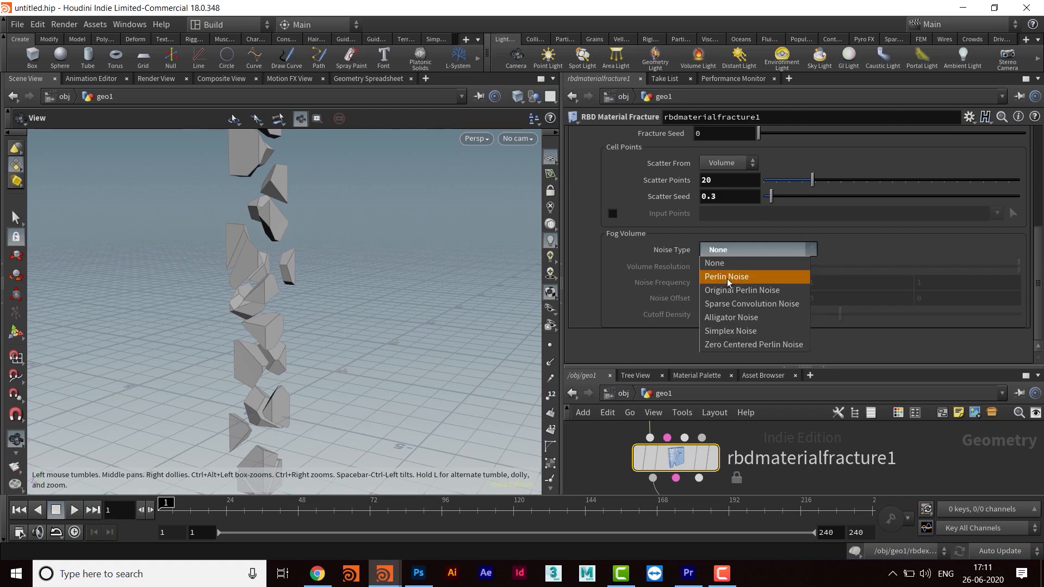
{"action": "left_click", "coordinate": [745, 305]}
{"action": "mouse_move", "coordinate": [322, 261]}
{"action": "left_mouse_down"}
{"action": "mouse_move", "coordinate": [240, 333]}
{"action": "mouse_move", "coordinate": [303, 256]}
{"action": "left_mouse_up"}
{"action": "right_click_drag", "start_coordinate": [303, 256], "coordinate": [282, 299]}
{"action": "mouse_move", "coordinate": [282, 298]}
{"action": "left_mouse_down"}
{"action": "mouse_move", "coordinate": [308, 310]}
{"action": "mouse_move", "coordinate": [315, 295]}
{"action": "mouse_move", "coordinate": [299, 308]}
{"action": "mouse_move", "coordinate": [294, 294]}
{"action": "mouse_move", "coordinate": [296, 319]}
{"action": "mouse_move", "coordinate": [315, 284]}
{"action": "mouse_move", "coordinate": [299, 293]}
{"action": "left_mouse_up"}
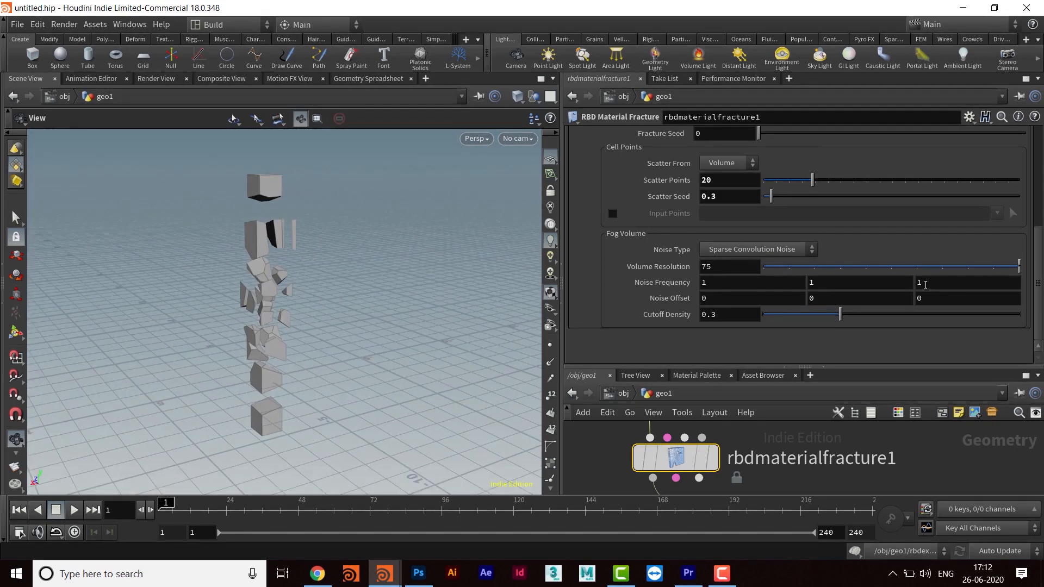
Insert a second primary fracture level before the existing one and inspect the exploded column up close.
{"action": "scroll", "coordinate": [907, 232], "scroll_direction": "up", "scroll_amount": 4}
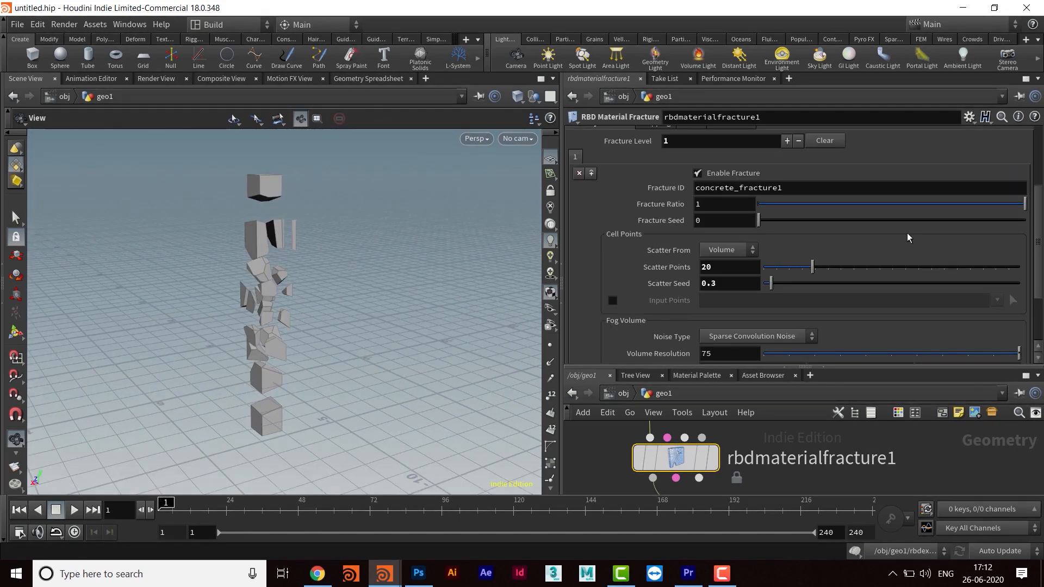
{"action": "scroll", "coordinate": [907, 233], "scroll_direction": "up", "scroll_amount": 3}
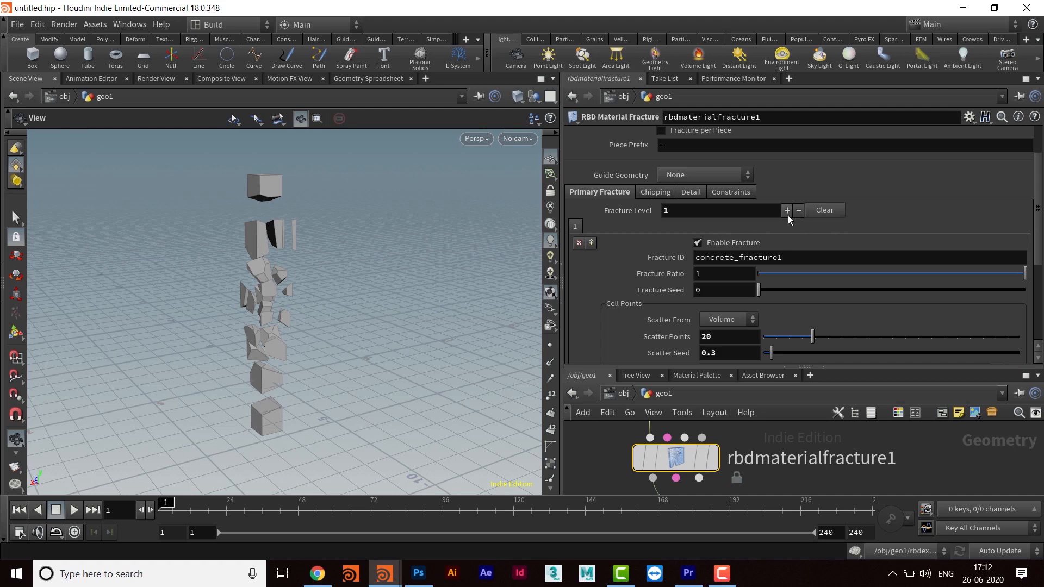
{"action": "left_click", "coordinate": [593, 242]}
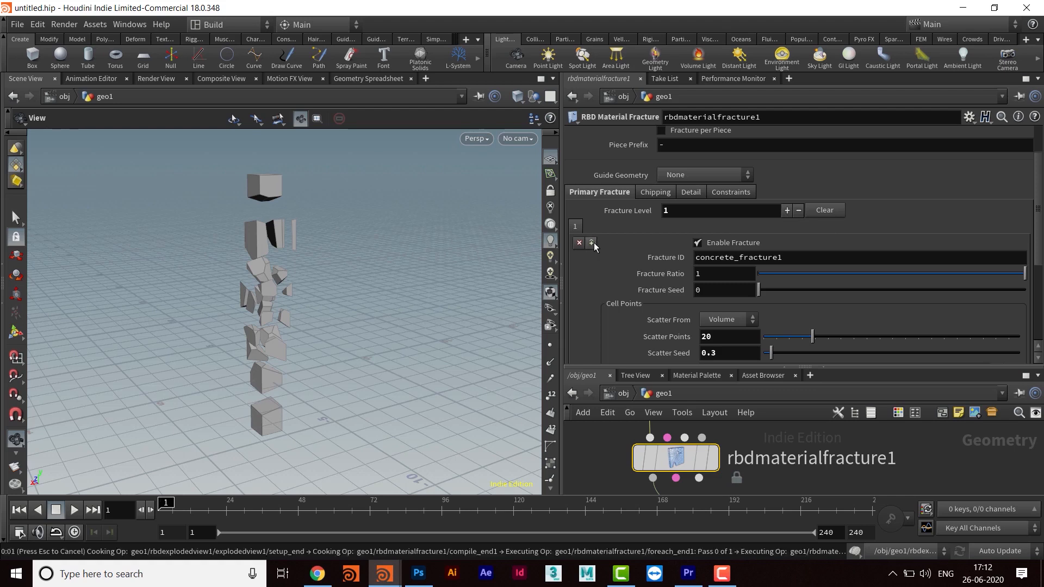
{"action": "left_click_drag", "start_coordinate": [338, 302], "coordinate": [299, 223]}
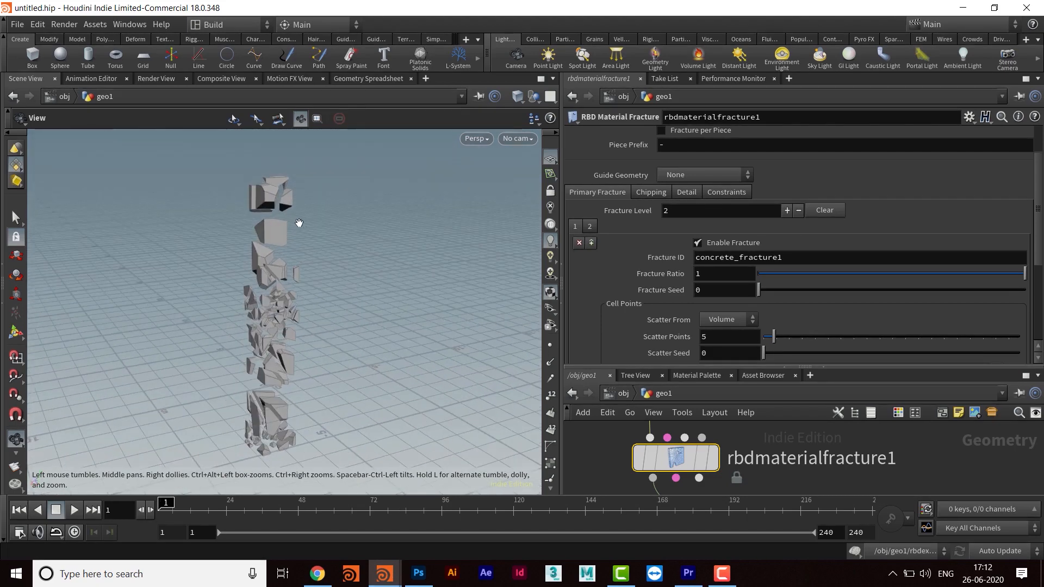
{"action": "mouse_move", "coordinate": [290, 282]}
{"action": "left_mouse_down"}
{"action": "mouse_move", "coordinate": [308, 235]}
{"action": "mouse_move", "coordinate": [331, 261]}
{"action": "mouse_move", "coordinate": [298, 265]}
{"action": "left_mouse_up"}
{"action": "right_click_drag", "start_coordinate": [298, 265], "coordinate": [261, 283]}
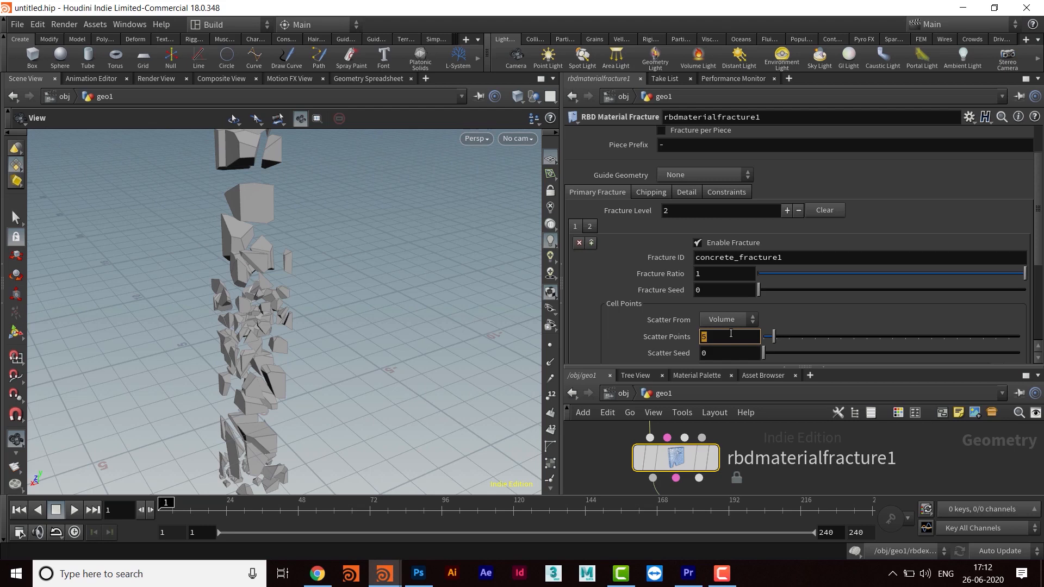
Set the newly inserted first fracture level's Scatter Points to 10, review its settings and inspect the exploded pieces.
{"action": "key", "text": "Return"}
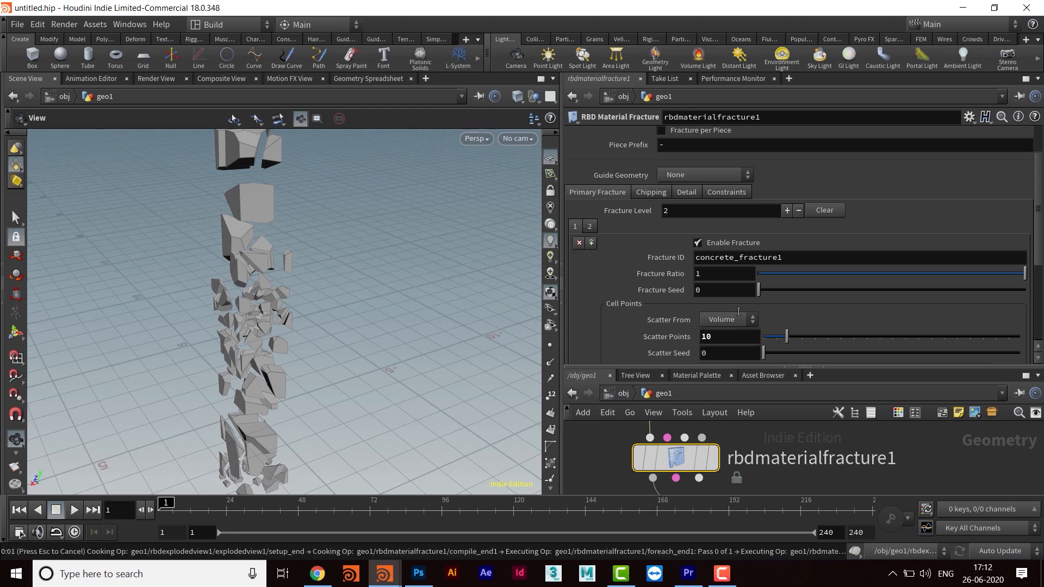
{"action": "left_click_drag", "start_coordinate": [245, 299], "coordinate": [308, 287]}
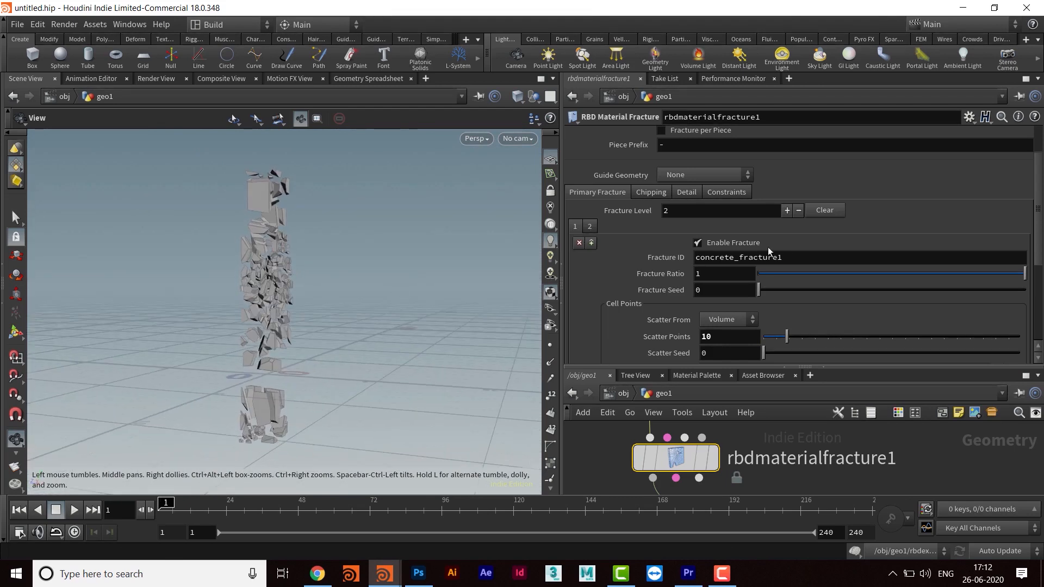
{"action": "scroll", "coordinate": [702, 301], "scroll_direction": "down", "scroll_amount": 5}
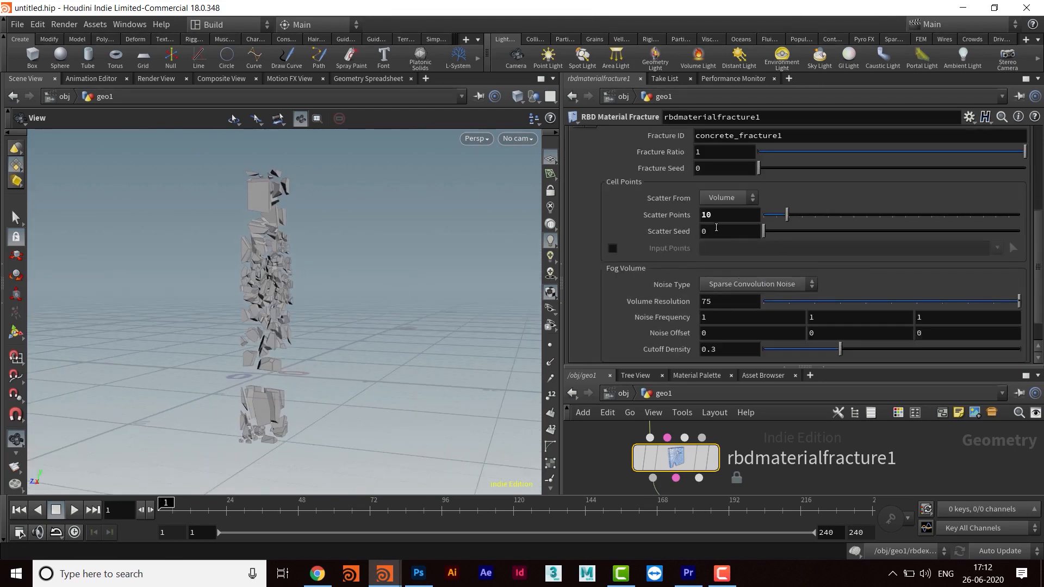
{"action": "scroll", "coordinate": [716, 227], "scroll_direction": "up", "scroll_amount": 5}
{"action": "scroll", "coordinate": [919, 262], "scroll_direction": "down", "scroll_amount": 5}
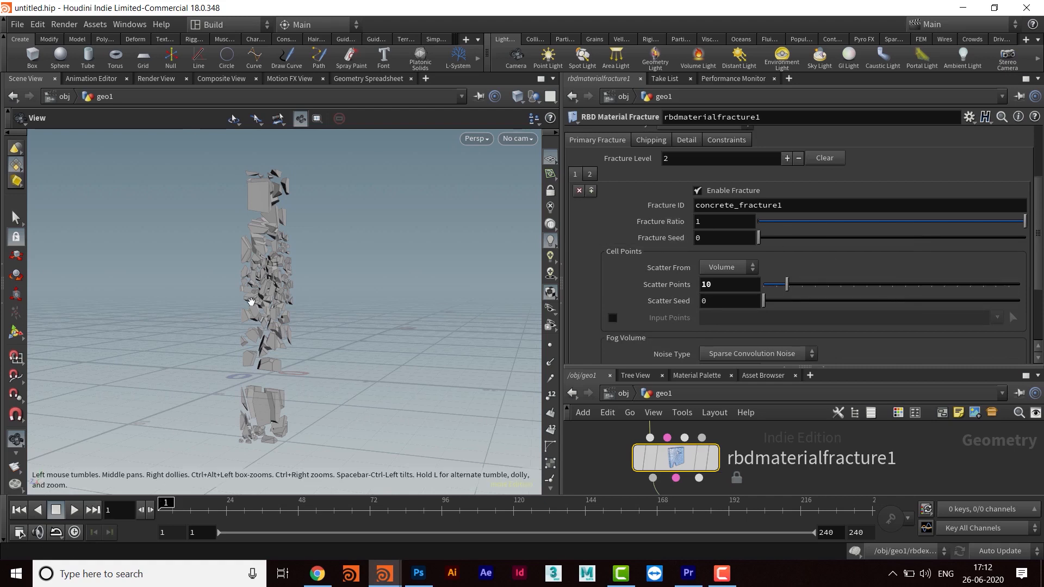
{"action": "left_click_drag", "start_coordinate": [191, 295], "coordinate": [289, 317]}
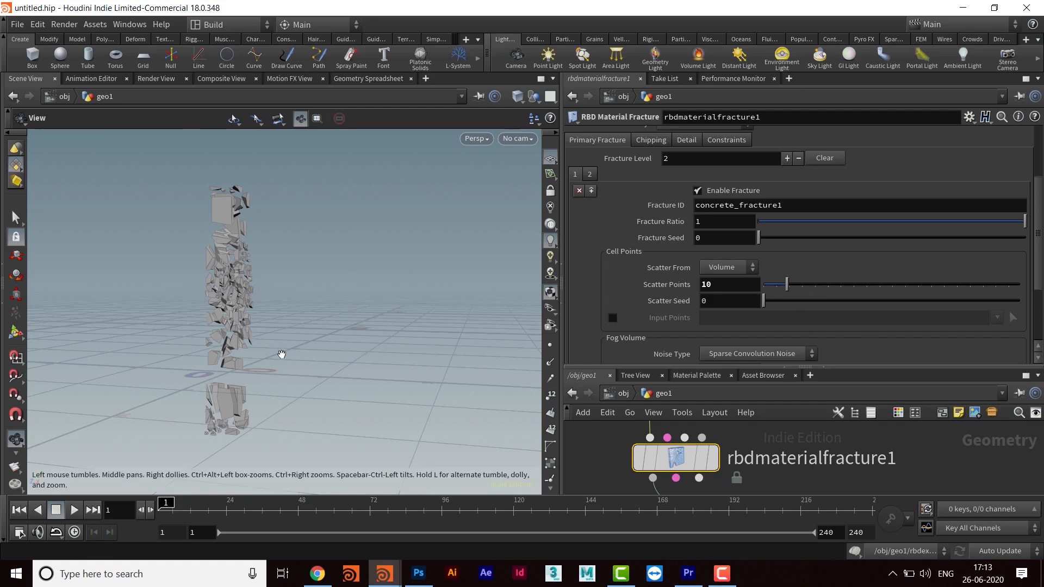
{"action": "mouse_move", "coordinate": [242, 350]}
{"action": "left_mouse_down"}
{"action": "mouse_move", "coordinate": [275, 261]}
{"action": "mouse_move", "coordinate": [232, 282]}
{"action": "mouse_move", "coordinate": [278, 272]}
{"action": "mouse_move", "coordinate": [261, 349]}
{"action": "left_mouse_up"}
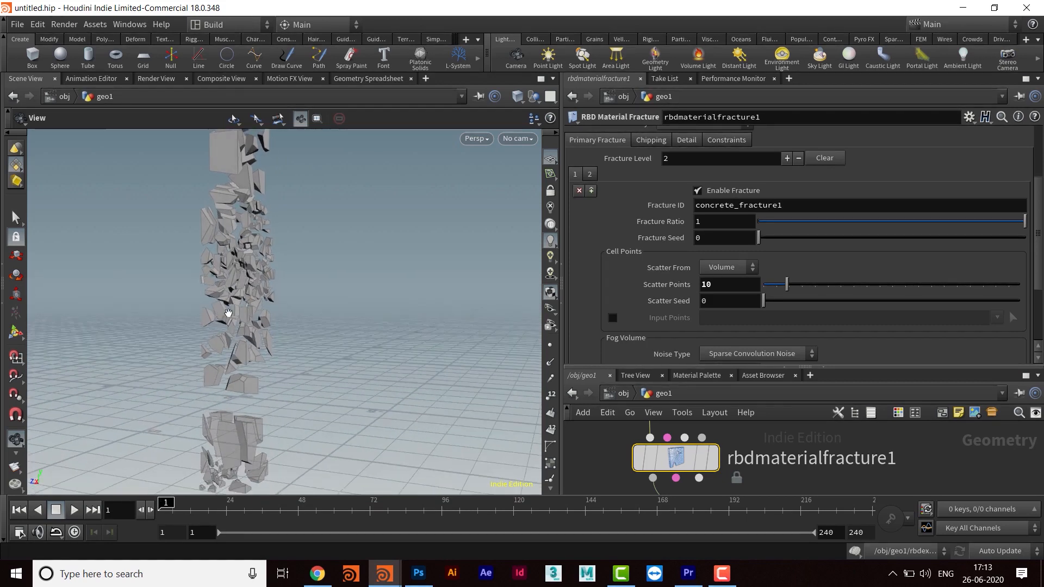
Add a Sphere node beside box1 in the geo1 network.
{"action": "left_click_drag", "start_coordinate": [249, 253], "coordinate": [241, 249]}
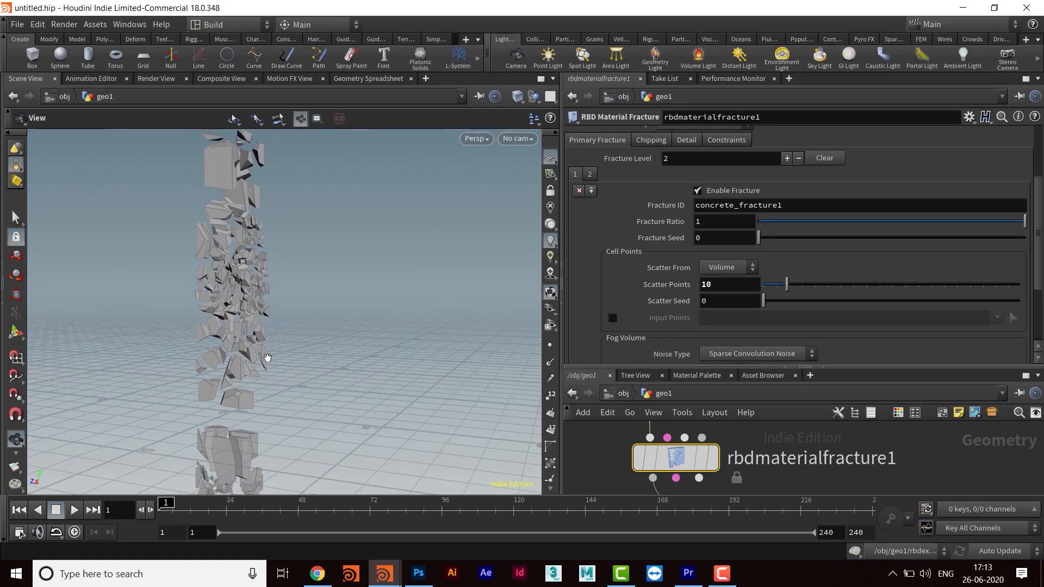
{"action": "left_click_drag", "start_coordinate": [333, 324], "coordinate": [338, 308]}
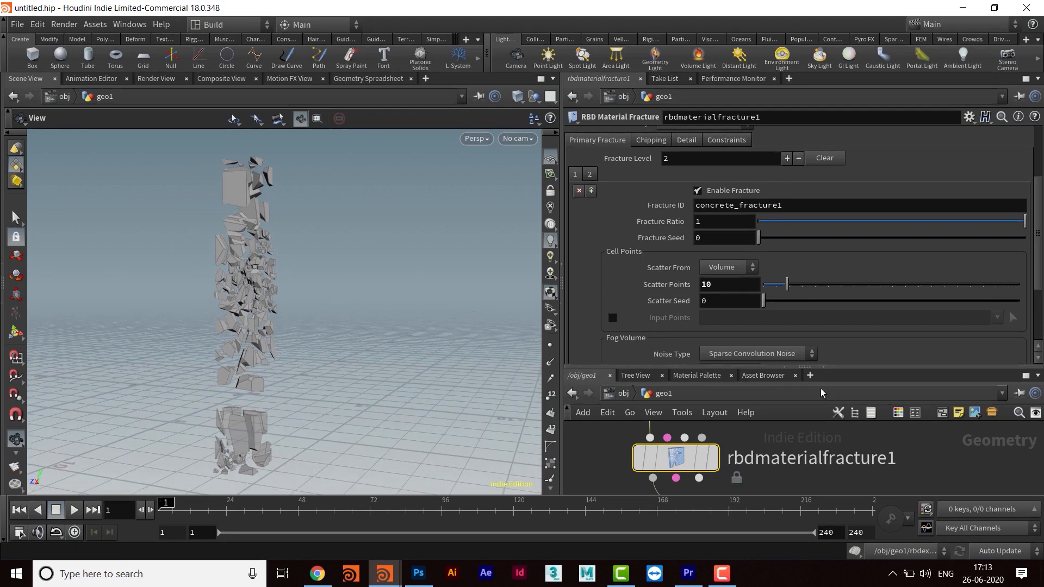
{"action": "left_click_drag", "start_coordinate": [805, 368], "coordinate": [804, 204]}
{"action": "middle_click_drag", "start_coordinate": [801, 291], "coordinate": [789, 381]}
{"action": "scroll", "coordinate": [808, 383], "scroll_direction": "down", "scroll_amount": 2}
{"action": "middle_click_drag", "start_coordinate": [849, 329], "coordinate": [827, 321]}
{"action": "left_click", "coordinate": [823, 322]}
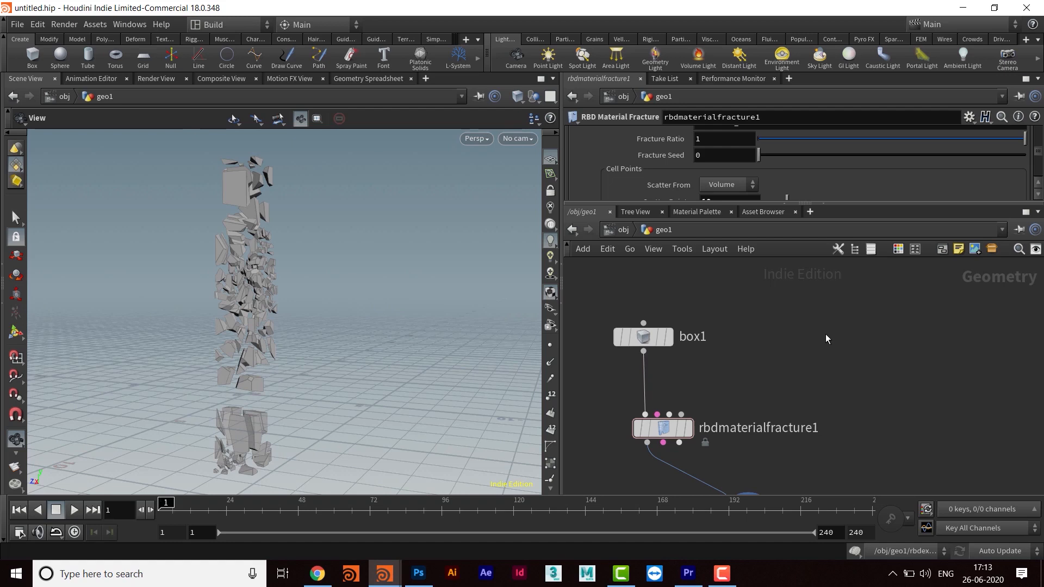
{"action": "key", "text": "Tab"}
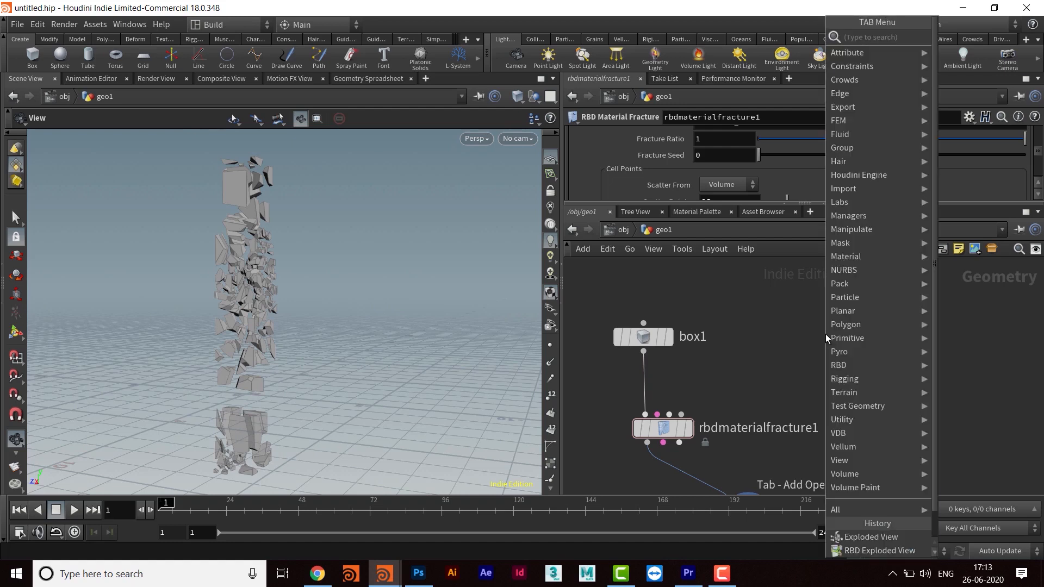
{"action": "type", "text": "sphere"}
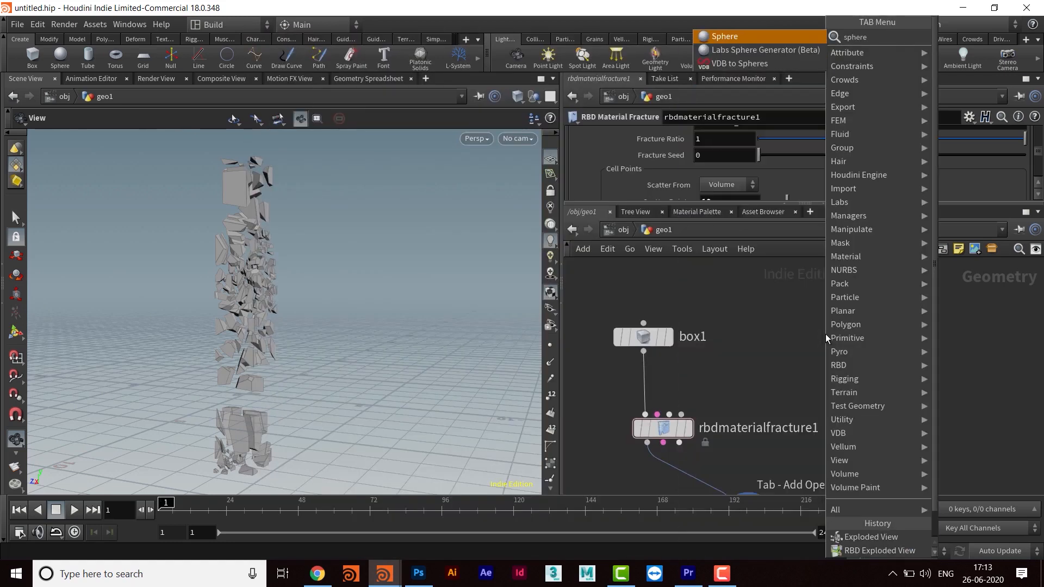
{"action": "key", "text": "Return"}
{"action": "left_click", "coordinate": [825, 334]}
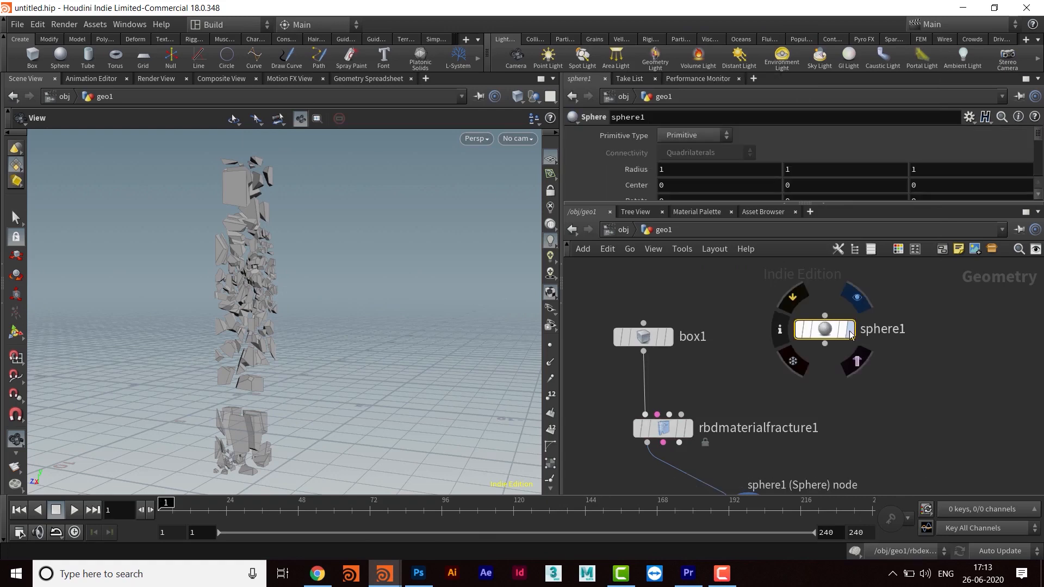
Display sphere1 and connect a Transform node to its output.
{"action": "left_click", "coordinate": [850, 332]}
{"action": "double_click", "coordinate": [800, 172]}
{"action": "middle_click_drag", "start_coordinate": [864, 417], "coordinate": [868, 403]}
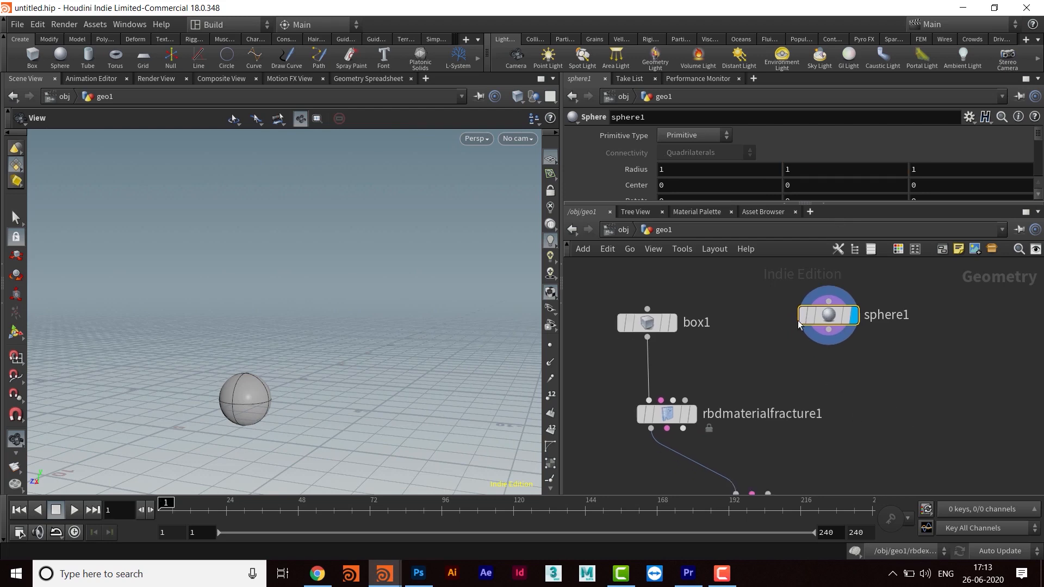
{"action": "left_click", "coordinate": [828, 331]}
{"action": "left_click", "coordinate": [847, 371]}
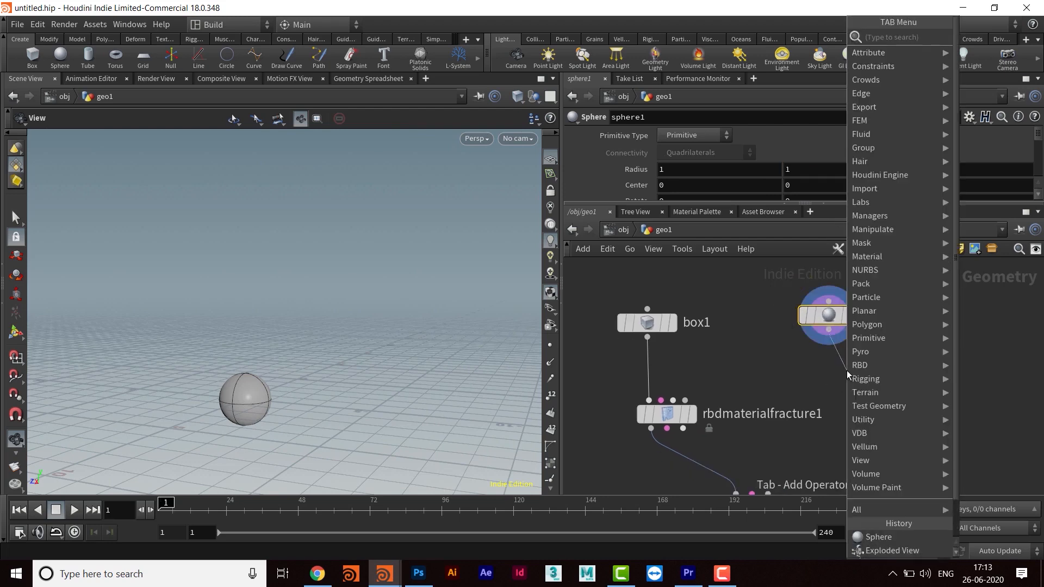
{"action": "type", "text": "transform"}
{"action": "key", "text": "Return"}
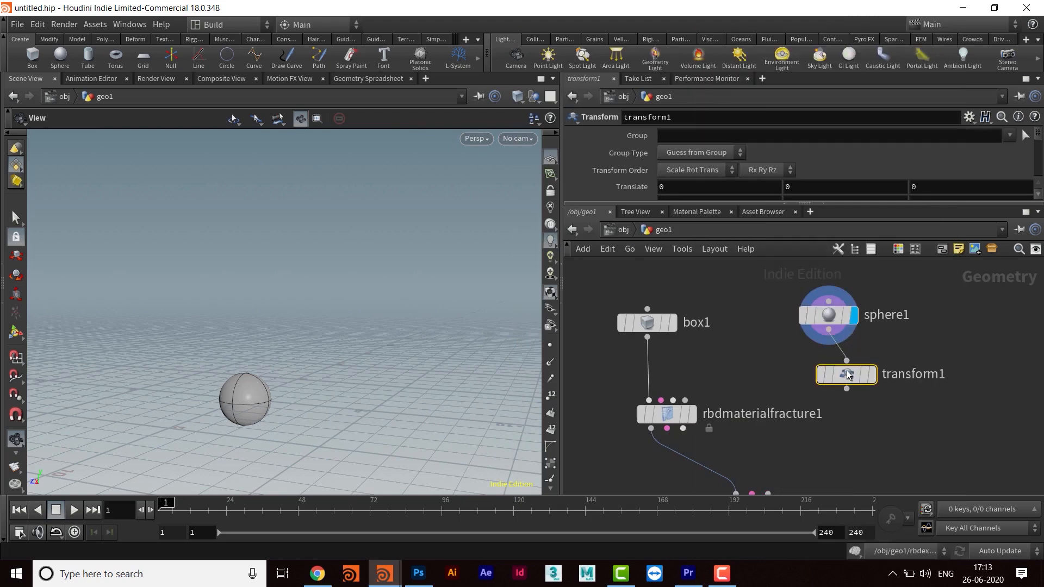
Align the Transform node beneath sphere1, set its Y Translate to 3 and display the moved sphere.
{"action": "left_click_drag", "start_coordinate": [848, 374], "coordinate": [830, 377]}
{"action": "left_click_drag", "start_coordinate": [795, 188], "coordinate": [738, 190]}
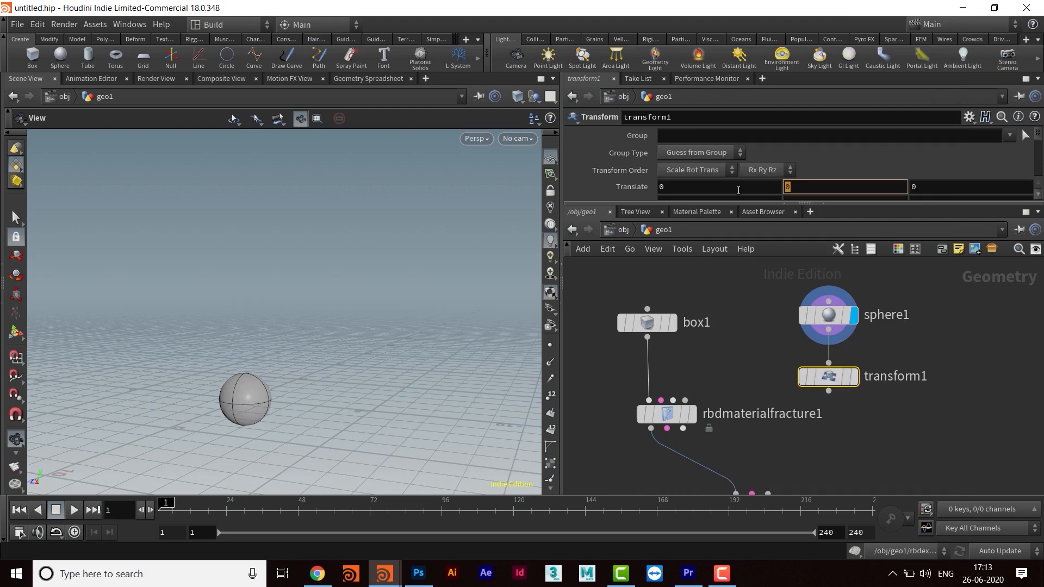
{"action": "type", "text": "3"}
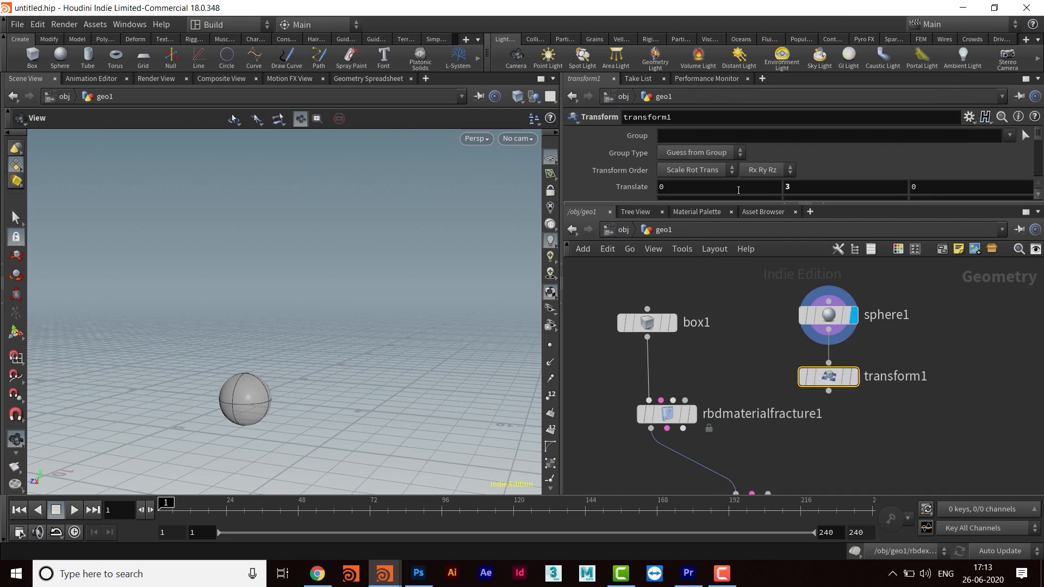
{"action": "left_click", "coordinate": [854, 376]}
{"action": "scroll", "coordinate": [336, 317], "scroll_direction": "down", "scroll_amount": 1}
{"action": "middle_click_drag", "start_coordinate": [336, 320], "coordinate": [315, 292]}
Show rbdmaterialfracture1 as a template wireframe instead of rbdexplodedview1, and check the sphere's position on the column.
{"action": "middle_click_drag", "start_coordinate": [827, 474], "coordinate": [781, 276]}
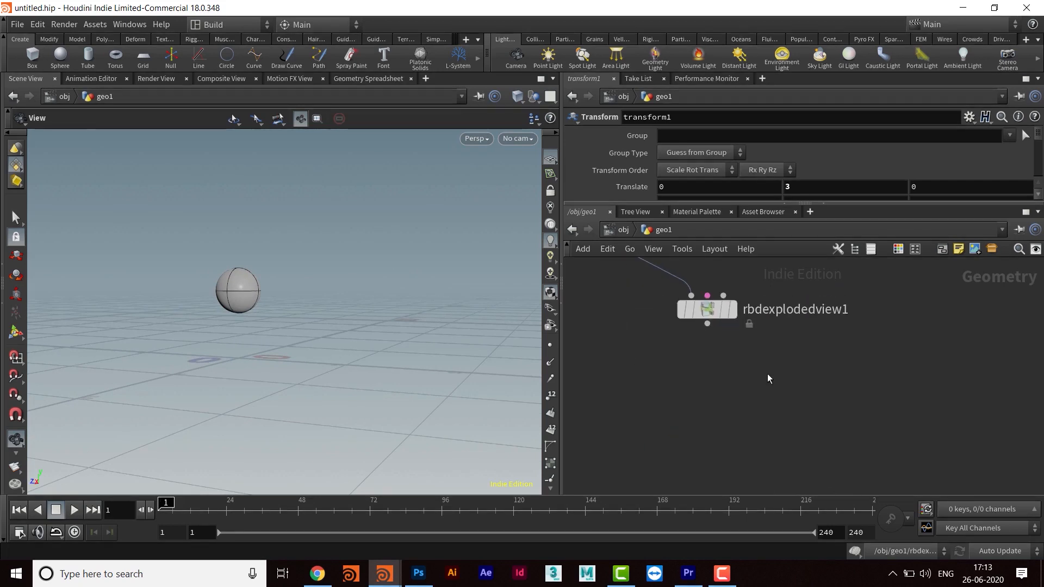
{"action": "middle_click_drag", "start_coordinate": [768, 374], "coordinate": [724, 469]}
{"action": "left_click", "coordinate": [681, 407]}
{"action": "middle_click_drag", "start_coordinate": [687, 363], "coordinate": [694, 403]}
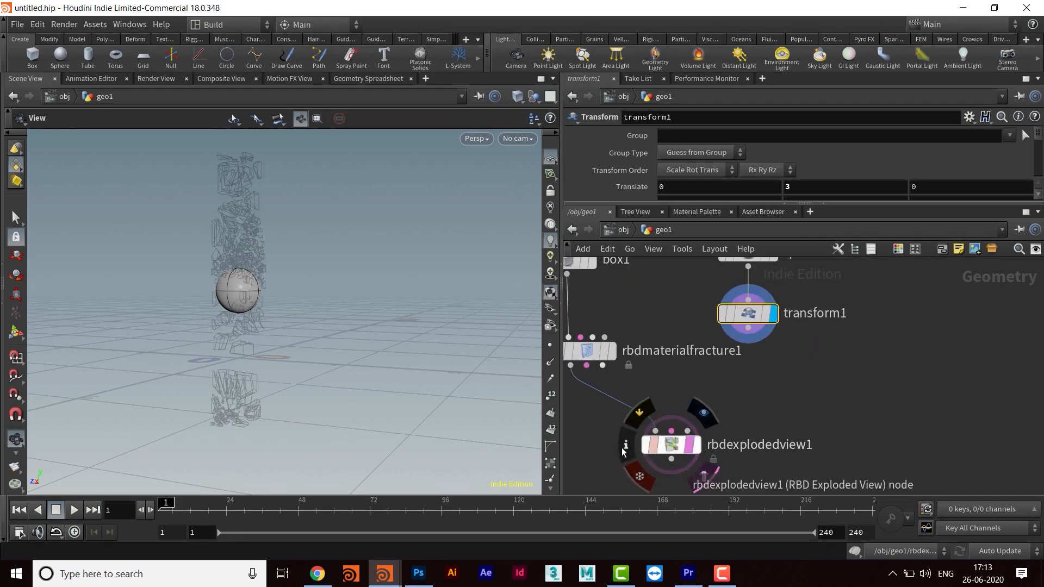
{"action": "left_click", "coordinate": [604, 352]}
{"action": "middle_click_drag", "start_coordinate": [700, 354], "coordinate": [704, 395]}
{"action": "right_click_drag", "start_coordinate": [243, 292], "coordinate": [340, 246]}
{"action": "right_click_drag", "start_coordinate": [339, 286], "coordinate": [312, 308]}
{"action": "left_click_drag", "start_coordinate": [336, 336], "coordinate": [338, 299]}
{"action": "middle_click_drag", "start_coordinate": [706, 289], "coordinate": [676, 269]}
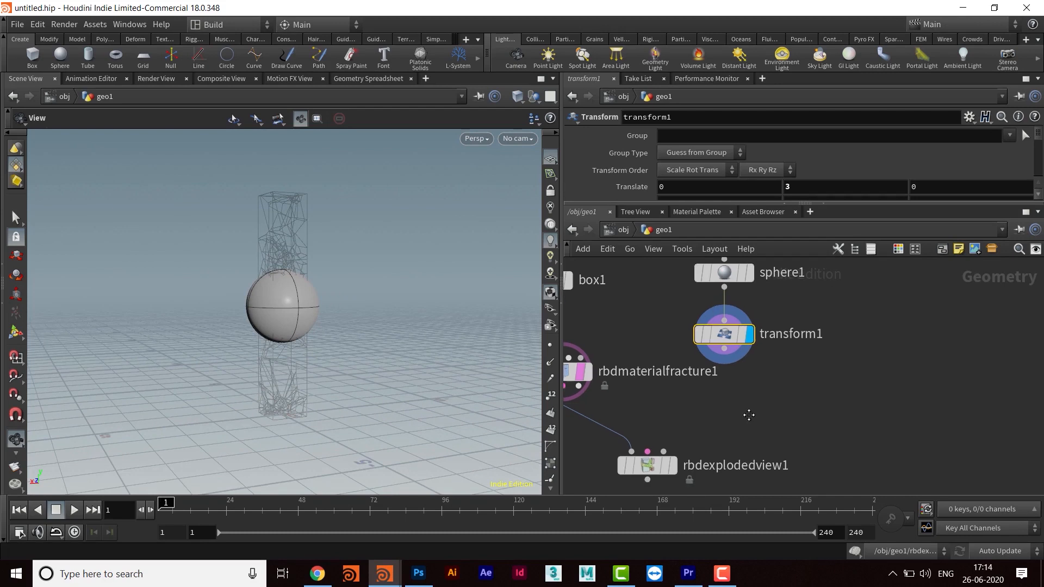
Connect an IsoOffset node to transform1's output and display its fog volume.
{"action": "left_click_drag", "start_coordinate": [675, 264], "coordinate": [791, 340]}
{"action": "middle_click_drag", "start_coordinate": [799, 359], "coordinate": [781, 325]}
{"action": "left_click", "coordinate": [791, 350]}
{"action": "middle_click_drag", "start_coordinate": [786, 360], "coordinate": [789, 479]}
{"action": "mouse_move", "coordinate": [764, 344]}
{"action": "left_click_drag", "start_coordinate": [772, 406], "coordinate": [774, 351]}
{"action": "middle_click_drag", "start_coordinate": [776, 368], "coordinate": [753, 356]}
{"action": "left_click", "coordinate": [741, 346]}
{"action": "left_click", "coordinate": [815, 364]}
{"action": "type", "text": "iso"}
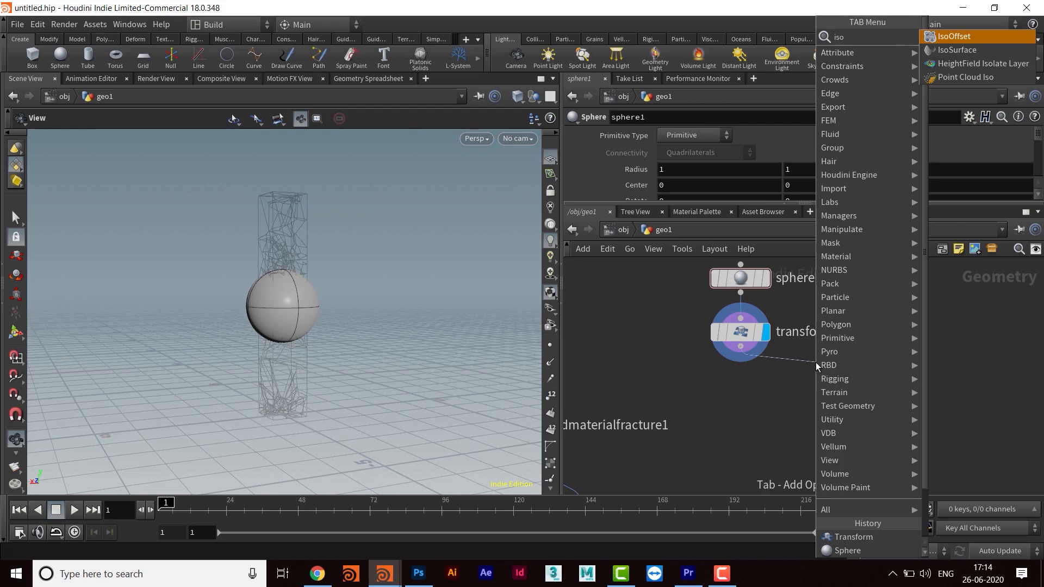
{"action": "key", "text": "Return"}
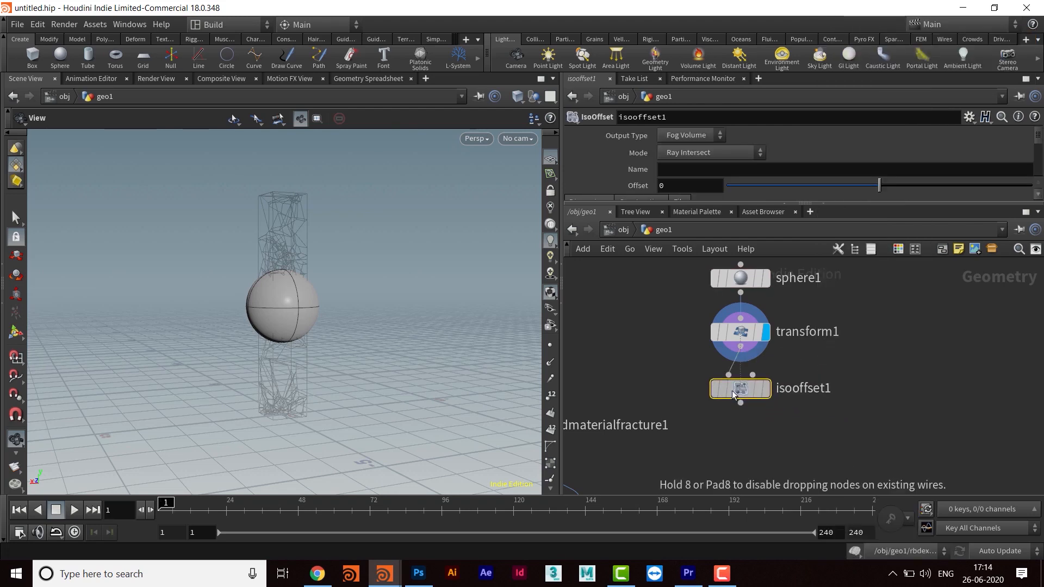
{"action": "left_click", "coordinate": [751, 403]}
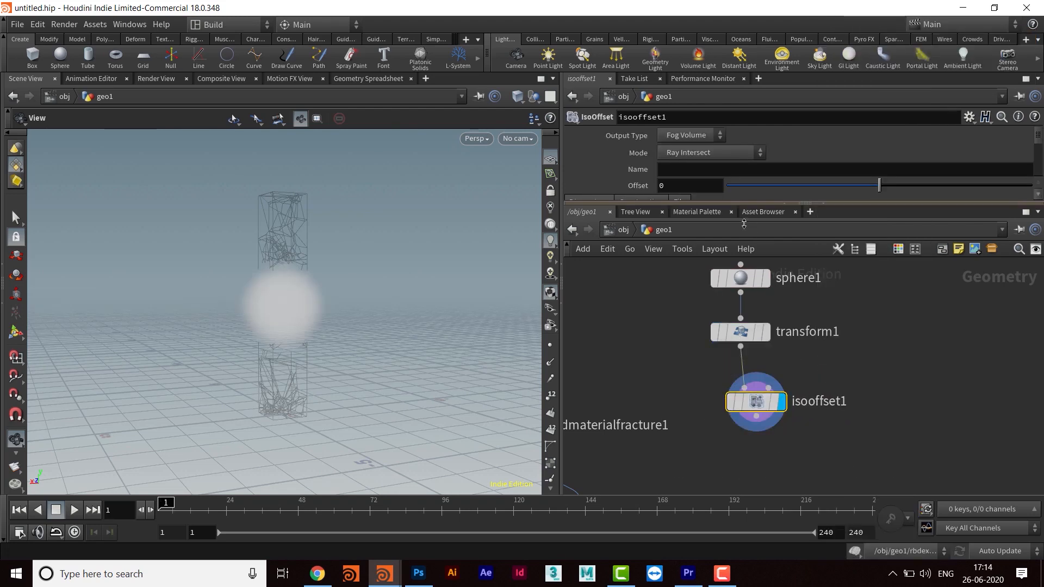
Set the IsoOffset's Uniform Sampling Divs to 50.
{"action": "left_click_drag", "start_coordinate": [746, 206], "coordinate": [746, 268]}
{"action": "type", "text": "50"}
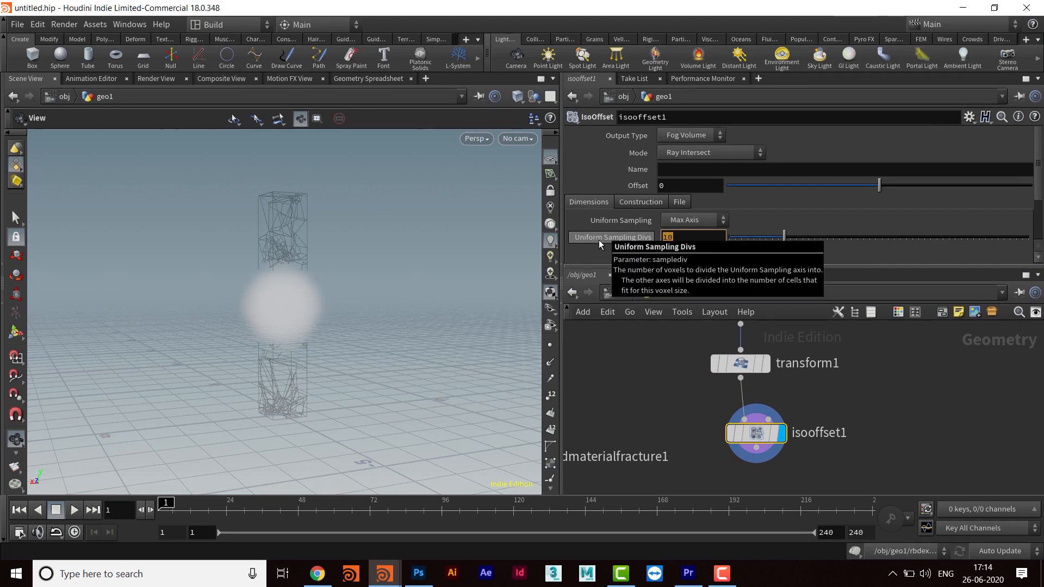
{"action": "key", "text": "Return"}
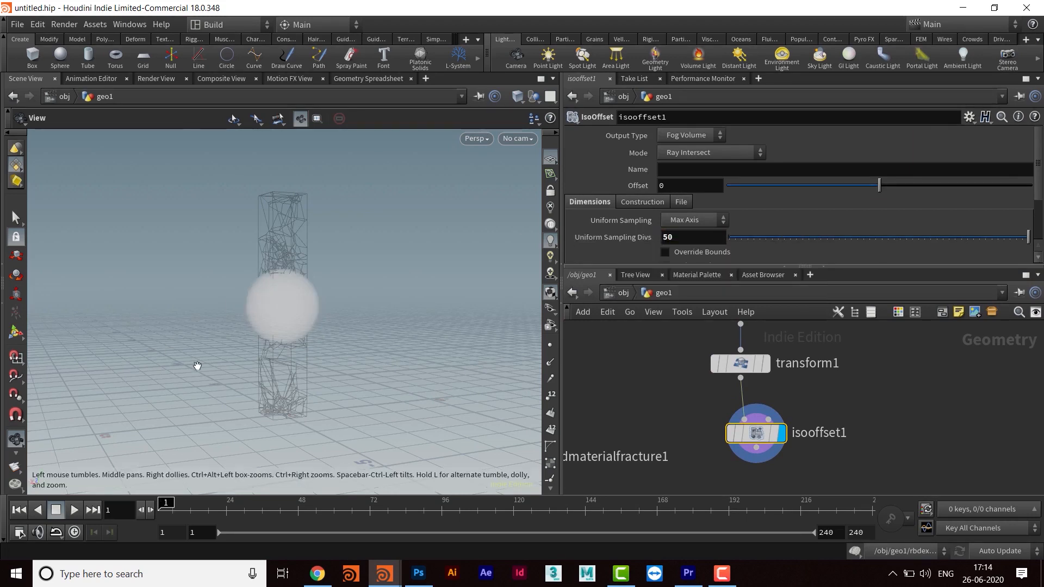
{"action": "middle_click_drag", "start_coordinate": [260, 330], "coordinate": [233, 287]}
Add a Scatter node fed by isooffset1, align it beneath that node and display it.
{"action": "middle_click_drag", "start_coordinate": [819, 457], "coordinate": [792, 365]}
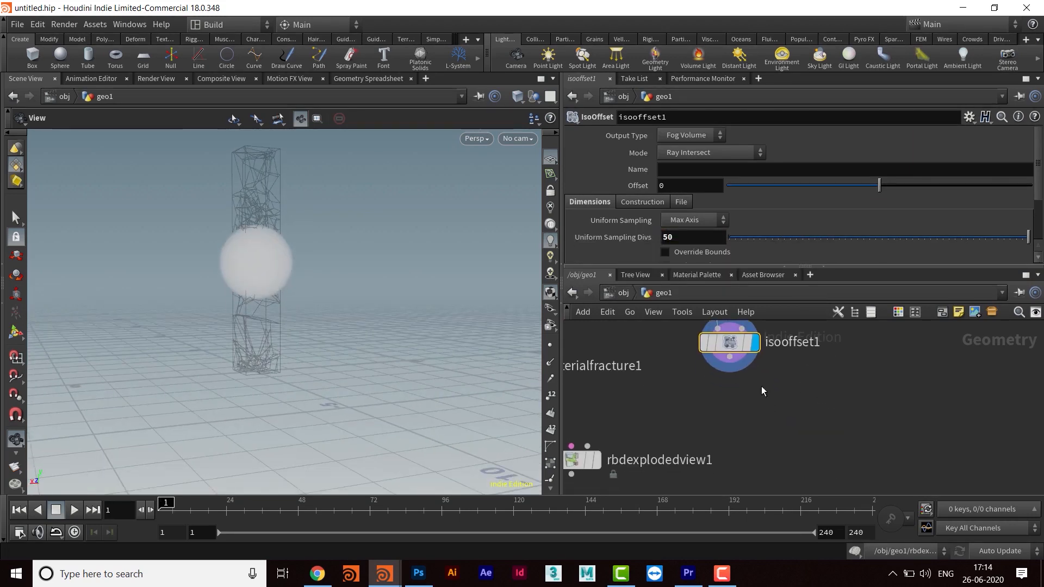
{"action": "left_click", "coordinate": [729, 357]}
{"action": "key", "text": "Tab"}
{"action": "type", "text": "sca"}
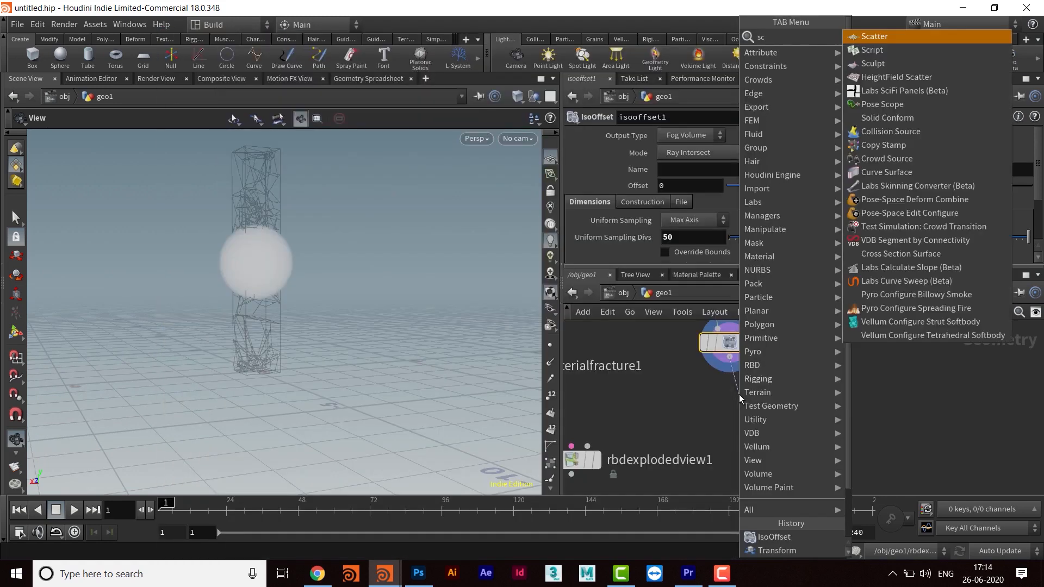
{"action": "key", "text": "Return"}
{"action": "left_click", "coordinate": [739, 393]}
{"action": "left_click", "coordinate": [739, 387]}
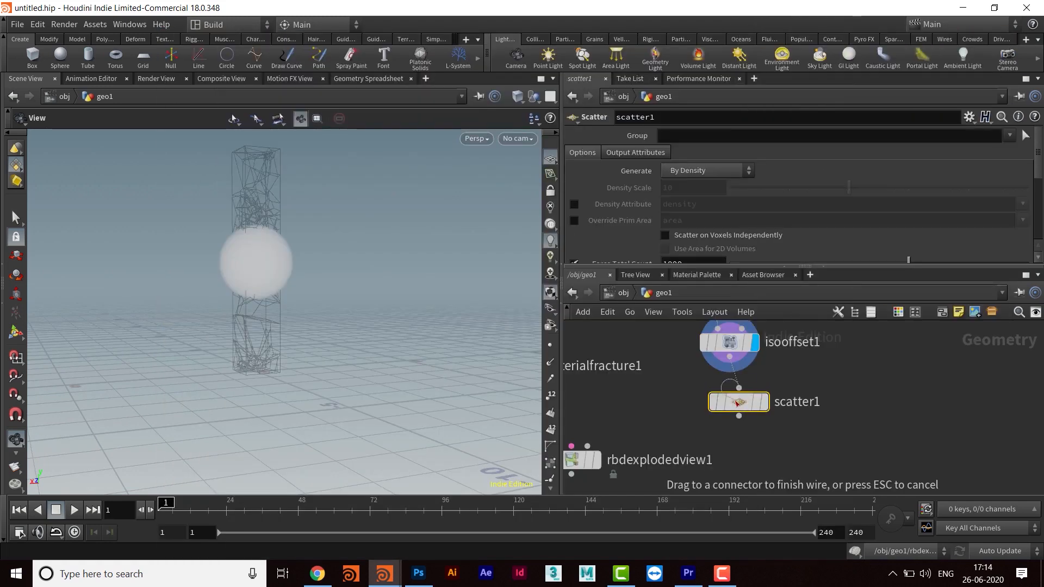
{"action": "left_click_drag", "start_coordinate": [732, 399], "coordinate": [724, 400]}
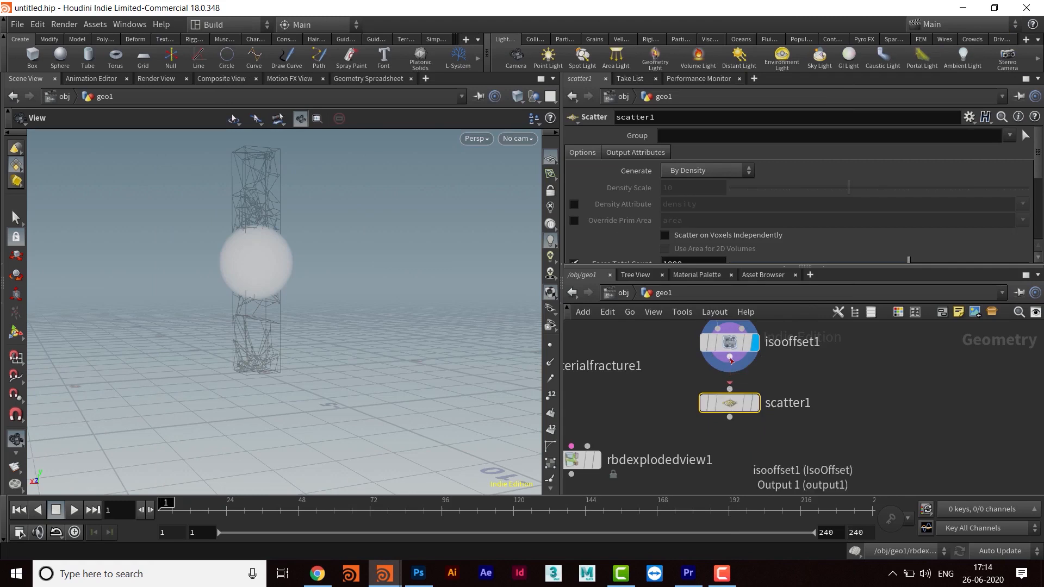
{"action": "mouse_move", "coordinate": [766, 410]}
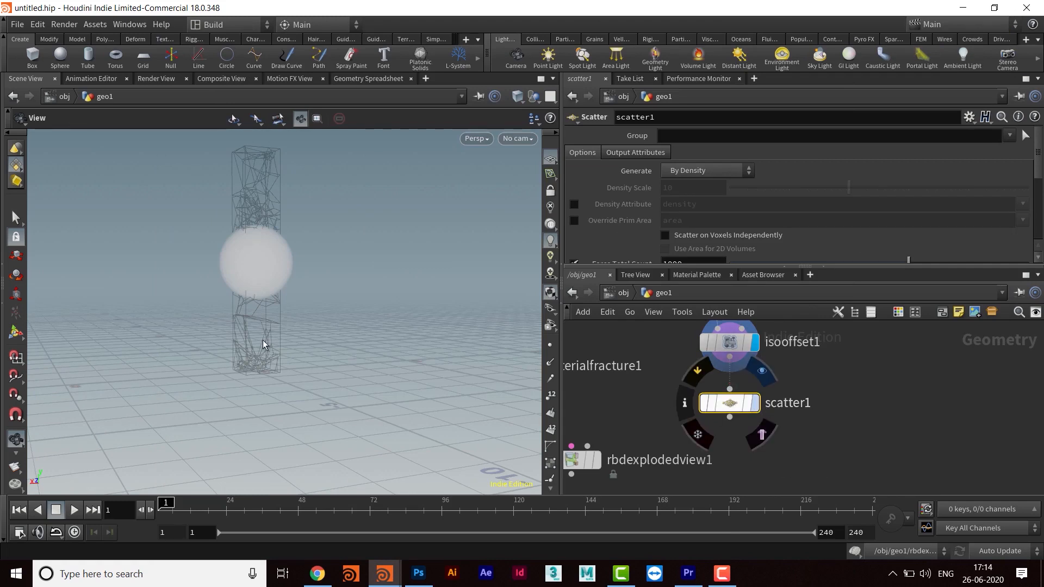
Switch the viewport to wireframe and examine the scattered points against the column up close.
{"action": "middle_click_drag", "start_coordinate": [288, 266], "coordinate": [294, 317]}
{"action": "left_click_drag", "start_coordinate": [321, 321], "coordinate": [303, 318]}
{"action": "right_click_drag", "start_coordinate": [330, 286], "coordinate": [364, 272]}
{"action": "mouse_move", "coordinate": [363, 272]}
{"action": "left_mouse_down"}
{"action": "mouse_move", "coordinate": [380, 319]}
{"action": "mouse_move", "coordinate": [355, 319]}
{"action": "mouse_move", "coordinate": [377, 302]}
{"action": "left_mouse_up"}
{"action": "key", "text": "w"}
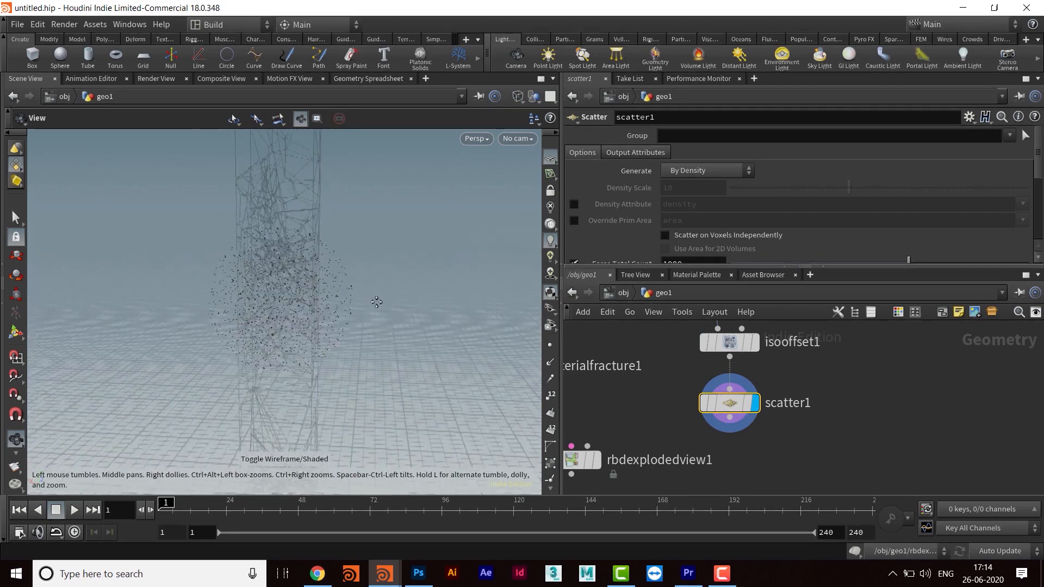
{"action": "middle_click_drag", "start_coordinate": [376, 302], "coordinate": [365, 287]}
{"action": "scroll", "coordinate": [778, 460], "scroll_direction": "down", "scroll_amount": 4}
{"action": "scroll", "coordinate": [712, 446], "scroll_direction": "up", "scroll_amount": 4}
Move rbdexplodedview1 closer beneath rbdmaterialfracture1 in the network.
{"action": "middle_click_drag", "start_coordinate": [684, 394], "coordinate": [796, 384]}
{"action": "left_click_drag", "start_coordinate": [743, 415], "coordinate": [716, 484]}
{"action": "scroll", "coordinate": [756, 427], "scroll_direction": "down", "scroll_amount": 3}
{"action": "middle_click_drag", "start_coordinate": [749, 414], "coordinate": [738, 386]}
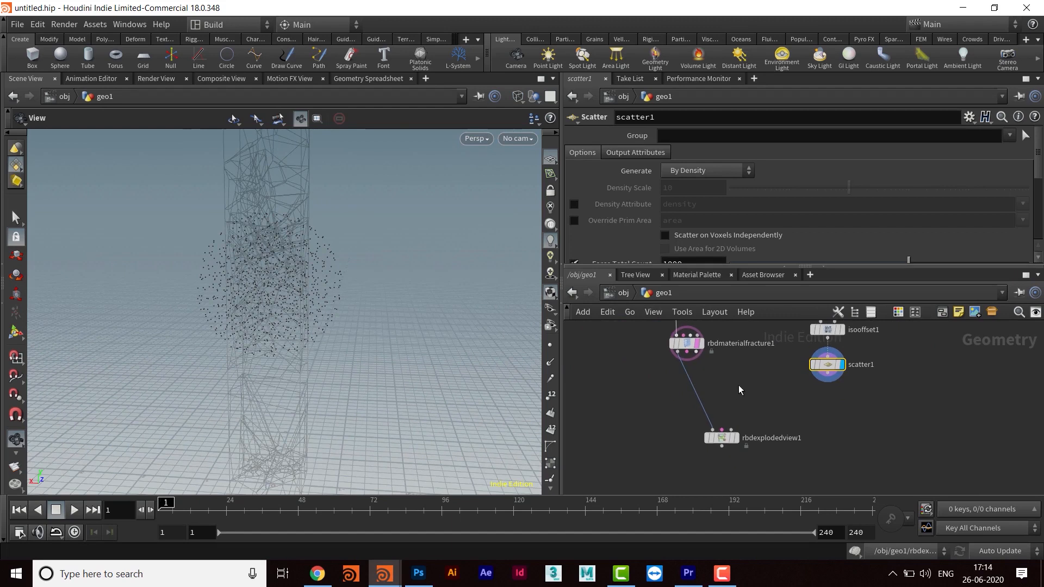
{"action": "scroll", "coordinate": [738, 385], "scroll_direction": "down", "scroll_amount": 2}
{"action": "mouse_move", "coordinate": [727, 426]}
{"action": "left_mouse_down"}
{"action": "mouse_move", "coordinate": [712, 495]}
{"action": "mouse_move", "coordinate": [726, 425]}
{"action": "left_mouse_up"}
{"action": "middle_click_drag", "start_coordinate": [703, 370], "coordinate": [698, 400]}
{"action": "left_click_drag", "start_coordinate": [689, 384], "coordinate": [701, 427]}
{"action": "mouse_move", "coordinate": [754, 418]}
{"action": "middle_mouse_down"}
{"action": "mouse_move", "coordinate": [735, 403]}
{"action": "mouse_move", "coordinate": [751, 420]}
{"action": "middle_mouse_up"}
{"action": "scroll", "coordinate": [734, 403], "scroll_direction": "up", "scroll_amount": 3}
{"action": "scroll", "coordinate": [752, 421], "scroll_direction": "down", "scroll_amount": 2}
{"action": "middle_click_drag", "start_coordinate": [754, 328], "coordinate": [755, 357]}
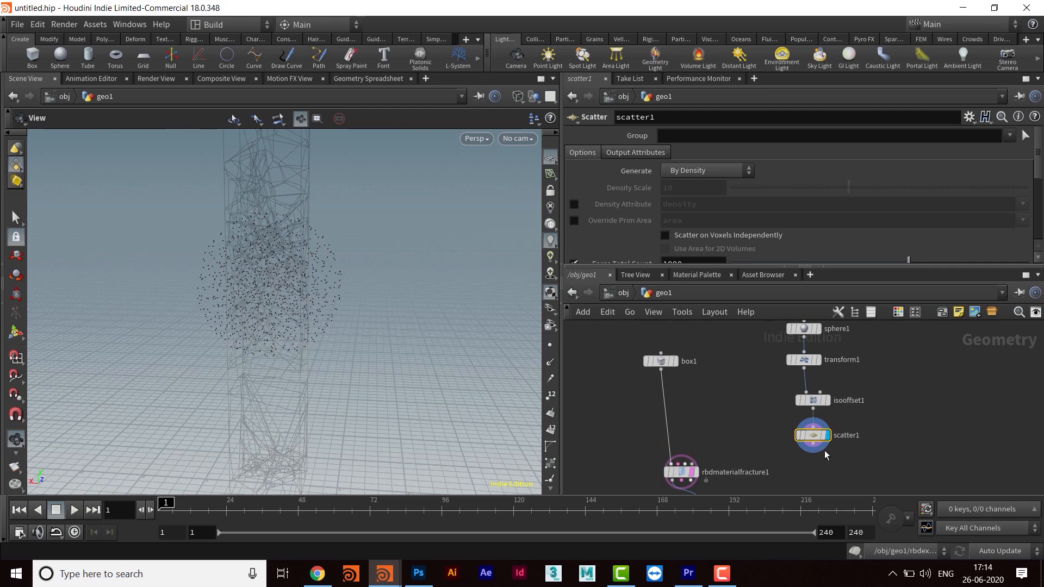
Move the sphere, transform, IsoOffset and scatter nodes together closer to rbdmaterialfracture1.
{"action": "left_click_drag", "start_coordinate": [765, 325], "coordinate": [872, 462]}
{"action": "left_click_drag", "start_coordinate": [813, 435], "coordinate": [748, 460]}
{"action": "scroll", "coordinate": [749, 460], "scroll_direction": "up", "scroll_amount": 3}
{"action": "middle_click_drag", "start_coordinate": [748, 459], "coordinate": [779, 378]}
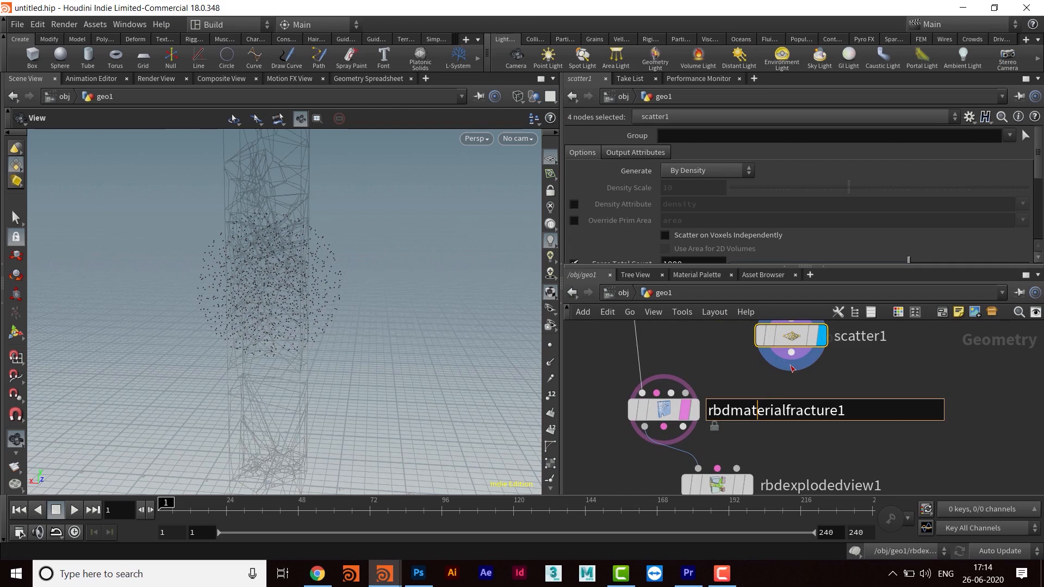
Connect scatter1 to rbdmaterialfracture1's fourth input for Extra Voronoi Points and display the fracture node.
{"action": "left_click_drag", "start_coordinate": [793, 355], "coordinate": [703, 398]}
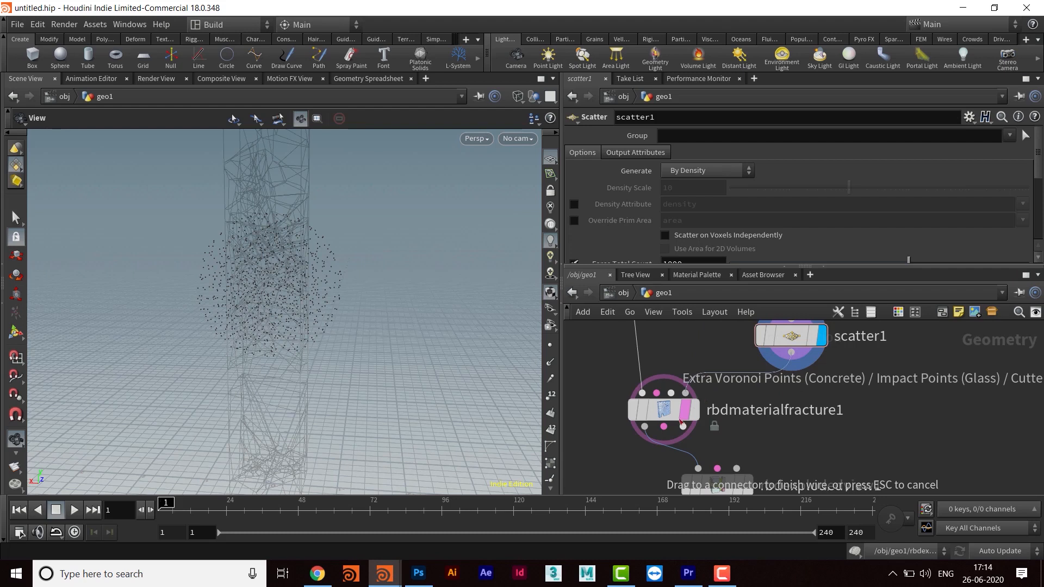
{"action": "left_click", "coordinate": [662, 416]}
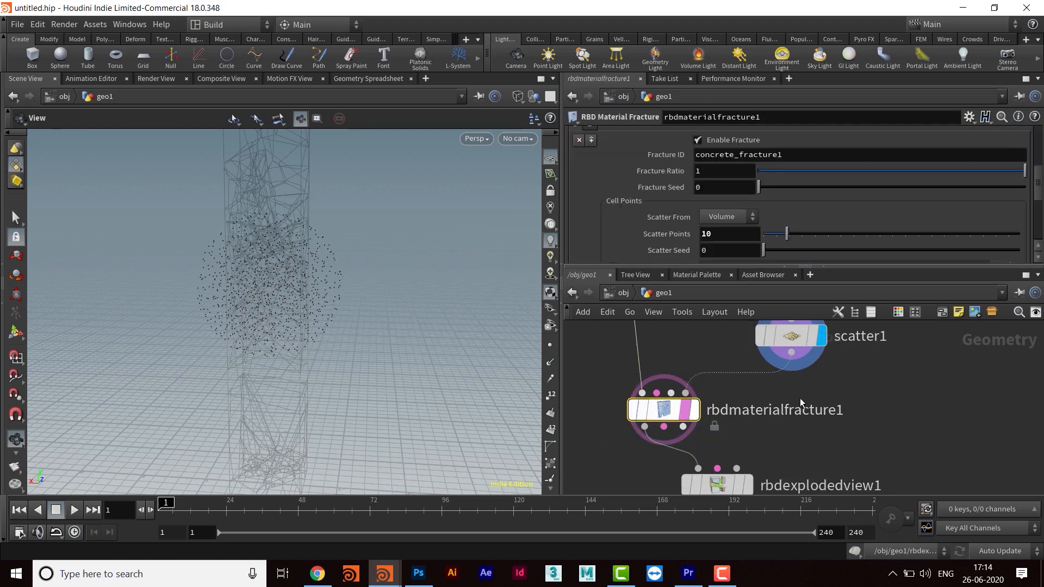
{"action": "left_click", "coordinate": [687, 424]}
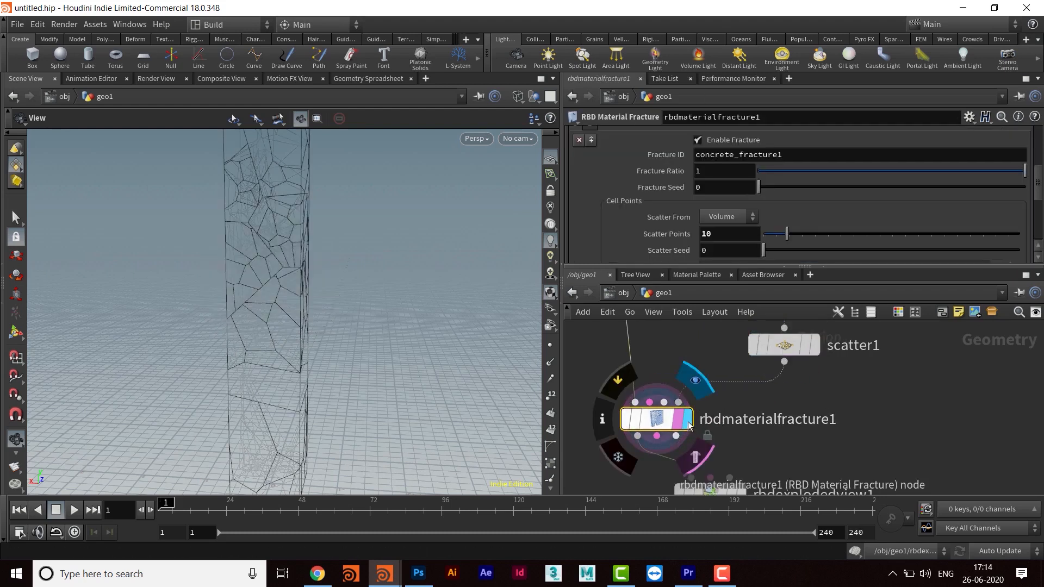
Return the viewport to shaded display with wireframe edges and examine the fractured column.
{"action": "left_click_drag", "start_coordinate": [342, 274], "coordinate": [340, 288]}
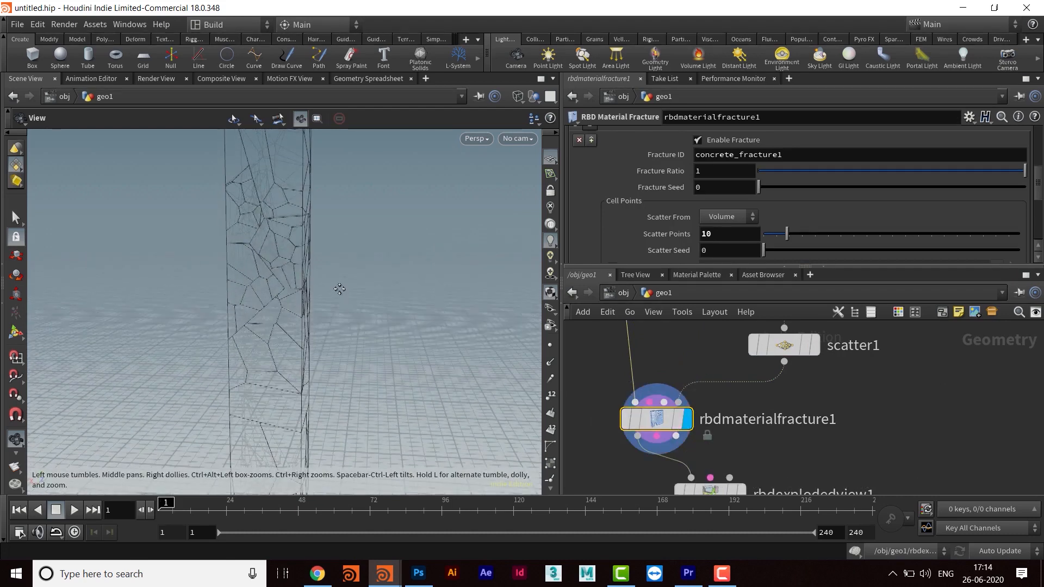
{"action": "key", "text": "w"}
{"action": "mouse_move", "coordinate": [415, 310]}
{"action": "left_mouse_down"}
{"action": "mouse_move", "coordinate": [332, 310]}
{"action": "mouse_move", "coordinate": [455, 288]}
{"action": "mouse_move", "coordinate": [385, 305]}
{"action": "mouse_move", "coordinate": [340, 289]}
{"action": "left_mouse_up"}
{"action": "mouse_move", "coordinate": [228, 295]}
{"action": "left_mouse_down"}
{"action": "mouse_move", "coordinate": [394, 280]}
{"action": "mouse_move", "coordinate": [356, 291]}
{"action": "mouse_move", "coordinate": [367, 266]}
{"action": "mouse_move", "coordinate": [377, 284]}
{"action": "left_mouse_up"}
{"action": "key", "text": "shift+w"}
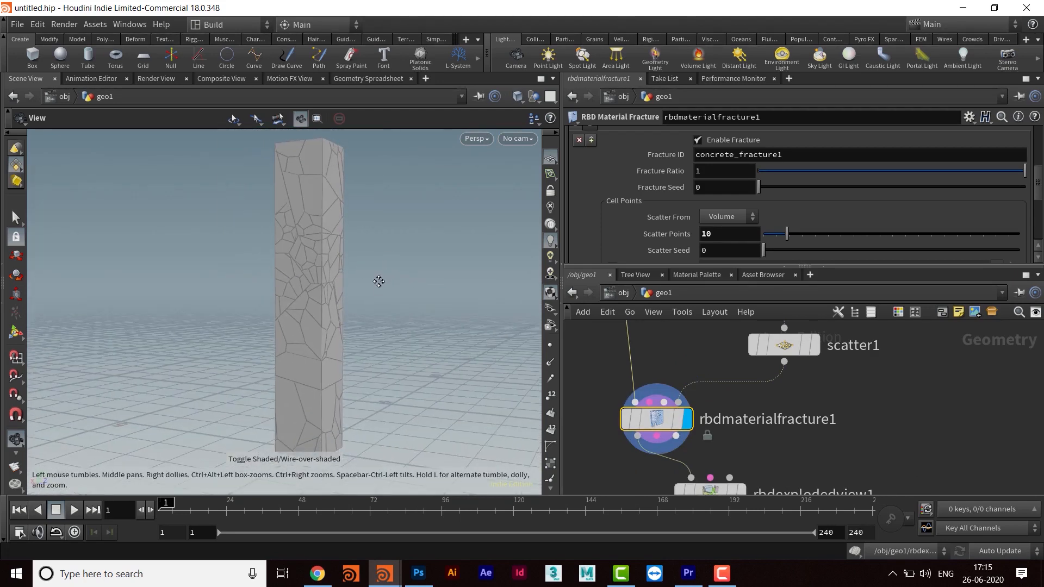
Enlarge the fracture node's parameter area and open the second fracture level's settings.
{"action": "middle_click_drag", "start_coordinate": [791, 392], "coordinate": [803, 367]}
{"action": "scroll", "coordinate": [831, 385], "scroll_direction": "down", "scroll_amount": 3}
{"action": "left_click_drag", "start_coordinate": [764, 435], "coordinate": [727, 468]}
{"action": "middle_click_drag", "start_coordinate": [734, 401], "coordinate": [702, 457]}
{"action": "left_click_drag", "start_coordinate": [782, 266], "coordinate": [790, 377]}
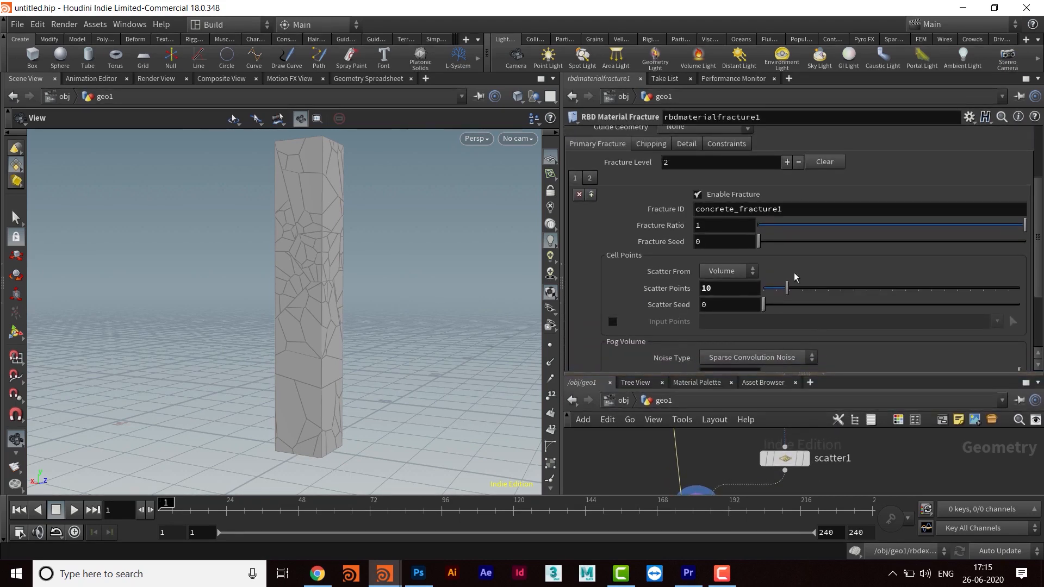
{"action": "left_click", "coordinate": [589, 181]}
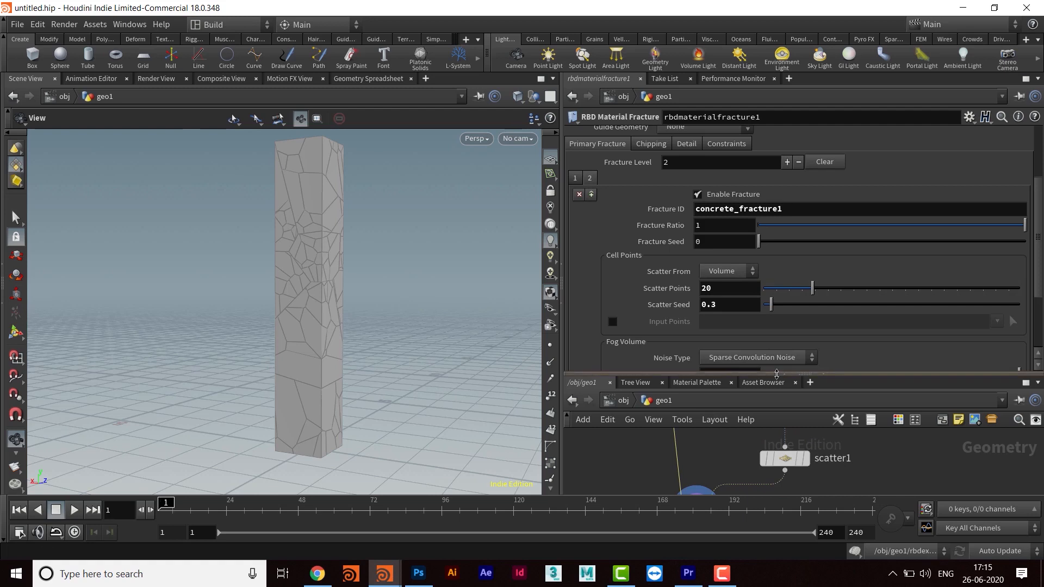
Enable Input Points for the second fracture level of rbdmaterialfracture1 and check the denser fracturing on the column.
{"action": "left_click_drag", "start_coordinate": [777, 373], "coordinate": [778, 313]}
{"action": "scroll", "coordinate": [900, 225], "scroll_direction": "down", "scroll_amount": 2}
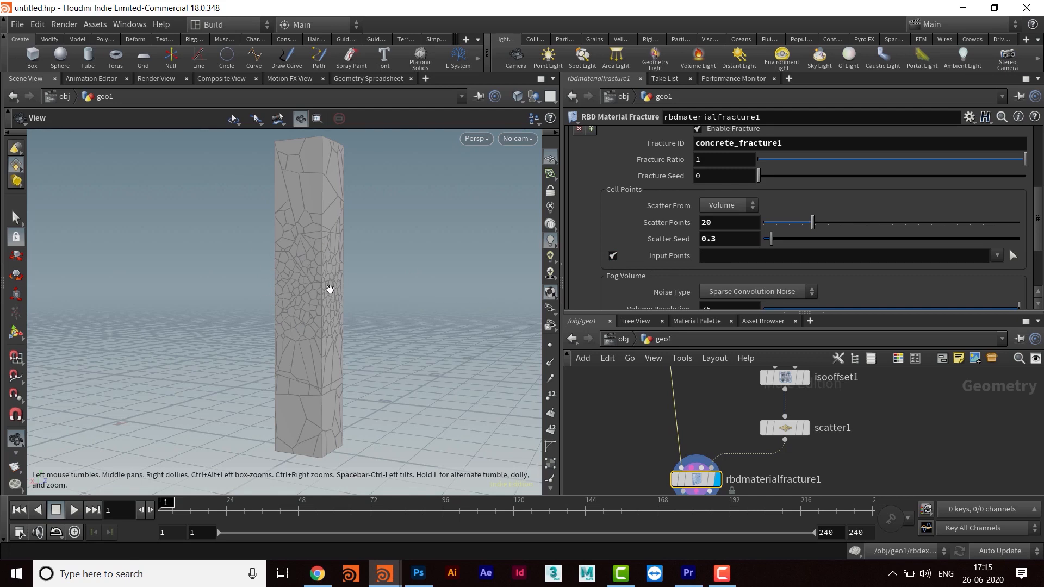
{"action": "mouse_move", "coordinate": [361, 258]}
{"action": "left_mouse_down"}
{"action": "mouse_move", "coordinate": [303, 271]}
{"action": "mouse_move", "coordinate": [366, 270]}
{"action": "left_mouse_up"}
Set scatter1's Force Total Count to 100.
{"action": "middle_click_drag", "start_coordinate": [872, 454], "coordinate": [840, 454]}
{"action": "left_click", "coordinate": [753, 428]}
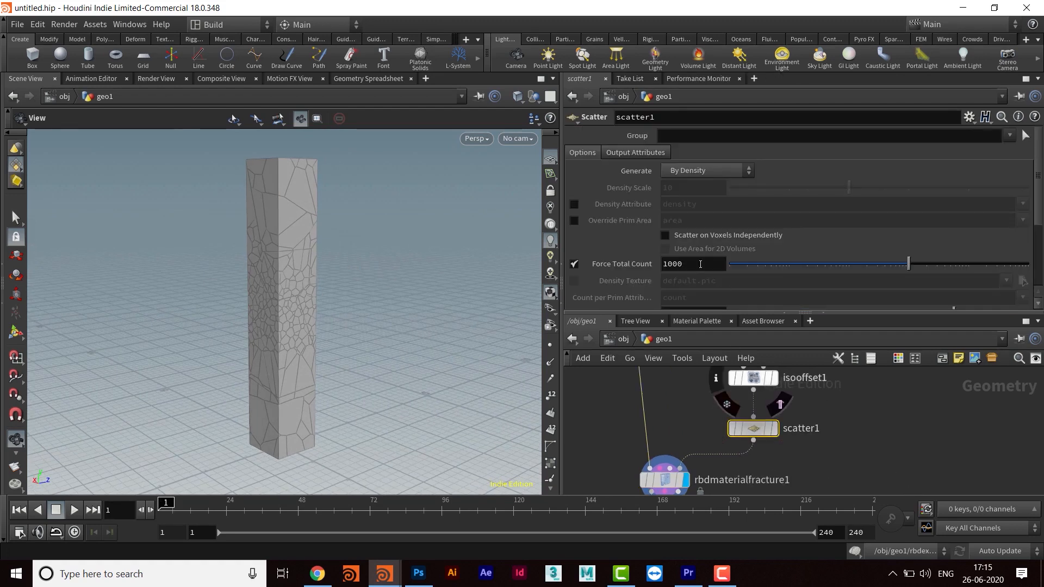
{"action": "left_click", "coordinate": [694, 262]}
{"action": "type", "text": "100"}
{"action": "key", "text": "Return"}
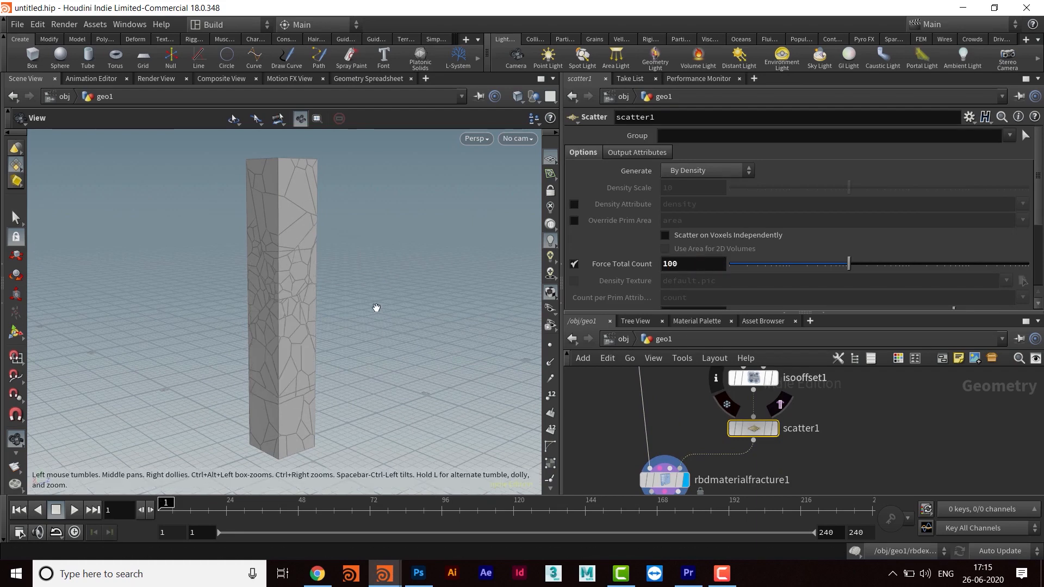
Set scatter1's Force Total Count to 2000 and examine the fractured column from several angles.
{"action": "left_click", "coordinate": [677, 264]}
{"action": "type", "text": "2"}
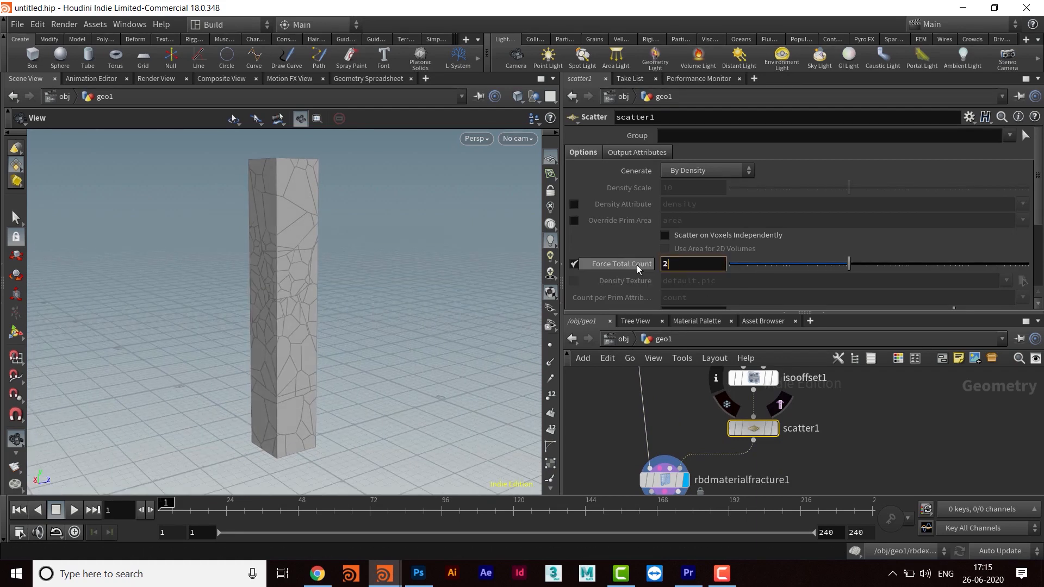
{"action": "type", "text": "000"}
{"action": "key", "text": "Return"}
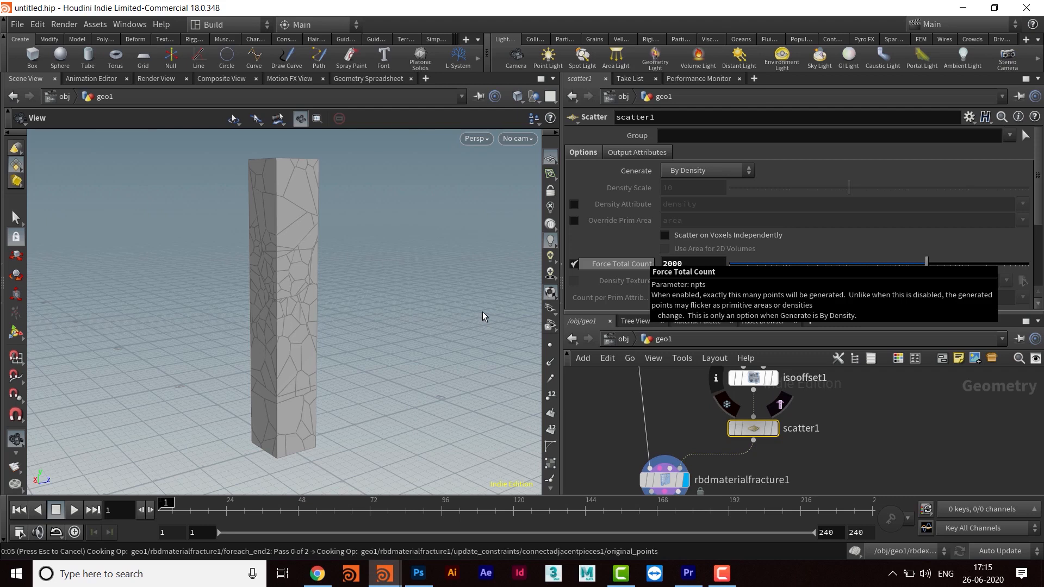
{"action": "left_click_drag", "start_coordinate": [338, 322], "coordinate": [263, 324]}
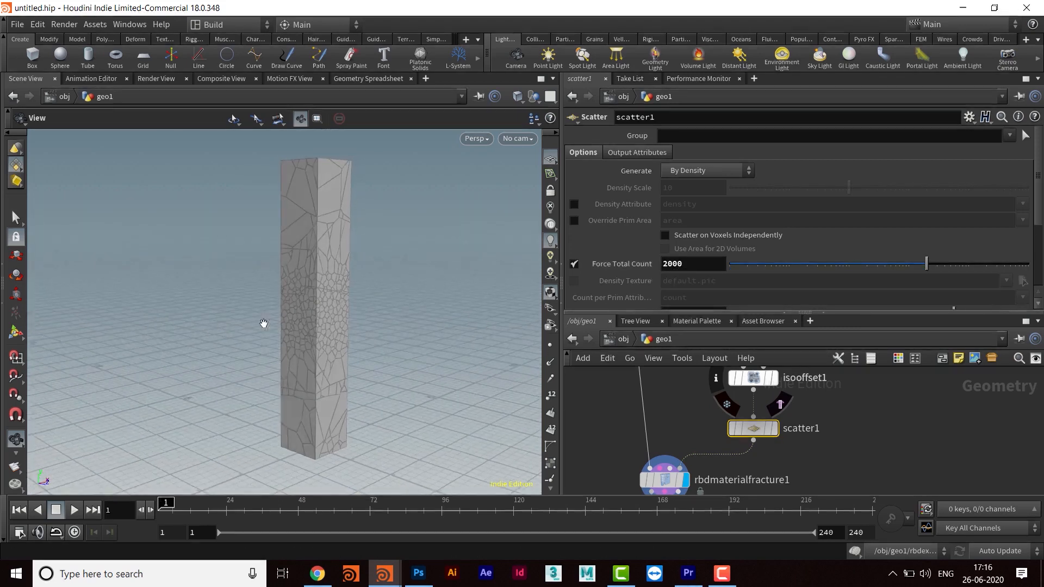
{"action": "middle_click_drag", "start_coordinate": [263, 324], "coordinate": [227, 299]}
{"action": "scroll", "coordinate": [229, 298], "scroll_direction": "up", "scroll_amount": 3}
{"action": "left_click_drag", "start_coordinate": [235, 306], "coordinate": [280, 321]}
{"action": "scroll", "coordinate": [280, 321], "scroll_direction": "down", "scroll_amount": 3}
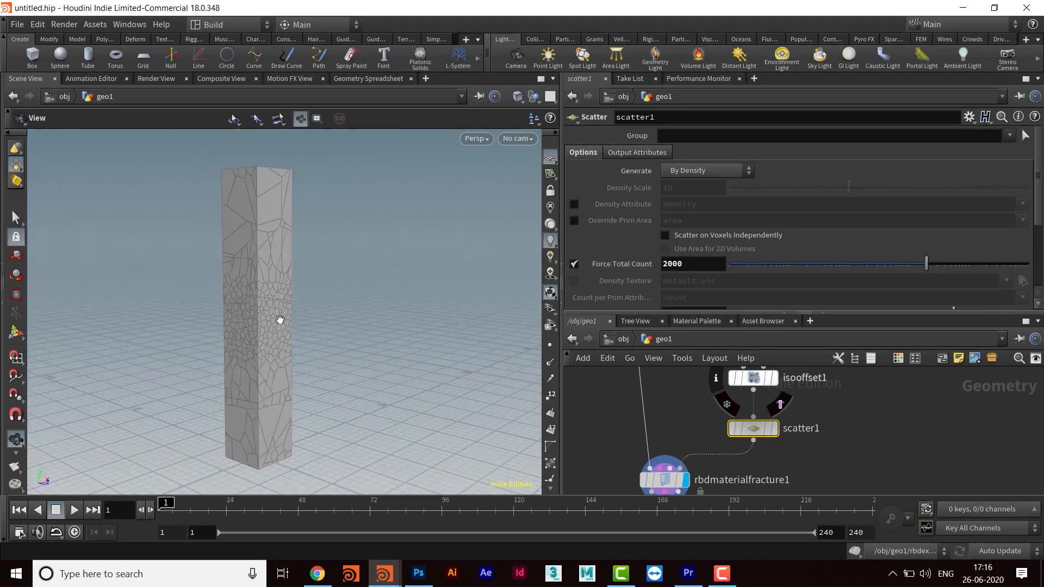
Set scatter1's Force Total Count to 1000.
{"action": "middle_click_drag", "start_coordinate": [864, 377], "coordinate": [834, 459]}
{"action": "left_click_drag", "start_coordinate": [729, 313], "coordinate": [731, 280]}
{"action": "middle_click_drag", "start_coordinate": [803, 420], "coordinate": [793, 376]}
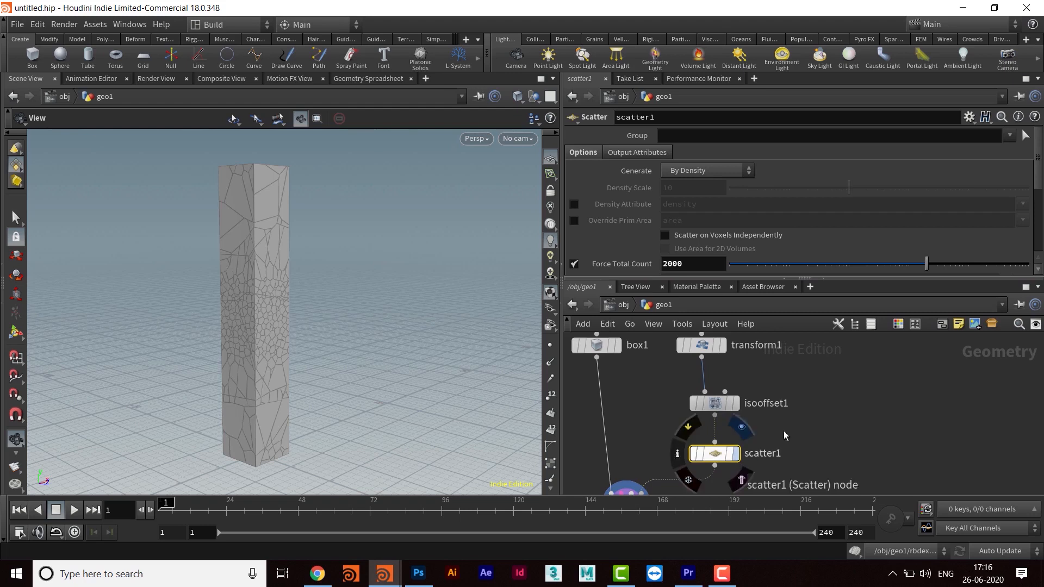
{"action": "type", "text": "1000"}
{"action": "key", "text": "Return"}
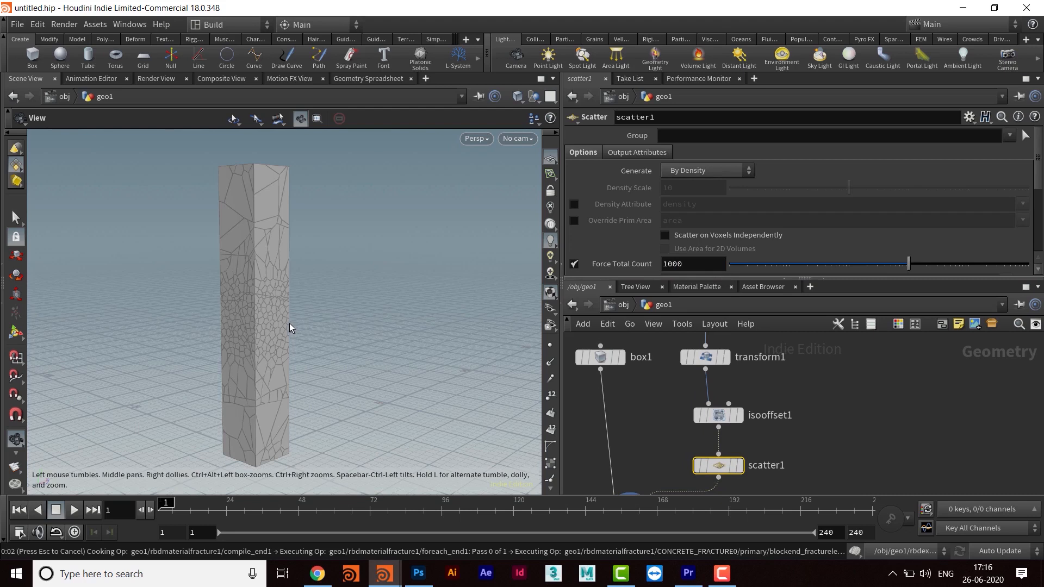
Select rbdmaterialfracture1, give its parameters more room and disconnect scatter1 from its extra Voronoi points input.
{"action": "middle_click_drag", "start_coordinate": [799, 369], "coordinate": [828, 320]}
{"action": "left_click", "coordinate": [660, 469]}
{"action": "middle_click_drag", "start_coordinate": [839, 465], "coordinate": [851, 367]}
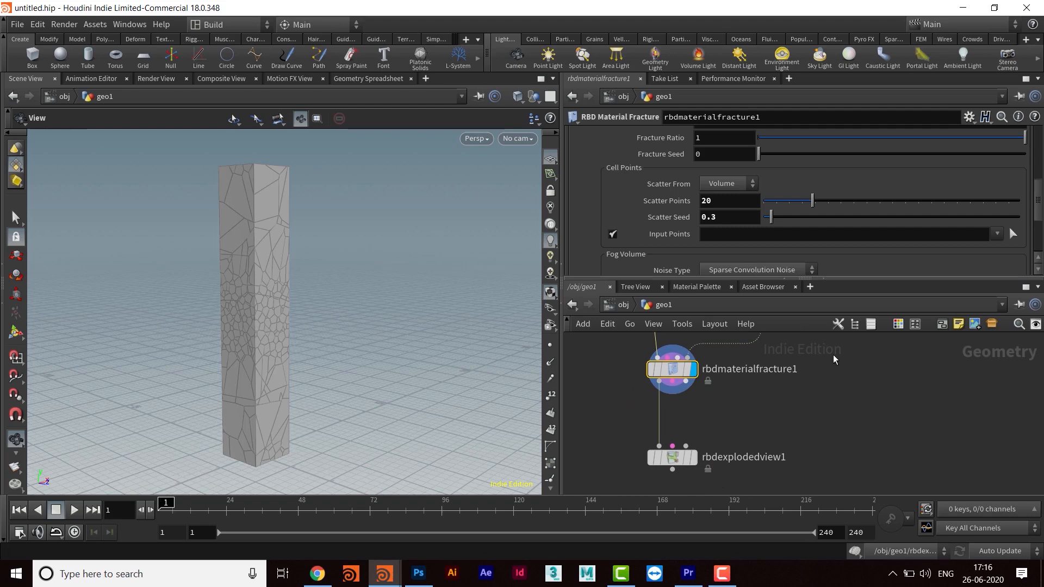
{"action": "left_click_drag", "start_coordinate": [757, 279], "coordinate": [757, 290]}
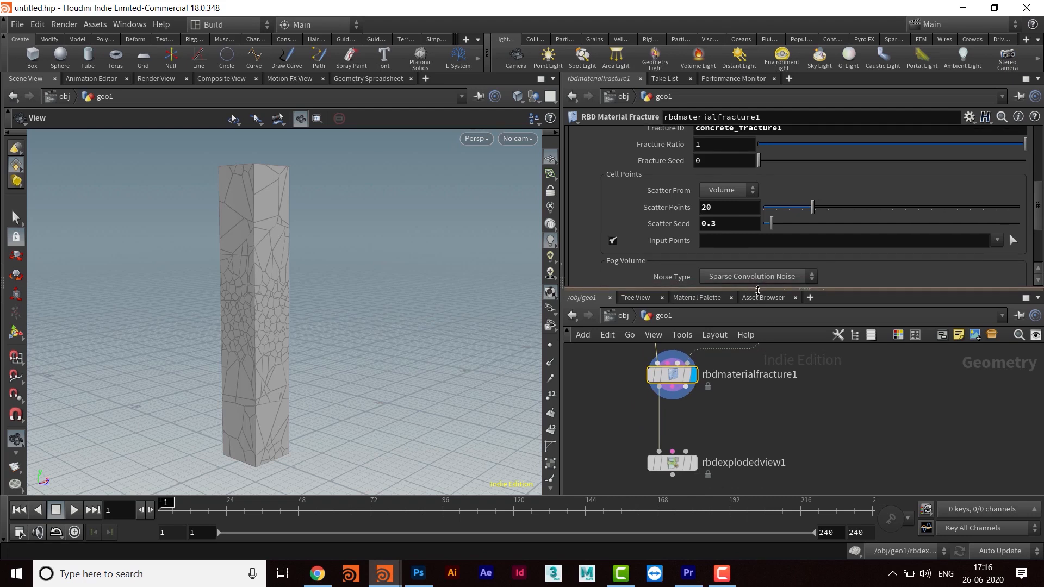
{"action": "middle_click_drag", "start_coordinate": [803, 353], "coordinate": [776, 443]}
{"action": "scroll", "coordinate": [775, 451], "scroll_direction": "up", "scroll_amount": 2}
{"action": "scroll", "coordinate": [776, 443], "scroll_direction": "down", "scroll_amount": 4}
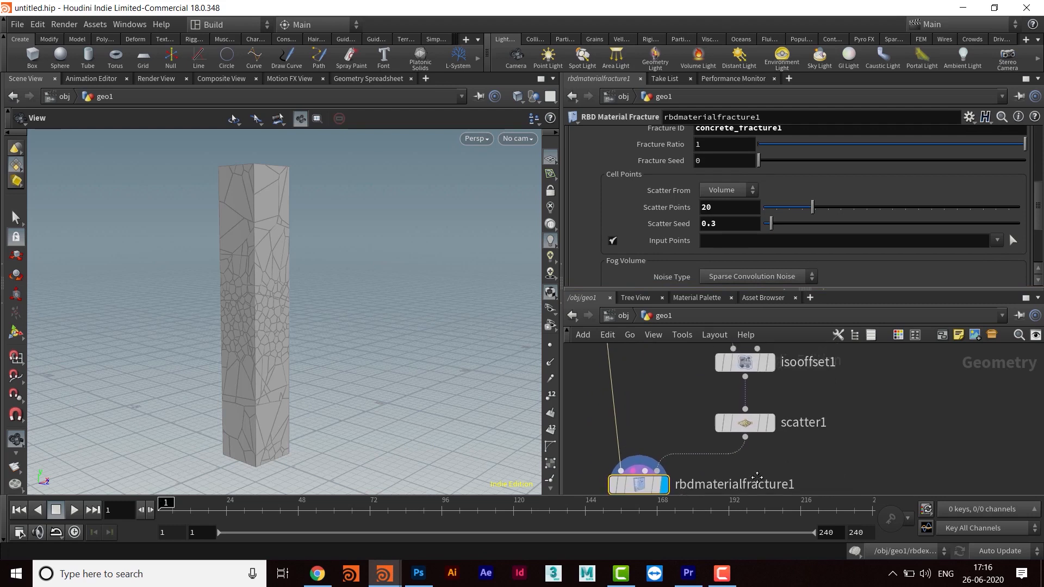
{"action": "scroll", "coordinate": [780, 467], "scroll_direction": "up", "scroll_amount": 3}
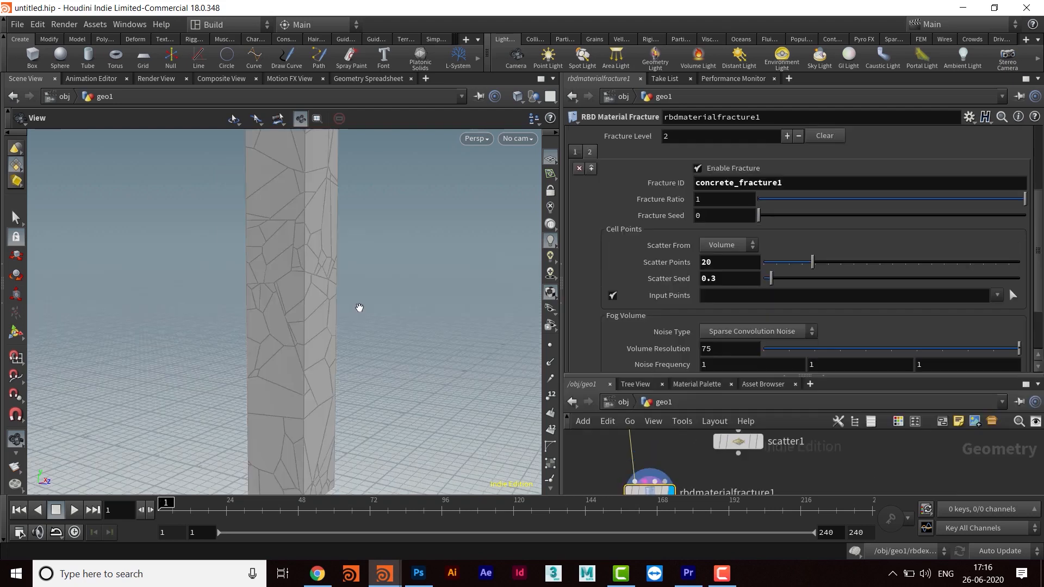
Examine the column's fracture pattern without the extra scattered points.
{"action": "scroll", "coordinate": [348, 315], "scroll_direction": "down", "scroll_amount": 2}
{"action": "middle_click_drag", "start_coordinate": [294, 232], "coordinate": [294, 283]}
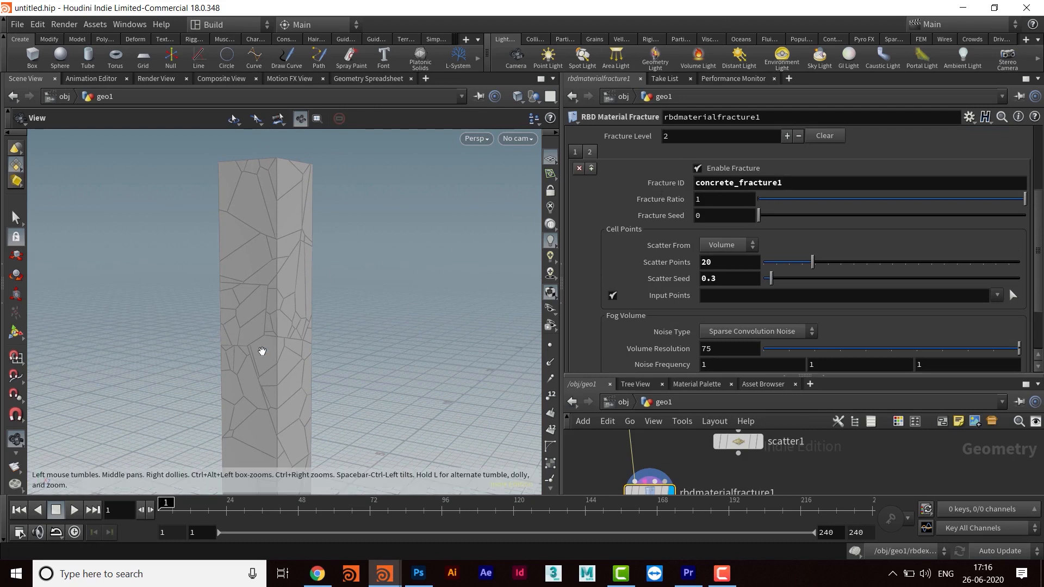
{"action": "middle_click_drag", "start_coordinate": [308, 330], "coordinate": [300, 243]}
{"action": "right_click_drag", "start_coordinate": [301, 242], "coordinate": [286, 314]}
{"action": "left_click_drag", "start_coordinate": [286, 314], "coordinate": [299, 338]}
{"action": "mouse_move", "coordinate": [299, 338]}
{"action": "right_mouse_down"}
{"action": "mouse_move", "coordinate": [307, 313]}
{"action": "mouse_move", "coordinate": [298, 328]}
{"action": "right_mouse_up"}
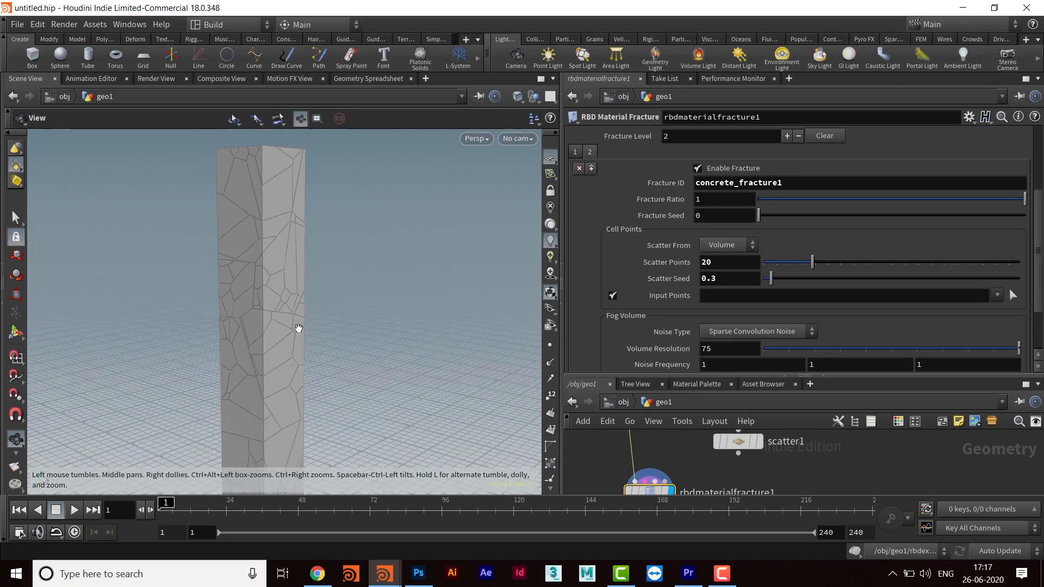
{"action": "middle_click_drag", "start_coordinate": [326, 331], "coordinate": [324, 327]}
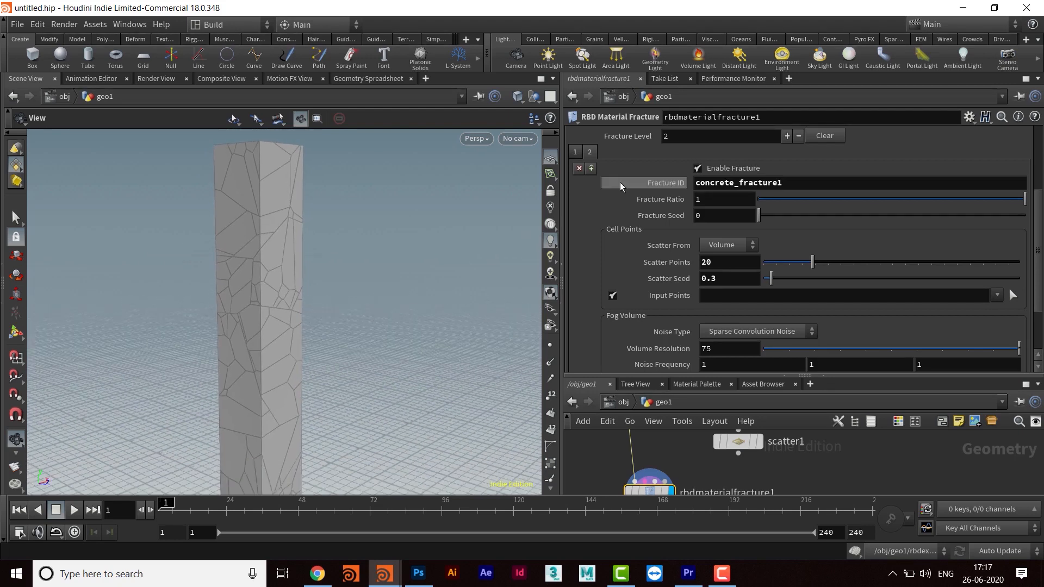
Disable the second fracture level of rbdmaterialfracture1, check the coarser pieces and show the first level's settings.
{"action": "left_click", "coordinate": [699, 169]}
{"action": "middle_click_drag", "start_coordinate": [353, 342], "coordinate": [292, 294]}
{"action": "left_click_drag", "start_coordinate": [292, 294], "coordinate": [317, 266]}
{"action": "left_click", "coordinate": [577, 154]}
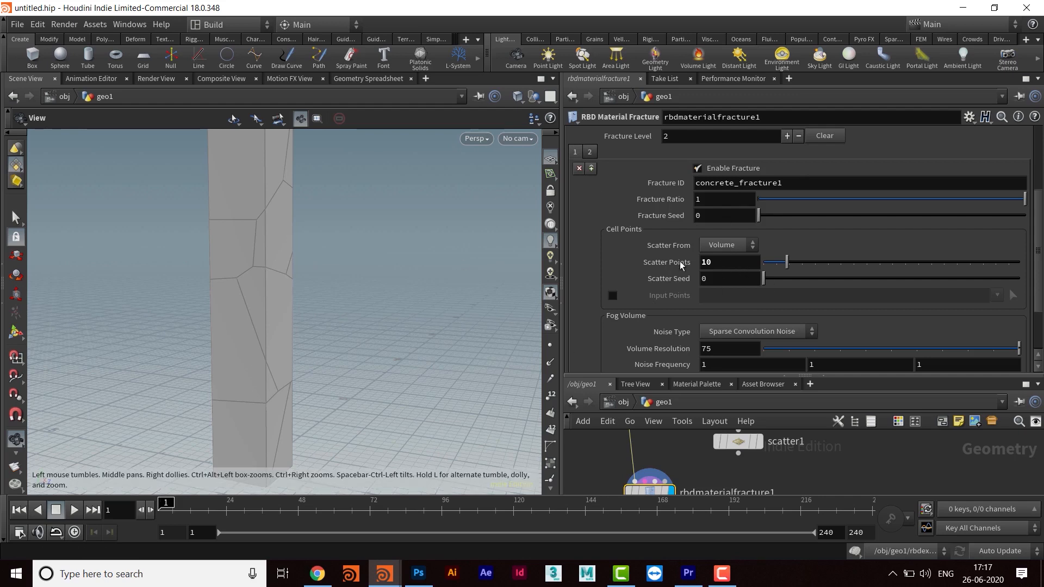
Display rbdexplodedview1 and bring the separated upper pieces of the column into close view.
{"action": "middle_click_drag", "start_coordinate": [351, 265], "coordinate": [351, 243]}
{"action": "left_click_drag", "start_coordinate": [735, 375], "coordinate": [746, 205]}
{"action": "middle_click_drag", "start_coordinate": [748, 441], "coordinate": [745, 340]}
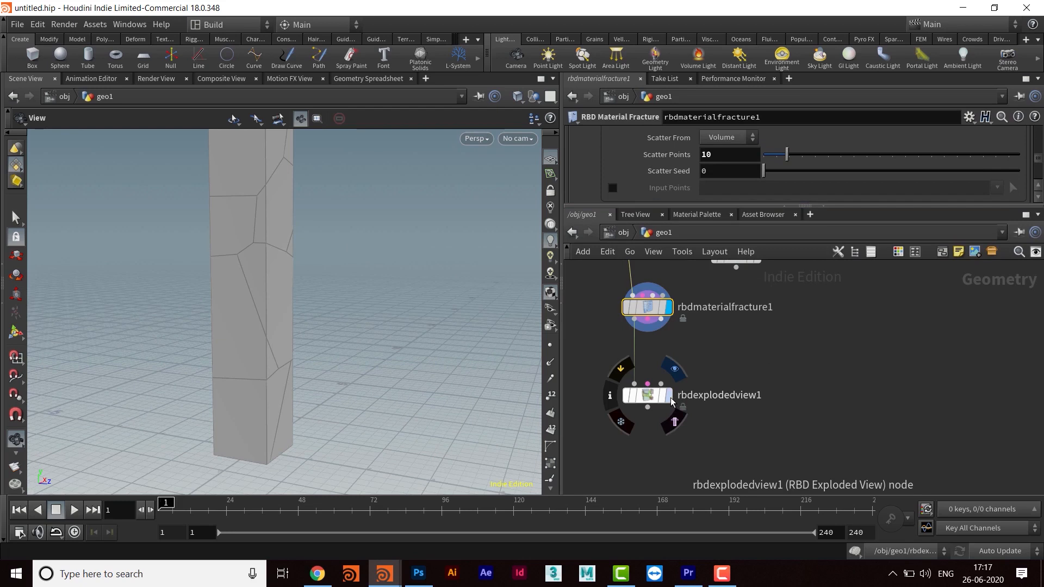
{"action": "left_click", "coordinate": [670, 399]}
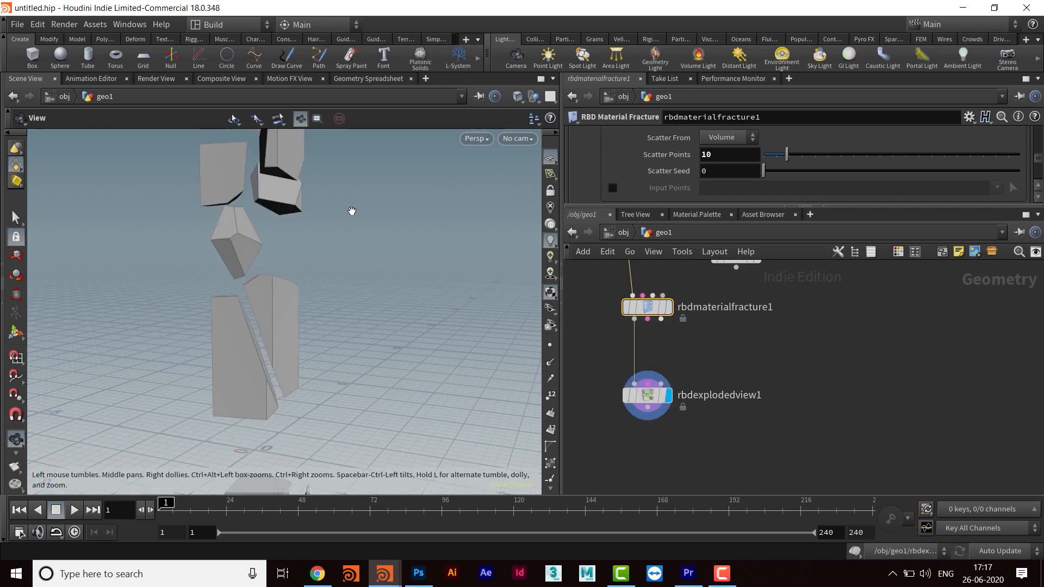
{"action": "middle_click_drag", "start_coordinate": [352, 211], "coordinate": [349, 322]}
{"action": "right_click_drag", "start_coordinate": [350, 321], "coordinate": [308, 194]}
{"action": "middle_click_drag", "start_coordinate": [307, 194], "coordinate": [350, 326]}
{"action": "left_click_drag", "start_coordinate": [419, 252], "coordinate": [366, 291]}
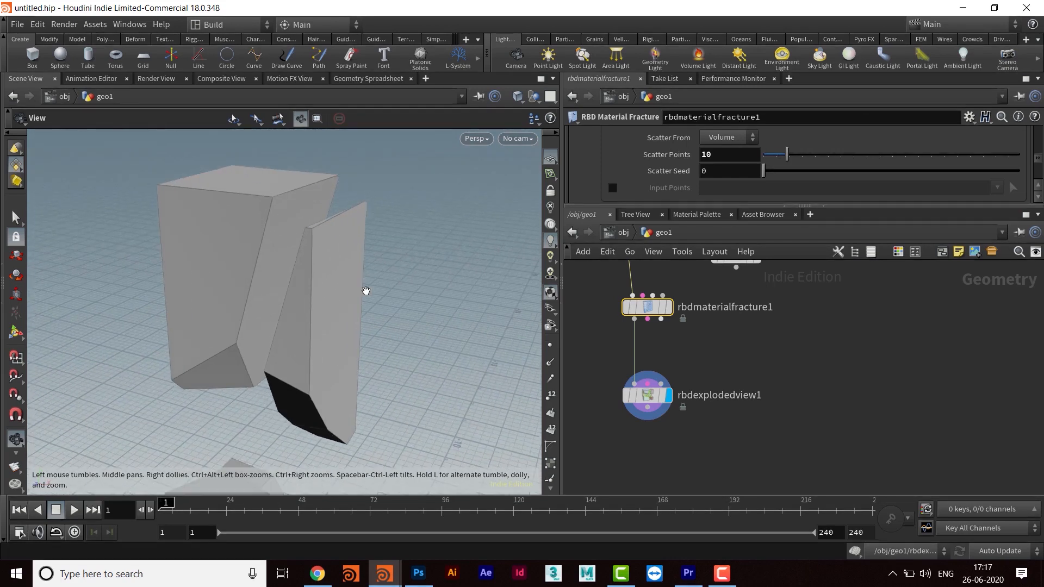
{"action": "scroll", "coordinate": [366, 291], "scroll_direction": "up", "scroll_amount": 2}
Raise rbdexplodedview1's Uniform Scale to about 2.237 and inspect the gaps between the pieces.
{"action": "left_click", "coordinate": [647, 395]}
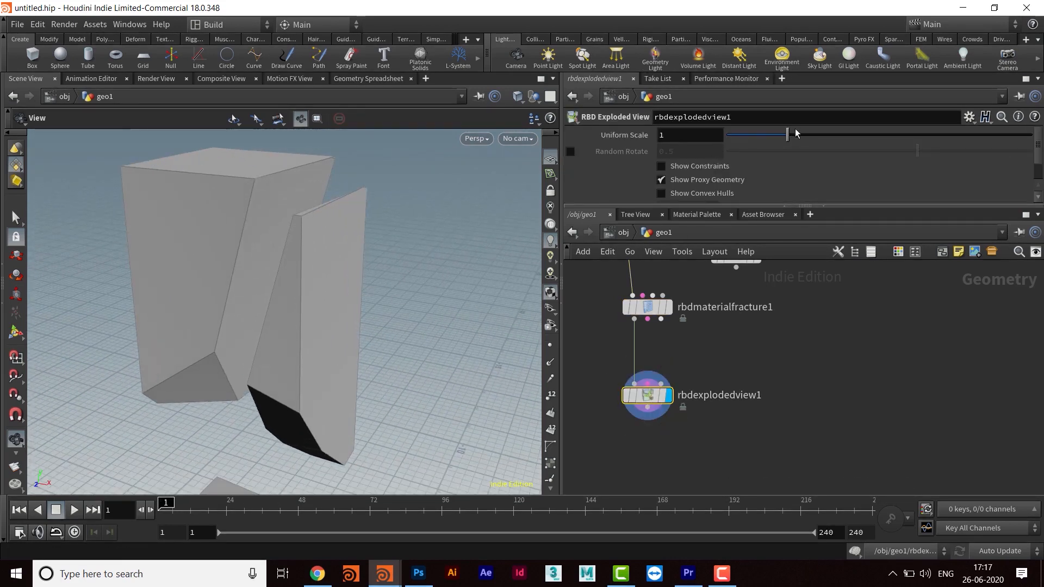
{"action": "left_click_drag", "start_coordinate": [786, 135], "coordinate": [862, 158]}
{"action": "middle_click_drag", "start_coordinate": [384, 226], "coordinate": [389, 348]}
{"action": "left_click_drag", "start_coordinate": [389, 347], "coordinate": [313, 329]}
{"action": "right_click_drag", "start_coordinate": [313, 328], "coordinate": [350, 362]}
{"action": "middle_click_drag", "start_coordinate": [351, 362], "coordinate": [321, 331]}
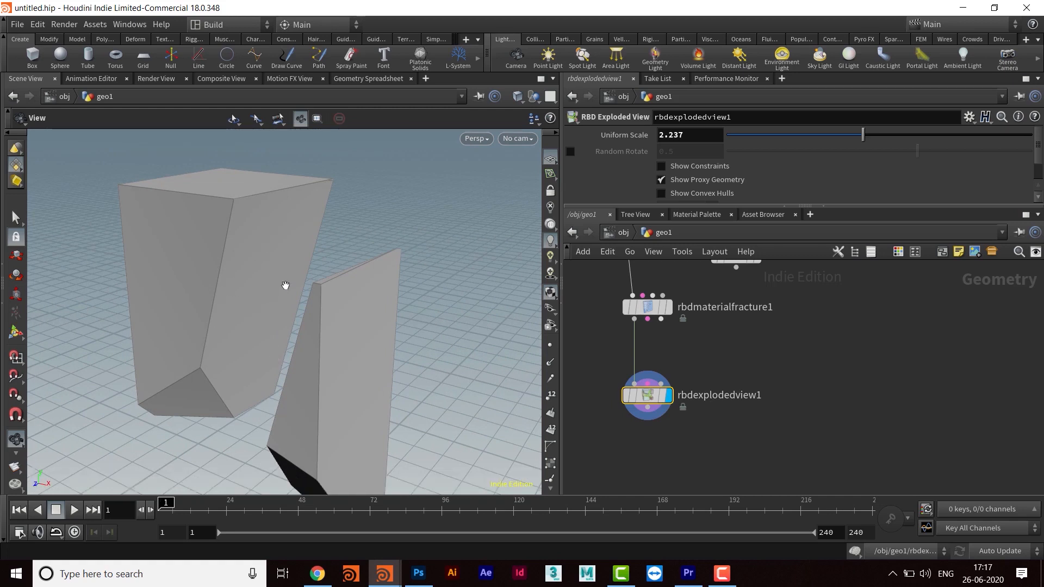
Enable Edge Detail on rbdmaterialfracture1 and examine the roughened inner faces of the pieces.
{"action": "middle_click_drag", "start_coordinate": [701, 367], "coordinate": [701, 410]}
{"action": "left_click_drag", "start_coordinate": [599, 325], "coordinate": [717, 386]}
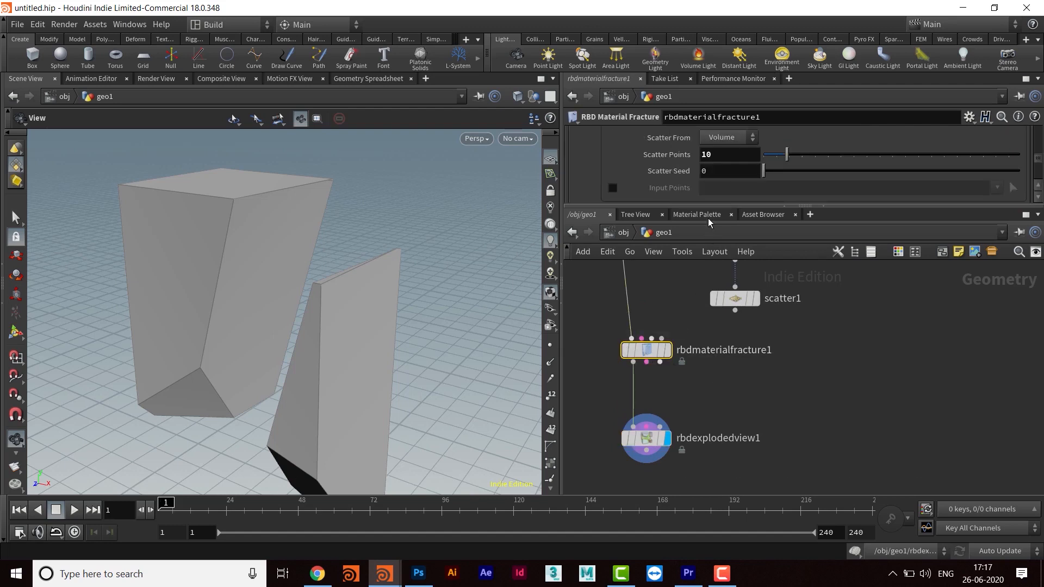
{"action": "left_click_drag", "start_coordinate": [739, 207], "coordinate": [739, 311]}
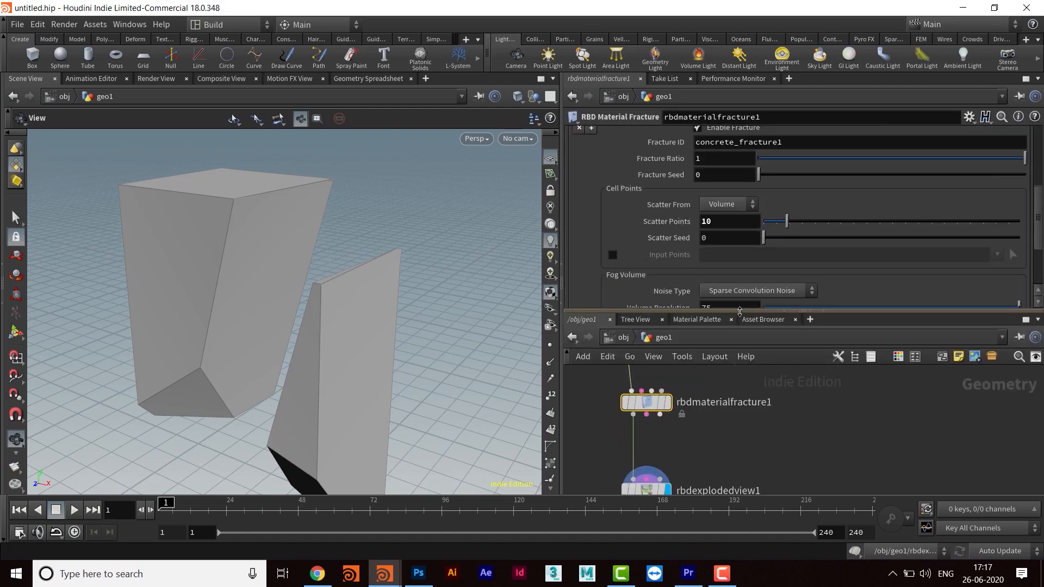
{"action": "left_click_drag", "start_coordinate": [737, 358], "coordinate": [737, 380]}
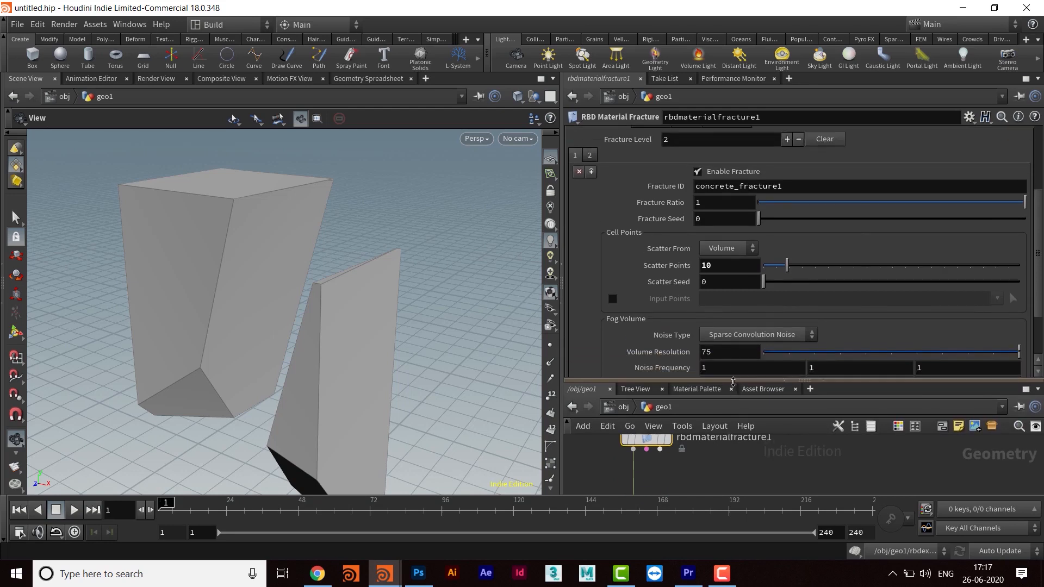
{"action": "scroll", "coordinate": [869, 208], "scroll_direction": "up", "scroll_amount": 3}
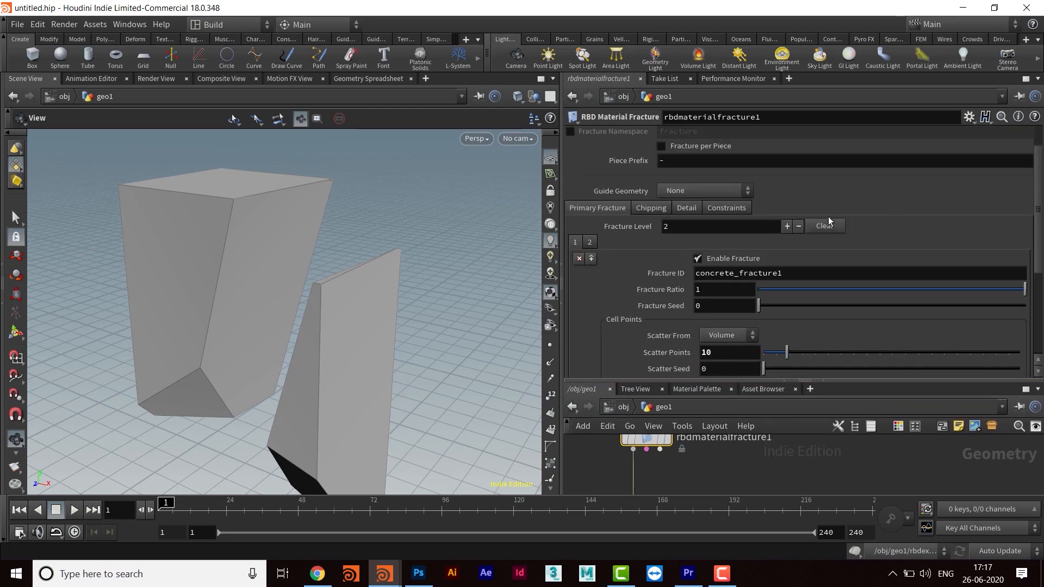
{"action": "left_click", "coordinate": [648, 209]}
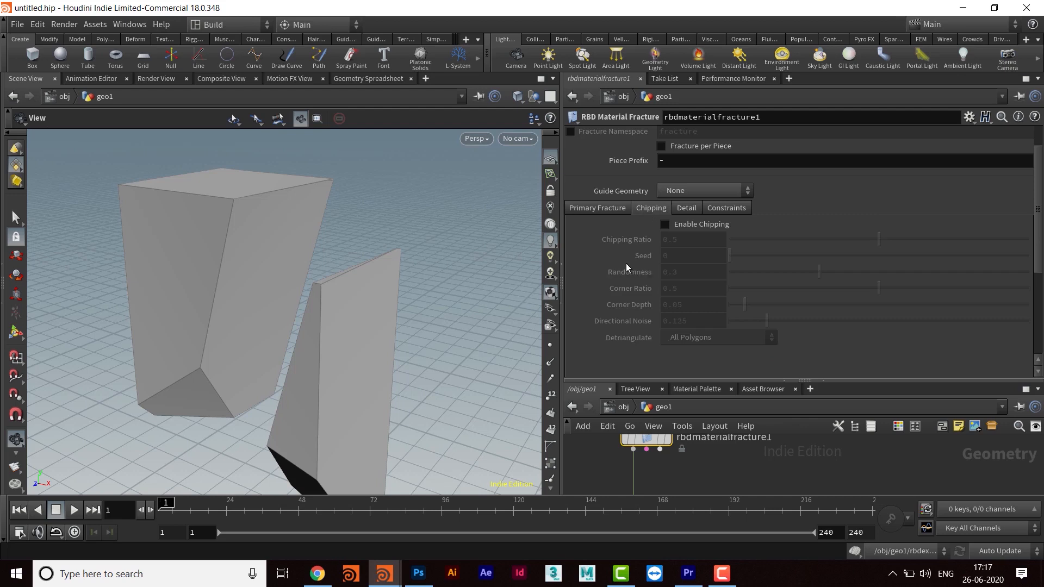
{"action": "left_click", "coordinate": [686, 209]}
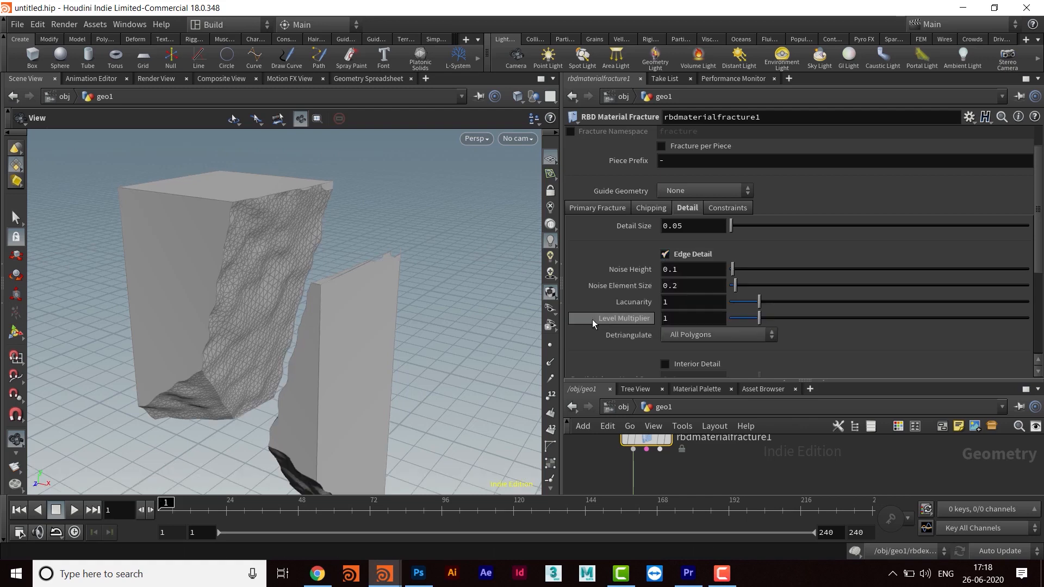
{"action": "left_click_drag", "start_coordinate": [245, 310], "coordinate": [269, 243]}
{"action": "left_click_drag", "start_coordinate": [236, 364], "coordinate": [338, 284]}
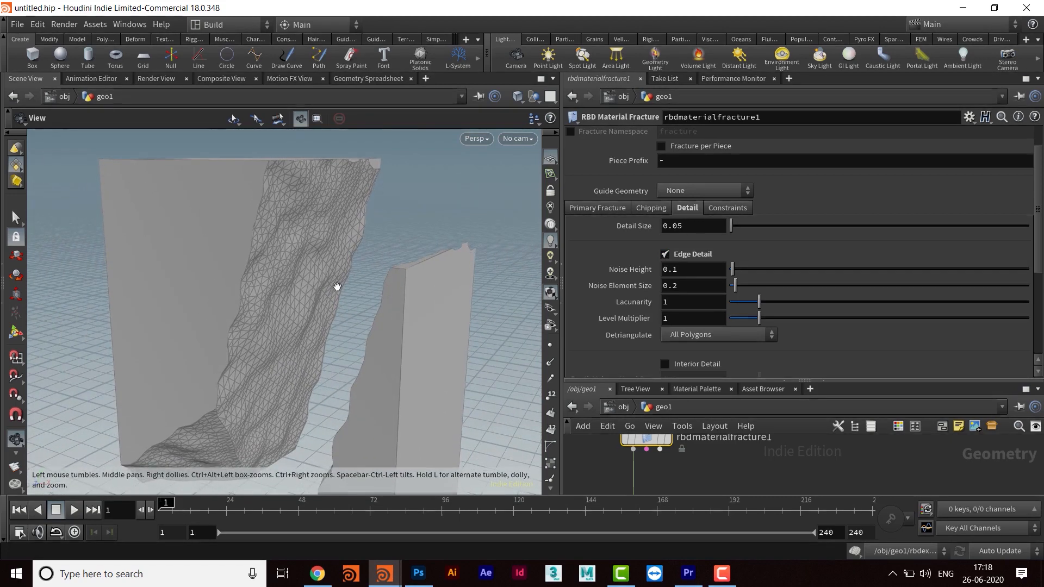
Set the Edge Detail Noise Height to 0.2 and inspect the inner fracture surfaces.
{"action": "left_click", "coordinate": [699, 269]}
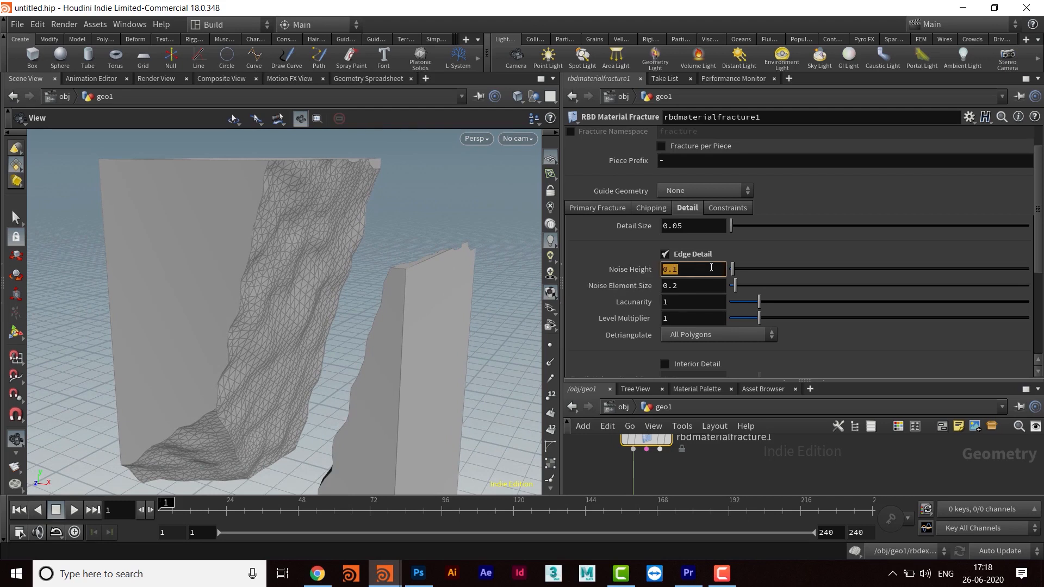
{"action": "type", "text": ".2"}
{"action": "key", "text": "Return"}
{"action": "left_click_drag", "start_coordinate": [292, 196], "coordinate": [258, 174]}
{"action": "left_click_drag", "start_coordinate": [244, 339], "coordinate": [249, 267]}
{"action": "left_click_drag", "start_coordinate": [241, 307], "coordinate": [249, 248]}
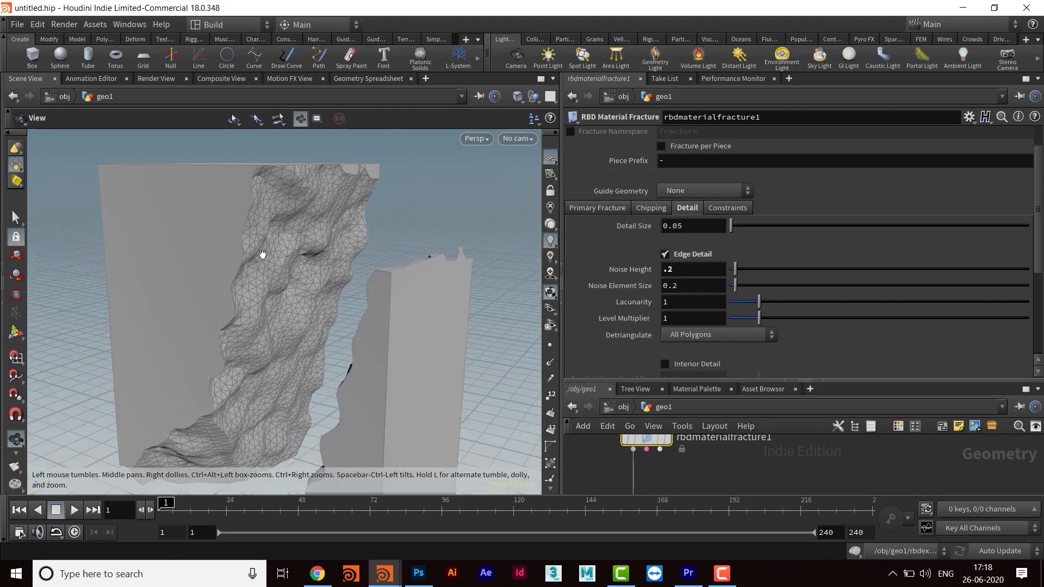
{"action": "left_click_drag", "start_coordinate": [257, 325], "coordinate": [239, 319]}
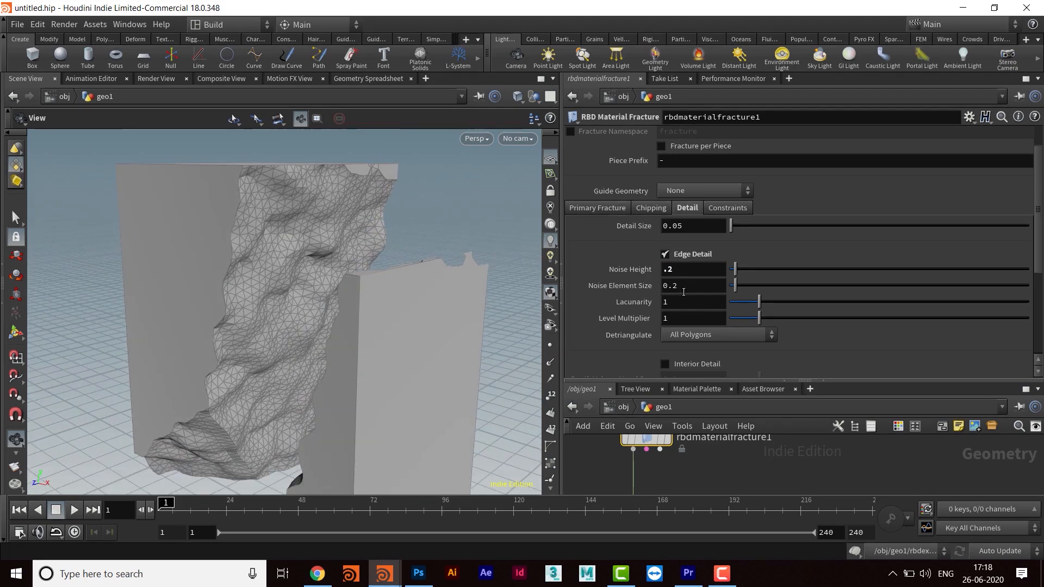
Set the Edge Detail Noise Element Size to 0.4 and inspect the noise on the inner faces.
{"action": "key", "text": "Return"}
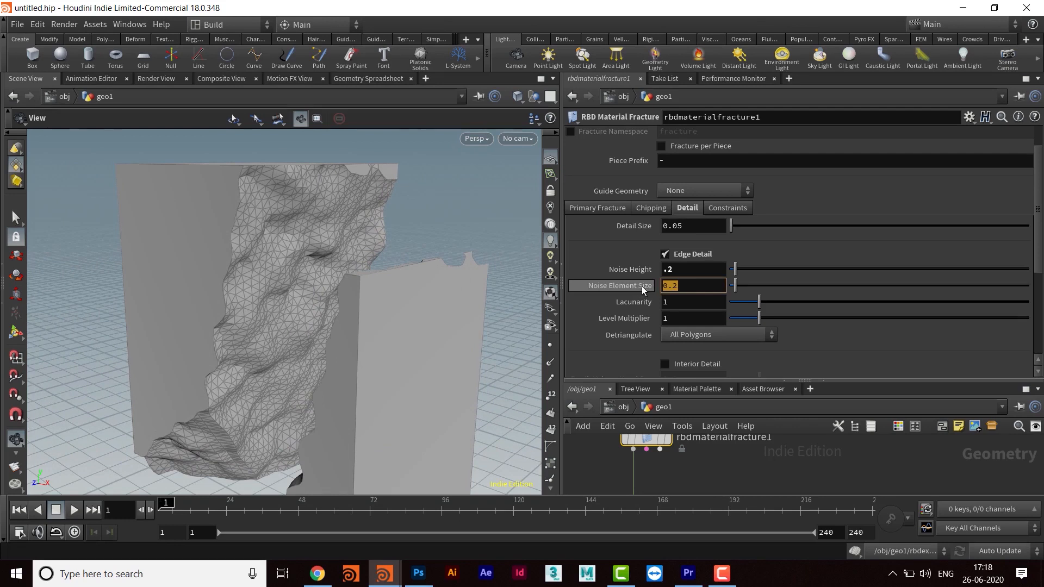
{"action": "type", "text": ".4"}
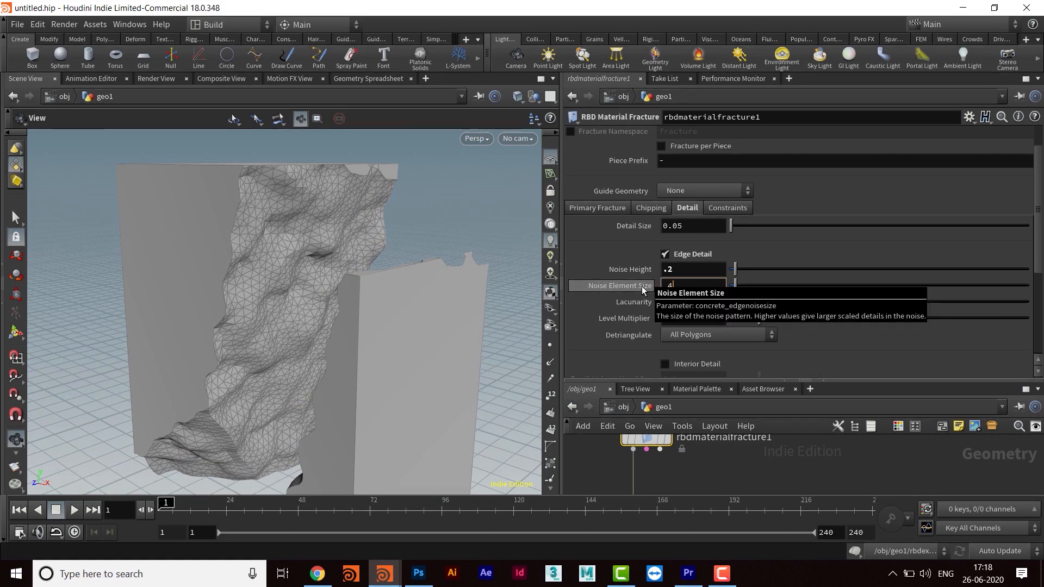
{"action": "left_click_drag", "start_coordinate": [257, 274], "coordinate": [325, 295]}
{"action": "scroll", "coordinate": [326, 294], "scroll_direction": "up", "scroll_amount": 5}
Set the Edge Detail Noise Element Size to 0.3.
{"action": "left_click", "coordinate": [669, 286]}
{"action": "type", "text": ".3"}
{"action": "key", "text": "Return"}
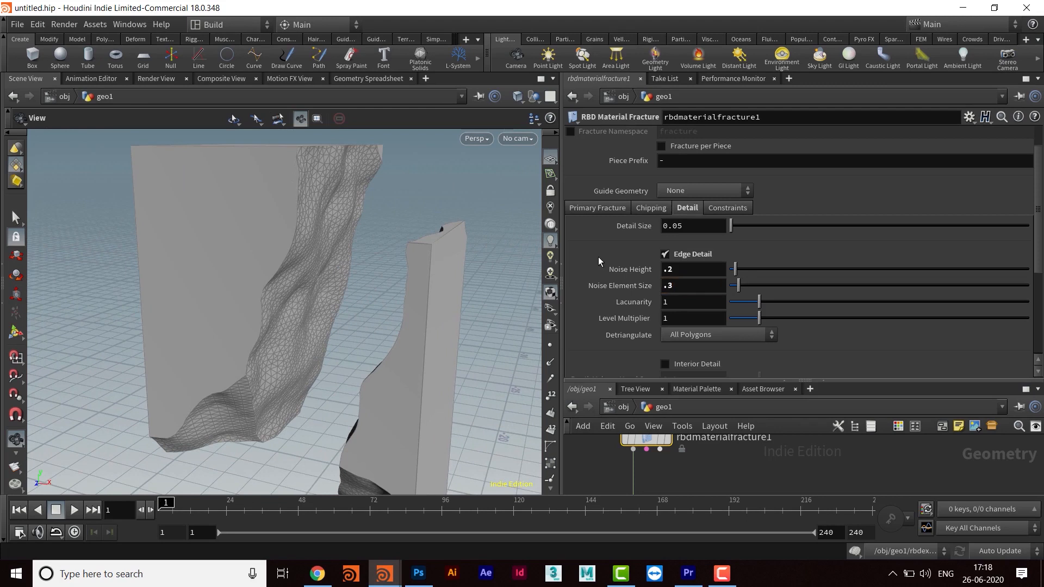
Set the Detail Size of rbdmaterialfracture1 to 0.03 and inspect the mesh density on the inner fracture faces.
{"action": "left_click_drag", "start_coordinate": [391, 330], "coordinate": [279, 326]}
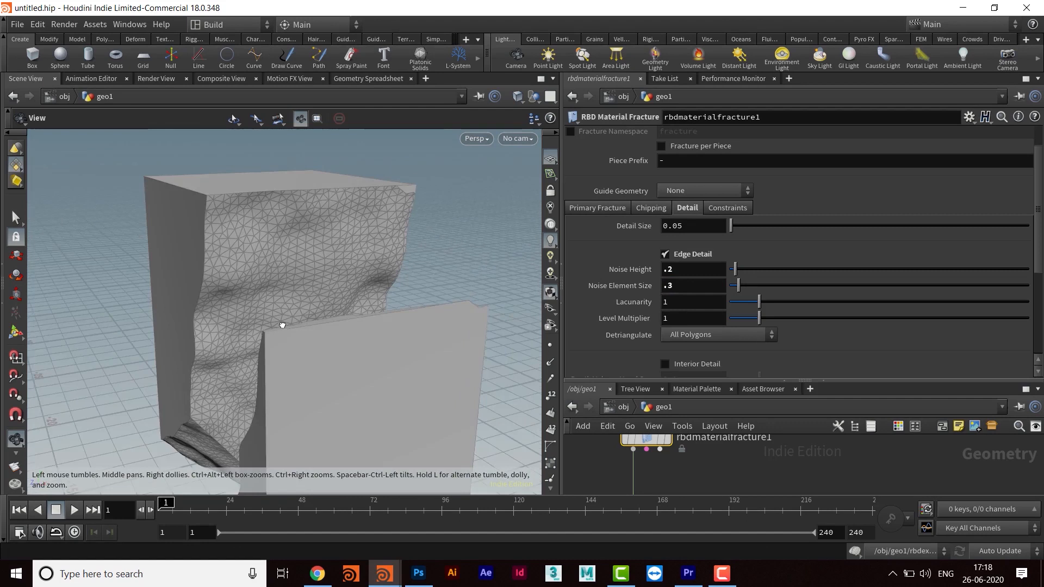
{"action": "scroll", "coordinate": [321, 321], "scroll_direction": "up", "scroll_amount": 5}
{"action": "middle_click_drag", "start_coordinate": [336, 330], "coordinate": [343, 341]}
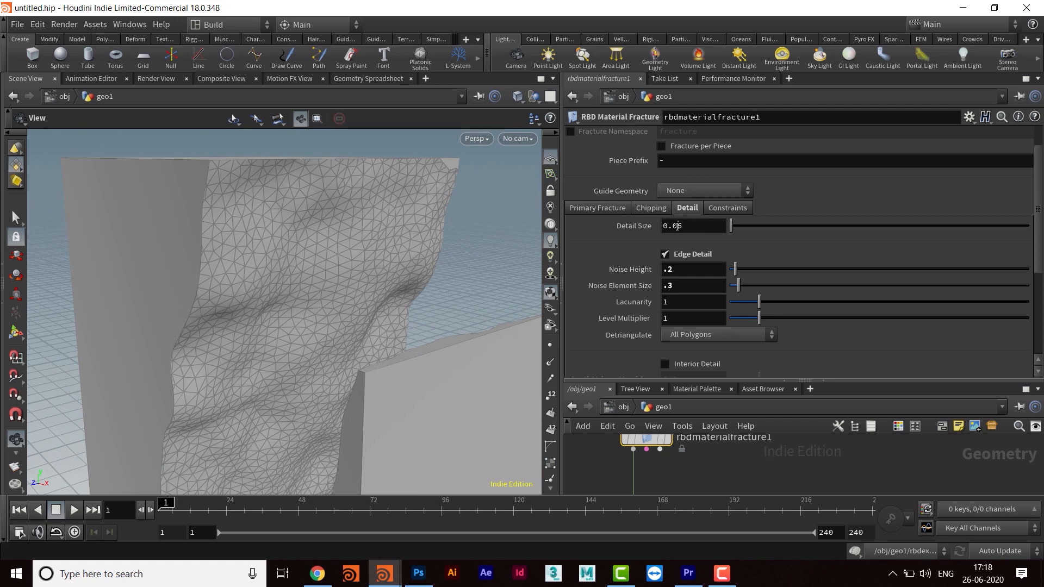
{"action": "left_click_drag", "start_coordinate": [699, 226], "coordinate": [808, 218]}
{"action": "type", "text": "3"}
{"action": "key", "text": "Return"}
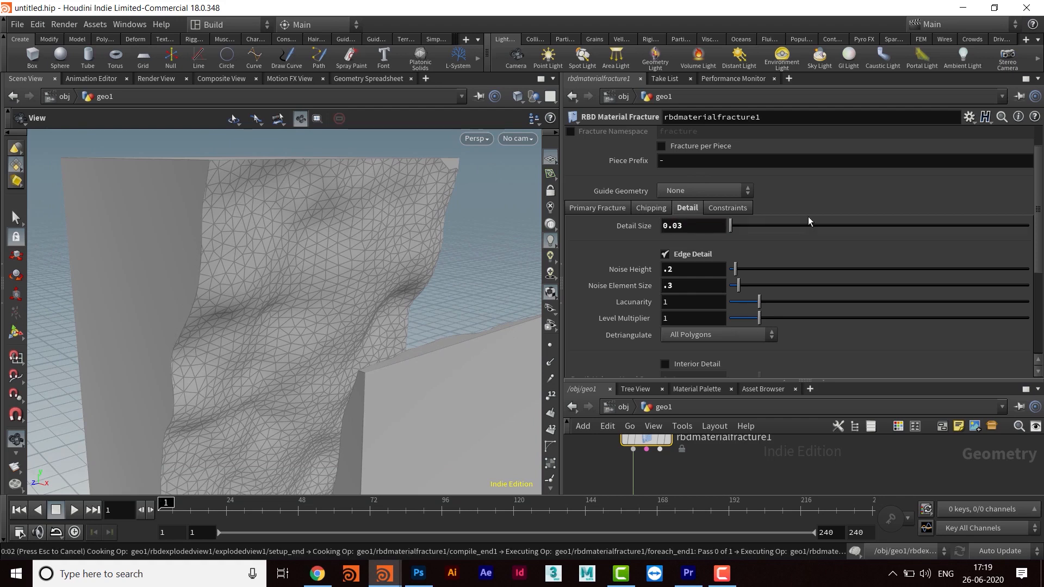
{"action": "left_click_drag", "start_coordinate": [457, 268], "coordinate": [392, 351]}
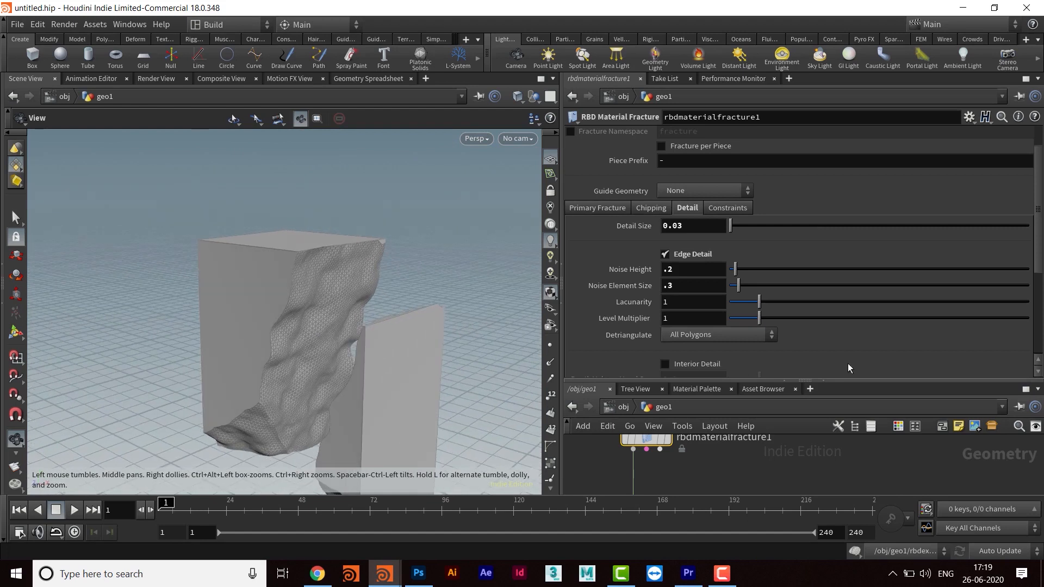
Enable Interior Detail on rbdmaterialfracture1 and inspect the inner fracture faces up close.
{"action": "scroll", "coordinate": [828, 311], "scroll_direction": "down", "scroll_amount": 5}
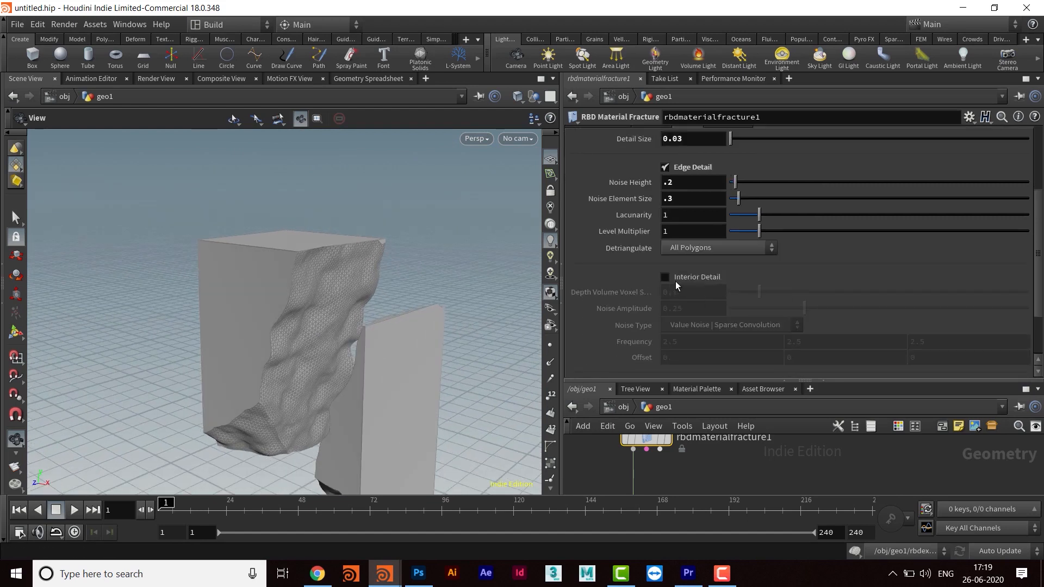
{"action": "left_click", "coordinate": [665, 277]}
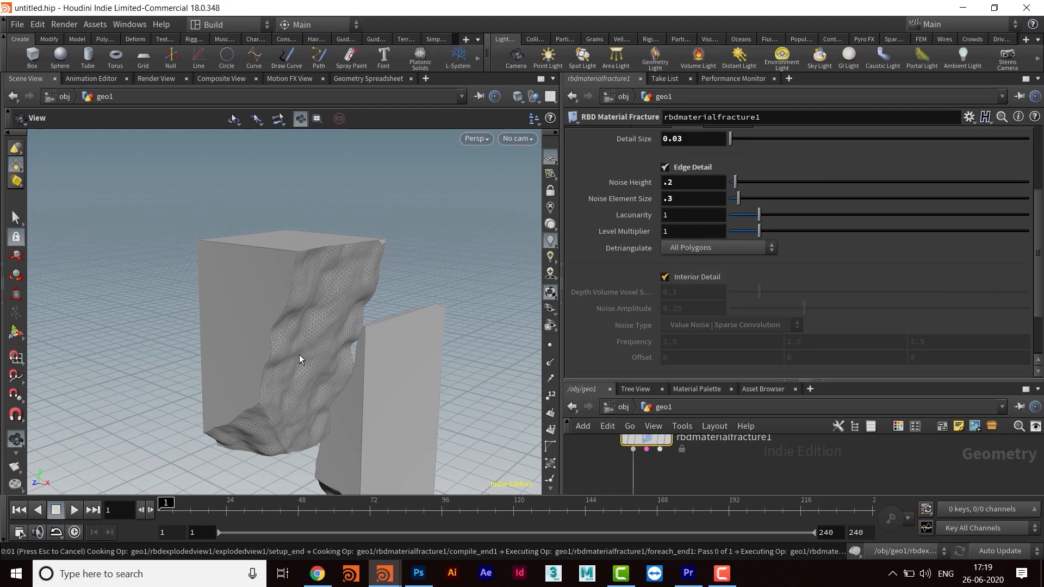
{"action": "right_click_drag", "start_coordinate": [328, 367], "coordinate": [385, 368]}
{"action": "middle_click_drag", "start_coordinate": [385, 368], "coordinate": [410, 292]}
{"action": "left_click_drag", "start_coordinate": [384, 309], "coordinate": [373, 272]}
{"action": "right_click_drag", "start_coordinate": [353, 255], "coordinate": [390, 258]}
{"action": "middle_click_drag", "start_coordinate": [390, 258], "coordinate": [379, 320]}
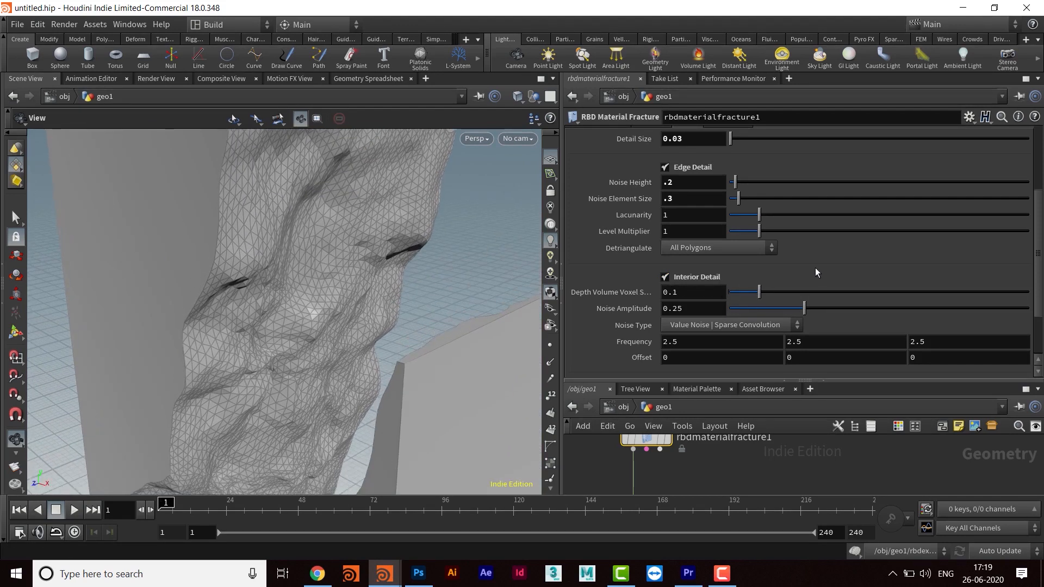
Set the Interior Detail Depth Volume Voxel Size to 0.2 and the Noise Amplitude to 0.3.
{"action": "left_click_drag", "start_coordinate": [668, 295], "coordinate": [617, 299]}
{"action": "type", "text": ".2"}
{"action": "key", "text": "Return"}
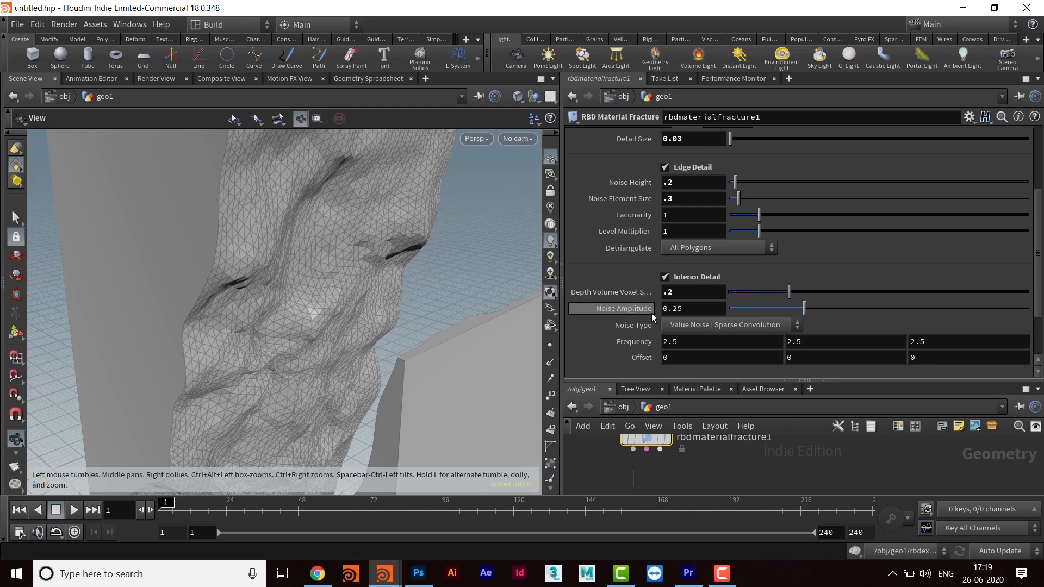
{"action": "left_click", "coordinate": [707, 311]}
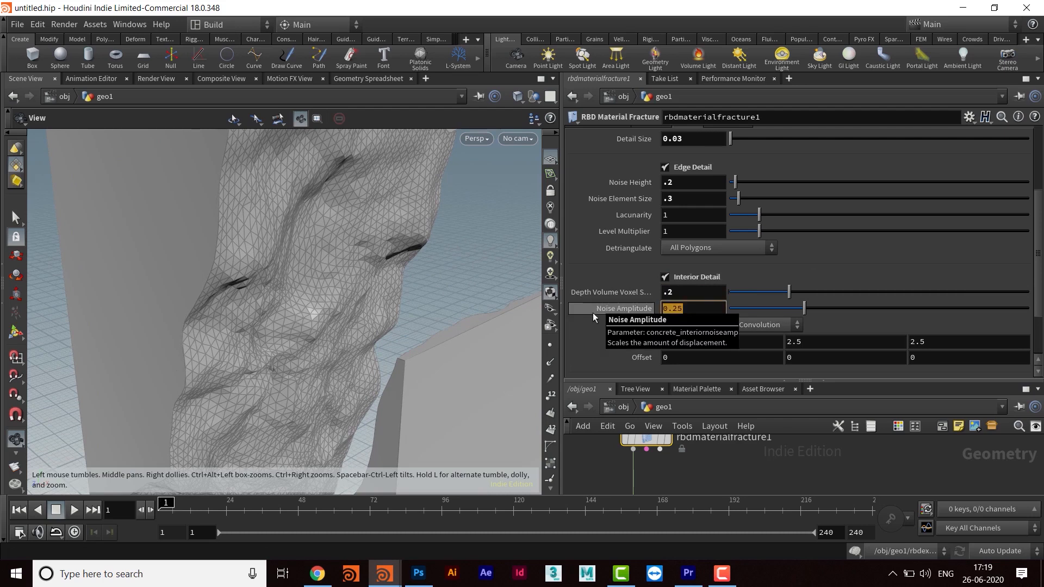
{"action": "type", "text": ".1"}
{"action": "key", "text": "Return"}
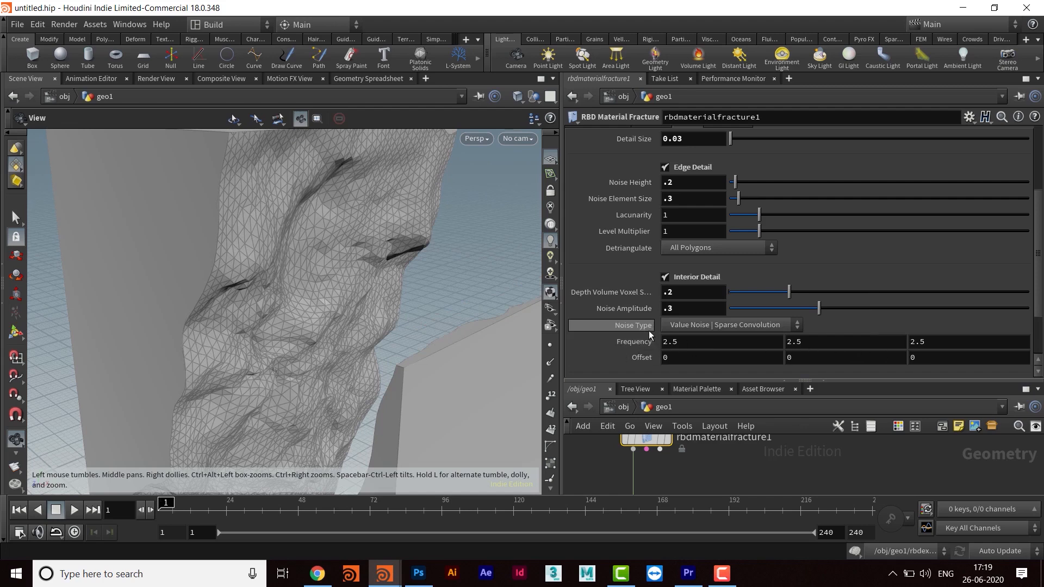
Raise the Interior Detail noise Frequency to 4.5 on all three axes and inspect the roughened inner faces.
{"action": "left_click", "coordinate": [700, 324]}
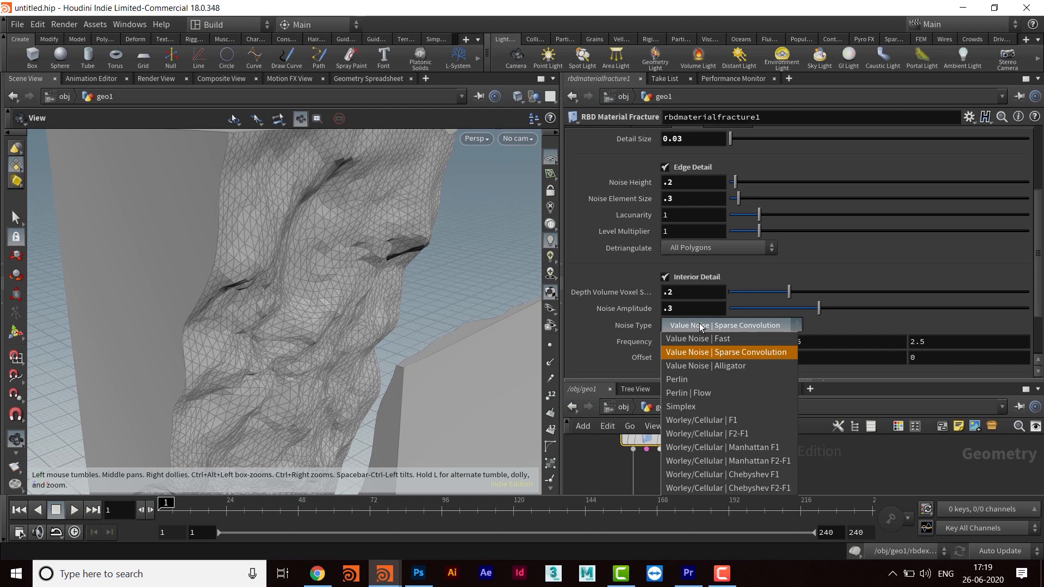
{"action": "left_click", "coordinate": [827, 323]}
{"action": "middle_click_drag", "start_coordinate": [639, 344], "coordinate": [677, 344]}
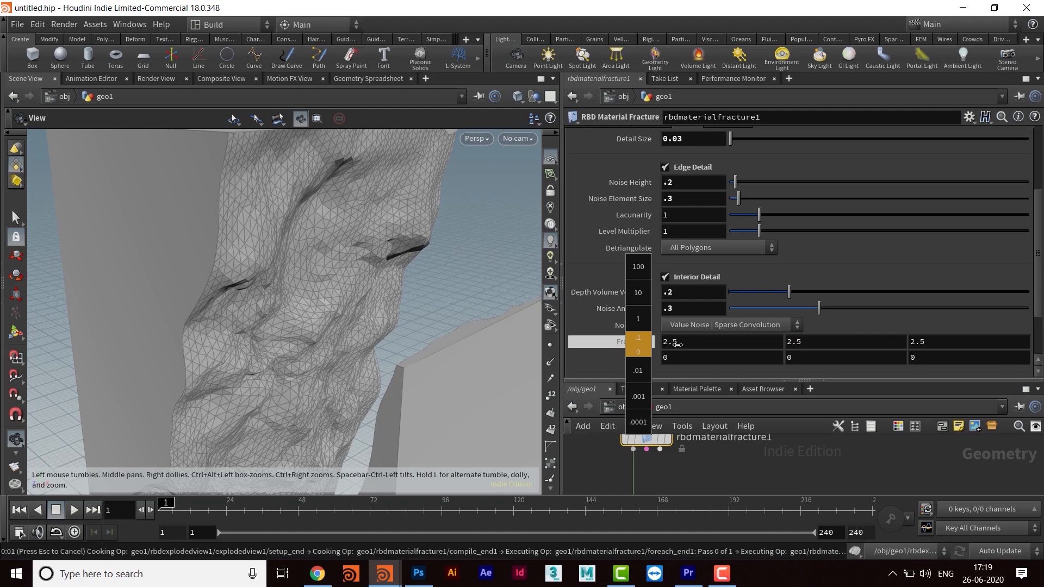
{"action": "middle_click_drag", "start_coordinate": [771, 351], "coordinate": [638, 348]}
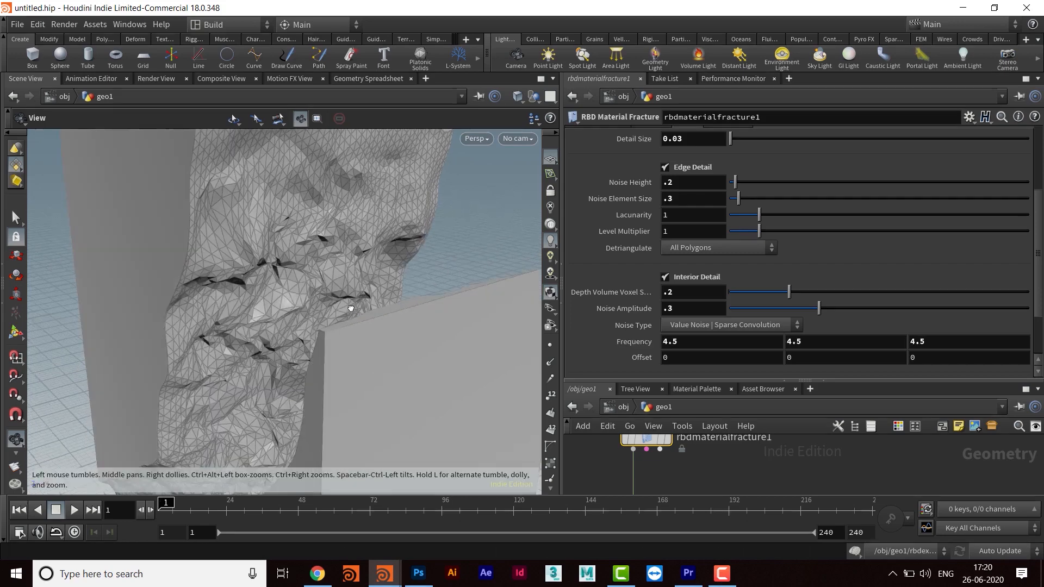
{"action": "mouse_move", "coordinate": [380, 302]}
{"action": "left_mouse_down"}
{"action": "mouse_move", "coordinate": [392, 305]}
{"action": "mouse_move", "coordinate": [359, 334]}
{"action": "mouse_move", "coordinate": [380, 331]}
{"action": "mouse_move", "coordinate": [391, 310]}
{"action": "mouse_move", "coordinate": [380, 317]}
{"action": "mouse_move", "coordinate": [429, 317]}
{"action": "left_mouse_up"}
{"action": "mouse_move", "coordinate": [429, 317]}
{"action": "right_mouse_down"}
{"action": "mouse_move", "coordinate": [411, 288]}
{"action": "mouse_move", "coordinate": [422, 288]}
{"action": "right_mouse_up"}
{"action": "mouse_move", "coordinate": [422, 288]}
{"action": "left_mouse_down"}
{"action": "mouse_move", "coordinate": [366, 329]}
{"action": "mouse_move", "coordinate": [473, 296]}
{"action": "mouse_move", "coordinate": [421, 324]}
{"action": "mouse_move", "coordinate": [298, 324]}
{"action": "mouse_move", "coordinate": [326, 315]}
{"action": "mouse_move", "coordinate": [308, 328]}
{"action": "mouse_move", "coordinate": [326, 333]}
{"action": "left_mouse_up"}
{"action": "right_click_drag", "start_coordinate": [326, 333], "coordinate": [352, 296]}
{"action": "left_click_drag", "start_coordinate": [351, 296], "coordinate": [368, 309]}
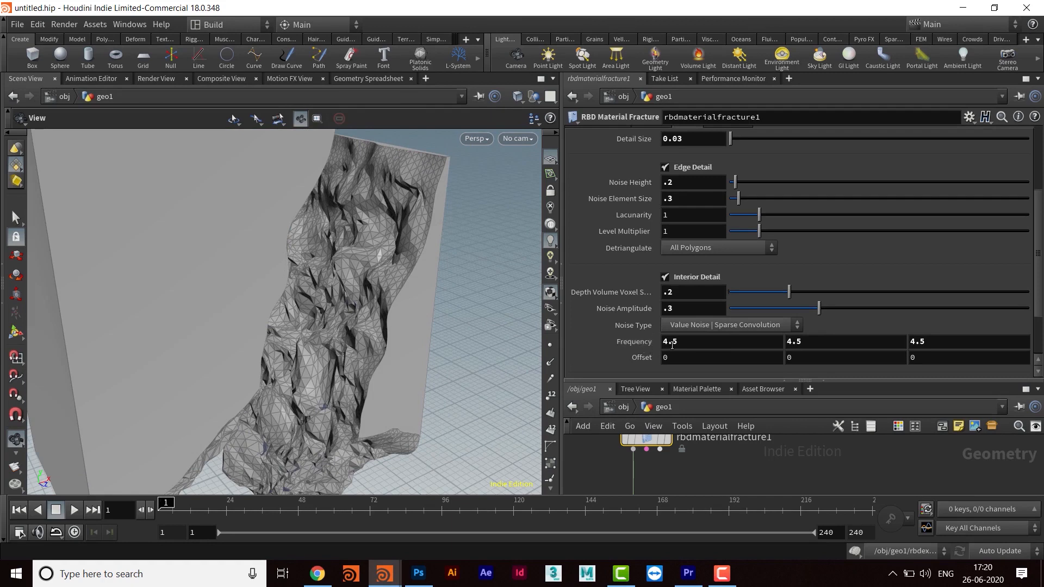
Lower the Interior Detail noise Frequency to 3 on all axes, using Manual update during the change and restoring Auto Update for cooking.
{"action": "middle_click_drag", "start_coordinate": [645, 343], "coordinate": [605, 339]}
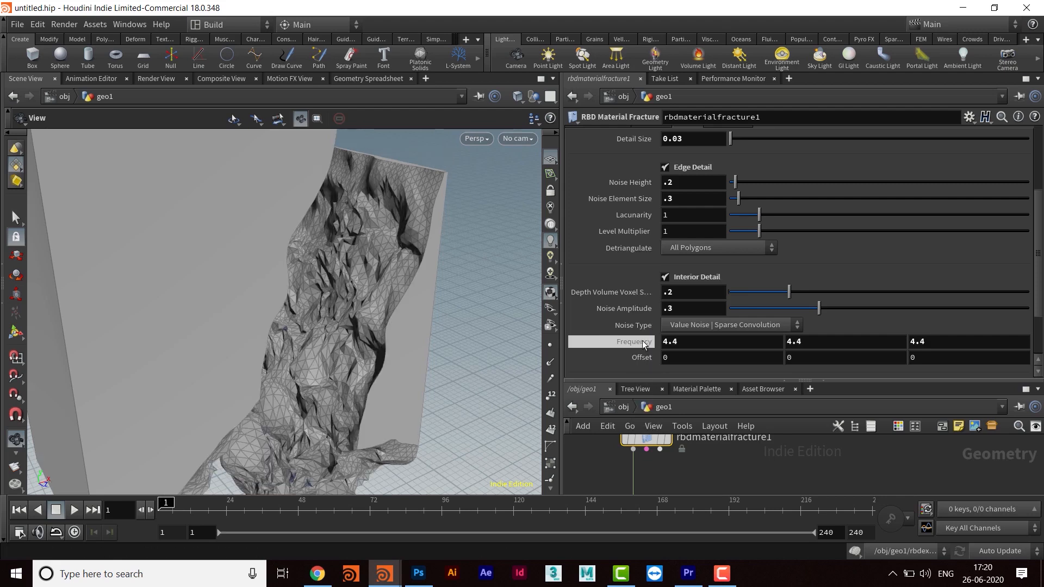
{"action": "left_click", "coordinate": [990, 551]}
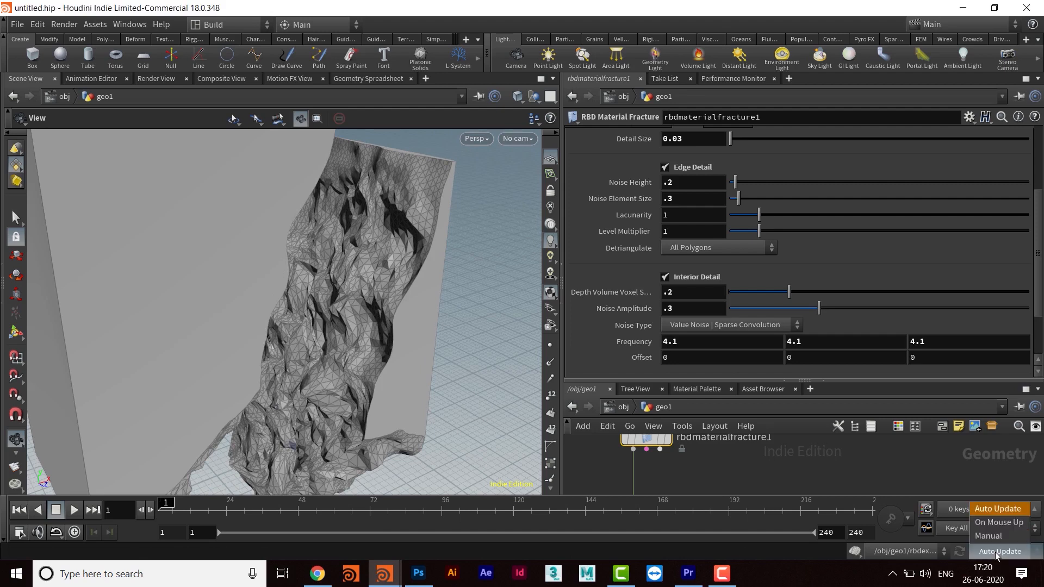
{"action": "left_click", "coordinate": [990, 536]}
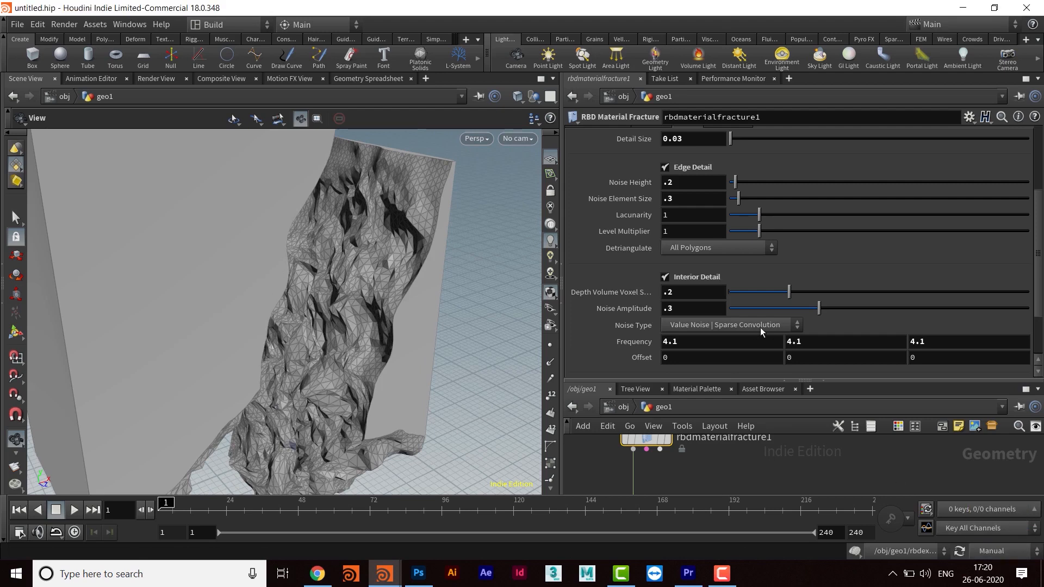
{"action": "middle_click_drag", "start_coordinate": [641, 340], "coordinate": [563, 351]}
{"action": "left_click", "coordinate": [999, 561]}
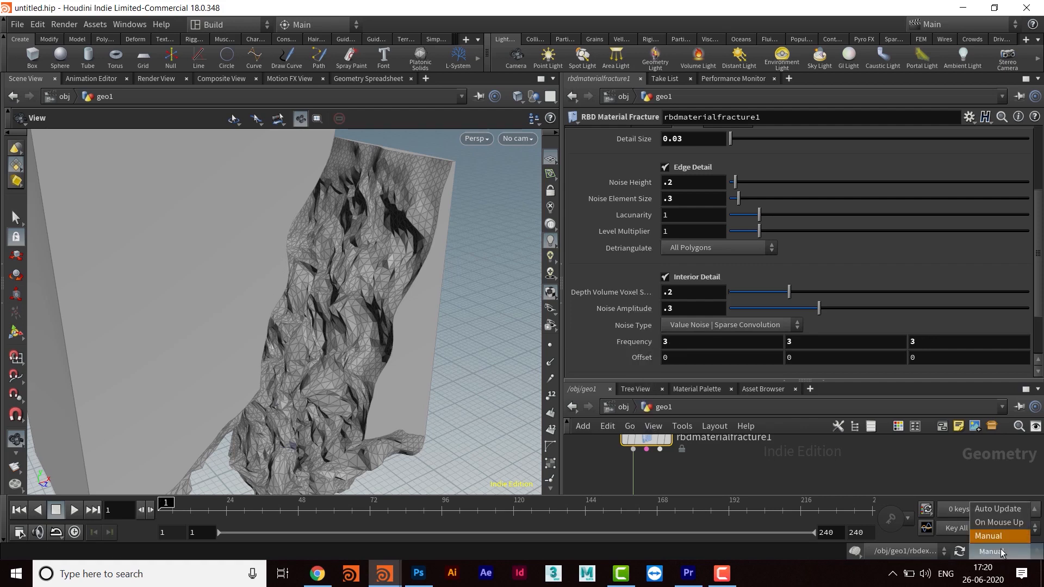
{"action": "left_click", "coordinate": [991, 510]}
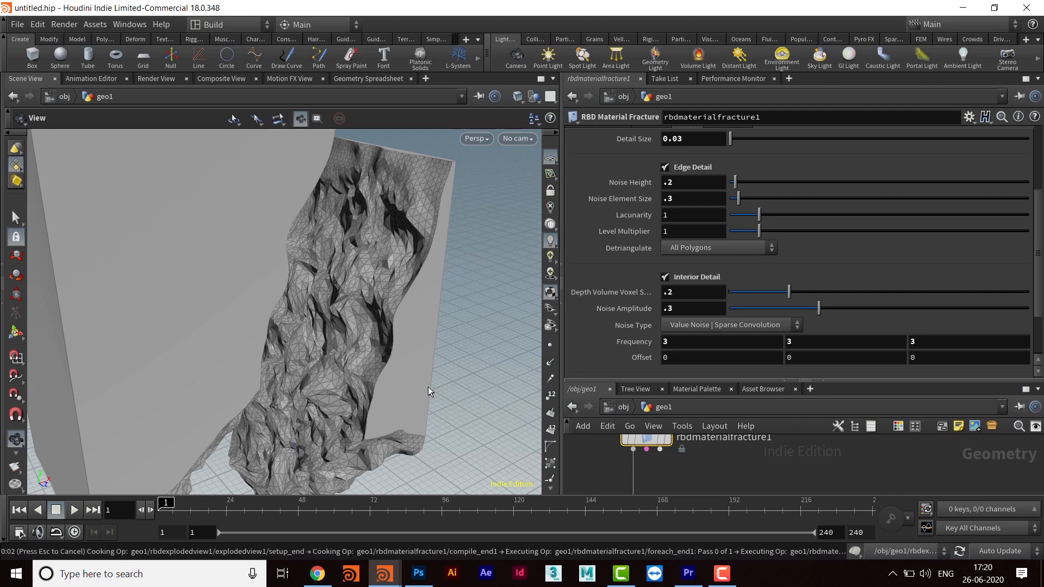
{"action": "left_click_drag", "start_coordinate": [327, 286], "coordinate": [366, 317]}
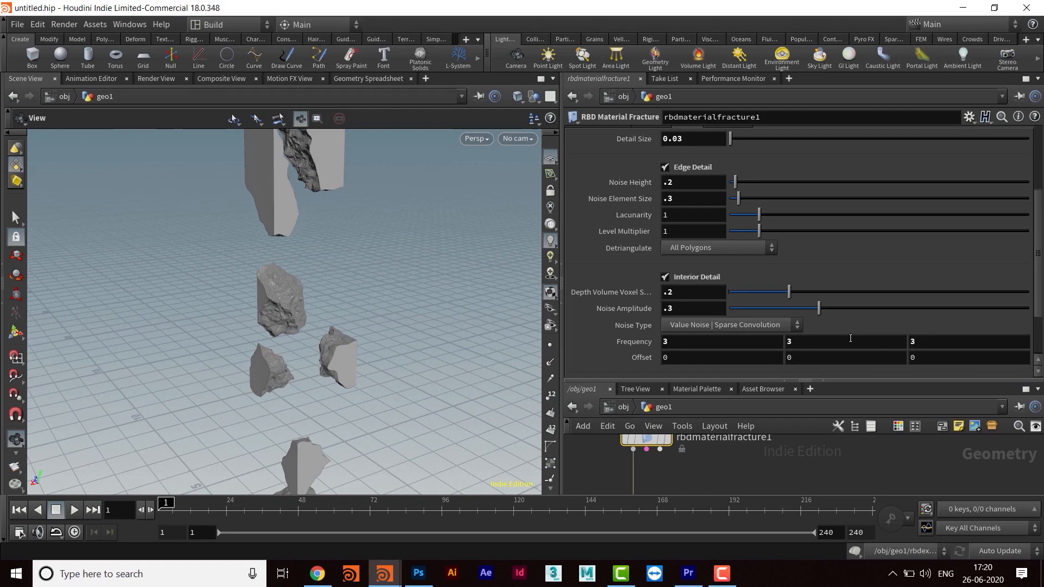
Display rbdmaterialfracture1 instead of the exploded view and frame the whole cracked column.
{"action": "scroll", "coordinate": [846, 269], "scroll_direction": "up", "scroll_amount": 5}
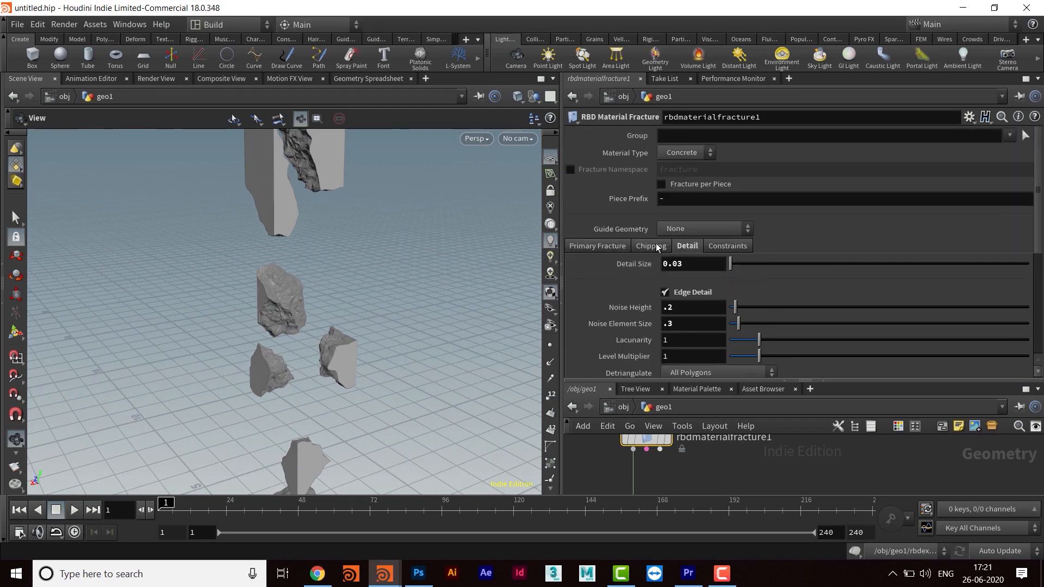
{"action": "left_click_drag", "start_coordinate": [382, 270], "coordinate": [400, 298]}
{"action": "right_click_drag", "start_coordinate": [400, 298], "coordinate": [328, 266]}
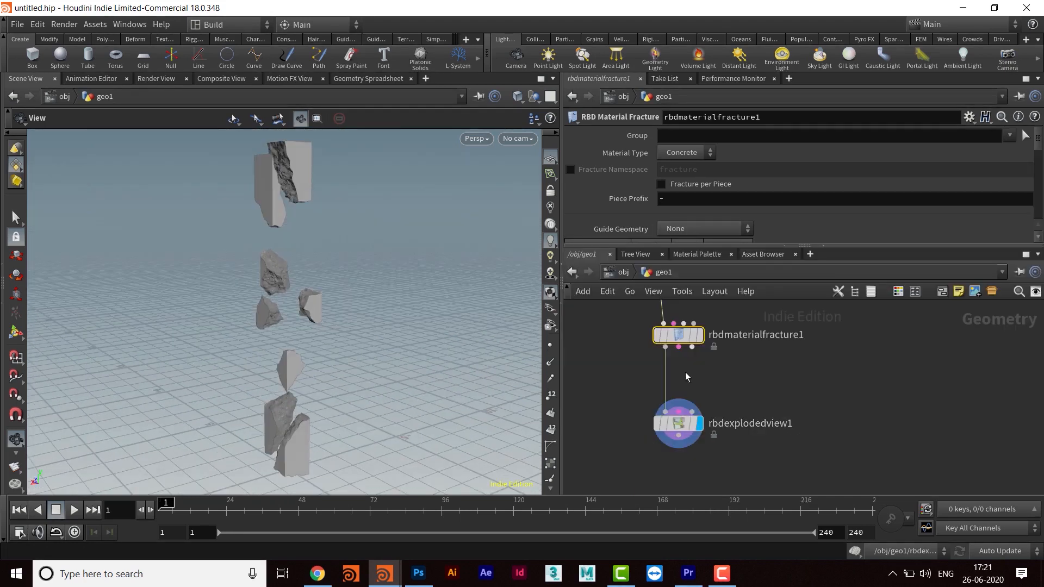
{"action": "middle_click_drag", "start_coordinate": [744, 381], "coordinate": [734, 400]}
{"action": "left_click", "coordinate": [687, 352]}
{"action": "right_click_drag", "start_coordinate": [244, 296], "coordinate": [339, 318]}
{"action": "right_click_drag", "start_coordinate": [315, 193], "coordinate": [306, 301]}
{"action": "left_click_drag", "start_coordinate": [306, 301], "coordinate": [382, 336]}
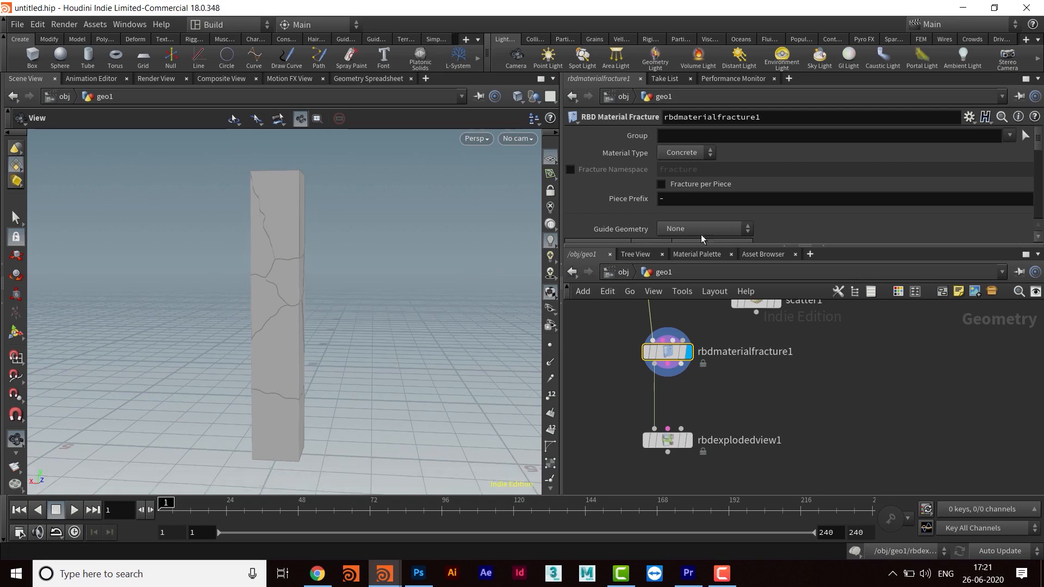
{"action": "left_click_drag", "start_coordinate": [689, 248], "coordinate": [689, 380]}
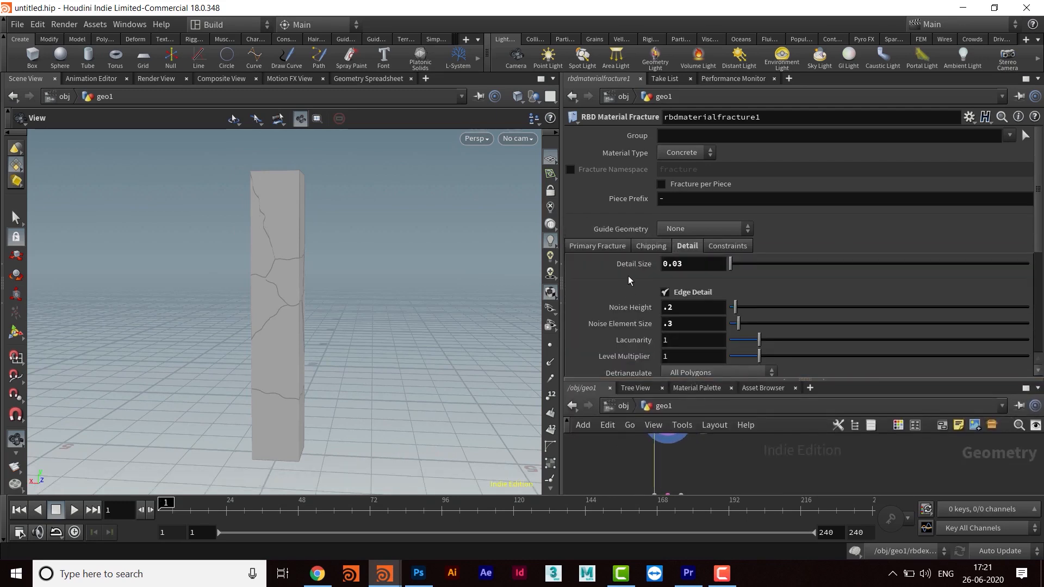
Enable the second fracture level in the Primary Fracture settings and view the cracks on the column.
{"action": "key", "text": "h"}
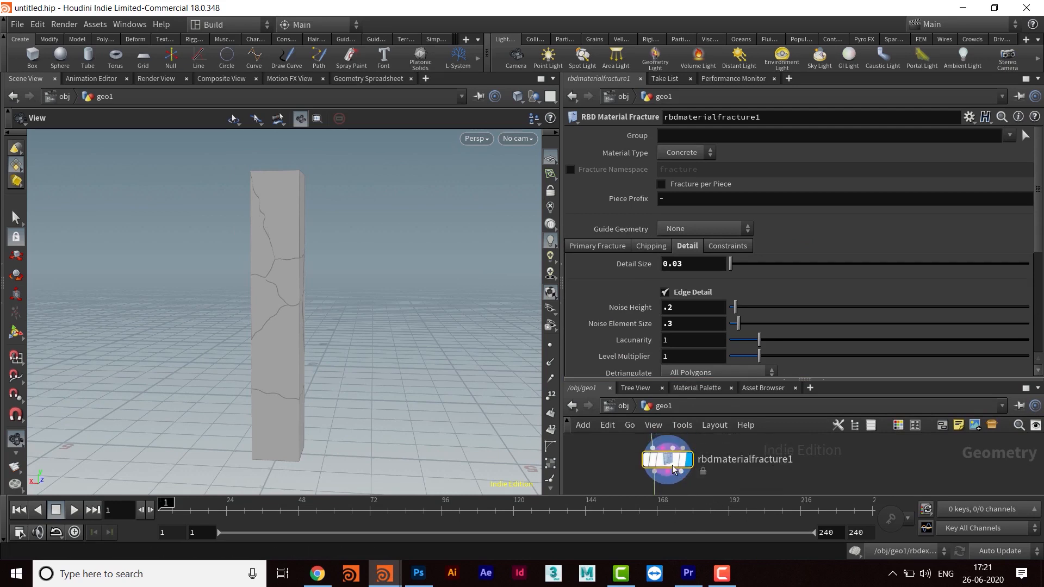
{"action": "scroll", "coordinate": [765, 275], "scroll_direction": "down", "scroll_amount": 3}
{"action": "scroll", "coordinate": [785, 239], "scroll_direction": "down", "scroll_amount": 3}
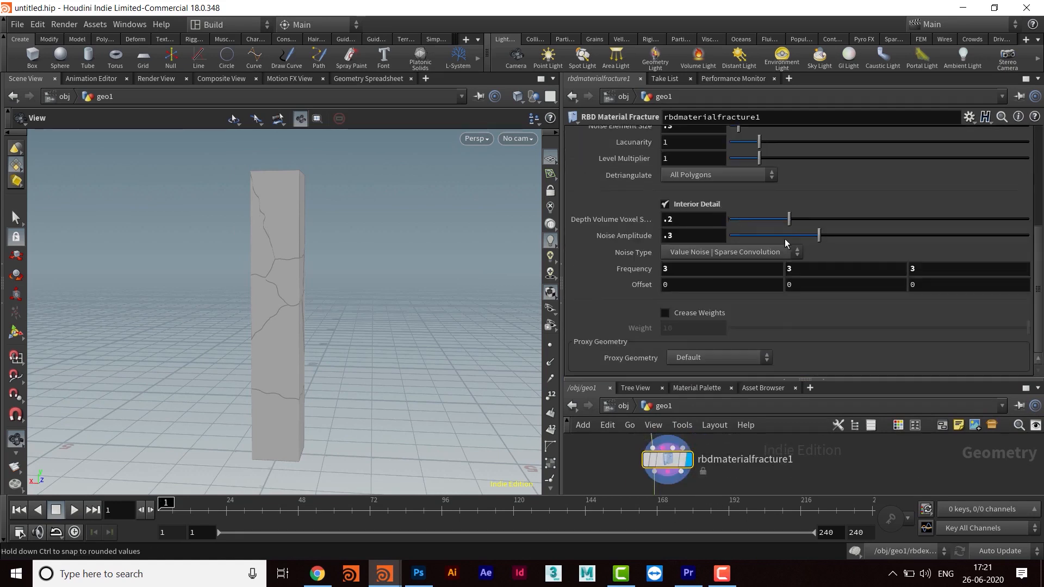
{"action": "scroll", "coordinate": [787, 227], "scroll_direction": "up", "scroll_amount": 4}
{"action": "scroll", "coordinate": [788, 228], "scroll_direction": "up", "scroll_amount": 2}
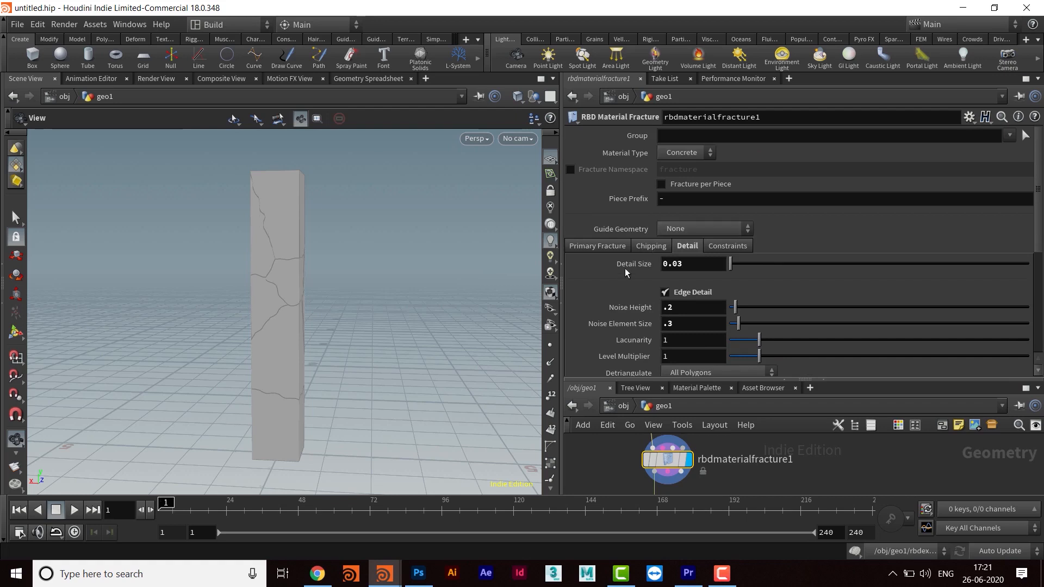
{"action": "left_click", "coordinate": [572, 246]}
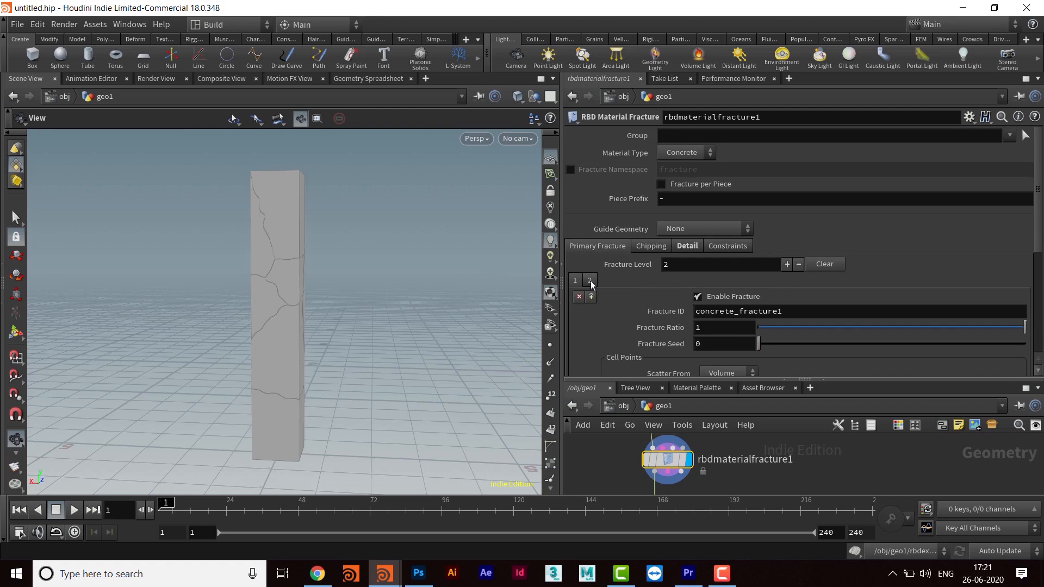
{"action": "left_click", "coordinate": [697, 298]}
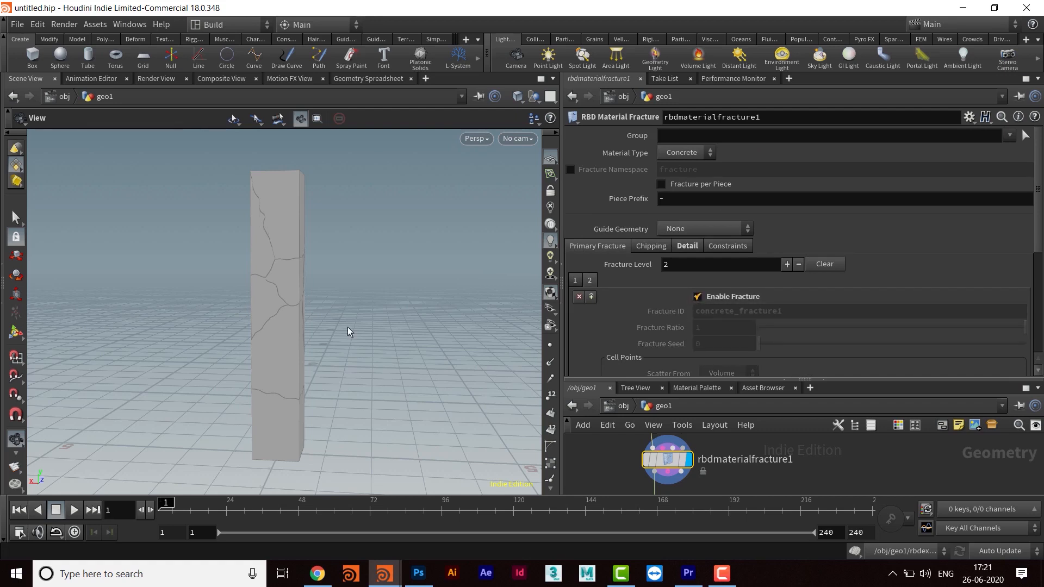
{"action": "left_click_drag", "start_coordinate": [326, 334], "coordinate": [348, 337]}
Connect scatter1 to the Extra Voronoi Points input of rbdmaterialfracture1 and inspect the denser cracks around the column.
{"action": "left_click_drag", "start_coordinate": [705, 380], "coordinate": [704, 203]}
{"action": "middle_click_drag", "start_coordinate": [748, 468], "coordinate": [740, 492]}
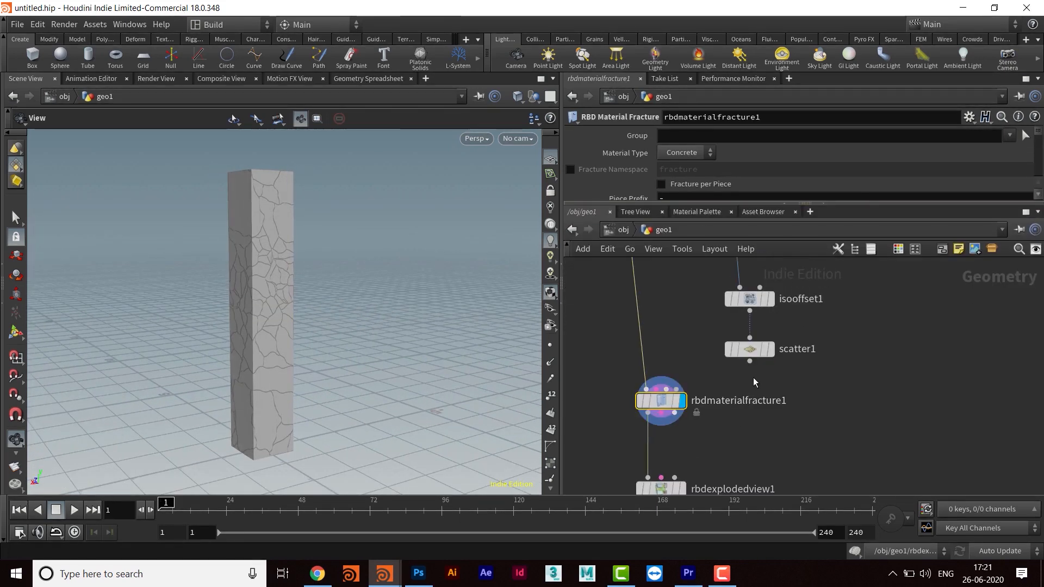
{"action": "left_click_drag", "start_coordinate": [750, 362], "coordinate": [666, 409]}
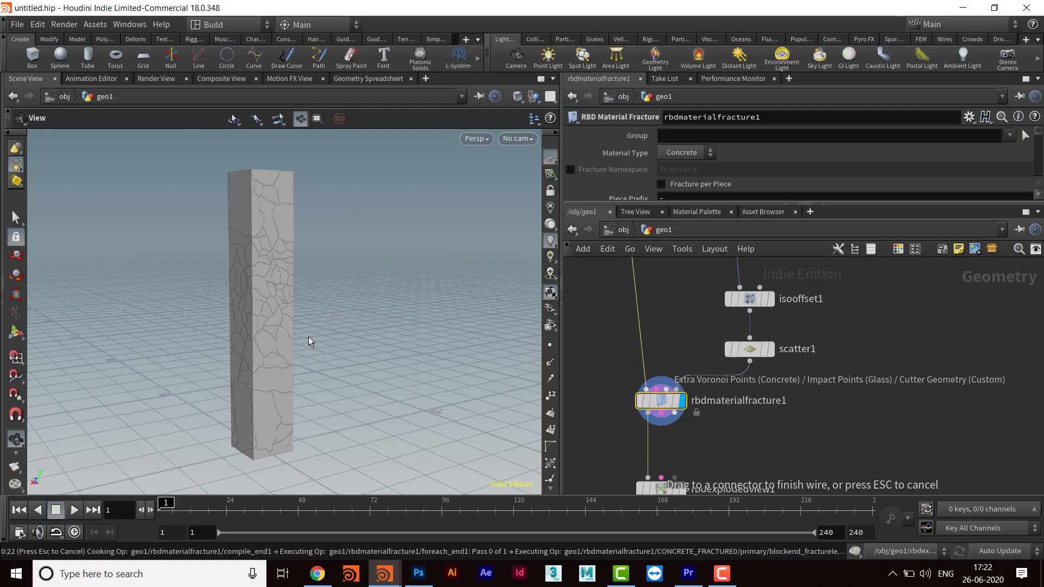
{"action": "left_click_drag", "start_coordinate": [308, 338], "coordinate": [268, 294]}
{"action": "right_click_drag", "start_coordinate": [269, 293], "coordinate": [284, 296]}
{"action": "middle_click_drag", "start_coordinate": [284, 296], "coordinate": [268, 279]}
{"action": "left_click_drag", "start_coordinate": [325, 297], "coordinate": [342, 304]}
{"action": "right_click_drag", "start_coordinate": [343, 305], "coordinate": [307, 336]}
{"action": "left_click_drag", "start_coordinate": [307, 336], "coordinate": [301, 329]}
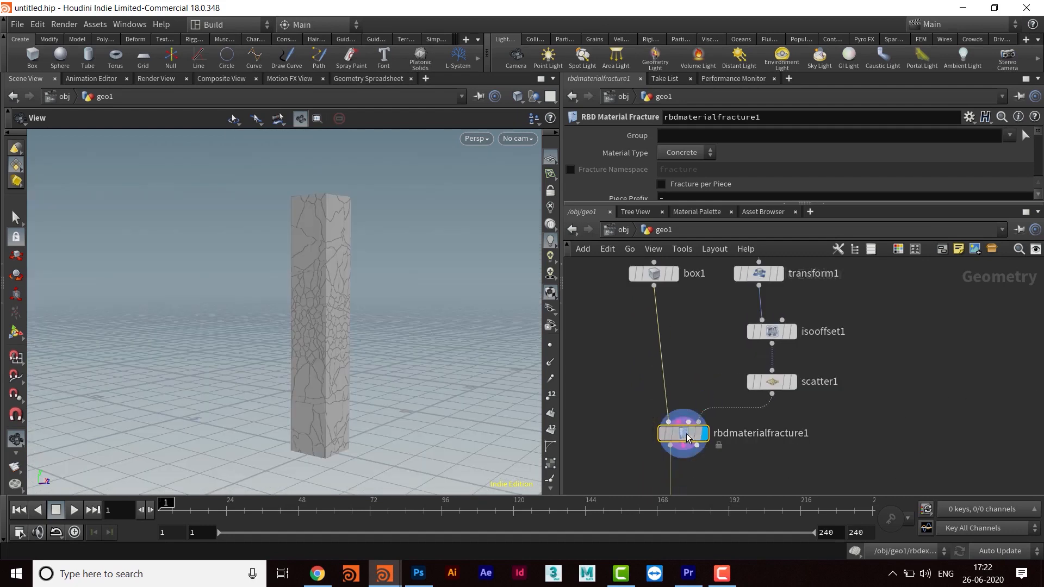
Set Scatter Points to 10 for the second fracture level in the Detail settings of rbdmaterialfracture1.
{"action": "left_click_drag", "start_coordinate": [731, 202], "coordinate": [725, 325]}
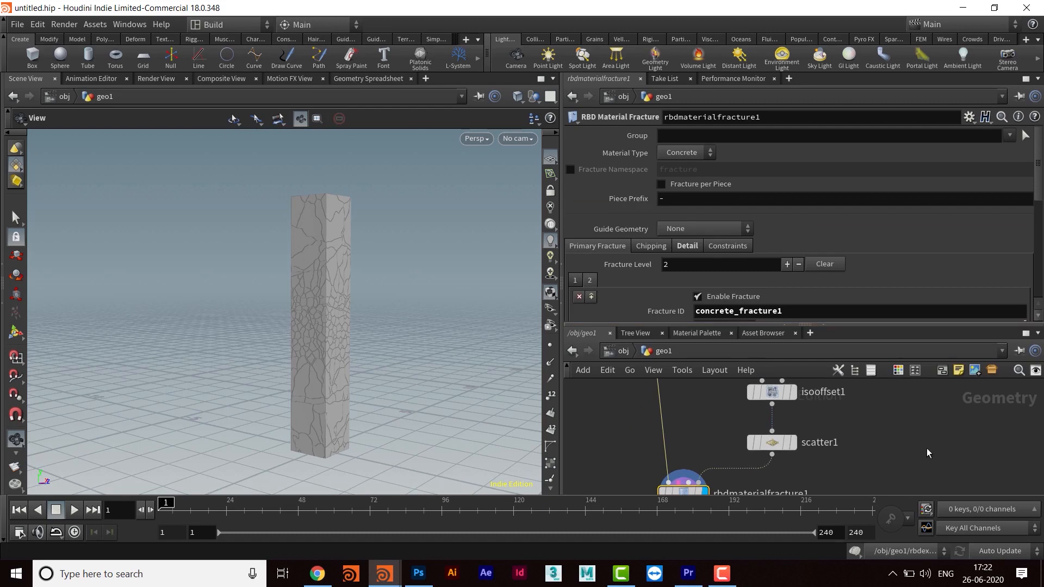
{"action": "scroll", "coordinate": [856, 246], "scroll_direction": "down", "scroll_amount": 5}
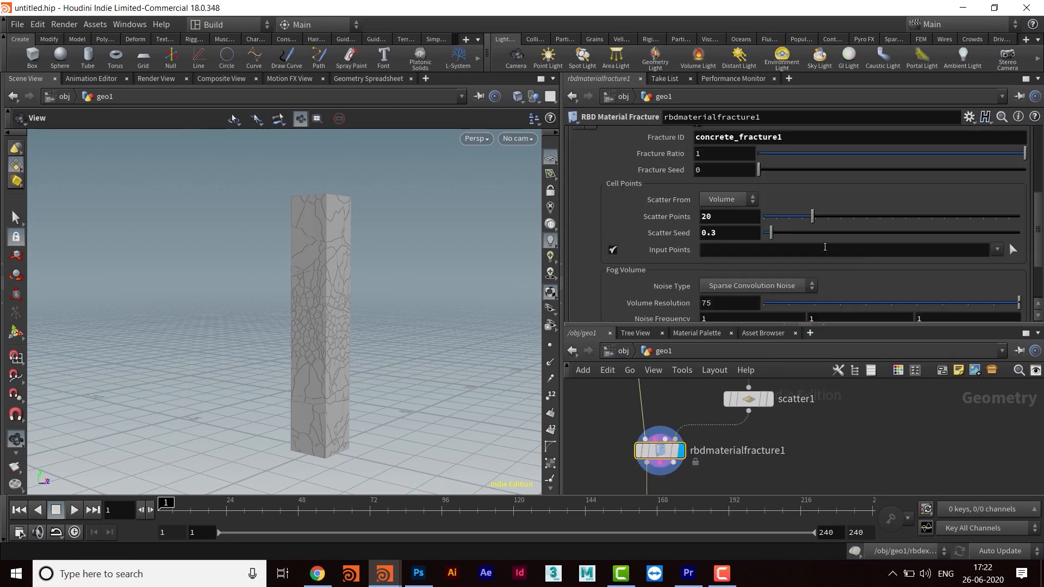
{"action": "scroll", "coordinate": [820, 240], "scroll_direction": "up", "scroll_amount": 3}
{"action": "left_click", "coordinate": [575, 176]}
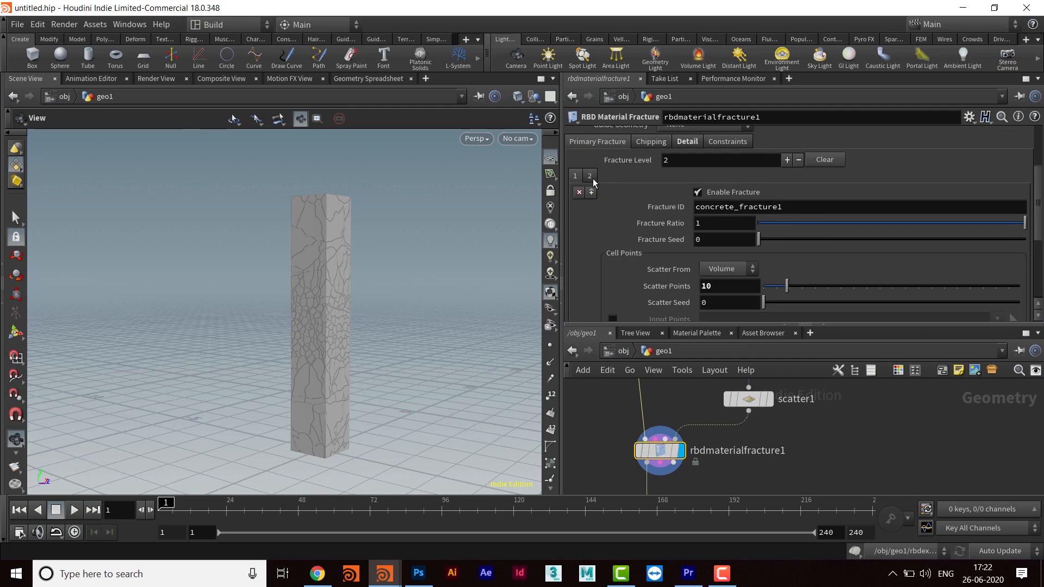
{"action": "left_click", "coordinate": [589, 176]}
{"action": "double_click", "coordinate": [737, 287]}
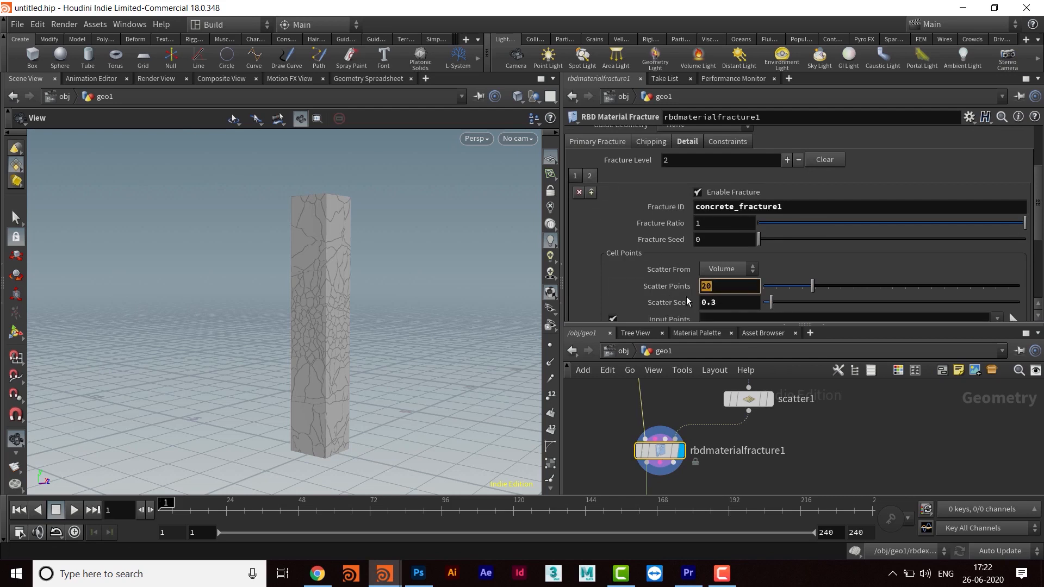
{"action": "type", "text": "10"}
{"action": "key", "text": "Return"}
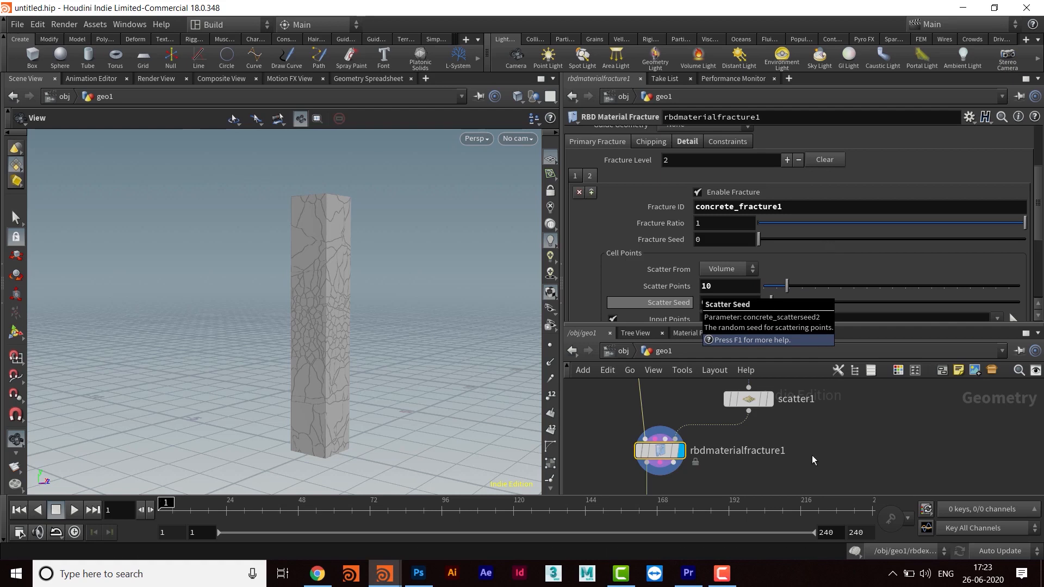
{"action": "left_click_drag", "start_coordinate": [390, 322], "coordinate": [381, 346]}
Disconnect rbdexplodedview1 from rbdmaterialfracture1 by cutting the wire and move the node aside in the network.
{"action": "middle_click_drag", "start_coordinate": [846, 452], "coordinate": [848, 418]}
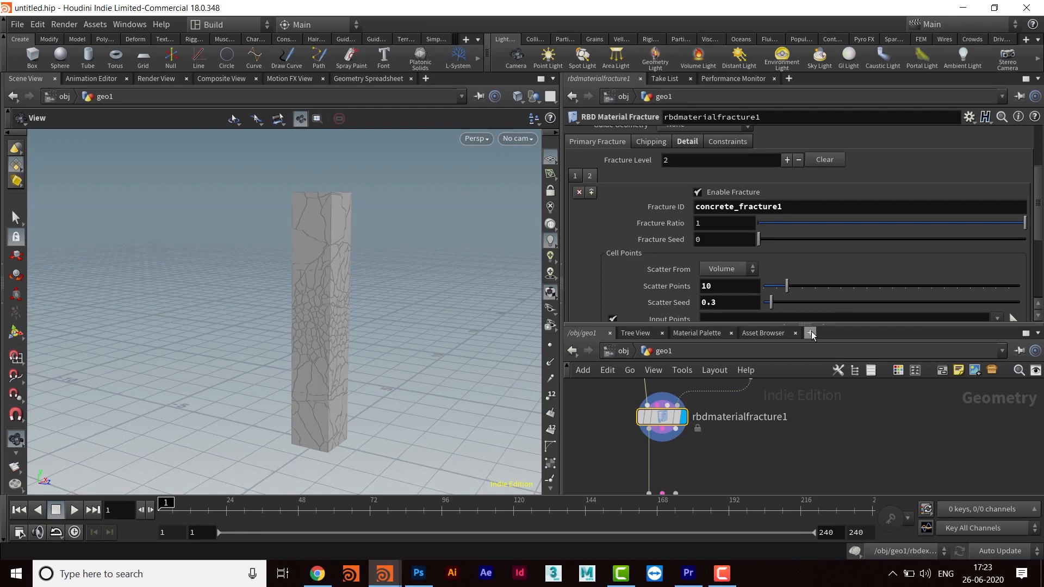
{"action": "left_click_drag", "start_coordinate": [812, 325], "coordinate": [846, 186]}
{"action": "middle_click_drag", "start_coordinate": [802, 388], "coordinate": [851, 298]}
{"action": "scroll", "coordinate": [751, 387], "scroll_direction": "up", "scroll_amount": 3}
{"action": "middle_click_drag", "start_coordinate": [752, 388], "coordinate": [718, 451]}
{"action": "scroll", "coordinate": [778, 375], "scroll_direction": "down", "scroll_amount": 3}
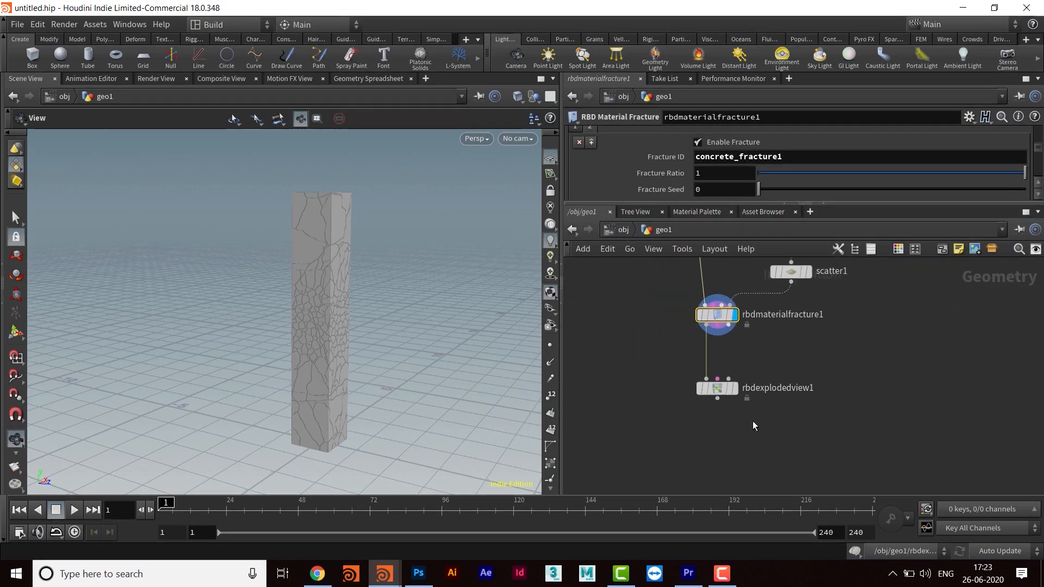
{"action": "left_click_drag", "start_coordinate": [720, 385], "coordinate": [905, 419]}
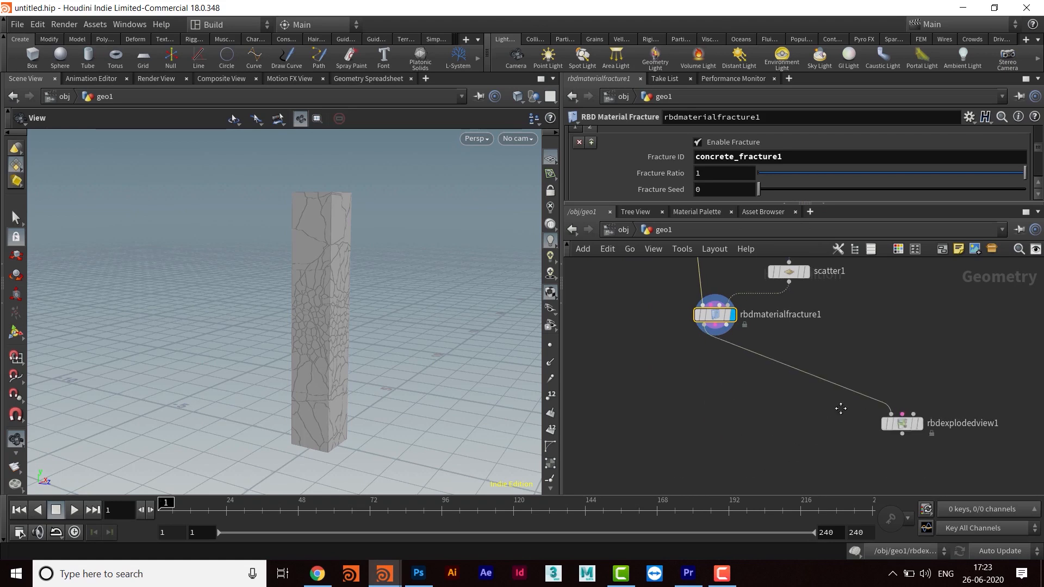
{"action": "key", "text": "y"}
{"action": "left_click_drag", "start_coordinate": [830, 352], "coordinate": [763, 439]}
{"action": "left_click_drag", "start_coordinate": [888, 423], "coordinate": [949, 363]}
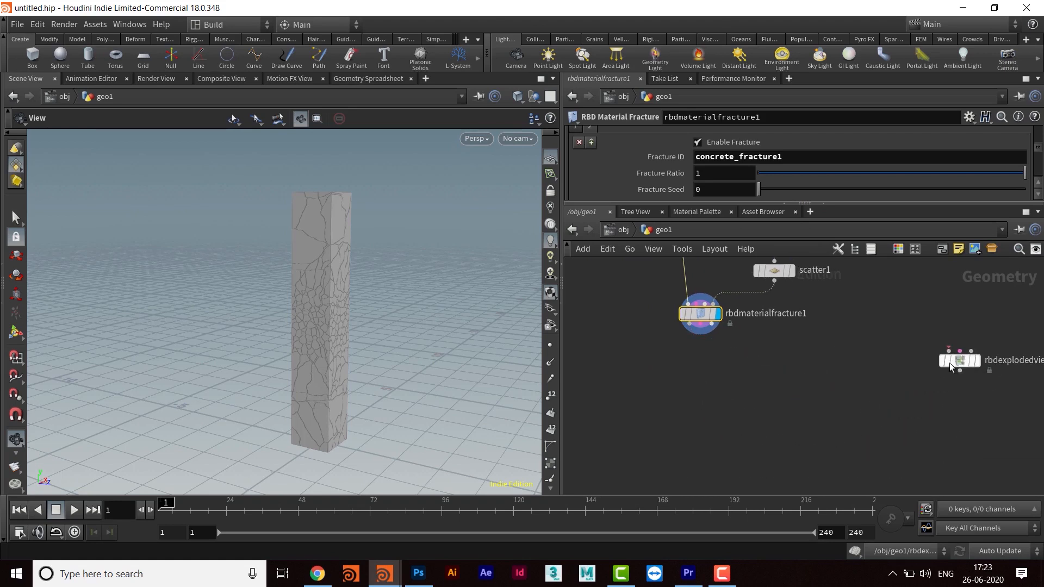
{"action": "middle_click_drag", "start_coordinate": [848, 380], "coordinate": [816, 397]}
Add an RBD Bullet Solver below rbdmaterialfracture1 and wire the fracture's first output into the solver's first input.
{"action": "left_click", "coordinate": [686, 414]}
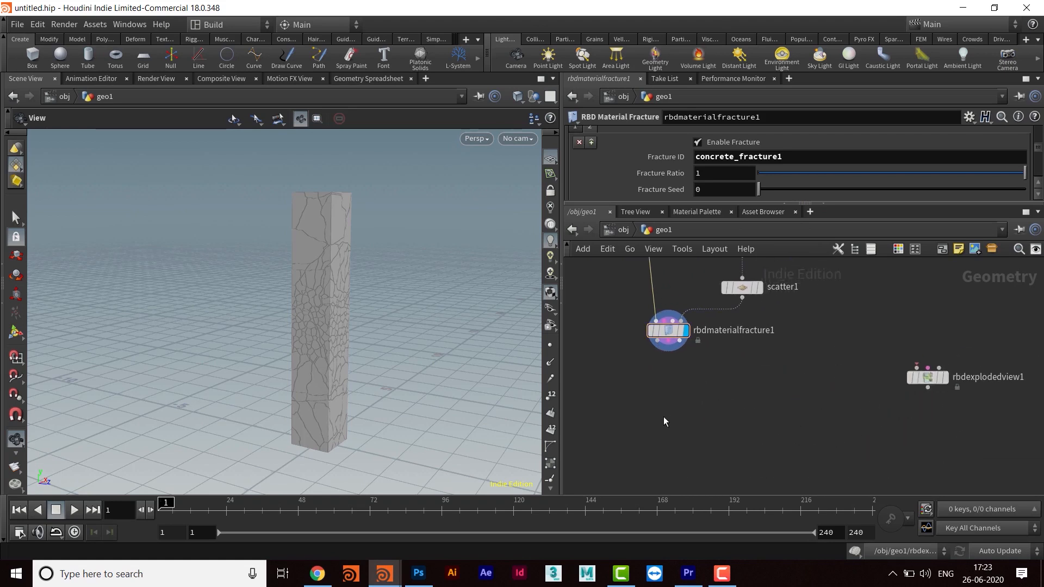
{"action": "key", "text": "Tab"}
{"action": "type", "text": "rbd"}
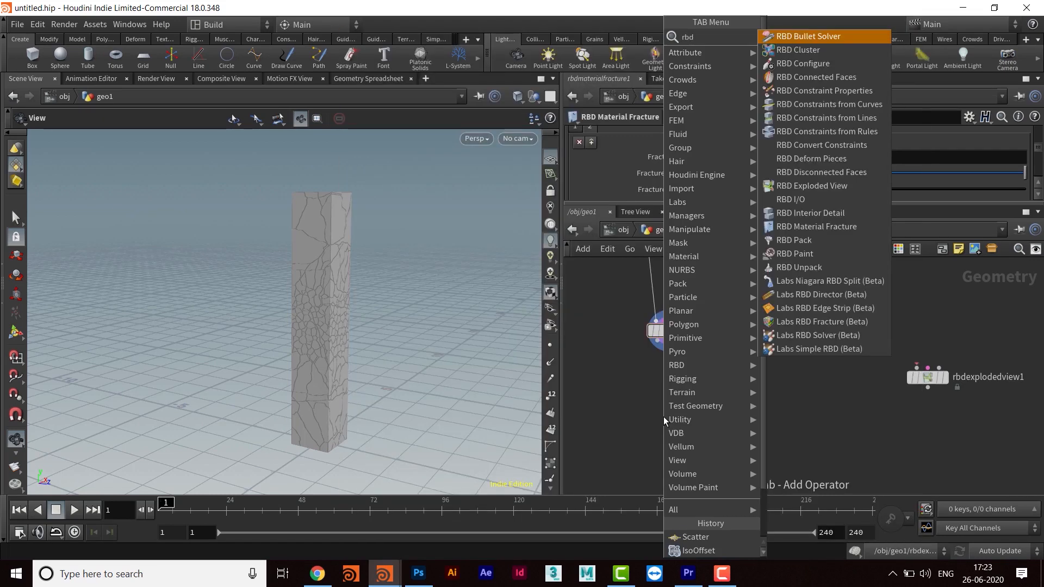
{"action": "key", "text": "Return"}
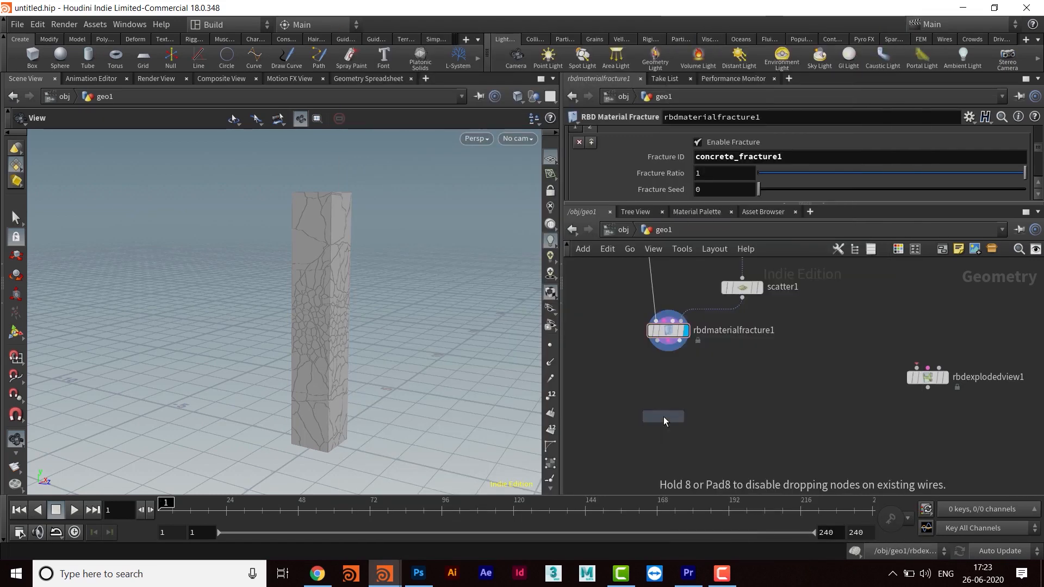
{"action": "left_click", "coordinate": [669, 416]}
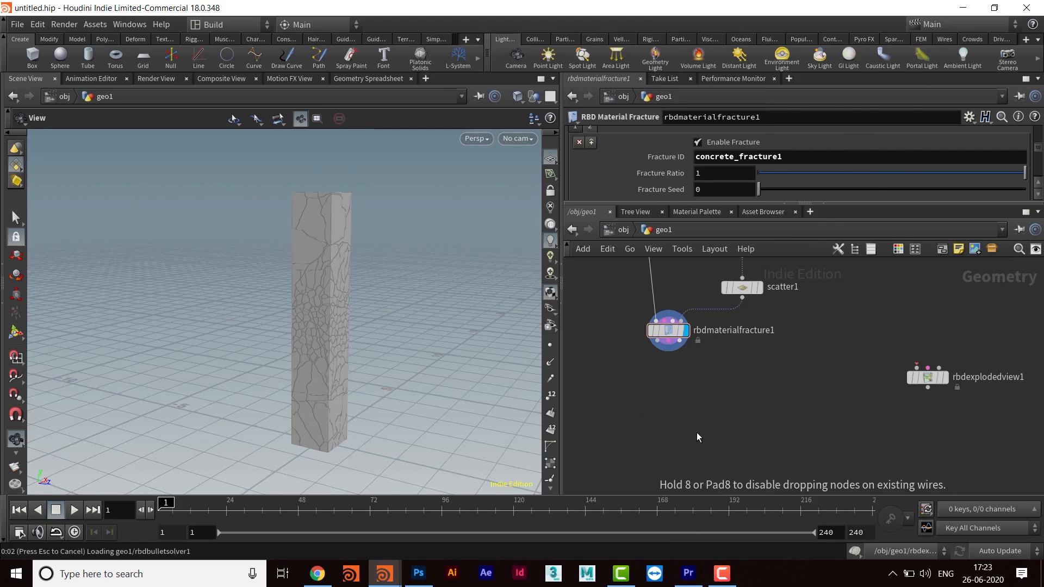
{"action": "scroll", "coordinate": [720, 390], "scroll_direction": "up", "scroll_amount": 5}
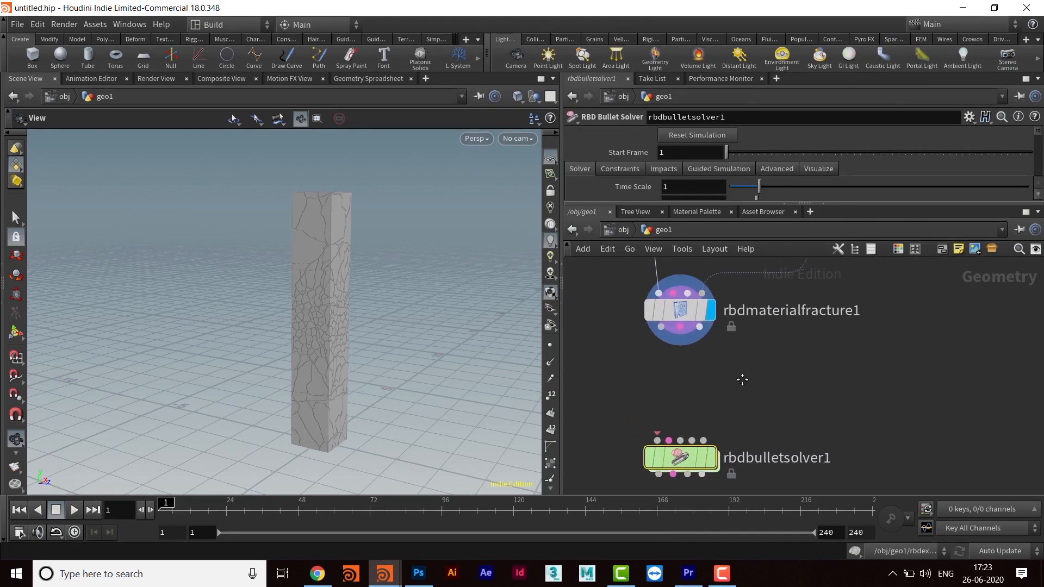
{"action": "left_click", "coordinate": [666, 329]}
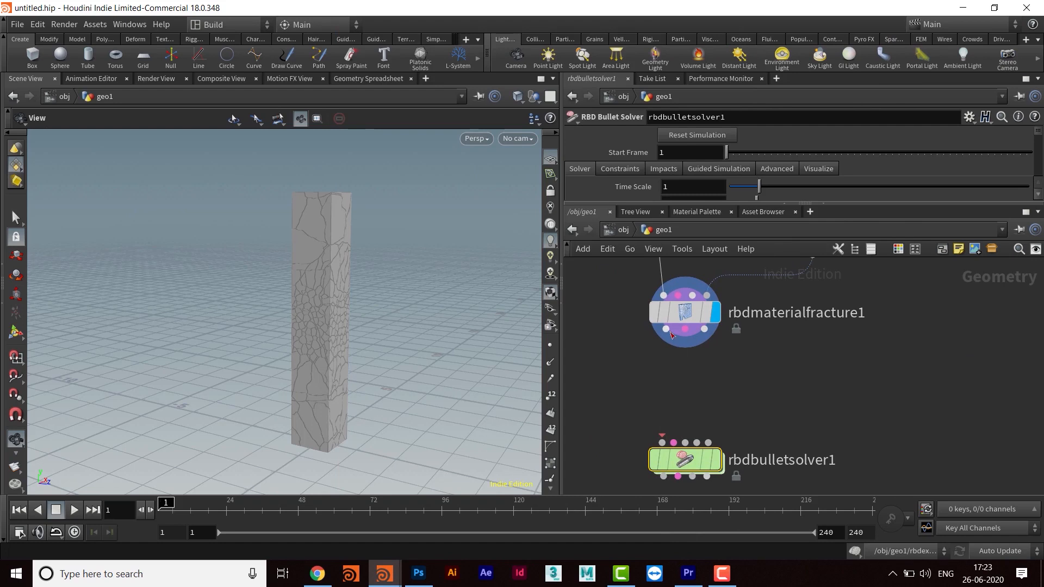
{"action": "left_click", "coordinate": [667, 447]}
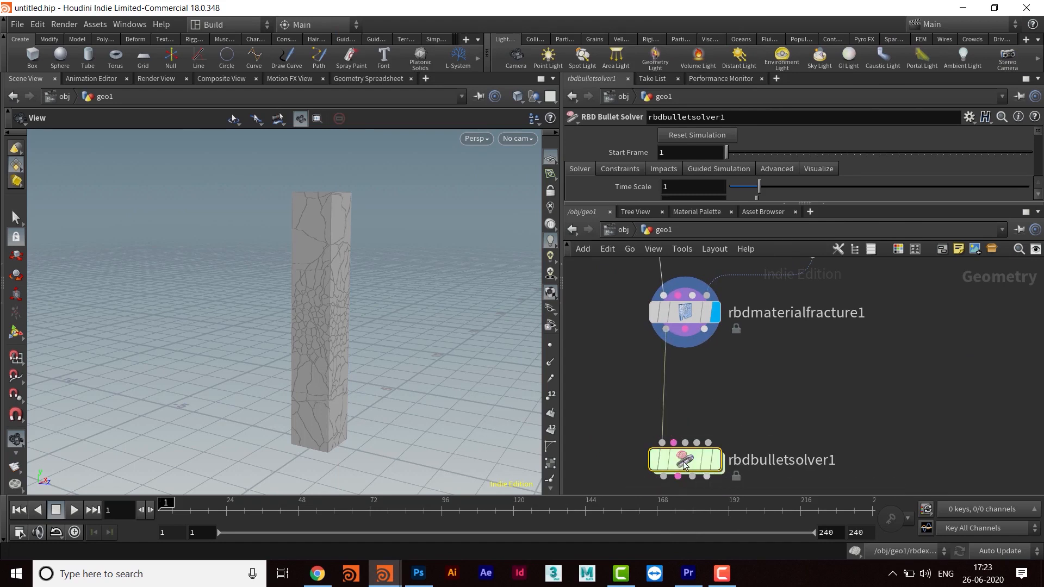
Display rbdbulletsolver1, play the first few frames of the simulation and return to frame 1.
{"action": "left_click_drag", "start_coordinate": [170, 412], "coordinate": [217, 389]}
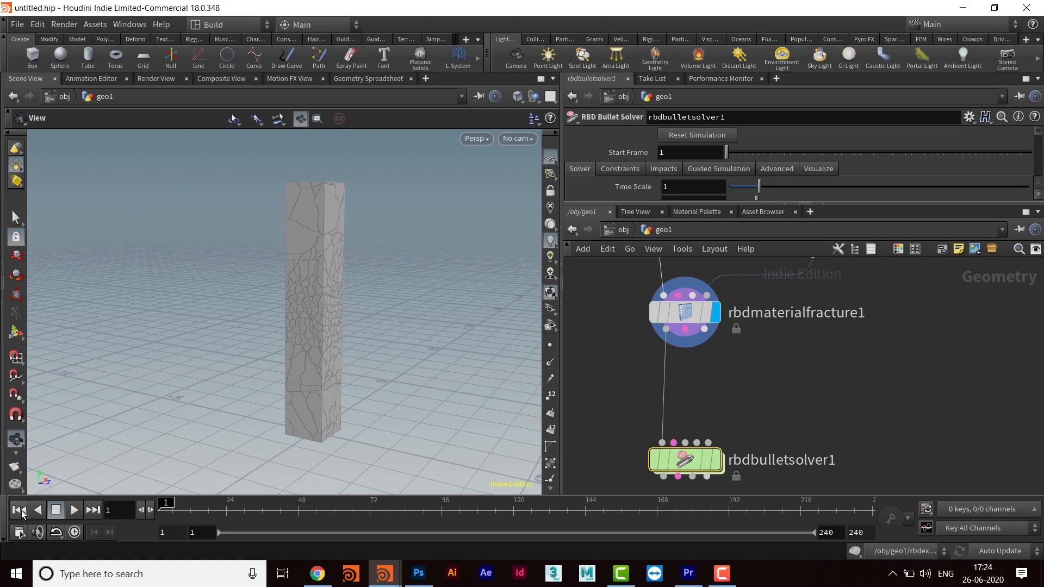
{"action": "mouse_move", "coordinate": [718, 464]}
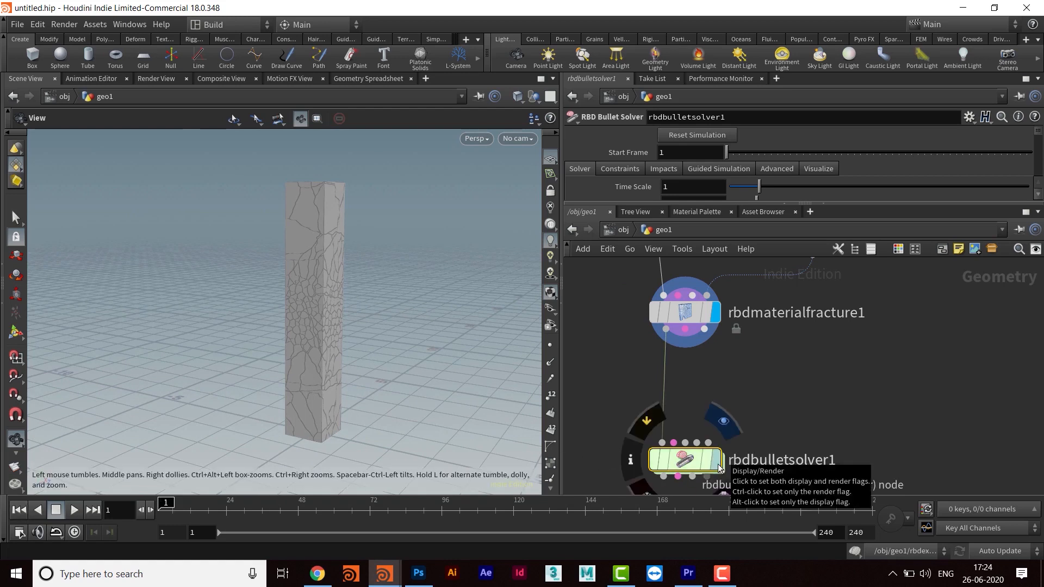
{"action": "left_click", "coordinate": [723, 421]}
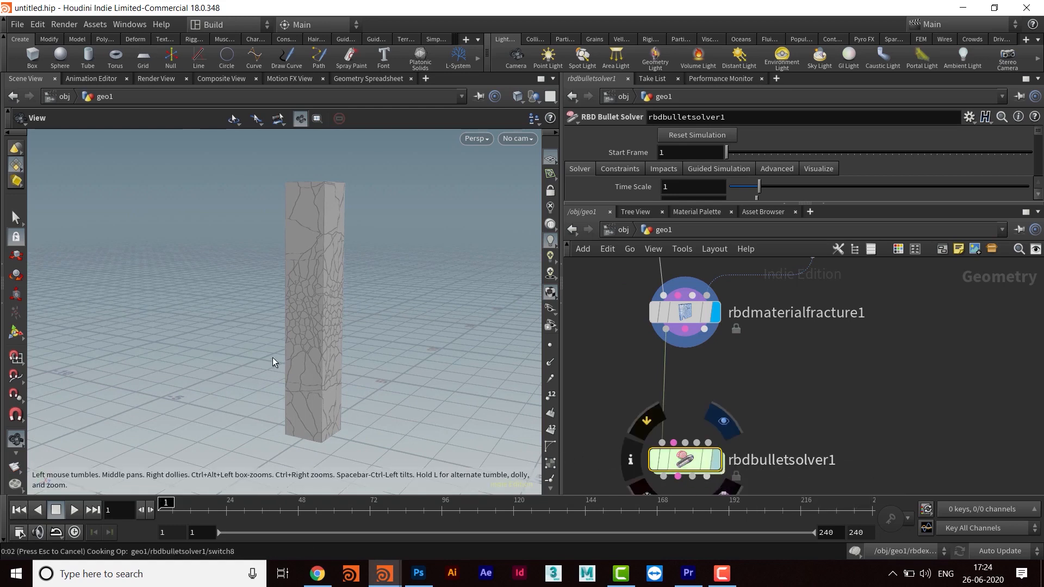
{"action": "left_click_drag", "start_coordinate": [306, 391], "coordinate": [313, 349]}
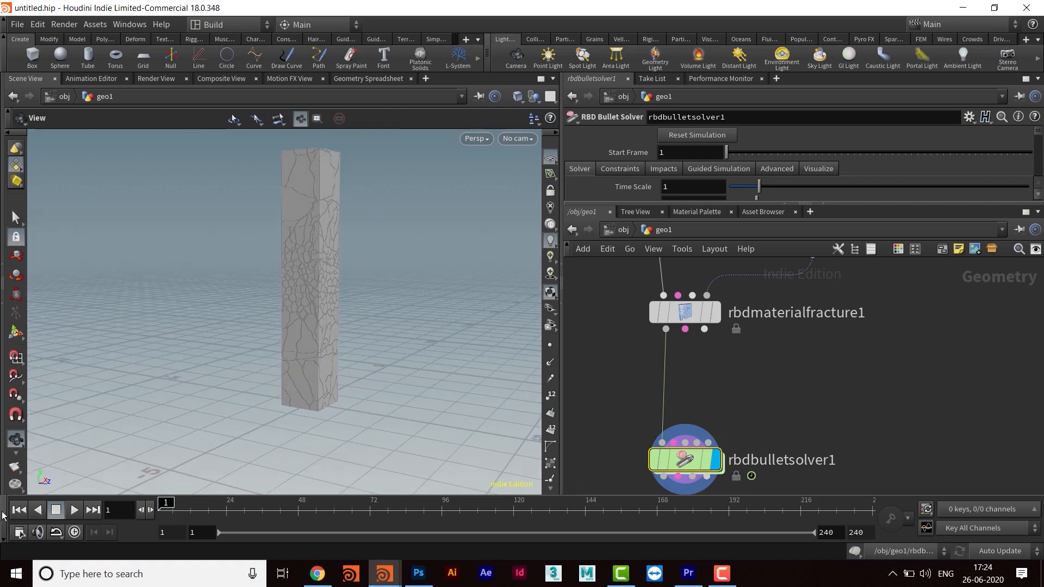
{"action": "left_click", "coordinate": [74, 511]}
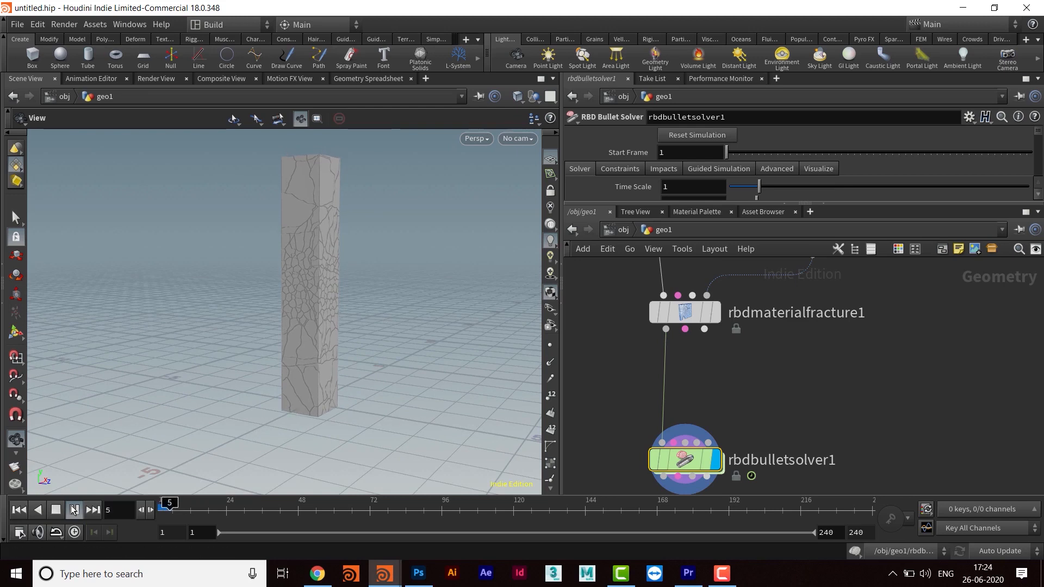
{"action": "left_click", "coordinate": [73, 509]}
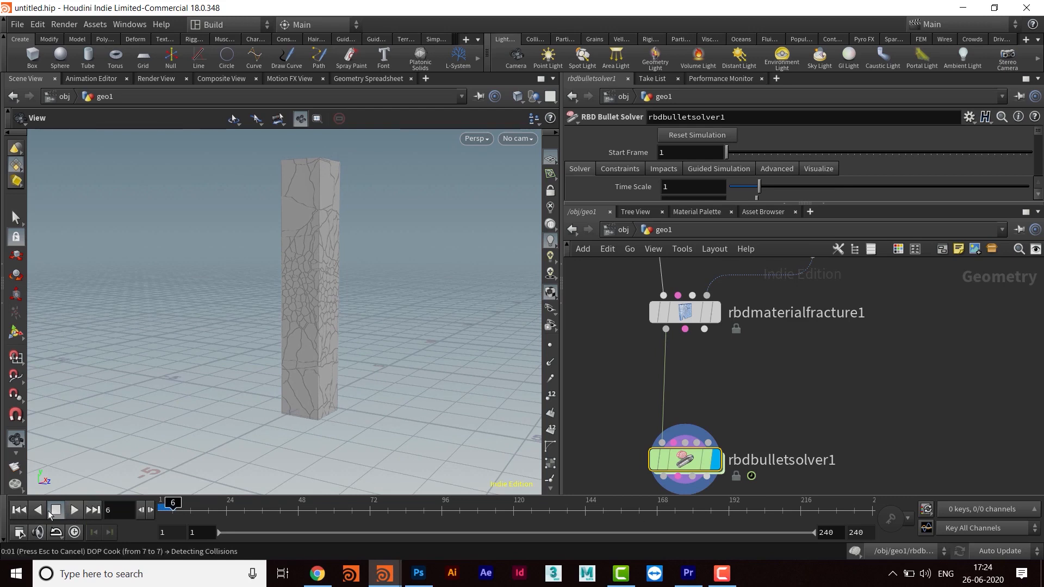
{"action": "left_click", "coordinate": [19, 510]}
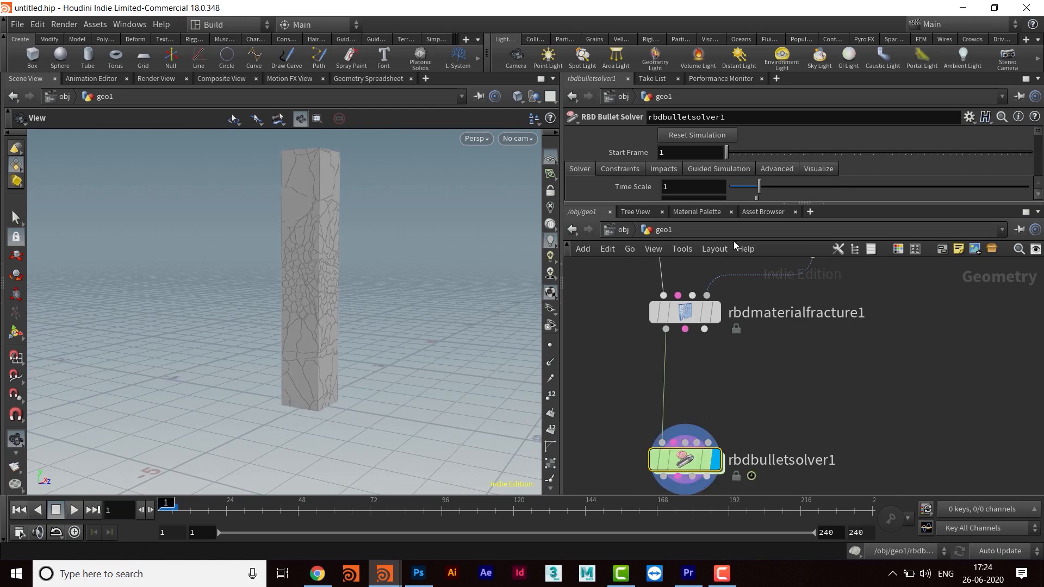
Add a Ground Plane in the Ground settings of rbdbulletsolver1.
{"action": "left_click_drag", "start_coordinate": [732, 204], "coordinate": [723, 356]}
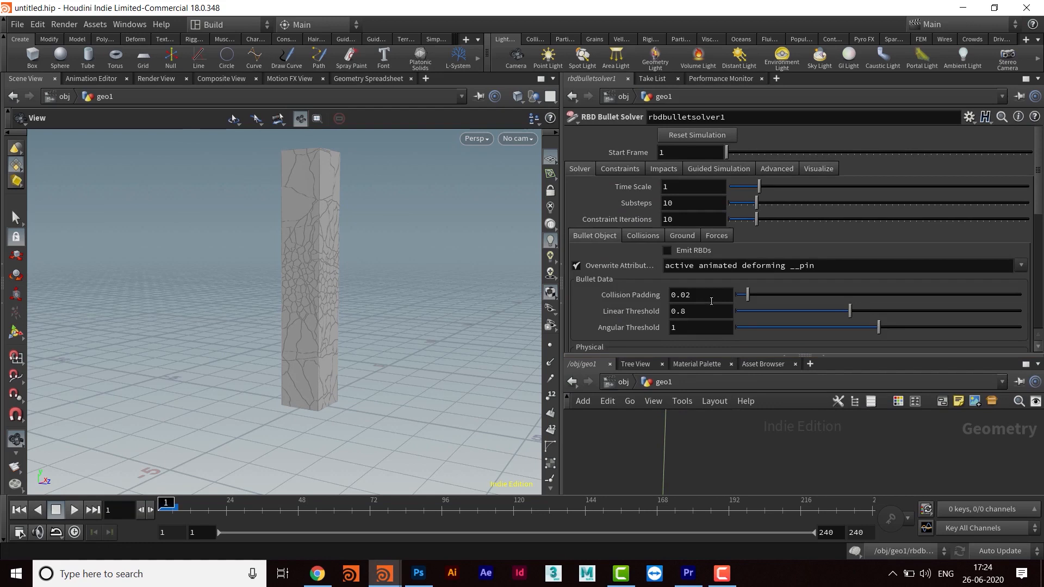
{"action": "left_click", "coordinate": [681, 235]}
{"action": "left_click", "coordinate": [691, 252]}
{"action": "left_click", "coordinate": [694, 278]}
Play the column collapse on the ground plane, replay it from the start to frame 34 and examine the rubble up close.
{"action": "left_click", "coordinate": [75, 509]}
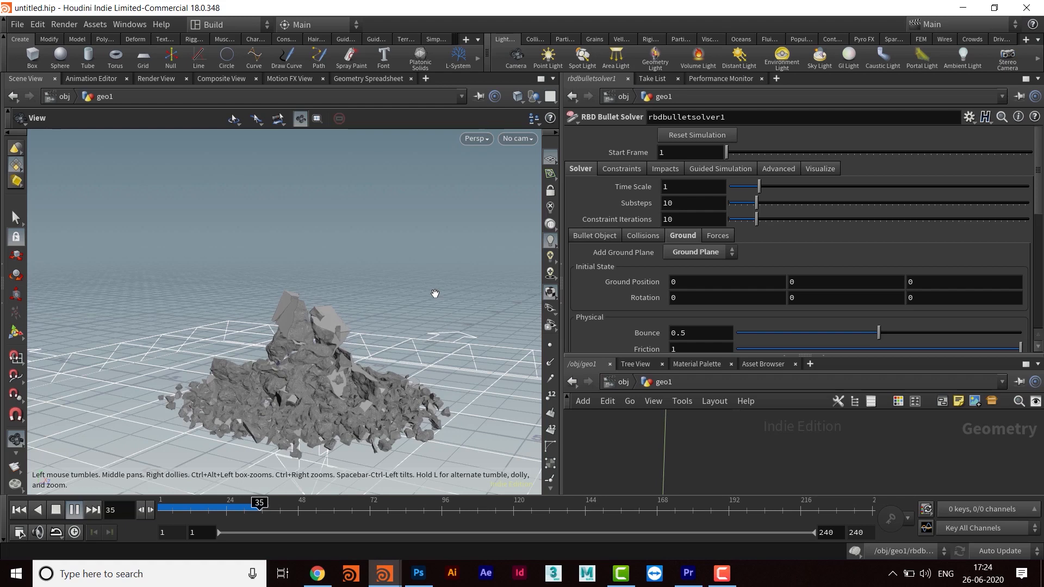
{"action": "left_click", "coordinate": [74, 510]}
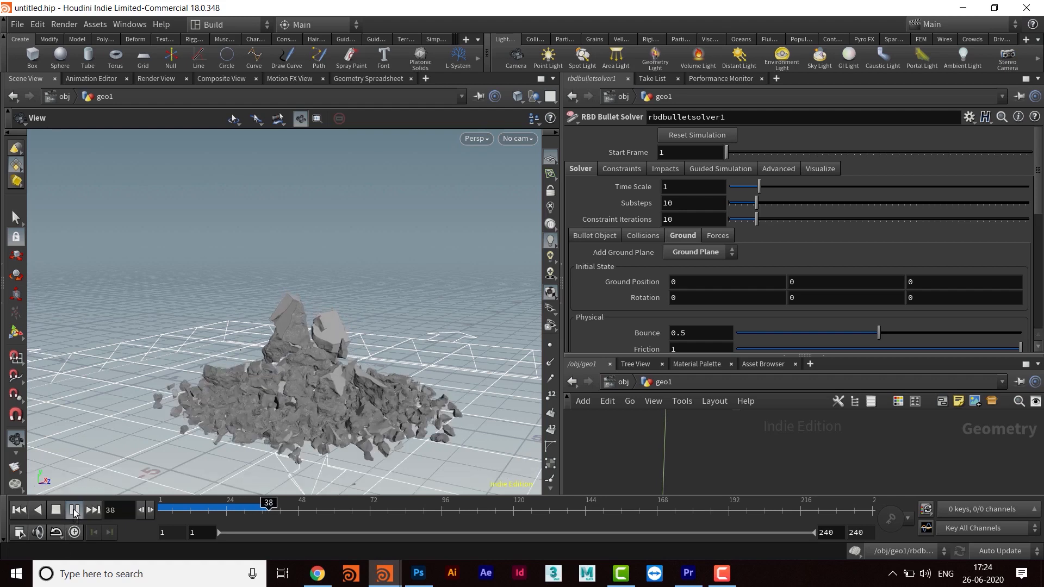
{"action": "left_click", "coordinate": [19, 510]}
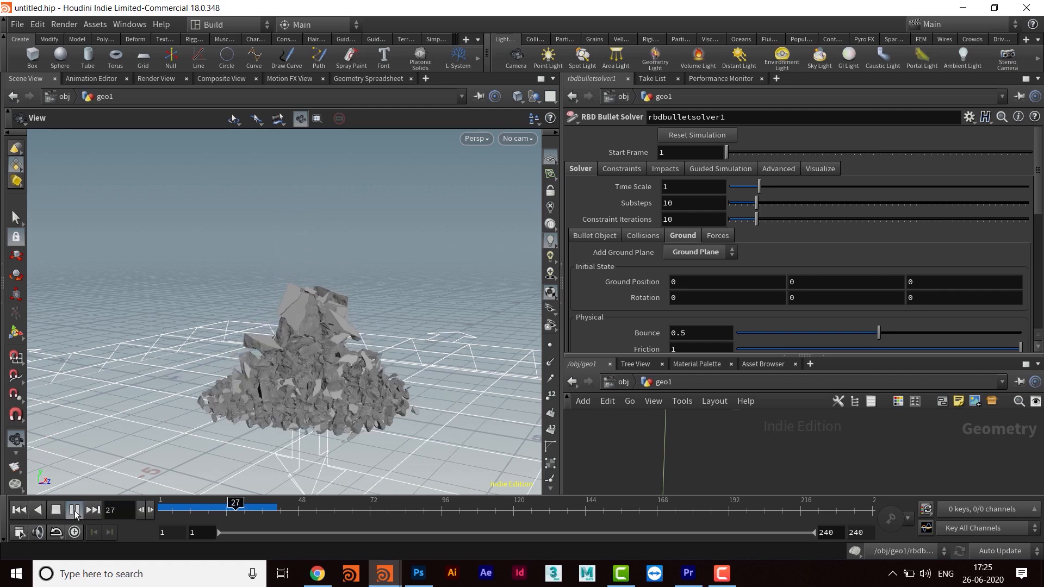
{"action": "left_click", "coordinate": [74, 511]}
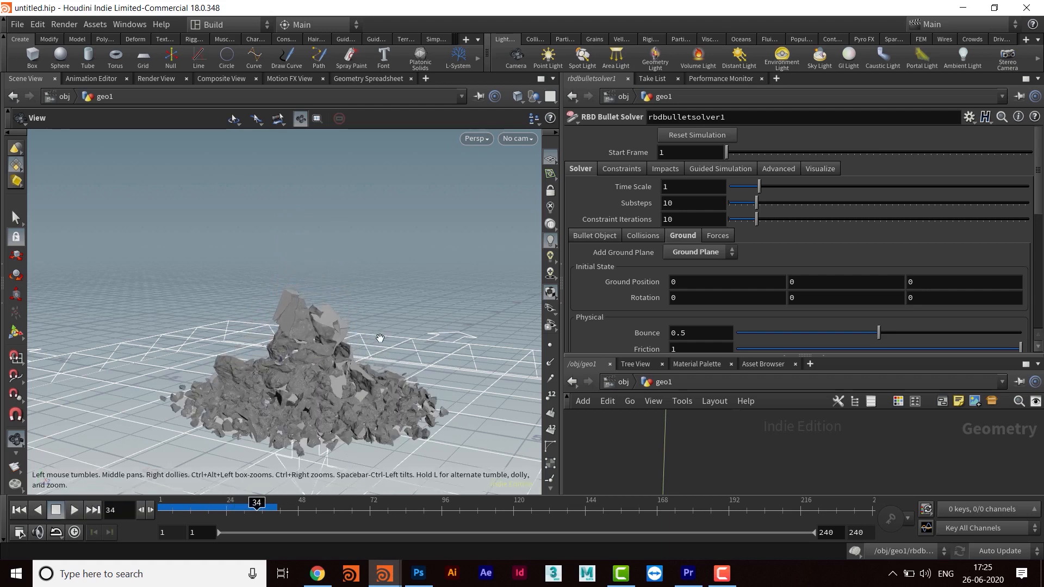
{"action": "scroll", "coordinate": [326, 290], "scroll_direction": "up", "scroll_amount": 5}
{"action": "scroll", "coordinate": [324, 289], "scroll_direction": "up", "scroll_amount": 4}
{"action": "scroll", "coordinate": [324, 291], "scroll_direction": "down", "scroll_amount": 4}
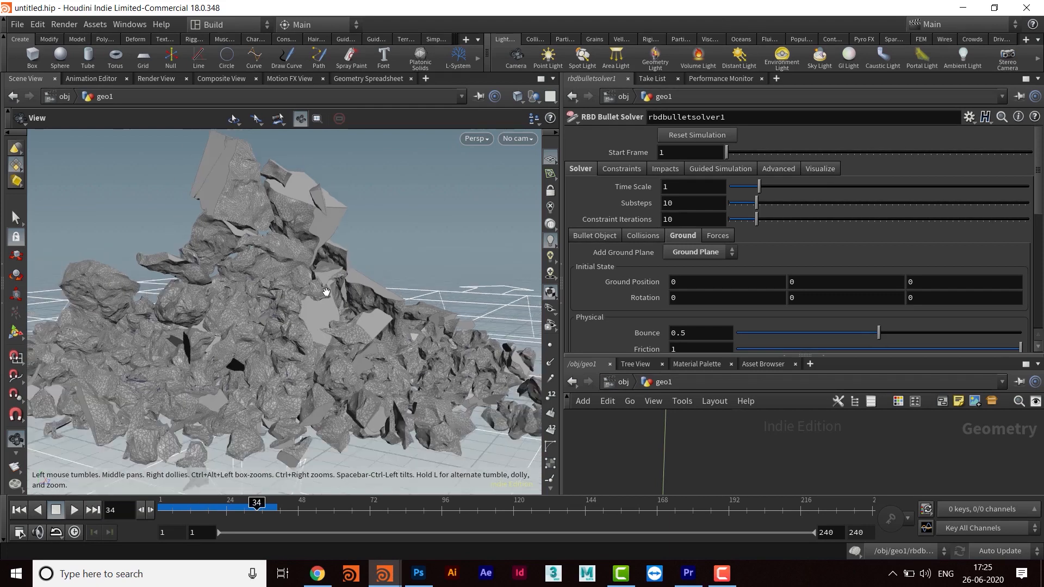
{"action": "middle_click_drag", "start_coordinate": [304, 318], "coordinate": [309, 347]}
{"action": "left_click_drag", "start_coordinate": [314, 360], "coordinate": [321, 355]}
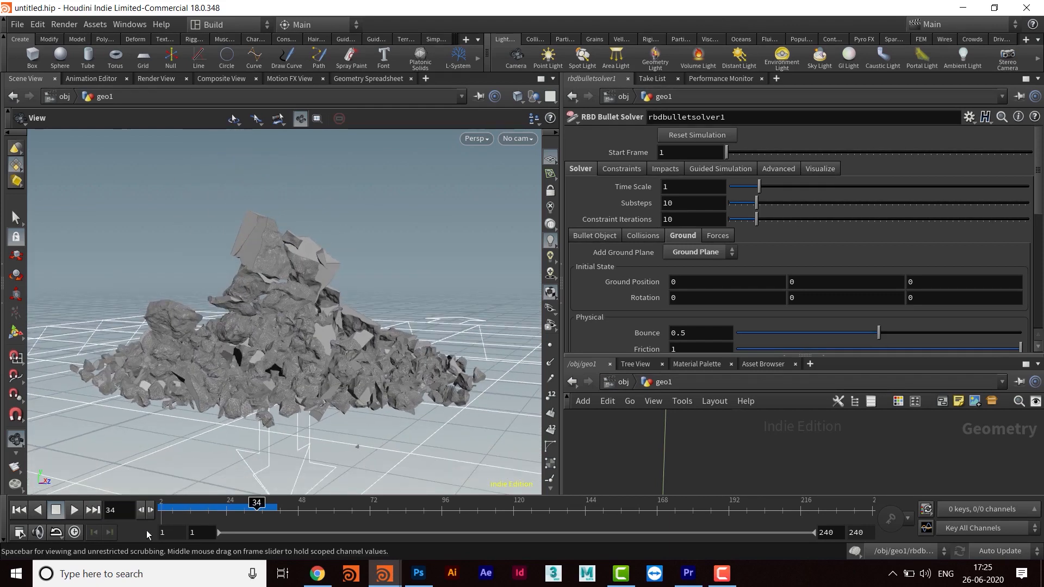
Set the global animation end frame to 60 and turn on real-time playback.
{"action": "left_click", "coordinate": [21, 532]}
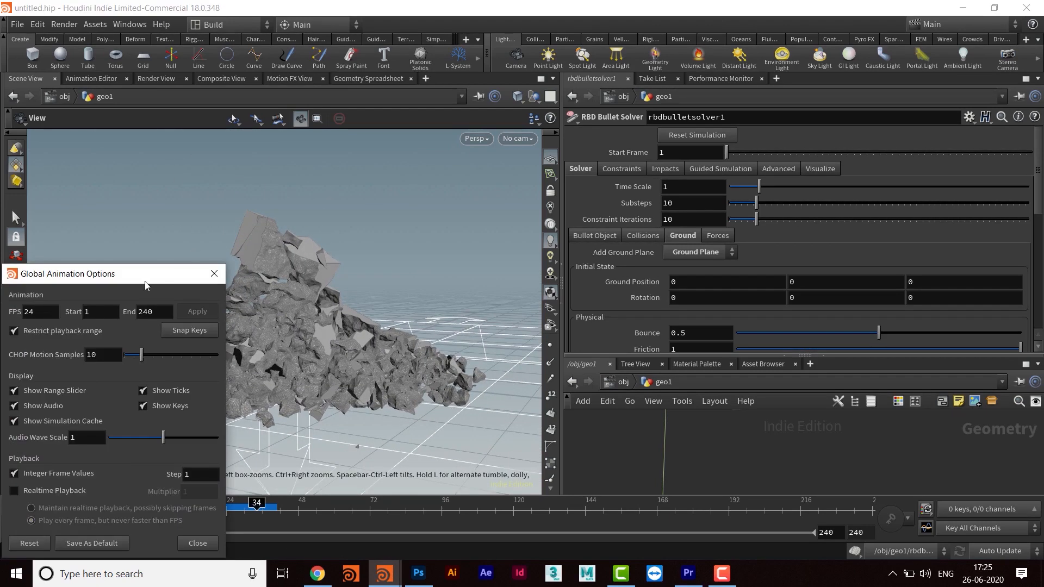
{"action": "left_click_drag", "start_coordinate": [145, 282], "coordinate": [639, 148]}
{"action": "double_click", "coordinate": [639, 170]}
{"action": "type", "text": "60"}
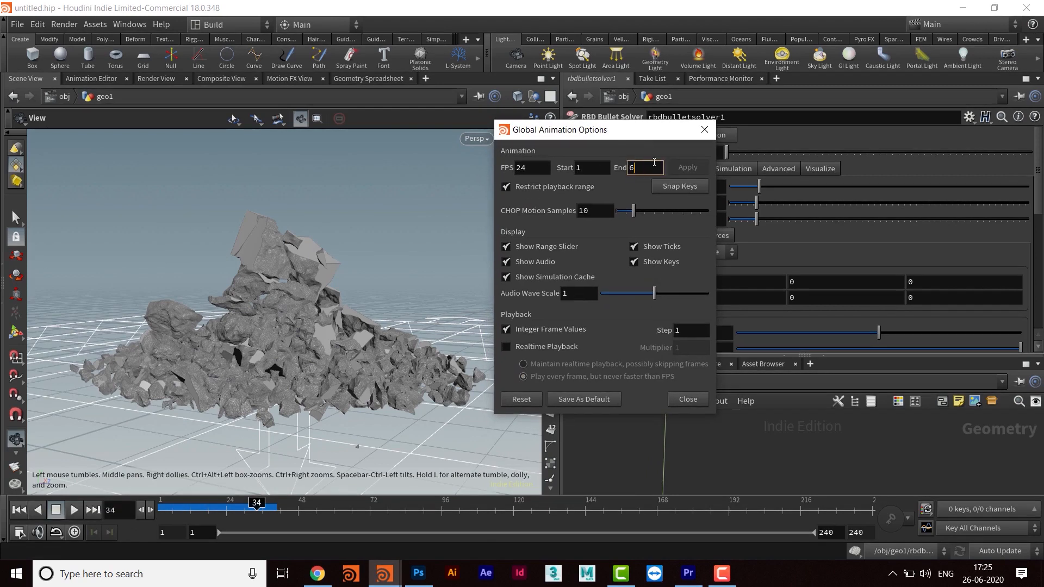
{"action": "key", "text": "Return"}
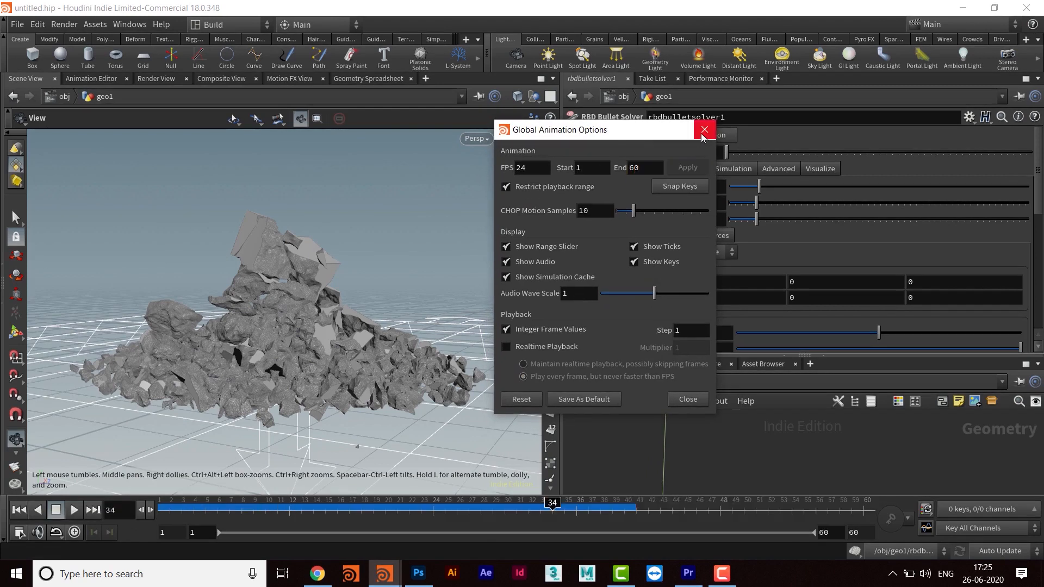
{"action": "left_click", "coordinate": [688, 168]}
{"action": "left_click", "coordinate": [704, 129]}
{"action": "left_click", "coordinate": [75, 532]}
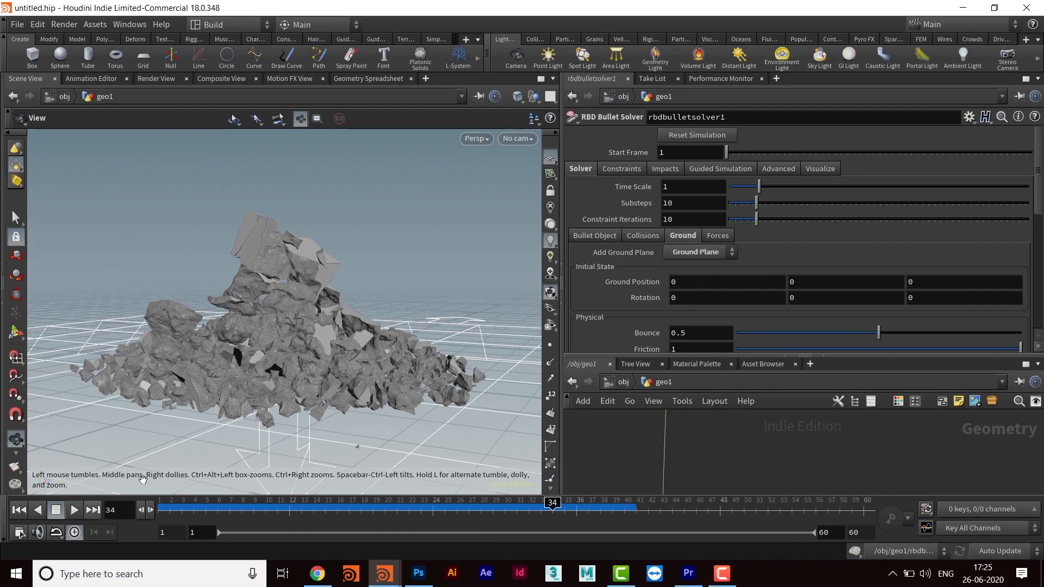
{"action": "middle_click_drag", "start_coordinate": [366, 326], "coordinate": [381, 341]}
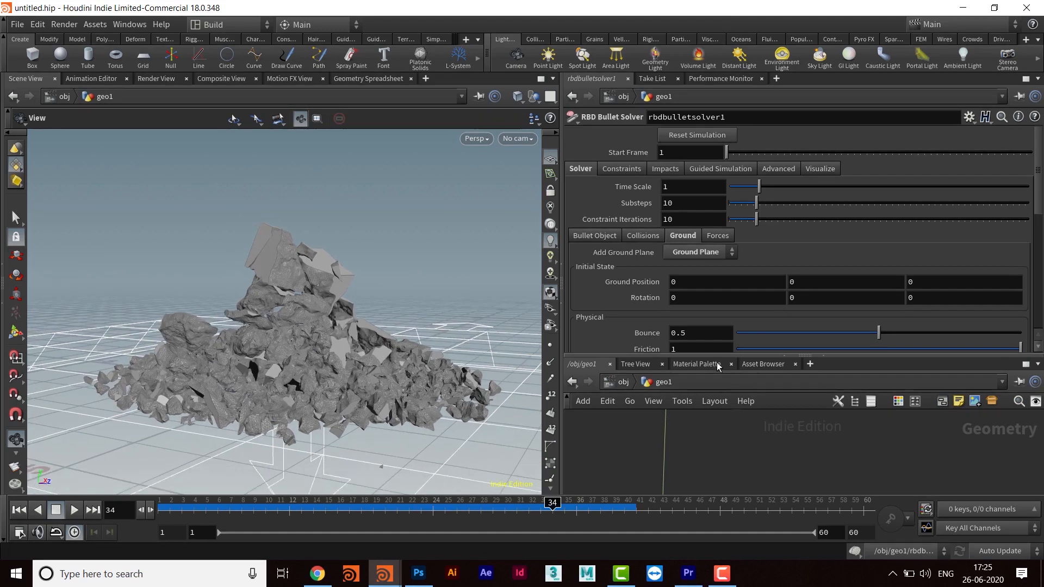
Check the Detail fracture settings of rbdmaterialfracture1 and set the Force Total Count of scatter1 to 500.
{"action": "left_click_drag", "start_coordinate": [718, 357], "coordinate": [717, 202]}
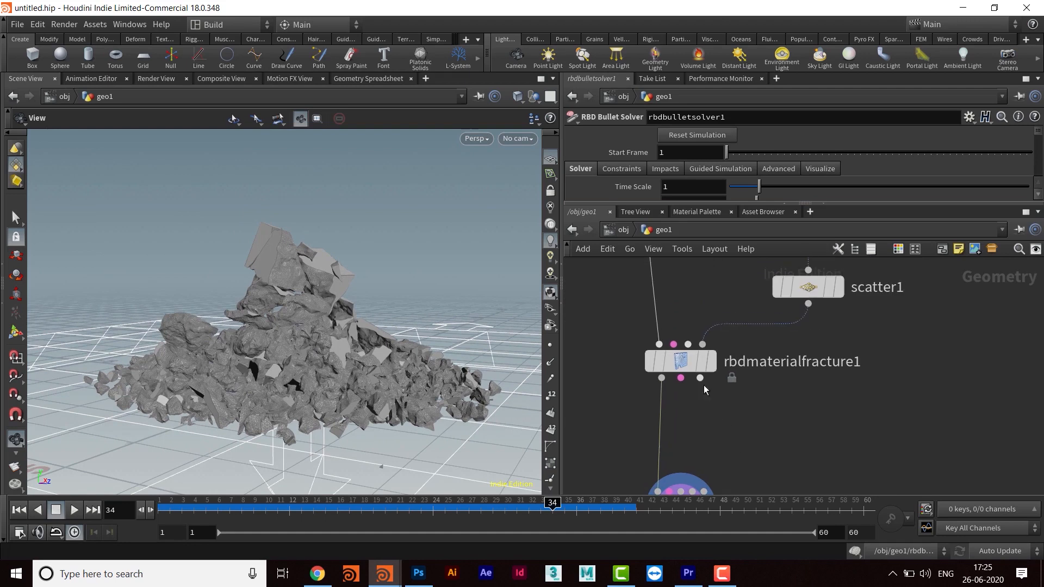
{"action": "left_click", "coordinate": [681, 361]}
{"action": "left_click_drag", "start_coordinate": [724, 203], "coordinate": [723, 392]}
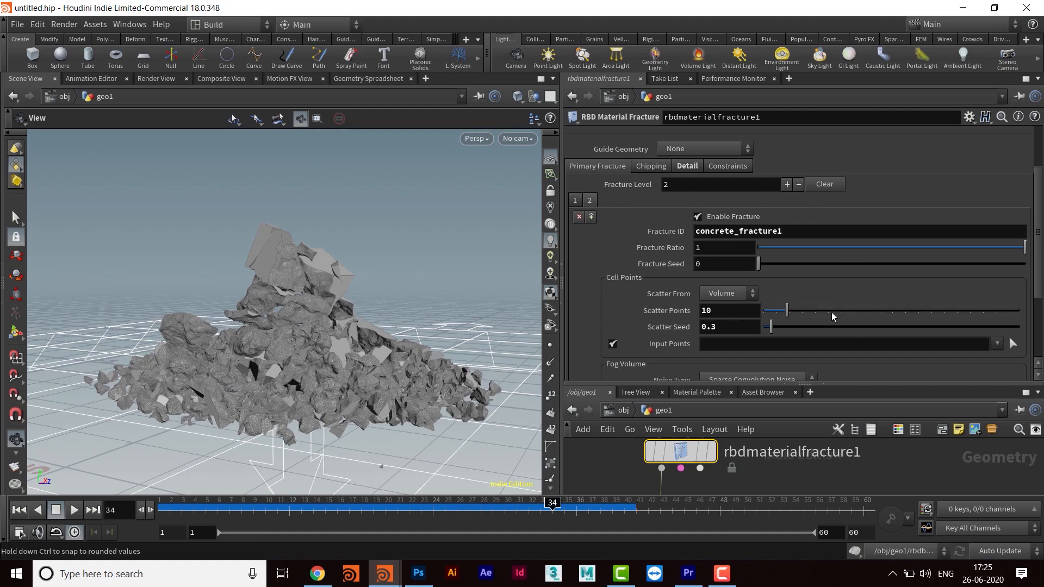
{"action": "left_click_drag", "start_coordinate": [755, 385], "coordinate": [756, 204]}
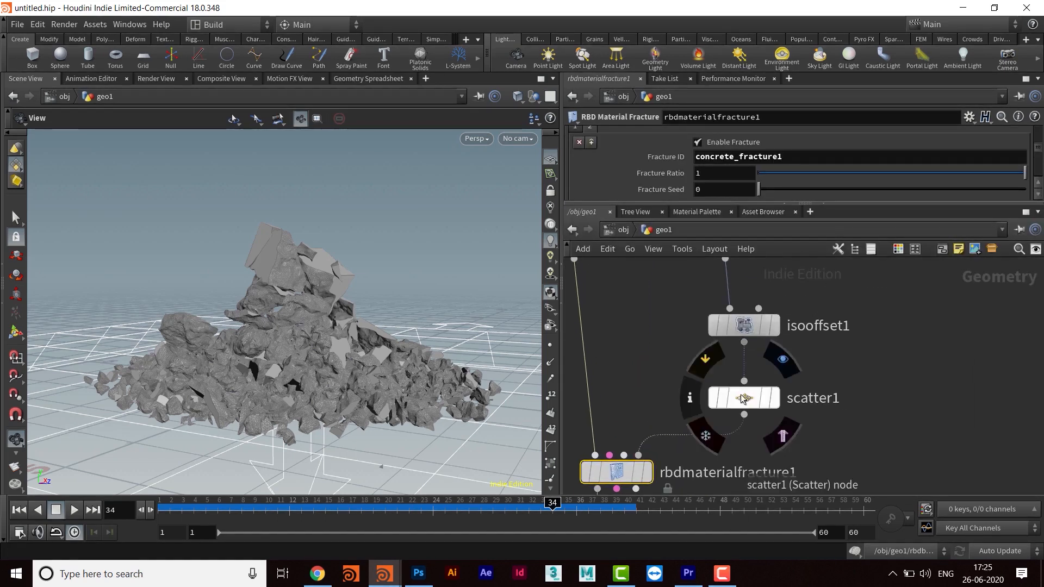
{"action": "left_click", "coordinate": [747, 389]}
{"action": "left_click_drag", "start_coordinate": [734, 203], "coordinate": [734, 307]}
{"action": "double_click", "coordinate": [672, 264]}
{"action": "type", "text": "50"}
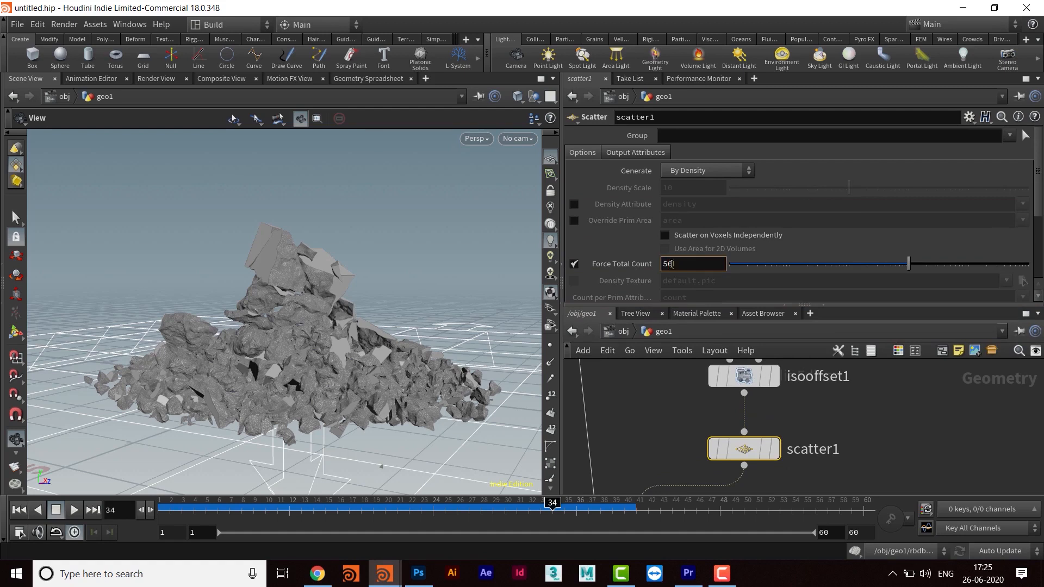
{"action": "key", "text": "Return"}
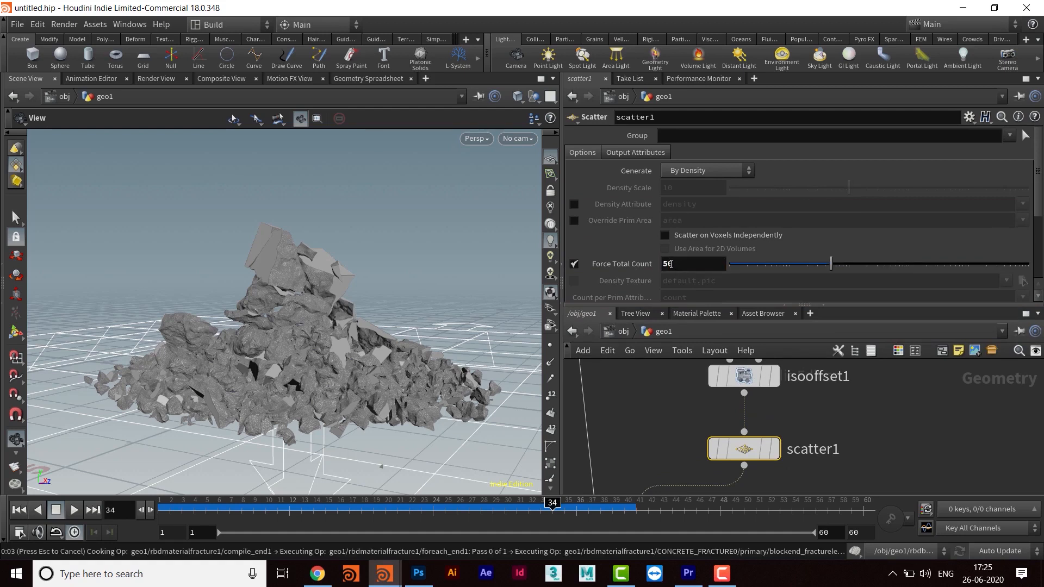
{"action": "left_click", "coordinate": [691, 265]}
{"action": "type", "text": "0"}
{"action": "key", "text": "Return"}
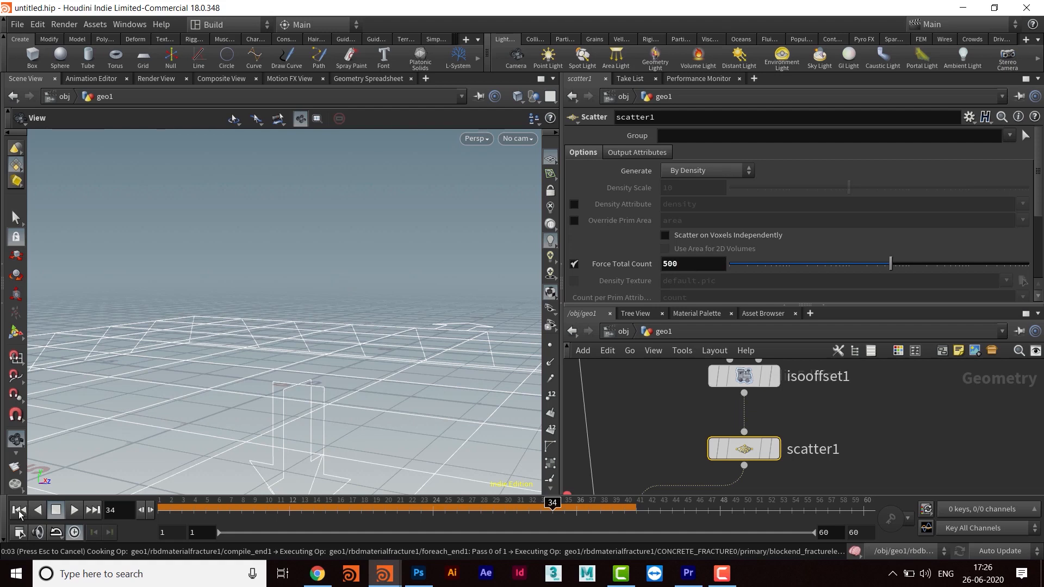
Return to frame 1, view the whole fractured column, and play the simulation to frame 3.
{"action": "left_click", "coordinate": [19, 511]}
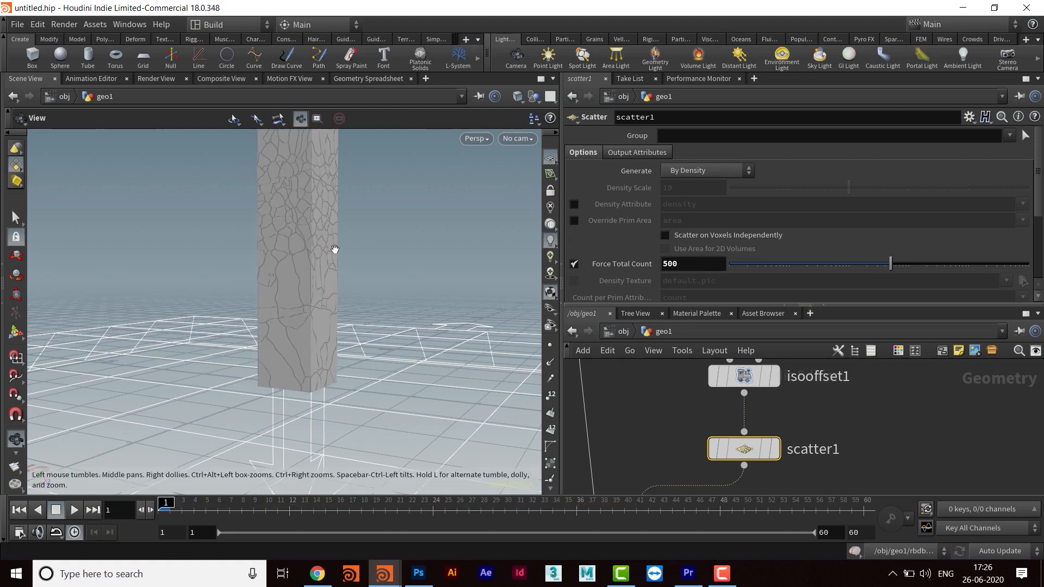
{"action": "middle_click_drag", "start_coordinate": [335, 249], "coordinate": [384, 350]}
{"action": "left_click_drag", "start_coordinate": [384, 350], "coordinate": [370, 375]}
{"action": "right_click_drag", "start_coordinate": [370, 375], "coordinate": [333, 367]}
{"action": "left_click_drag", "start_coordinate": [332, 368], "coordinate": [336, 389]}
{"action": "left_click", "coordinate": [74, 510]}
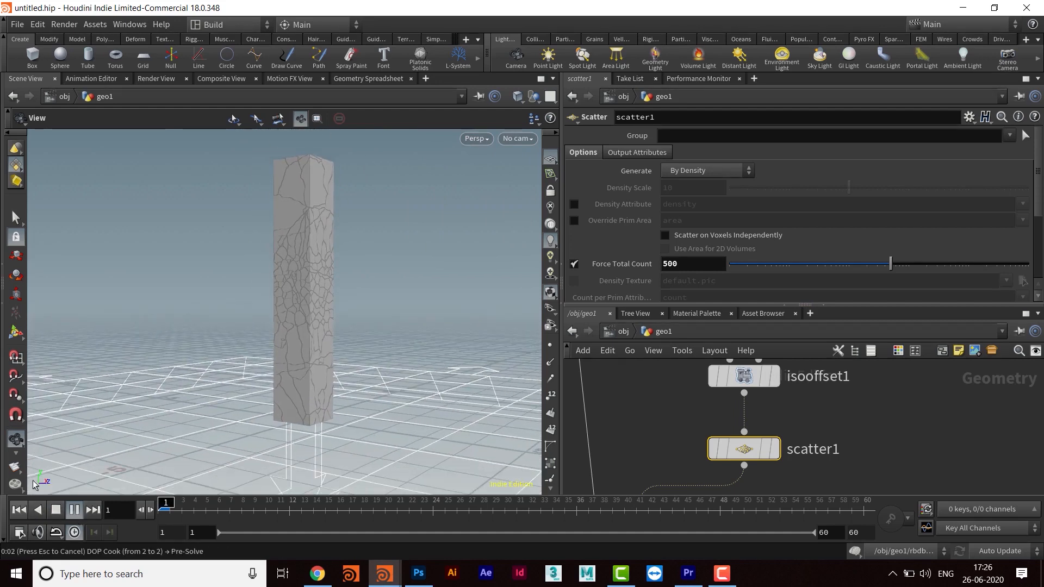
{"action": "key", "text": "Escape"}
Set Scatter Points of the first Detail fracture level of rbdmaterialfracture1 to 5.
{"action": "mouse_move", "coordinate": [853, 414]}
{"action": "middle_mouse_down"}
{"action": "mouse_move", "coordinate": [844, 443]}
{"action": "mouse_move", "coordinate": [832, 436]}
{"action": "mouse_move", "coordinate": [872, 422]}
{"action": "mouse_move", "coordinate": [840, 423]}
{"action": "middle_mouse_up"}
{"action": "left_click", "coordinate": [696, 418]}
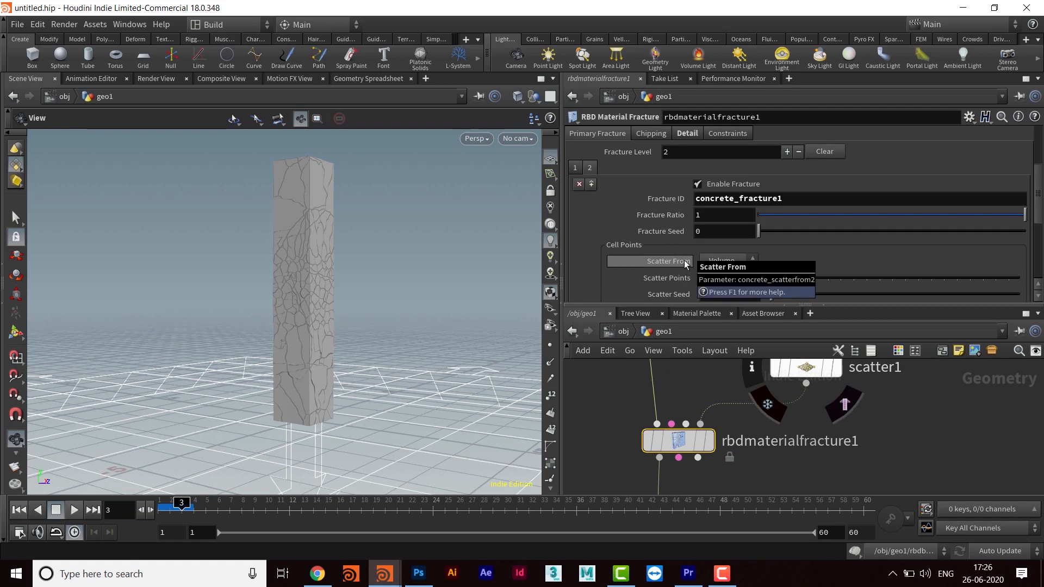
{"action": "left_click", "coordinate": [574, 167]}
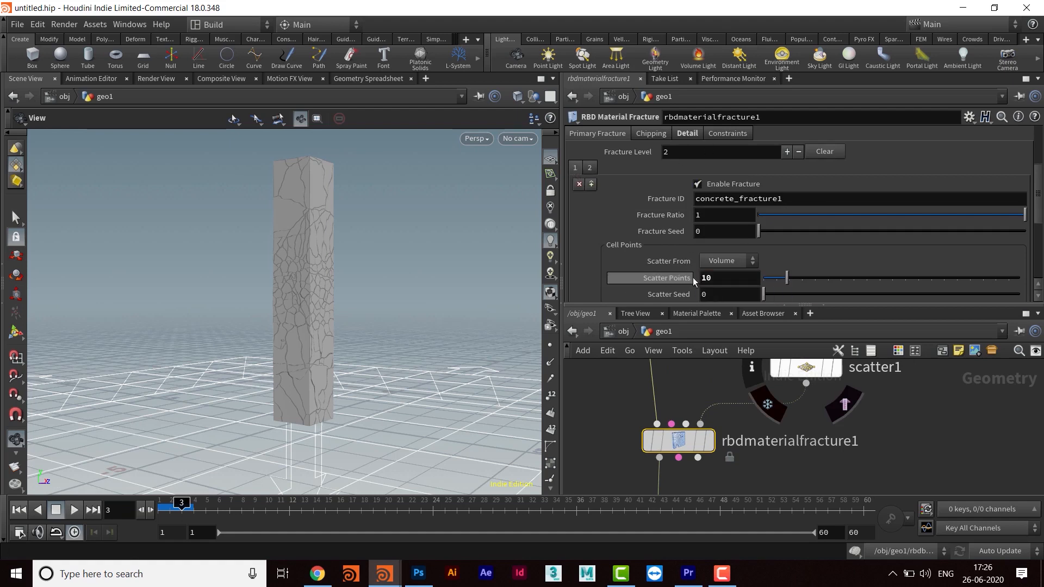
{"action": "type", "text": "5"}
{"action": "key", "text": "Return"}
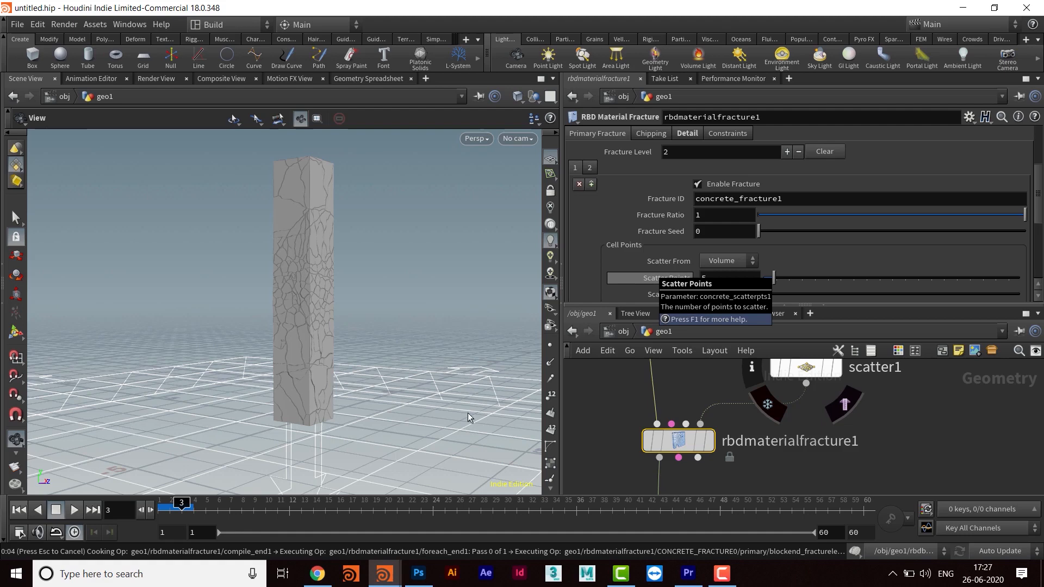
Examine the column's fracture pattern at frame 1, play the collapse to frame 10 and return to the first frame.
{"action": "key", "text": "ctrl+Up"}
{"action": "left_click_drag", "start_coordinate": [482, 331], "coordinate": [245, 305]}
{"action": "right_click_drag", "start_coordinate": [245, 304], "coordinate": [390, 306]}
{"action": "left_click_drag", "start_coordinate": [390, 306], "coordinate": [326, 329]}
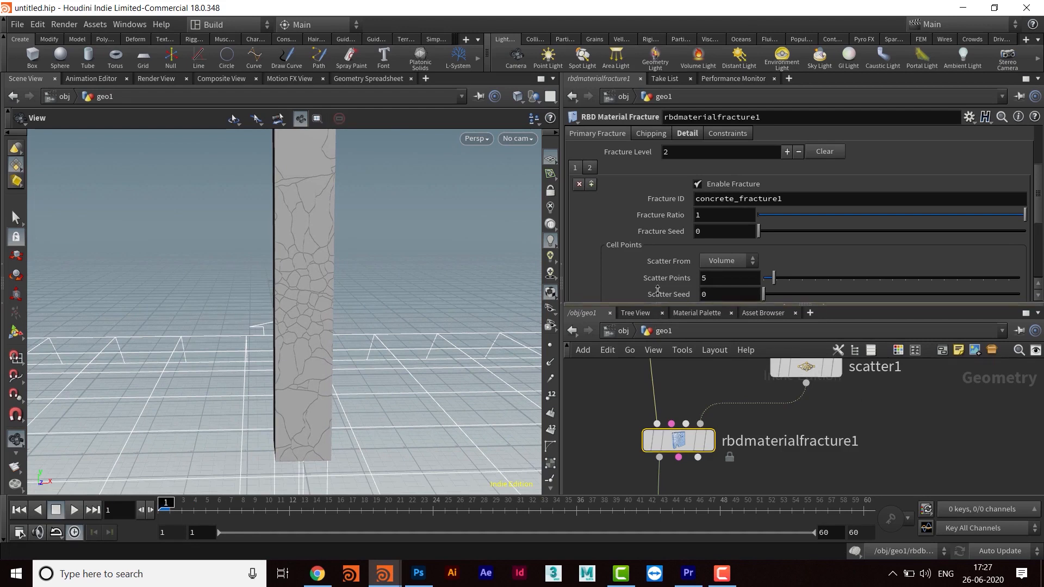
{"action": "left_click_drag", "start_coordinate": [657, 305], "coordinate": [658, 218]}
{"action": "middle_click_drag", "start_coordinate": [778, 426], "coordinate": [780, 342]}
{"action": "middle_click_drag", "start_coordinate": [714, 370], "coordinate": [732, 352]}
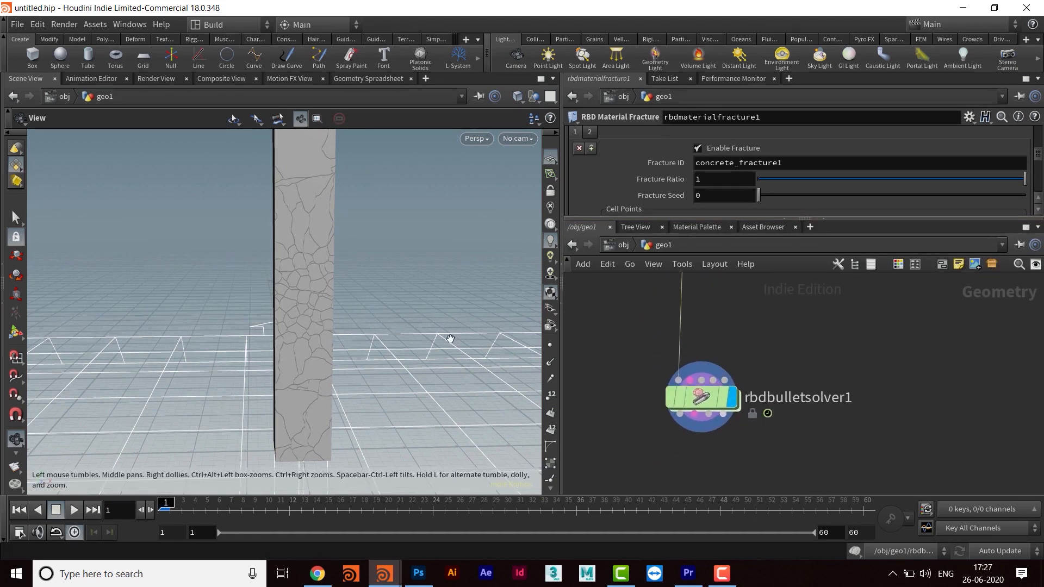
{"action": "left_click_drag", "start_coordinate": [415, 293], "coordinate": [340, 366]}
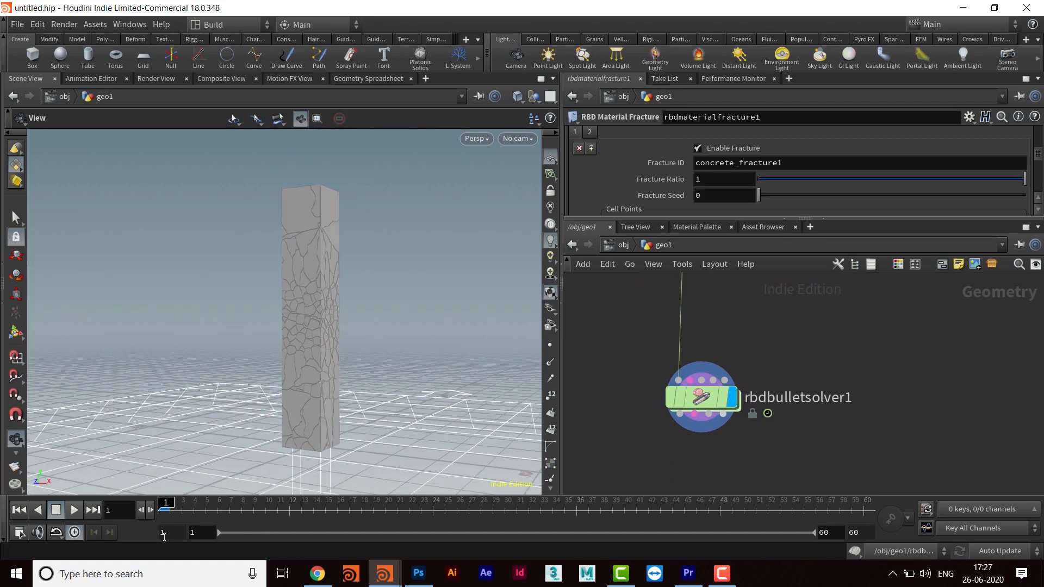
{"action": "left_click", "coordinate": [74, 510]}
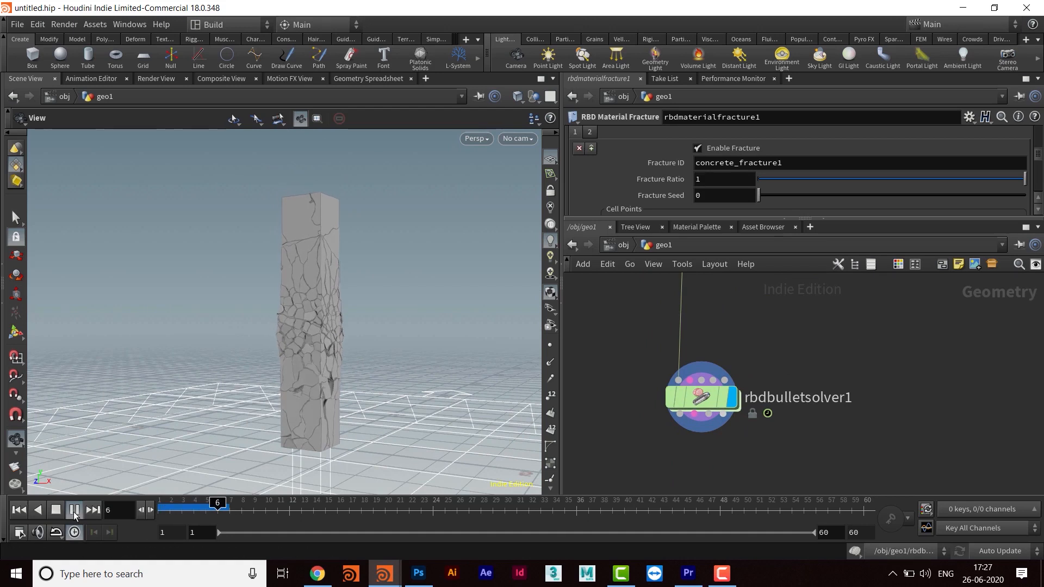
{"action": "left_click", "coordinate": [74, 511]}
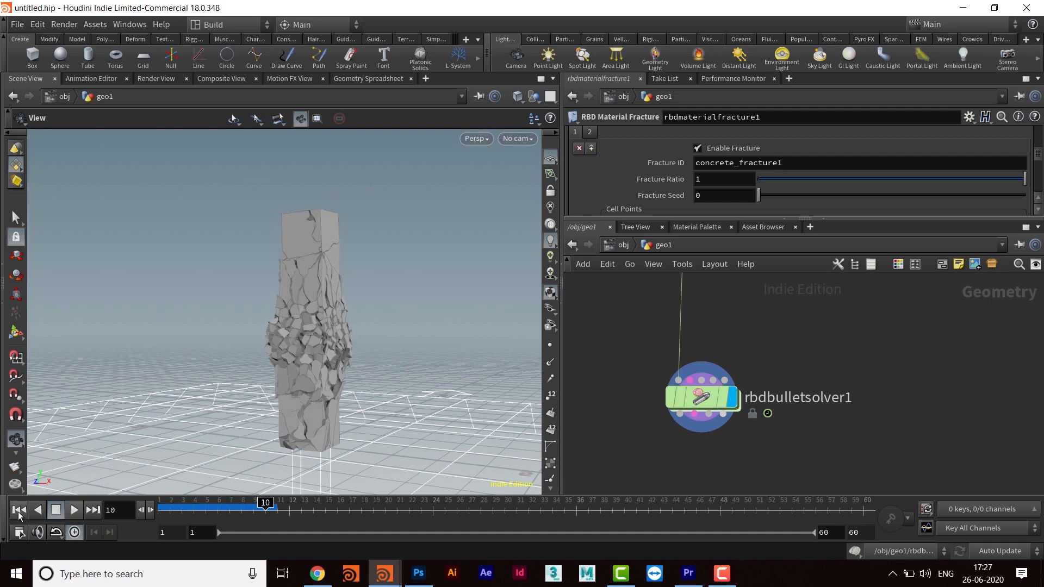
{"action": "left_click", "coordinate": [20, 512]}
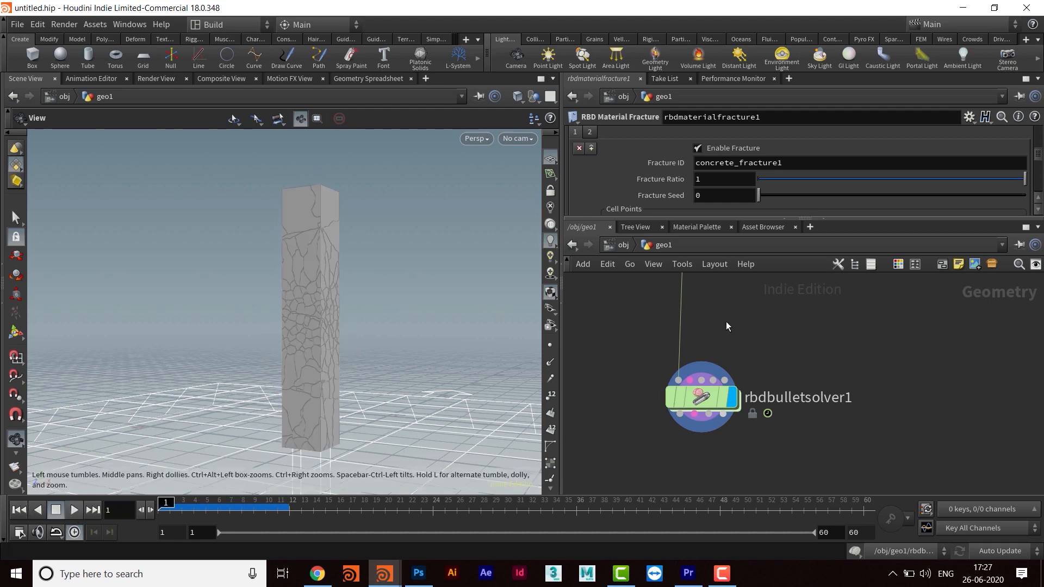
Connect the Constraint Geometry output of rbdmaterialfracture1 to the Constraint Geometry input of rbdbulletsolver1.
{"action": "middle_click_drag", "start_coordinate": [726, 321], "coordinate": [717, 379]}
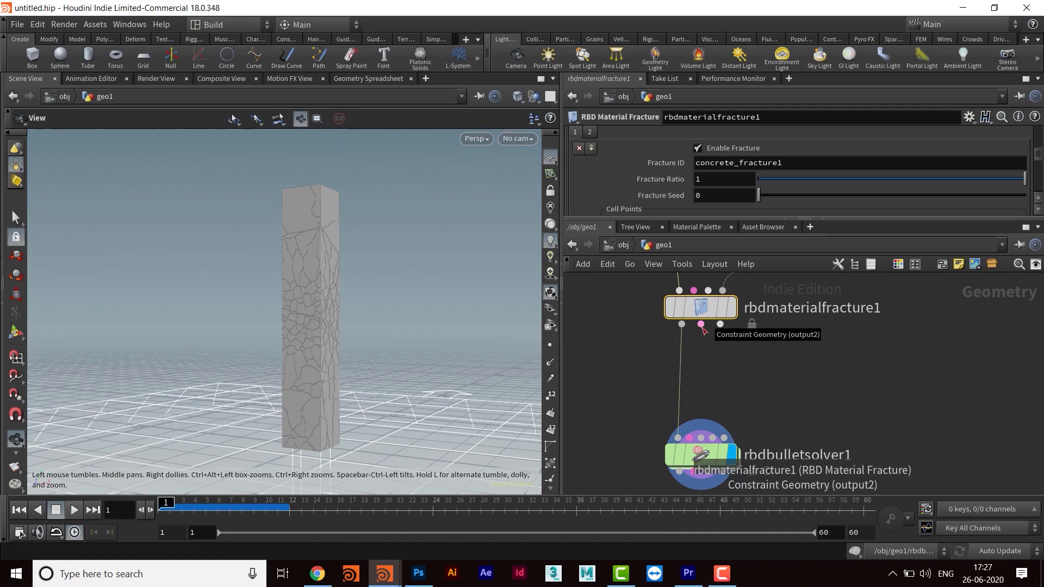
{"action": "mouse_move", "coordinate": [691, 444]}
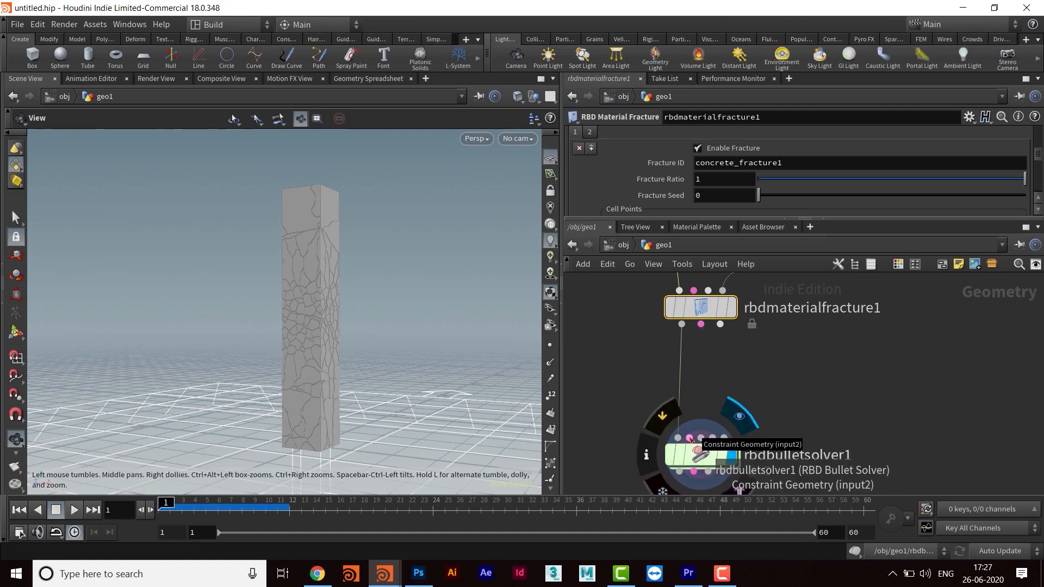
{"action": "left_click_drag", "start_coordinate": [701, 325], "coordinate": [701, 435]}
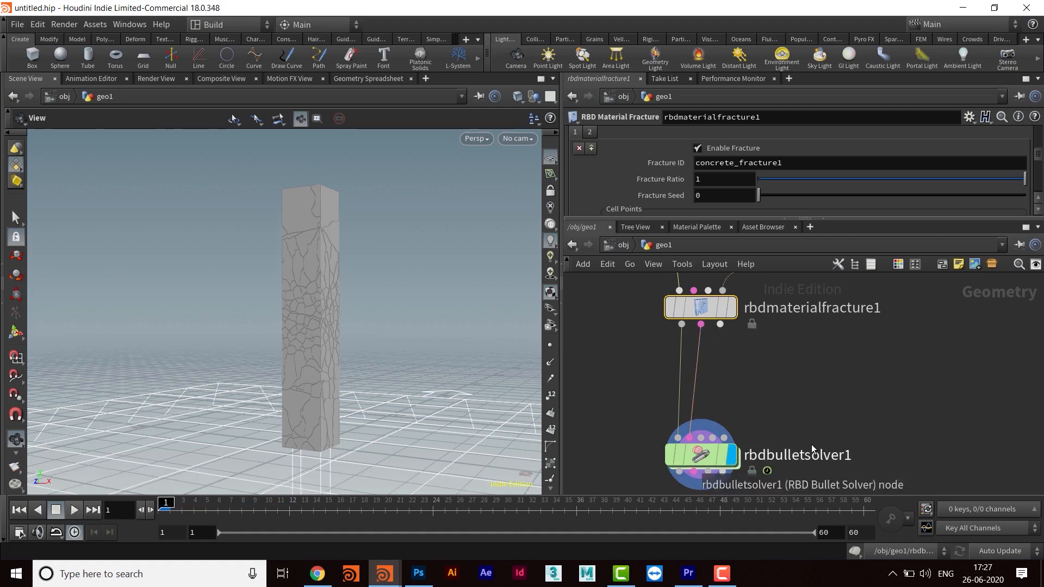
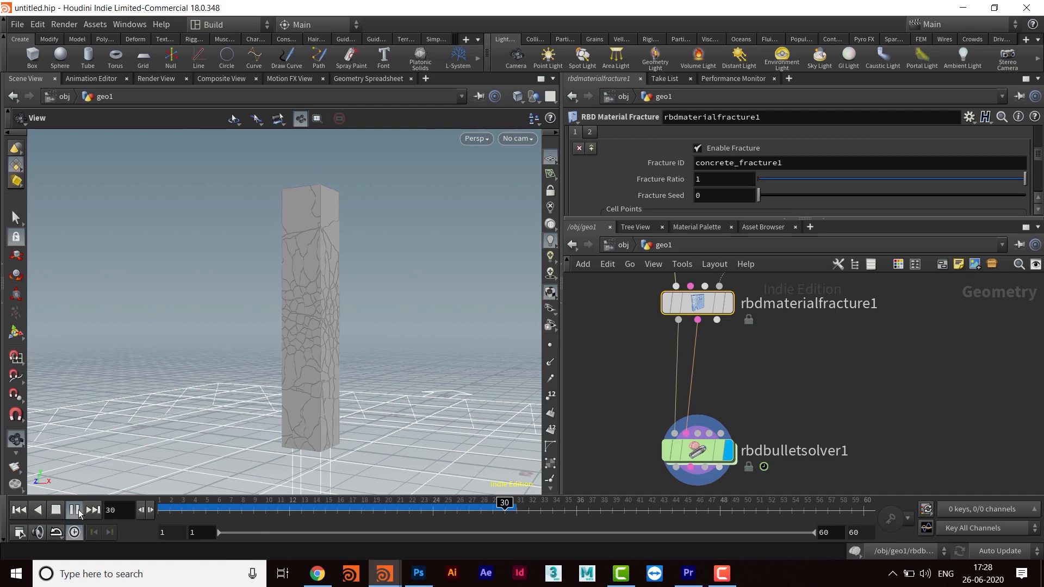
Play the constrained column simulation past frame 30, return to frame 1 and examine the column from several angles.
{"action": "left_click", "coordinate": [74, 510]}
{"action": "left_click", "coordinate": [170, 514]}
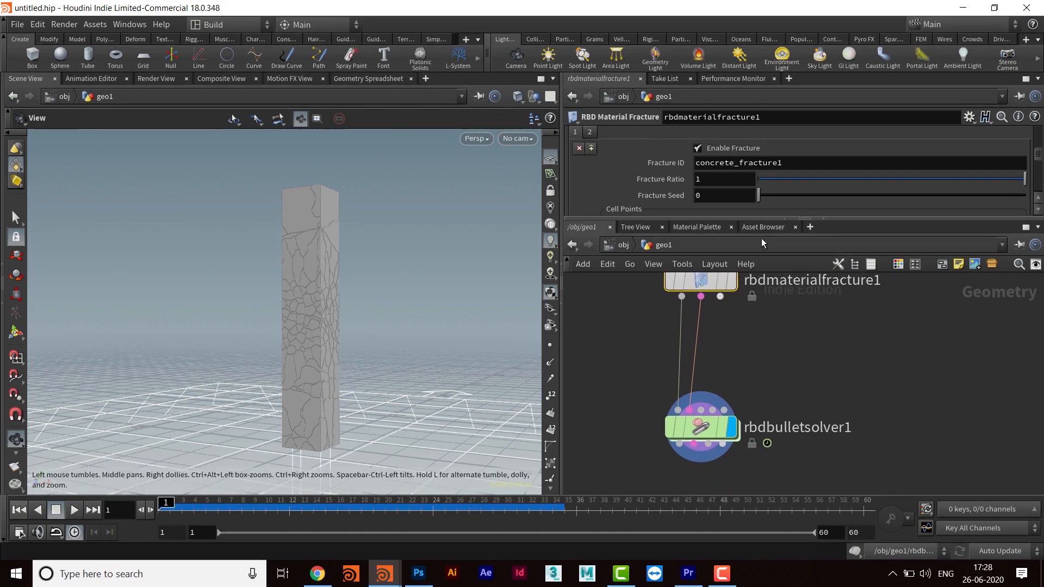
{"action": "left_click_drag", "start_coordinate": [761, 220], "coordinate": [760, 188]}
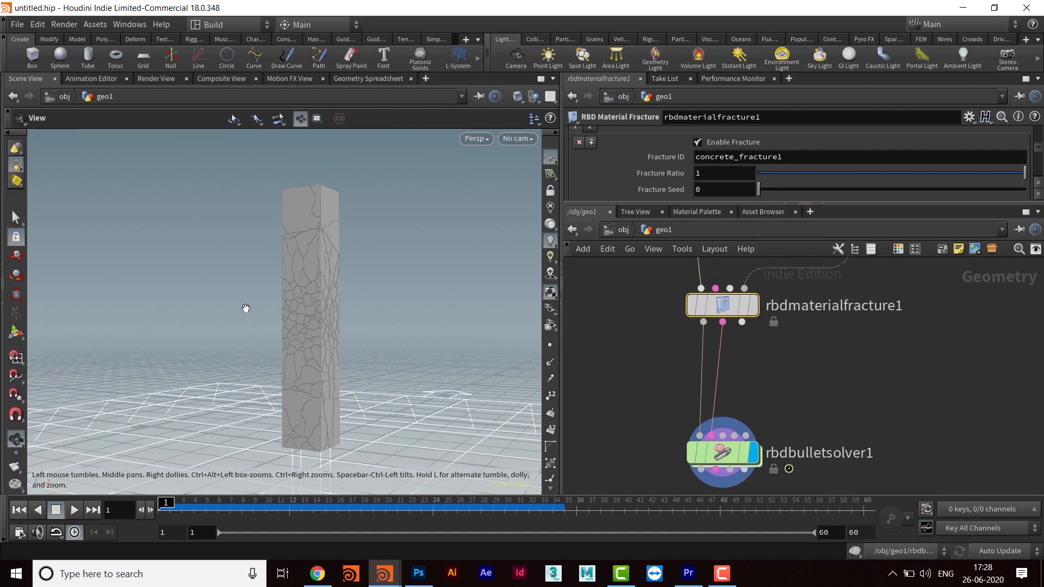
{"action": "left_click_drag", "start_coordinate": [323, 317], "coordinate": [78, 292]}
{"action": "left_click_drag", "start_coordinate": [182, 321], "coordinate": [203, 329]}
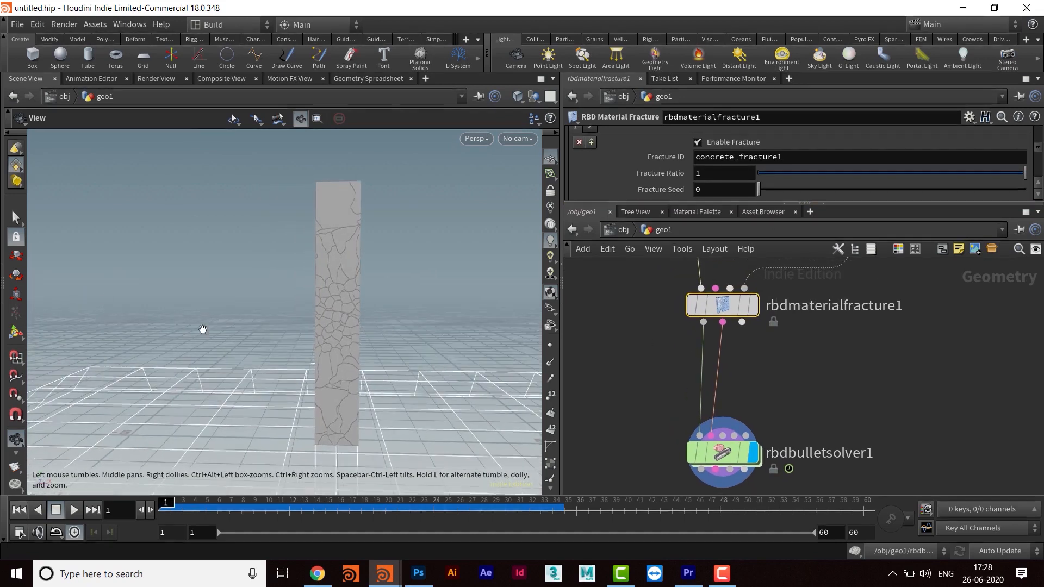
{"action": "mouse_move", "coordinate": [436, 356]}
{"action": "left_mouse_down"}
{"action": "mouse_move", "coordinate": [357, 366]}
{"action": "mouse_move", "coordinate": [366, 366]}
{"action": "mouse_move", "coordinate": [340, 334]}
{"action": "mouse_move", "coordinate": [328, 345]}
{"action": "mouse_move", "coordinate": [430, 350]}
{"action": "left_mouse_up"}
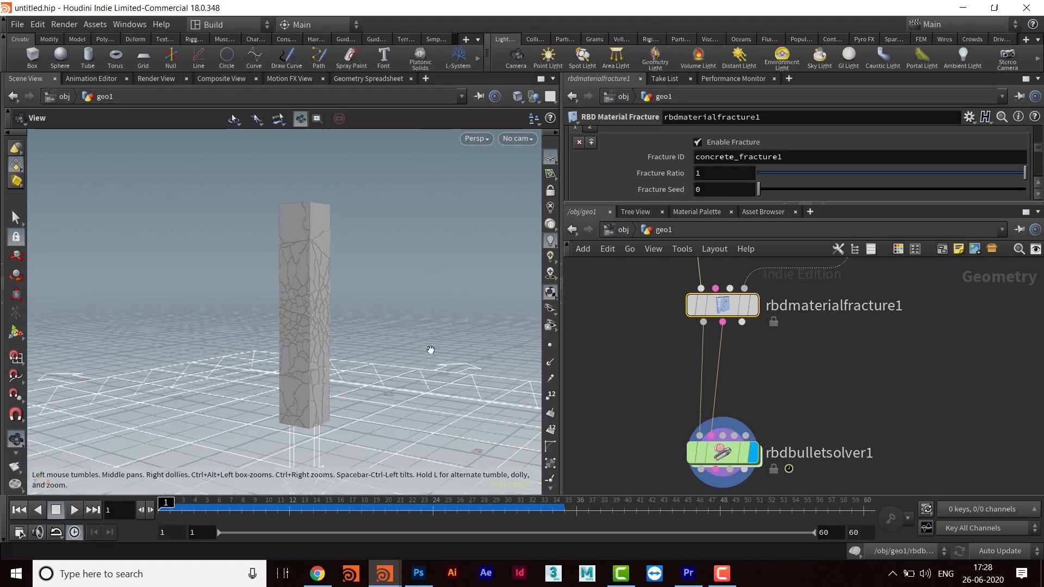
Add a Sphere node to the geo1 network beside rbdmaterialfracture1.
{"action": "key", "text": "Tab"}
{"action": "type", "text": "sphere"}
{"action": "key", "text": "Return"}
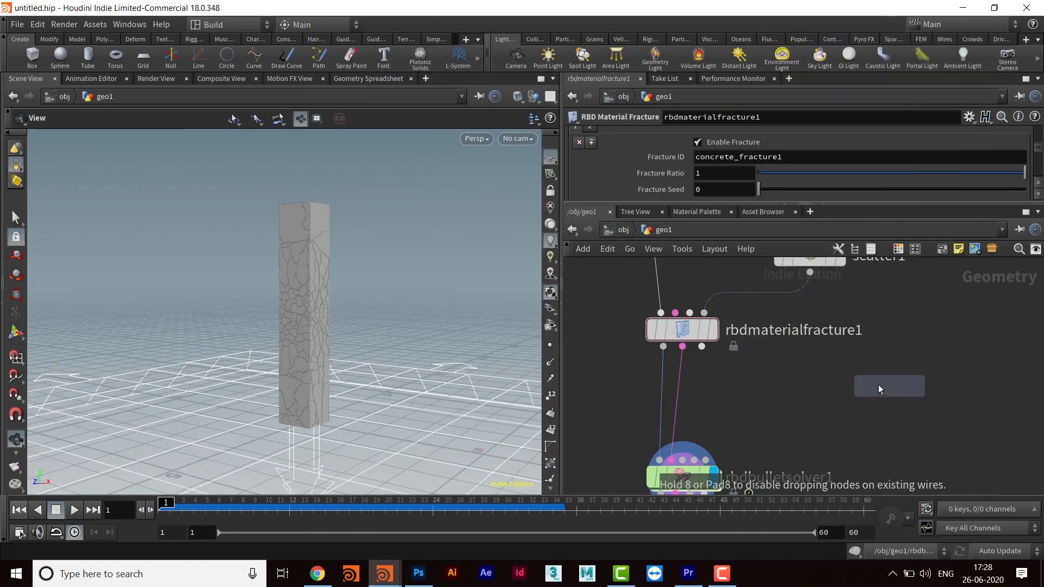
{"action": "left_click", "coordinate": [876, 365]}
{"action": "middle_click_drag", "start_coordinate": [849, 416], "coordinate": [775, 393]}
{"action": "left_click_drag", "start_coordinate": [834, 337], "coordinate": [854, 299]}
Add a Transform node fed by sphere2 and set its Y translation to 3.
{"action": "middle_click_drag", "start_coordinate": [832, 367], "coordinate": [844, 364]}
{"action": "key", "text": "Tab"}
{"action": "type", "text": "trans"}
{"action": "key", "text": "Return"}
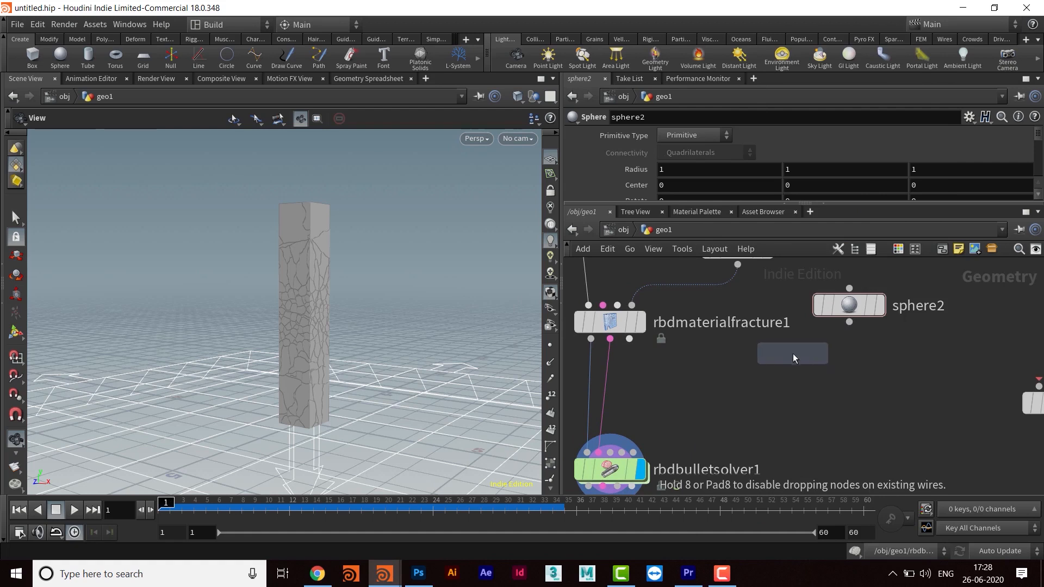
{"action": "left_click", "coordinate": [849, 383]}
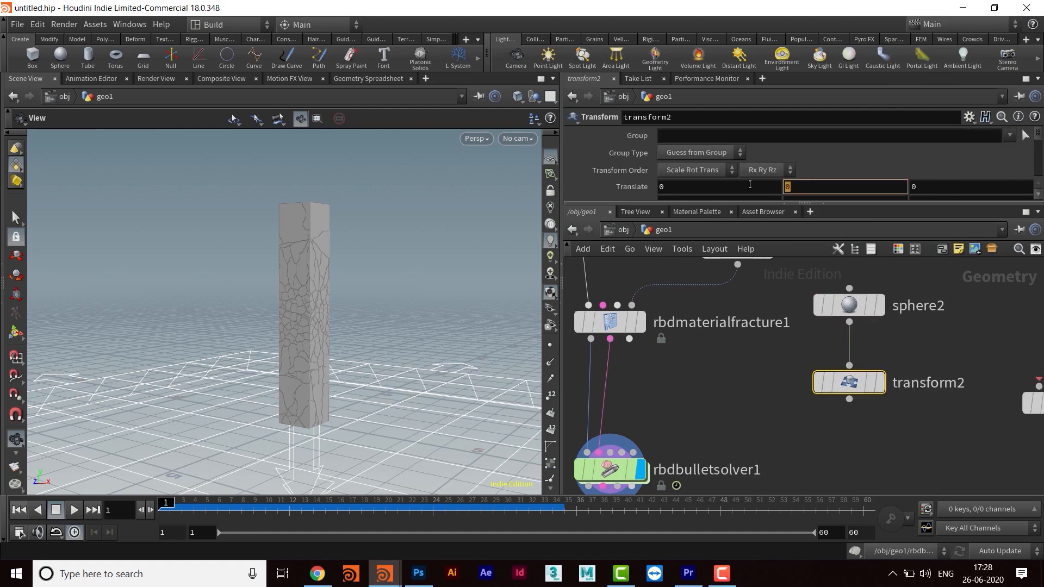
{"action": "key", "text": "Return"}
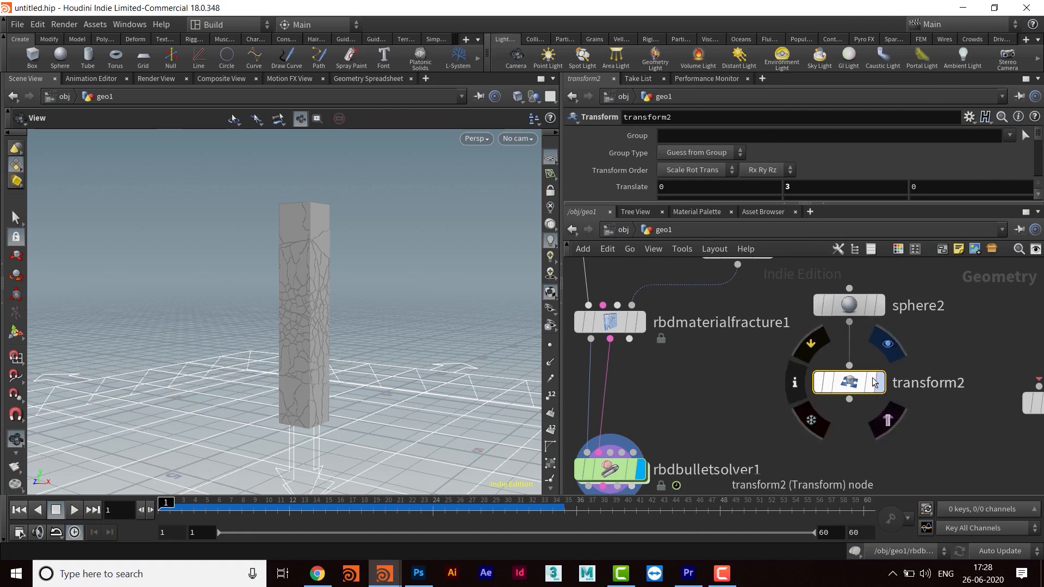
Set the primitive type of sphere2 to Polygon and its Frequency to 8.
{"action": "left_click", "coordinate": [849, 305]}
{"action": "left_click", "coordinate": [691, 140]}
{"action": "left_click", "coordinate": [693, 146]}
{"action": "left_click_drag", "start_coordinate": [745, 202], "coordinate": [745, 328]}
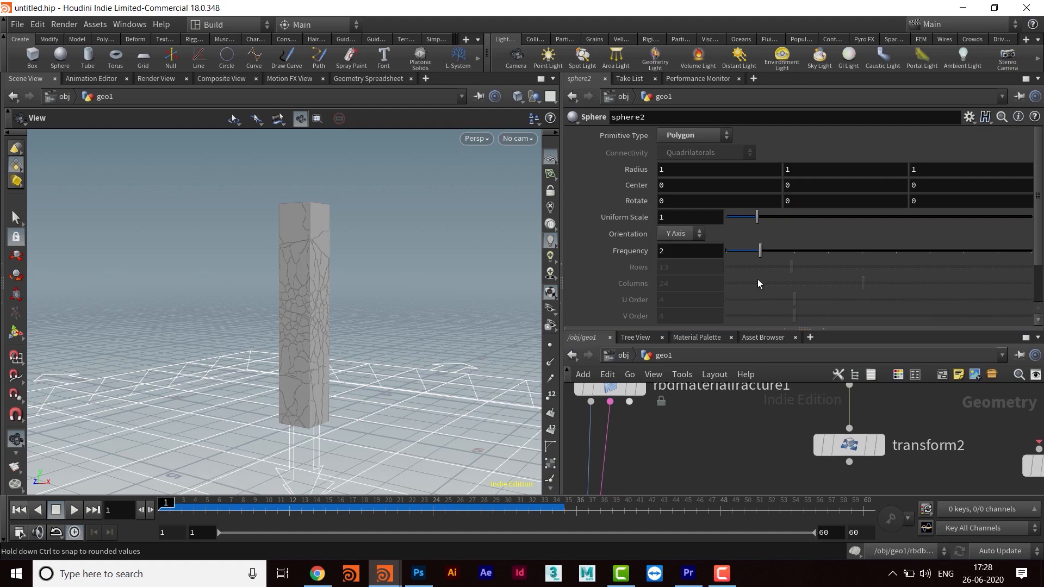
{"action": "left_click_drag", "start_coordinate": [763, 250], "coordinate": [931, 250]}
{"action": "double_click", "coordinate": [674, 251]}
{"action": "type", "text": "8"}
{"action": "key", "text": "Return"}
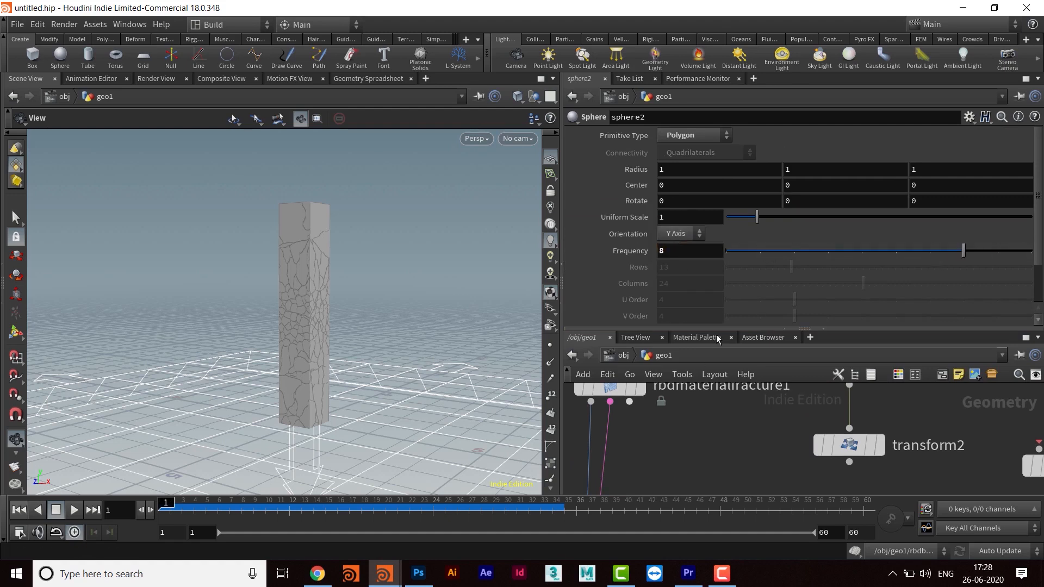
Connect the output of transform2 to the fourth input of rbdbulletsolver1 so the sphere acts as a collider.
{"action": "left_click_drag", "start_coordinate": [718, 329], "coordinate": [717, 205]}
{"action": "scroll", "coordinate": [742, 416], "scroll_direction": "down", "scroll_amount": 3}
{"action": "scroll", "coordinate": [742, 416], "scroll_direction": "up", "scroll_amount": 2}
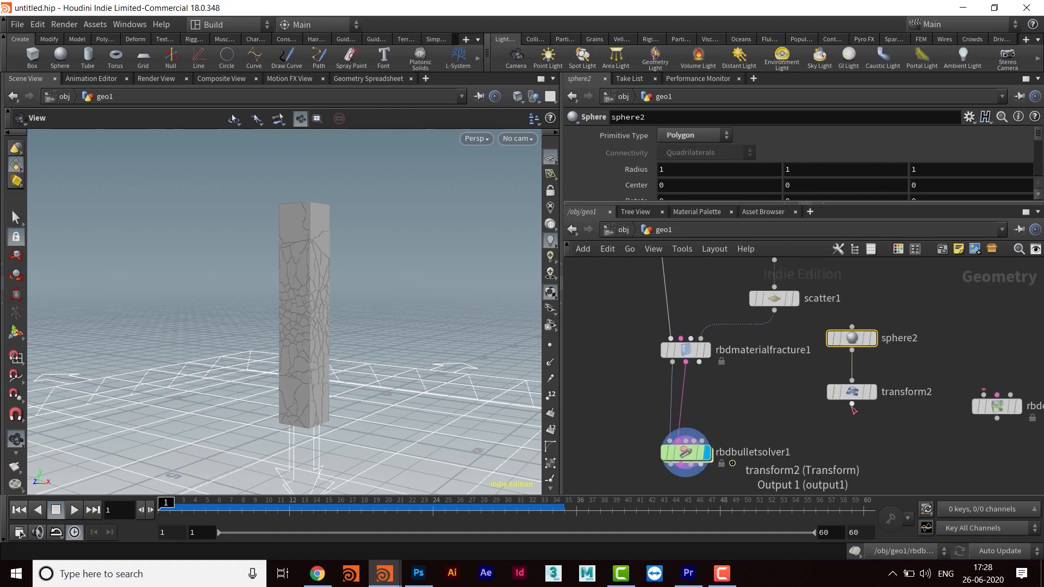
{"action": "left_click_drag", "start_coordinate": [853, 405], "coordinate": [700, 452]}
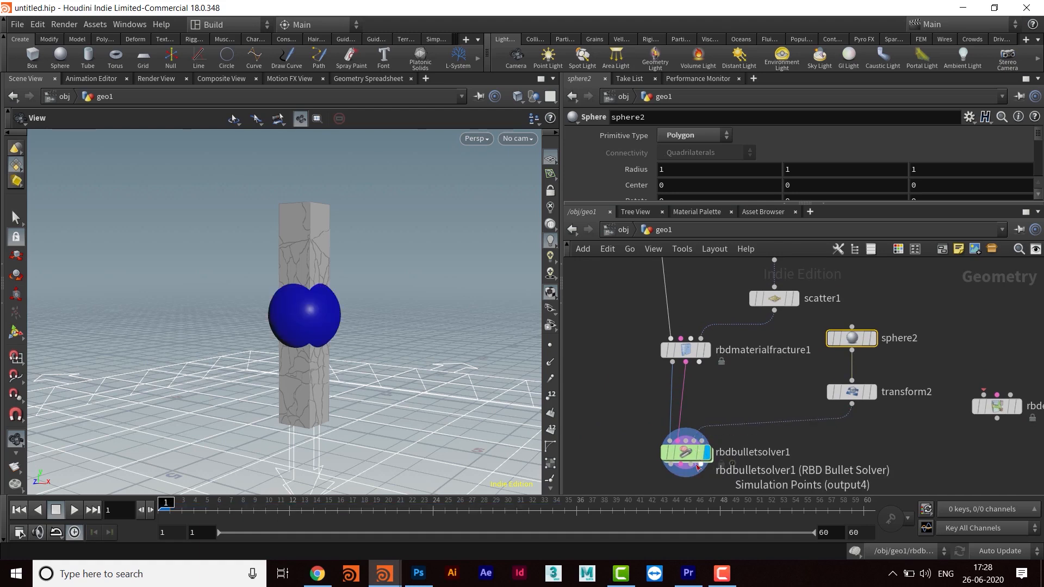
Set the Uniform Scale of sphere2 to 0.8, and reduce it further to 0.7.
{"action": "middle_click_drag", "start_coordinate": [878, 400], "coordinate": [838, 422]}
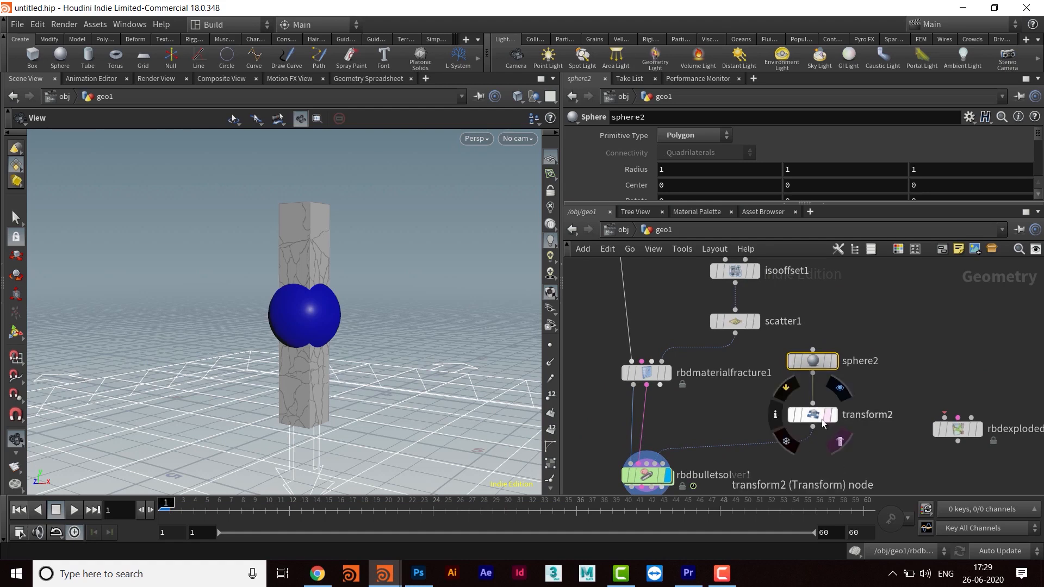
{"action": "left_click", "coordinate": [823, 422]}
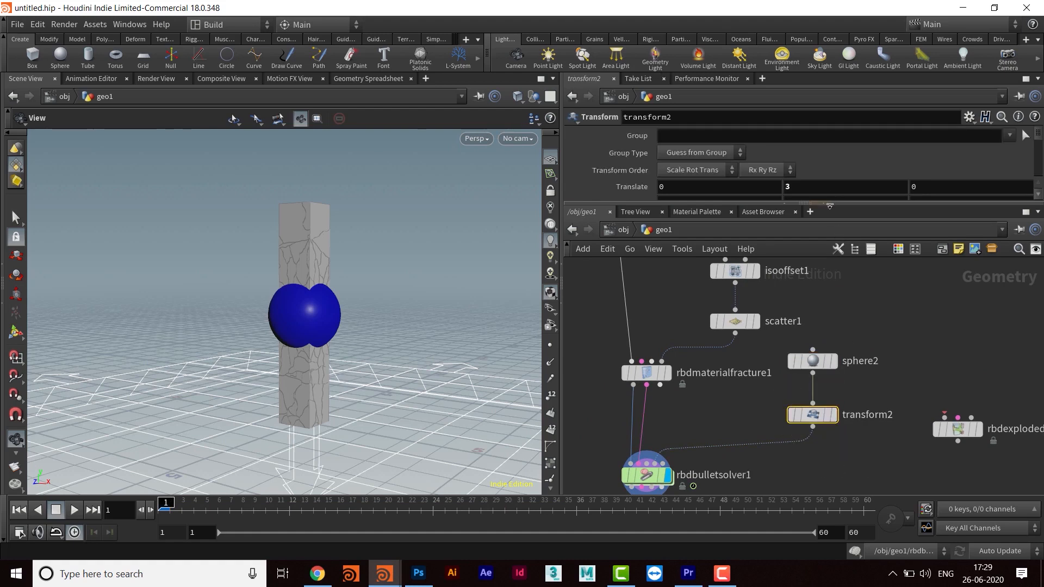
{"action": "left_click_drag", "start_coordinate": [829, 206], "coordinate": [830, 283]}
{"action": "left_click_drag", "start_coordinate": [293, 337], "coordinate": [340, 338]}
{"action": "left_click", "coordinate": [812, 401]}
{"action": "left_click", "coordinate": [659, 217]}
{"action": "type", "text": ".8"}
{"action": "key", "text": "Return"}
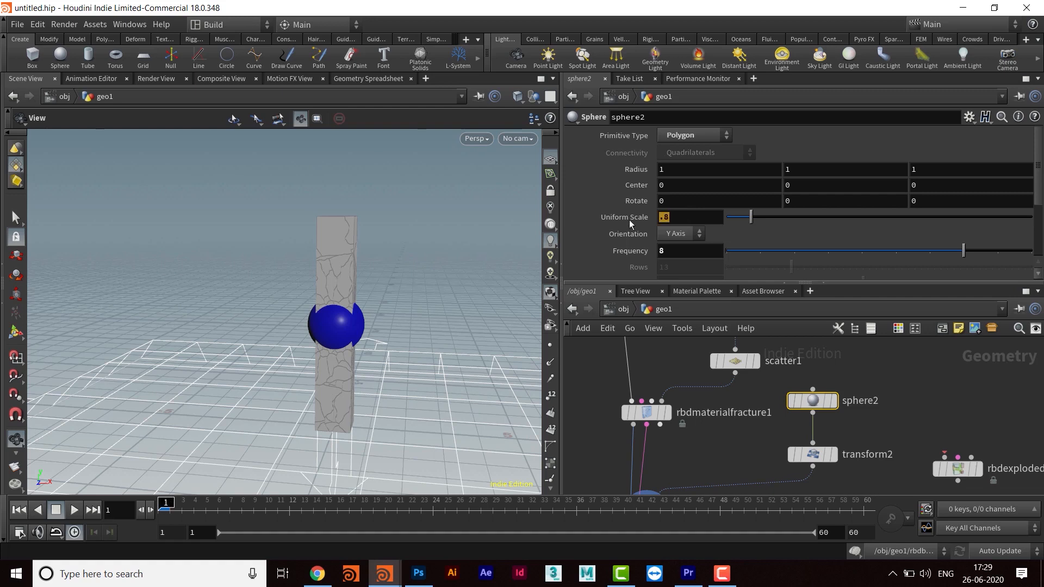
{"action": "type", "text": ".7"}
{"action": "key", "text": "Return"}
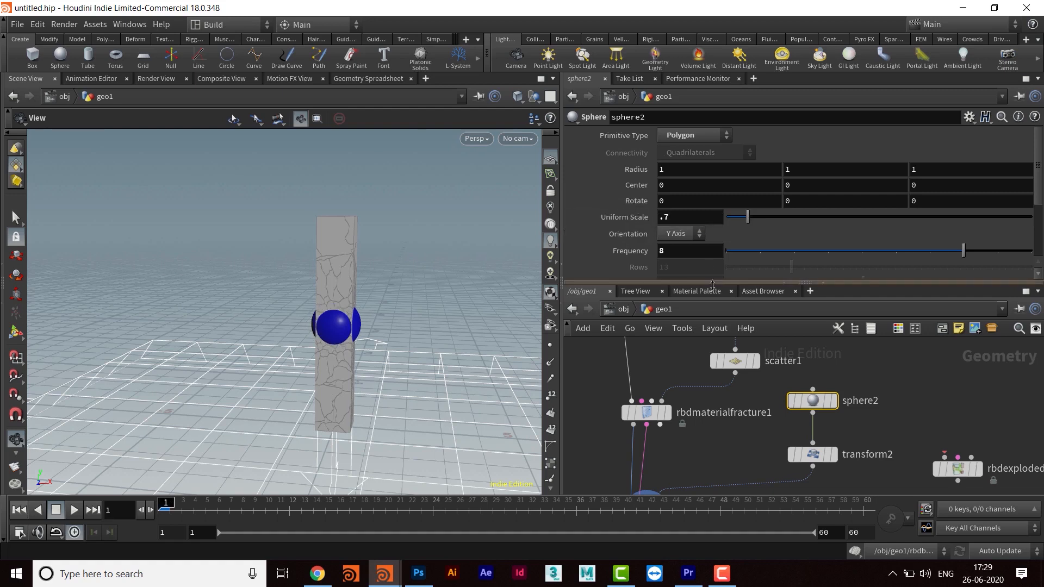
Set the Z translation of transform2 to -3, and increase the sphere's distance from the column by setting it to -4.
{"action": "left_click_drag", "start_coordinate": [707, 282], "coordinate": [707, 238]}
{"action": "left_click", "coordinate": [814, 432]}
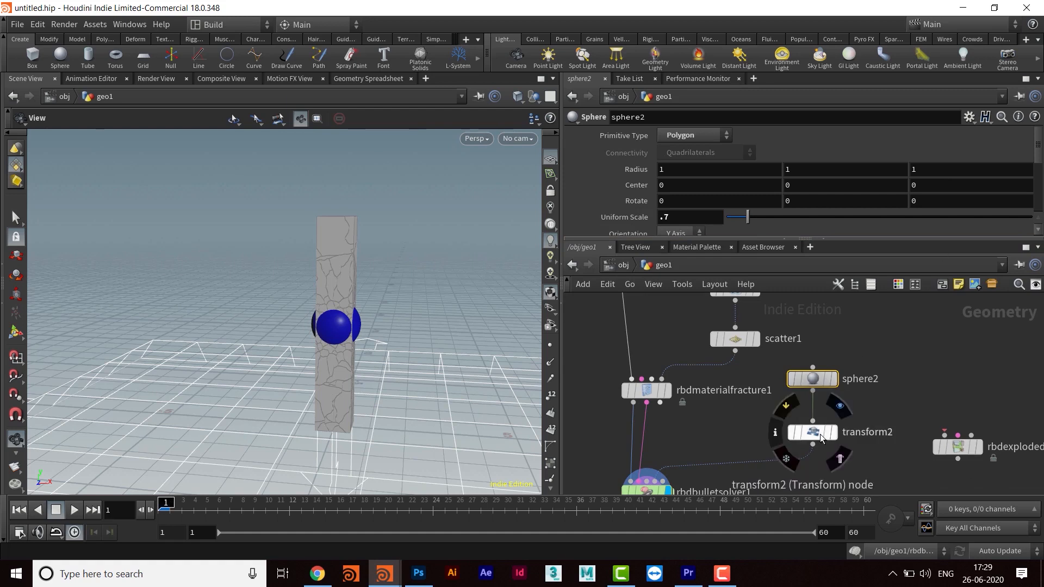
{"action": "left_click", "coordinate": [938, 185]}
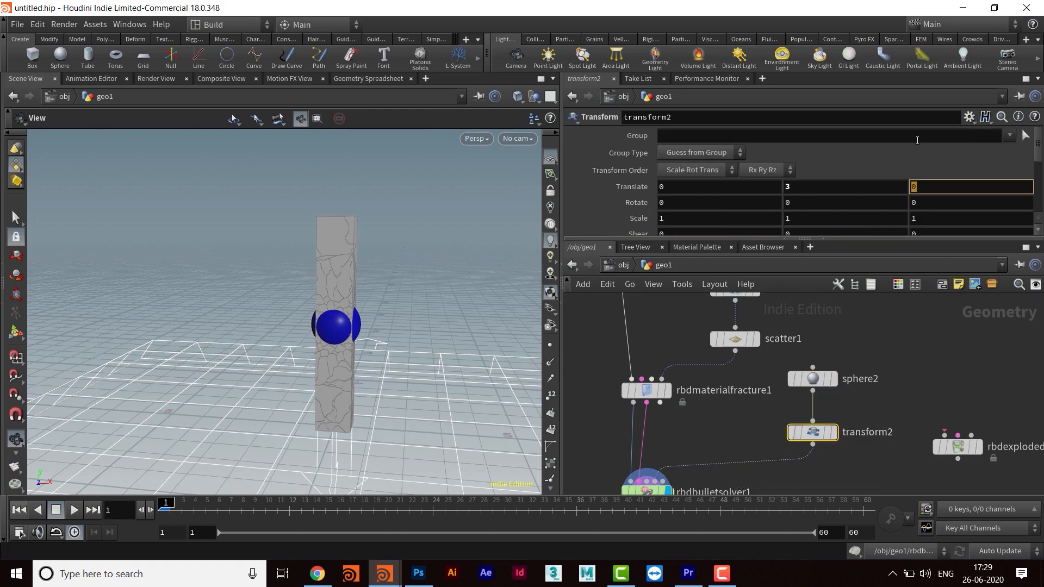
{"action": "type", "text": "-3"}
{"action": "key", "text": "Return"}
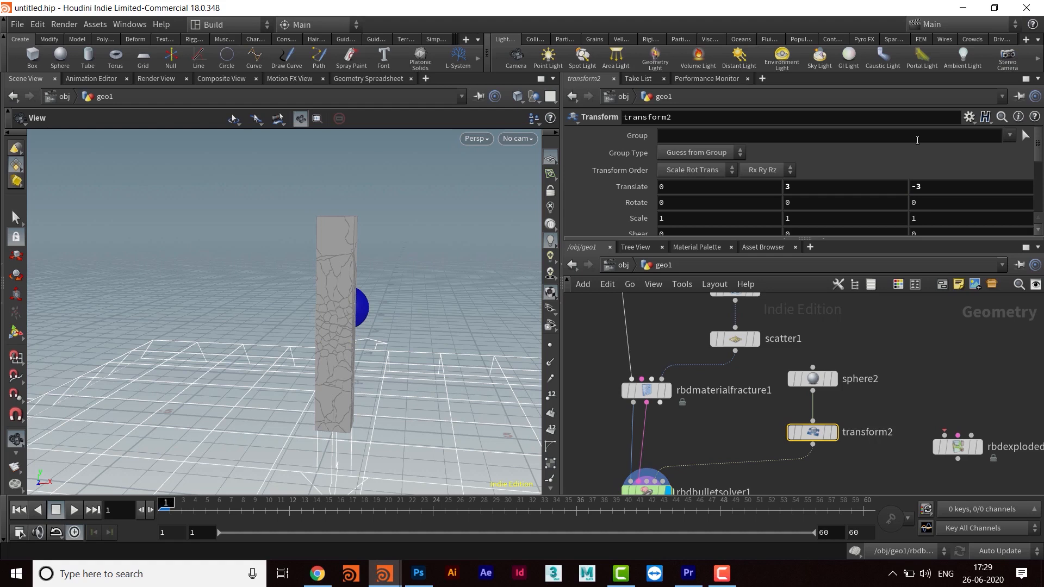
{"action": "left_click_drag", "start_coordinate": [216, 334], "coordinate": [381, 348]}
{"action": "left_click_drag", "start_coordinate": [928, 191], "coordinate": [893, 138]}
{"action": "key", "text": "Return"}
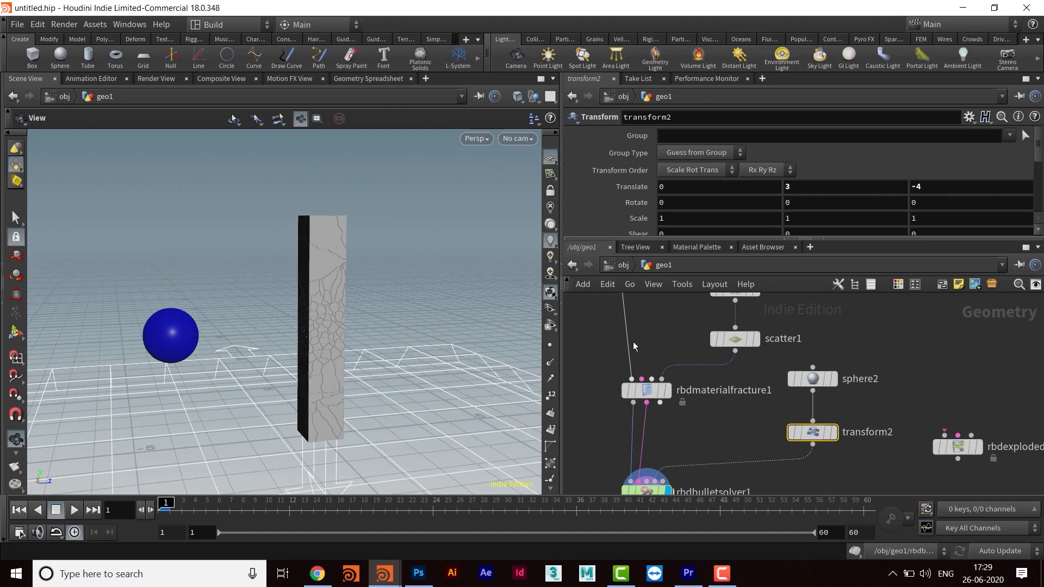
Play the simulation and inspect the sphere and fractured column for motion or collision.
{"action": "middle_click_drag", "start_coordinate": [735, 414], "coordinate": [786, 342]}
{"action": "middle_click_drag", "start_coordinate": [800, 426], "coordinate": [797, 412]}
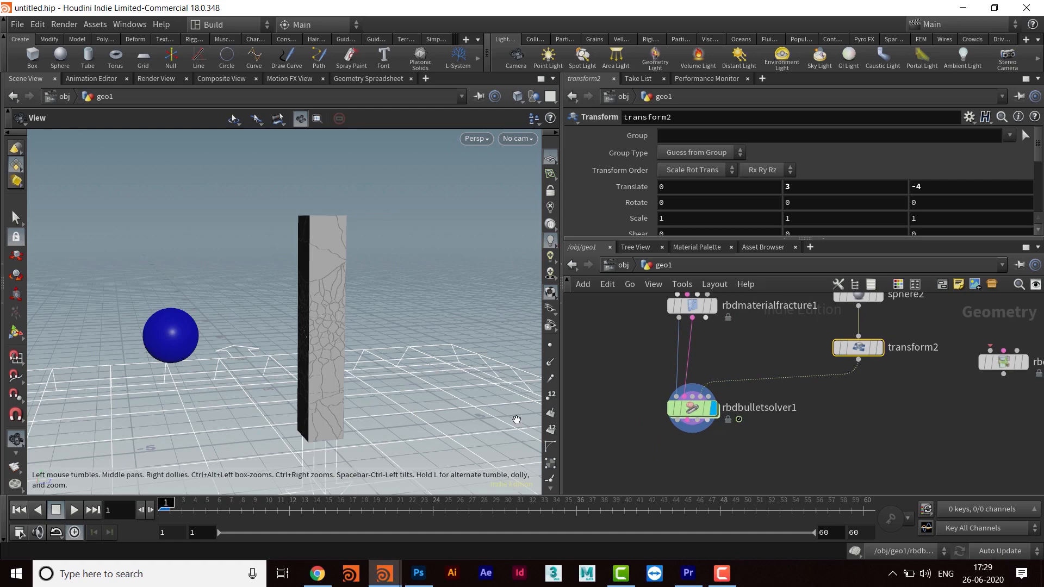
{"action": "left_click_drag", "start_coordinate": [391, 351], "coordinate": [343, 324]}
{"action": "middle_click_drag", "start_coordinate": [343, 325], "coordinate": [368, 333]}
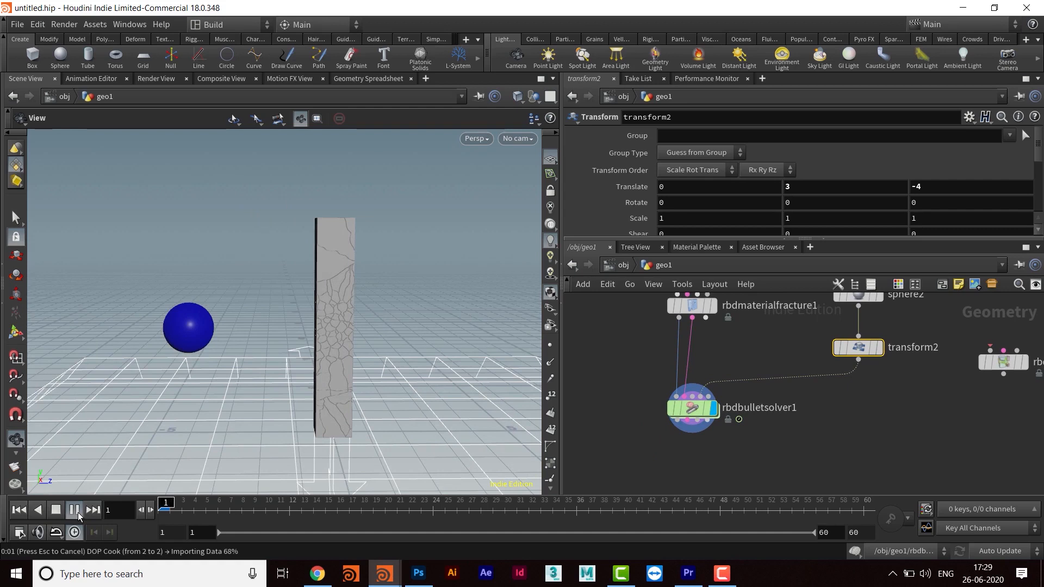
{"action": "left_click", "coordinate": [75, 509]}
{"action": "left_click_drag", "start_coordinate": [310, 287], "coordinate": [207, 313]}
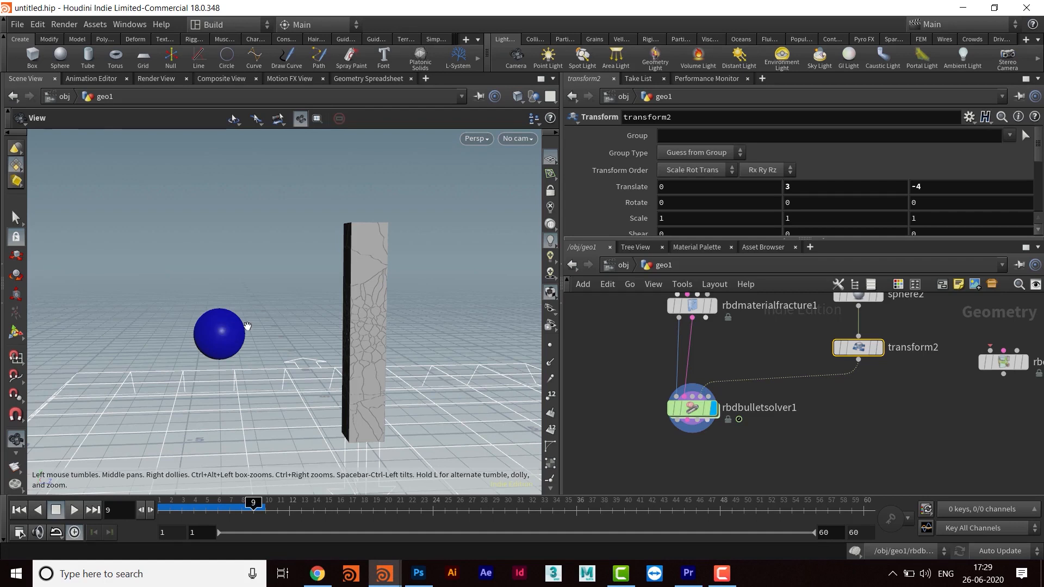
{"action": "middle_click_drag", "start_coordinate": [294, 355], "coordinate": [201, 326]}
{"action": "mouse_move", "coordinate": [214, 349]}
{"action": "left_mouse_down"}
{"action": "mouse_move", "coordinate": [227, 350]}
{"action": "mouse_move", "coordinate": [212, 351]}
{"action": "mouse_move", "coordinate": [212, 340]}
{"action": "left_mouse_up"}
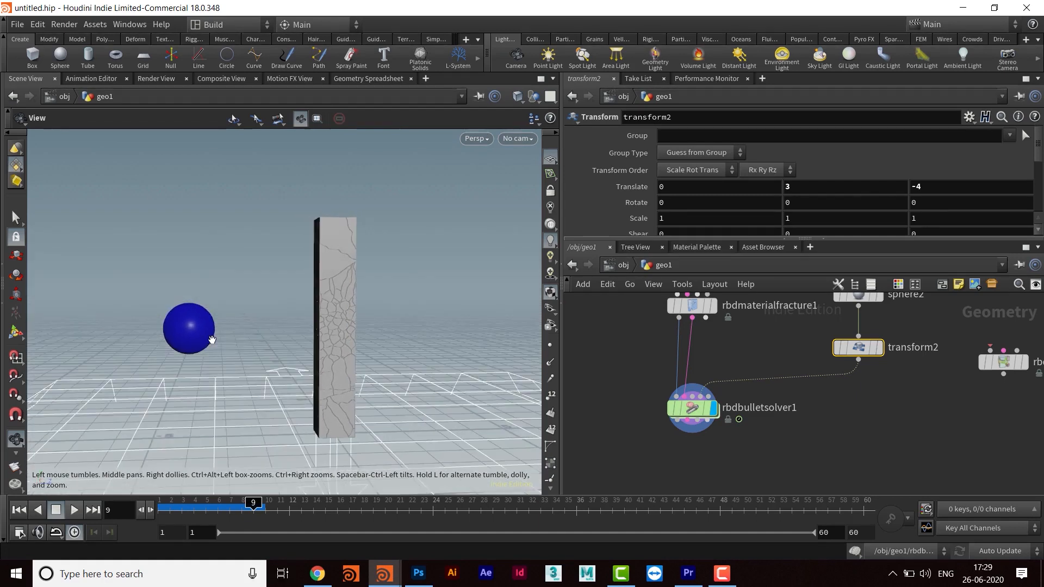
{"action": "left_click_drag", "start_coordinate": [294, 356], "coordinate": [315, 354]}
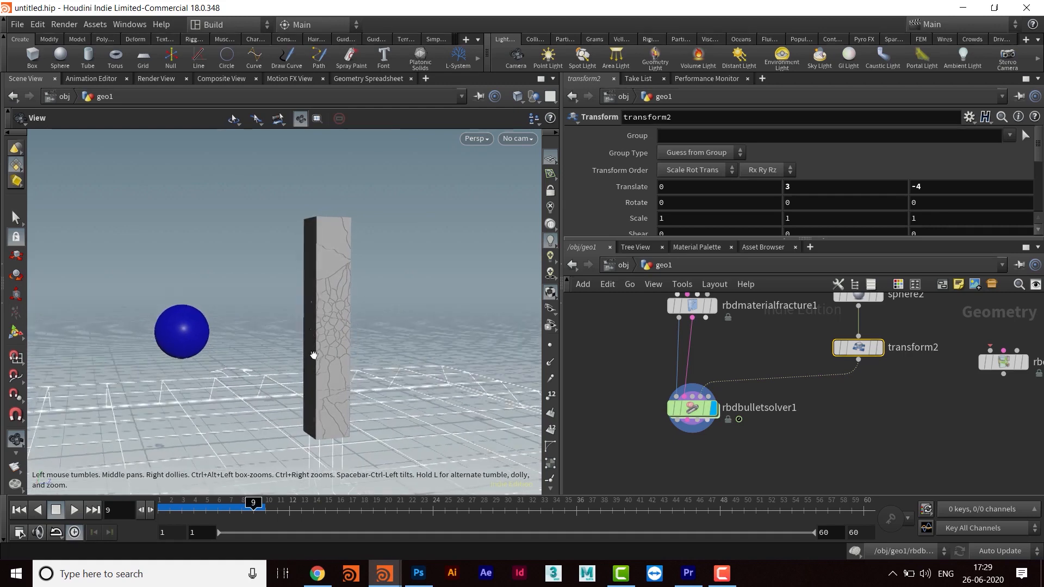
Insert a Point Velocity node between transform2 and the fourth input of rbdbulletsolver1.
{"action": "middle_click_drag", "start_coordinate": [867, 420], "coordinate": [854, 406]}
{"action": "left_click", "coordinate": [850, 397]}
{"action": "key", "text": "Tab"}
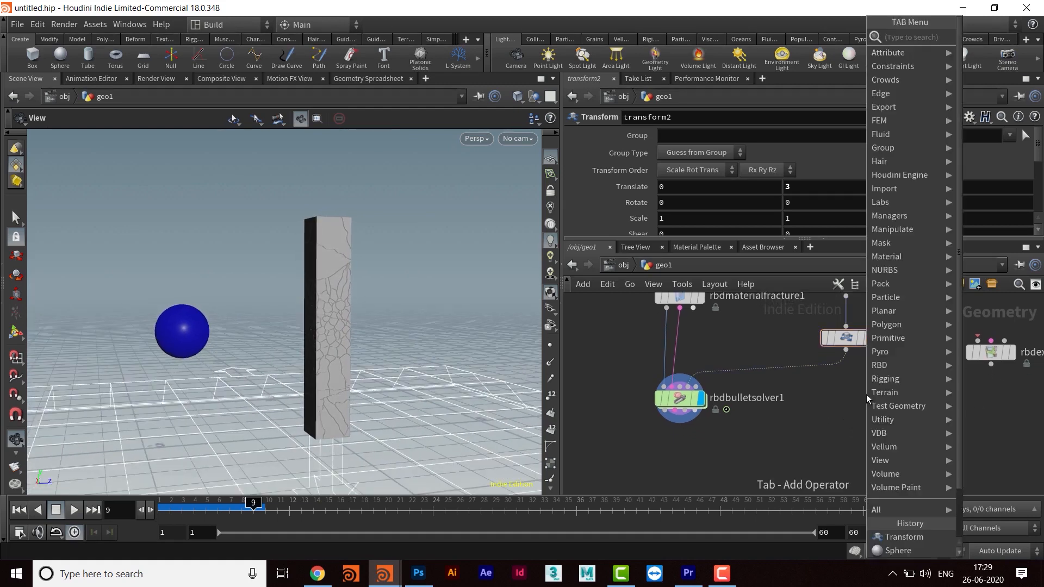
{"action": "type", "text": "pointv"}
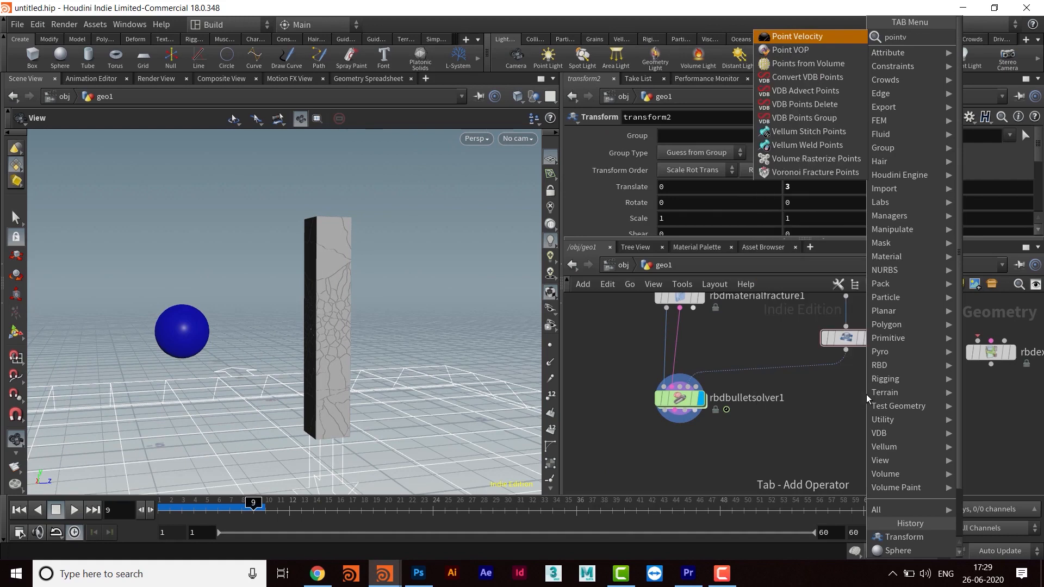
{"action": "key", "text": "Escape"}
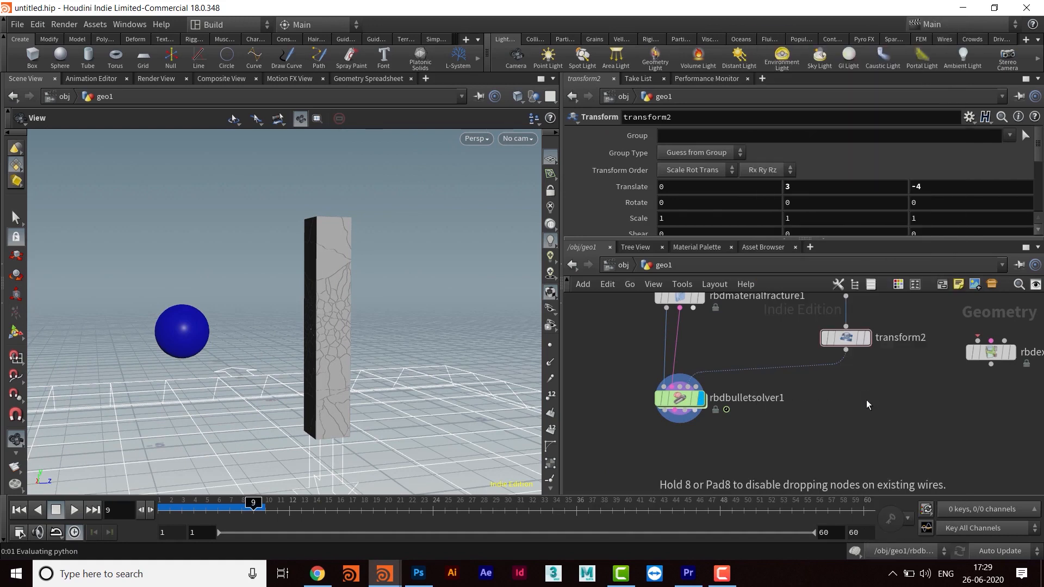
{"action": "left_click", "coordinate": [866, 399]}
{"action": "left_click_drag", "start_coordinate": [866, 398], "coordinate": [804, 375]}
{"action": "middle_click_drag", "start_coordinate": [876, 393], "coordinate": [849, 409]}
Set the Z component of Add Velocity on pointvelocity1 to 5.
{"action": "left_click_drag", "start_coordinate": [378, 310], "coordinate": [636, 274]}
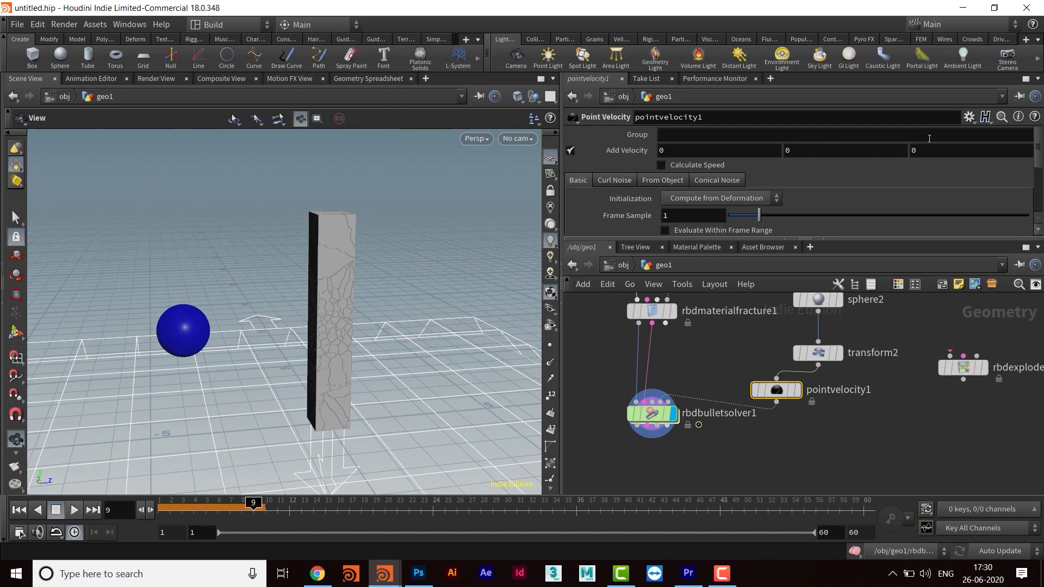
{"action": "type", "text": "5"}
{"action": "key", "text": "Return"}
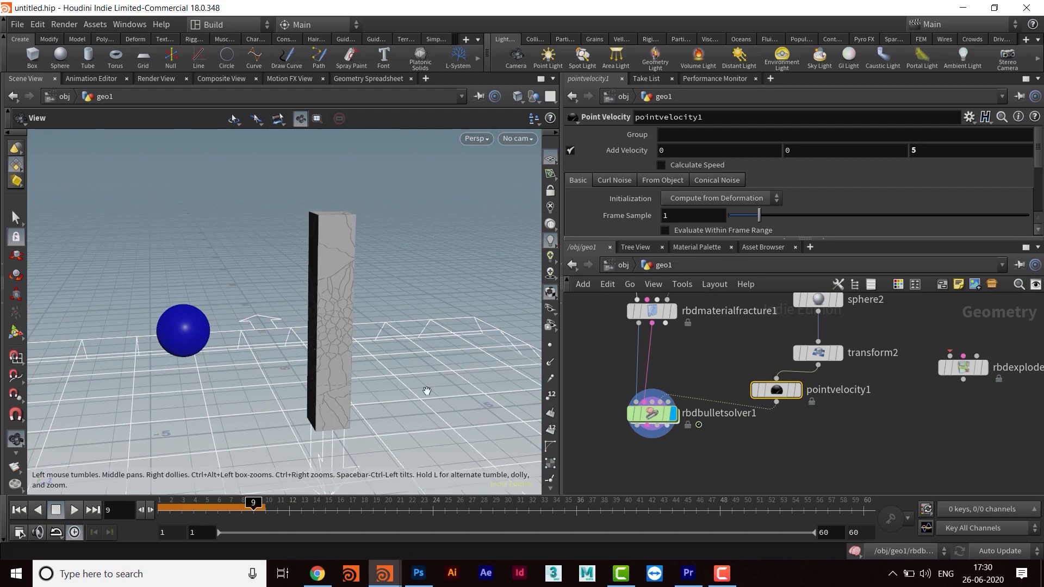
Replay the simulation from frame 1 and check how the sphere responds to the added velocity.
{"action": "left_click", "coordinate": [18, 511]}
{"action": "left_click", "coordinate": [75, 510]}
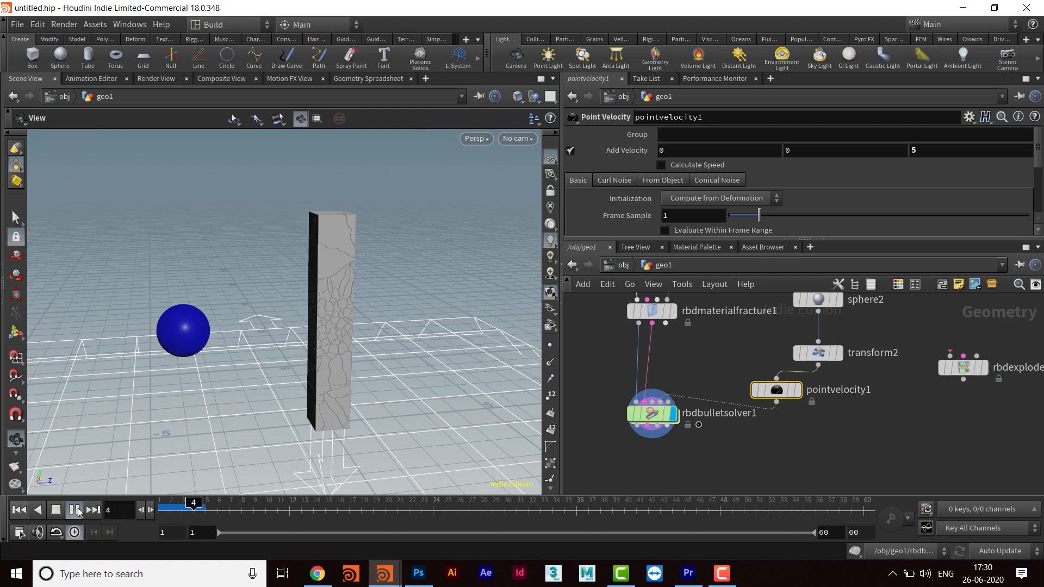
{"action": "left_click", "coordinate": [56, 510]}
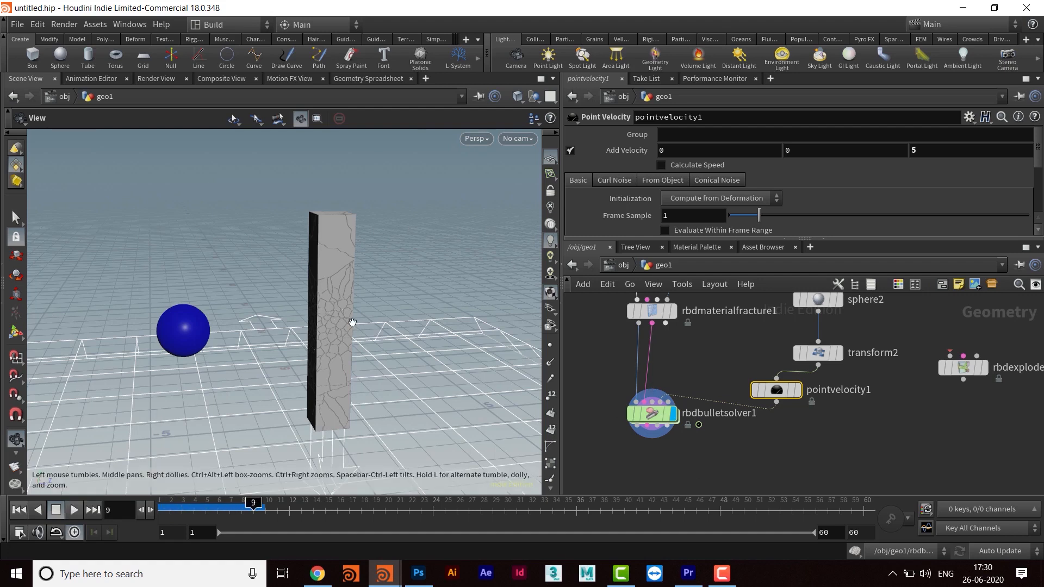
{"action": "middle_click_drag", "start_coordinate": [324, 354], "coordinate": [353, 364]}
{"action": "mouse_move", "coordinate": [354, 365]}
{"action": "left_mouse_down"}
{"action": "mouse_move", "coordinate": [354, 351]}
{"action": "mouse_move", "coordinate": [339, 354]}
{"action": "left_mouse_up"}
{"action": "left_click", "coordinate": [19, 511]}
{"action": "left_click", "coordinate": [74, 510]}
{"action": "left_click", "coordinate": [73, 510]}
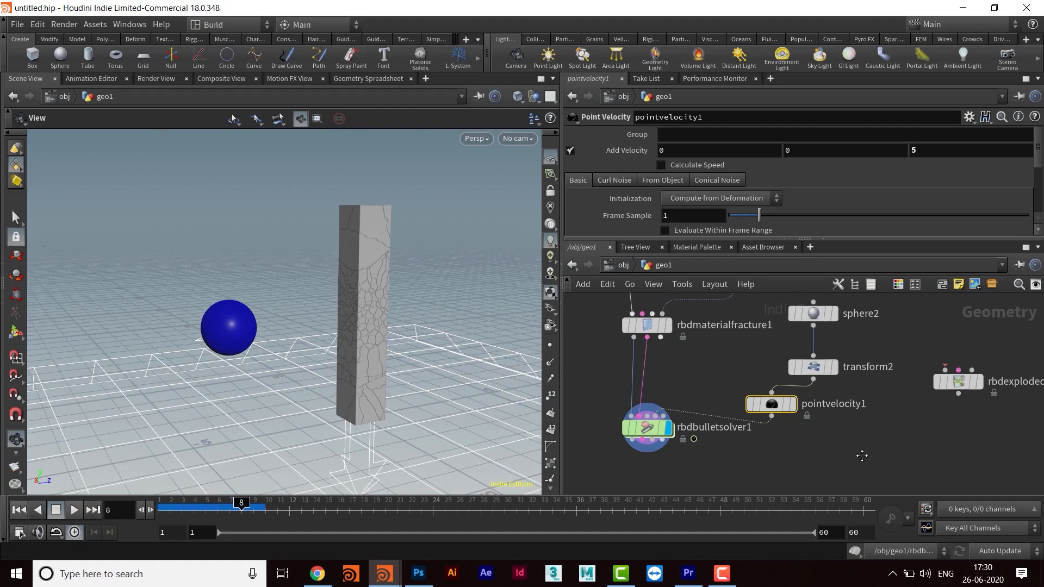
Move rbdbulletsolver1 further down in the network, away from pointvelocity1.
{"action": "middle_click_drag", "start_coordinate": [748, 466], "coordinate": [754, 361]}
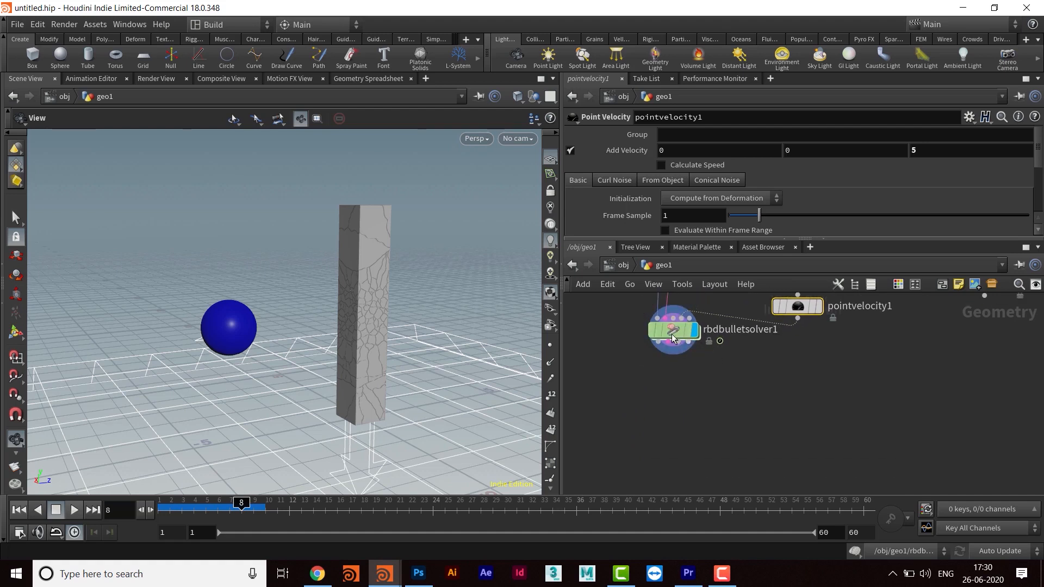
{"action": "left_click_drag", "start_coordinate": [673, 330], "coordinate": [676, 399]}
{"action": "middle_click_drag", "start_coordinate": [760, 371], "coordinate": [756, 336]}
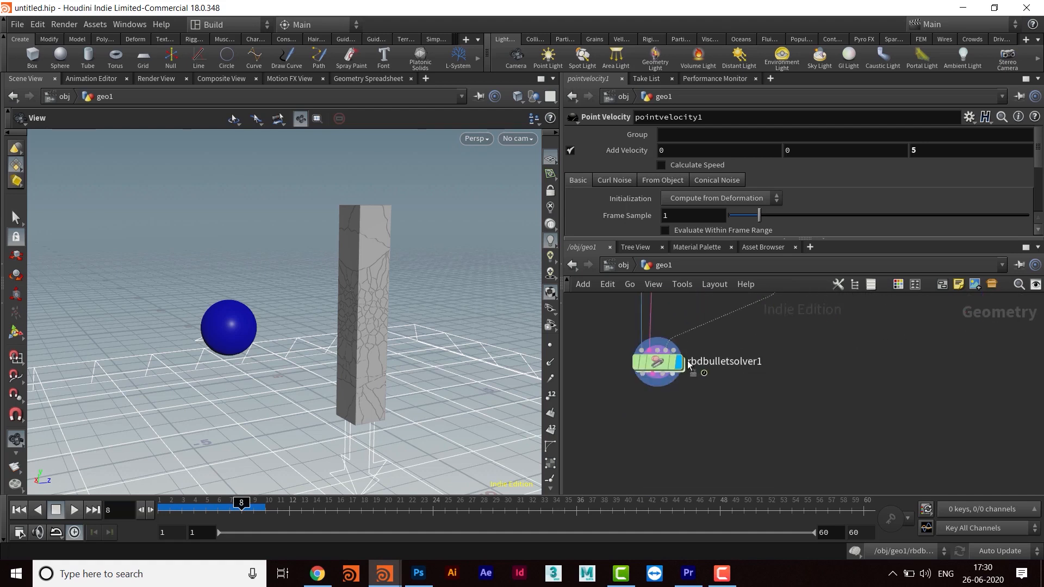
Set the collision Initial Object Type of rbdbulletsolver1 to Create Deforming Static Objects and replay the simulation from frame 1.
{"action": "left_click", "coordinate": [657, 361]}
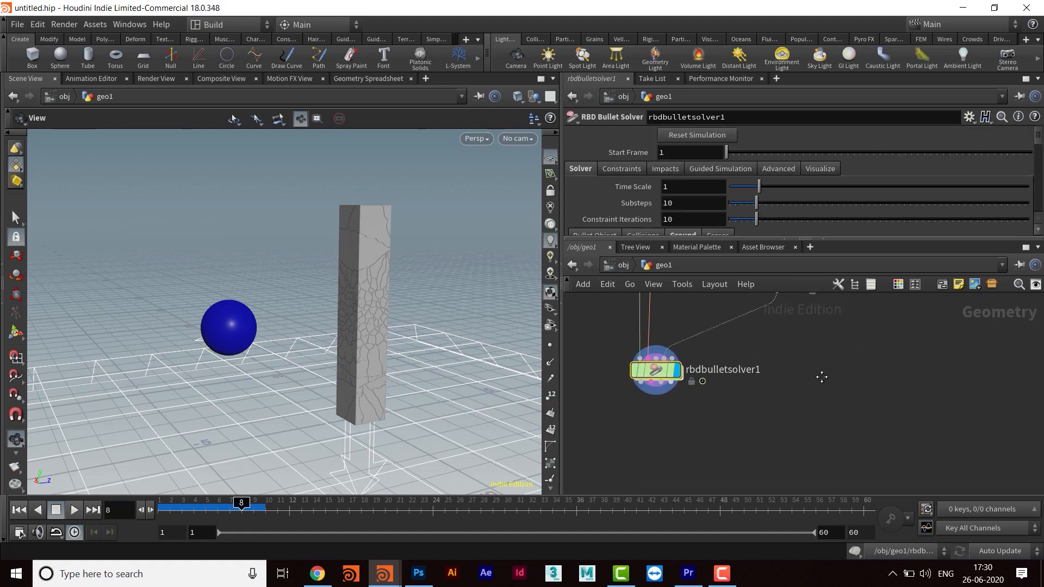
{"action": "middle_click_drag", "start_coordinate": [821, 373], "coordinate": [818, 417]}
{"action": "left_click_drag", "start_coordinate": [666, 239], "coordinate": [662, 343]}
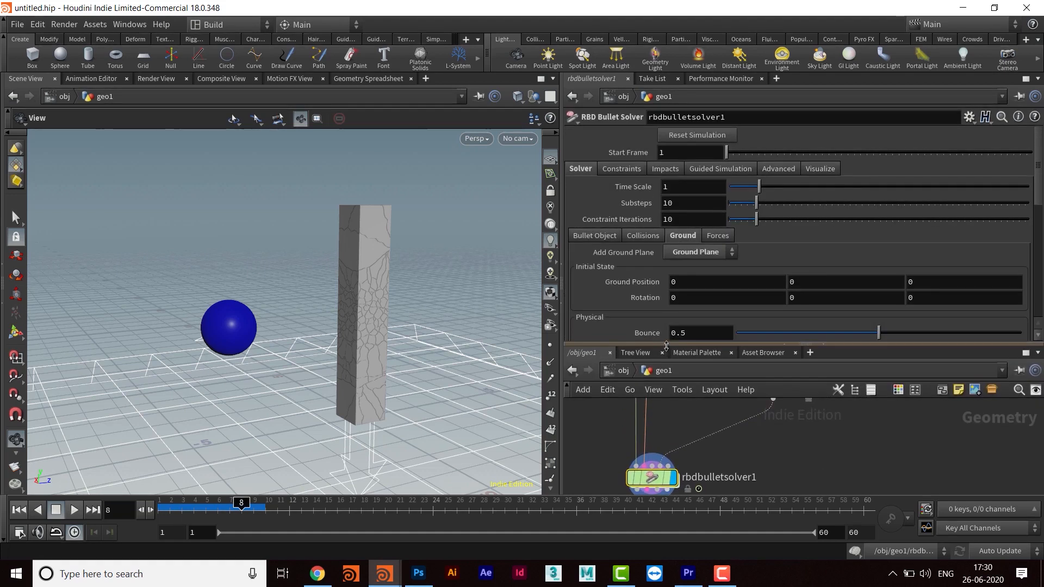
{"action": "left_click", "coordinate": [643, 236]}
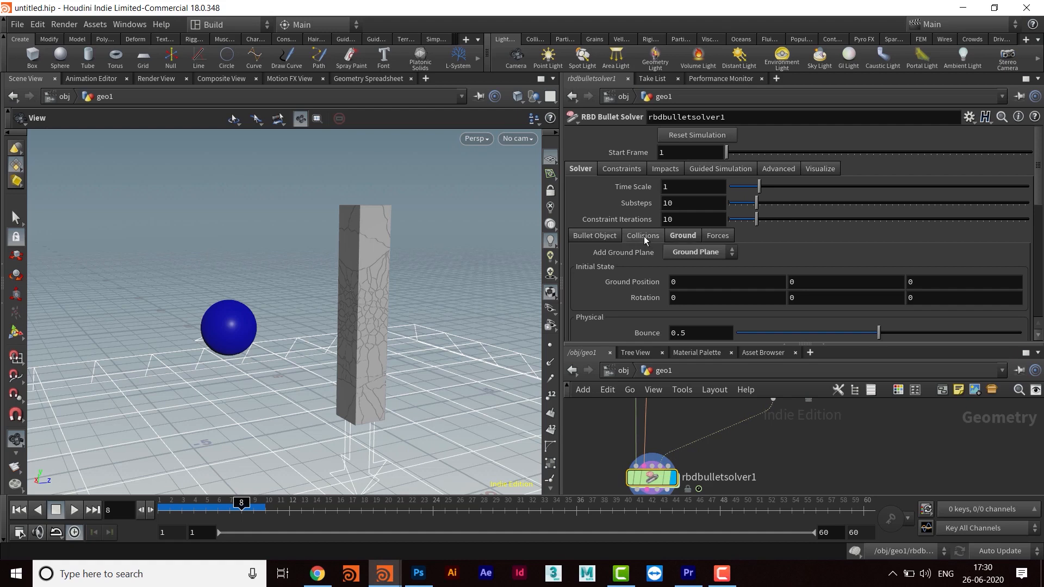
{"action": "scroll", "coordinate": [869, 290], "scroll_direction": "down", "scroll_amount": 2}
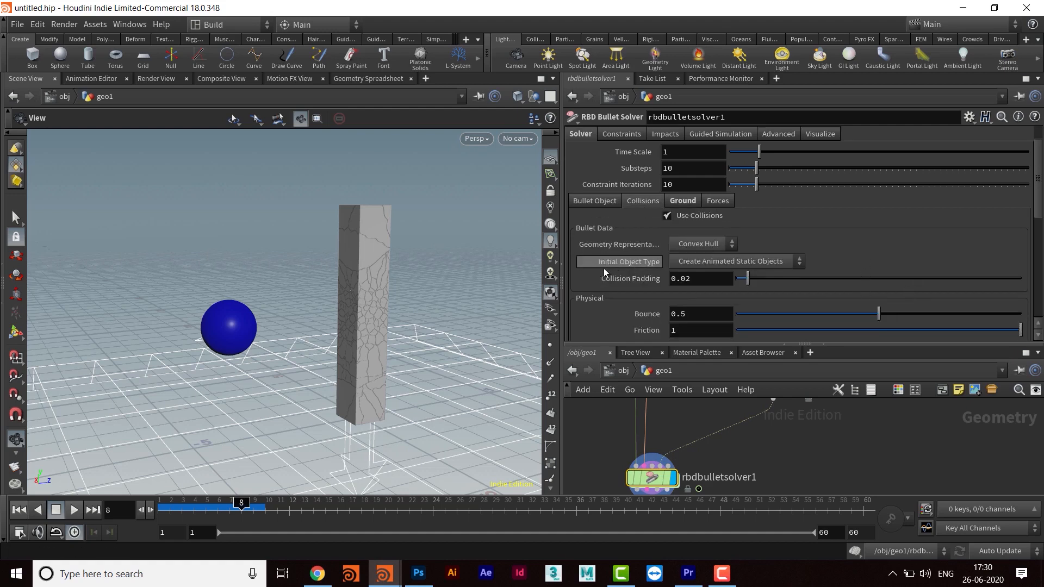
{"action": "left_click", "coordinate": [726, 262]}
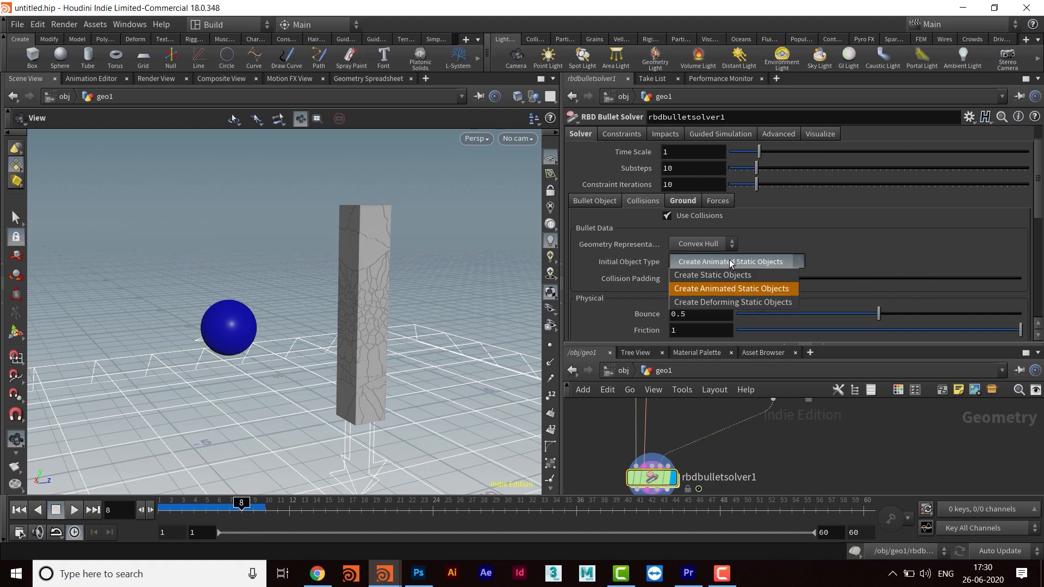
{"action": "left_click", "coordinate": [713, 302]}
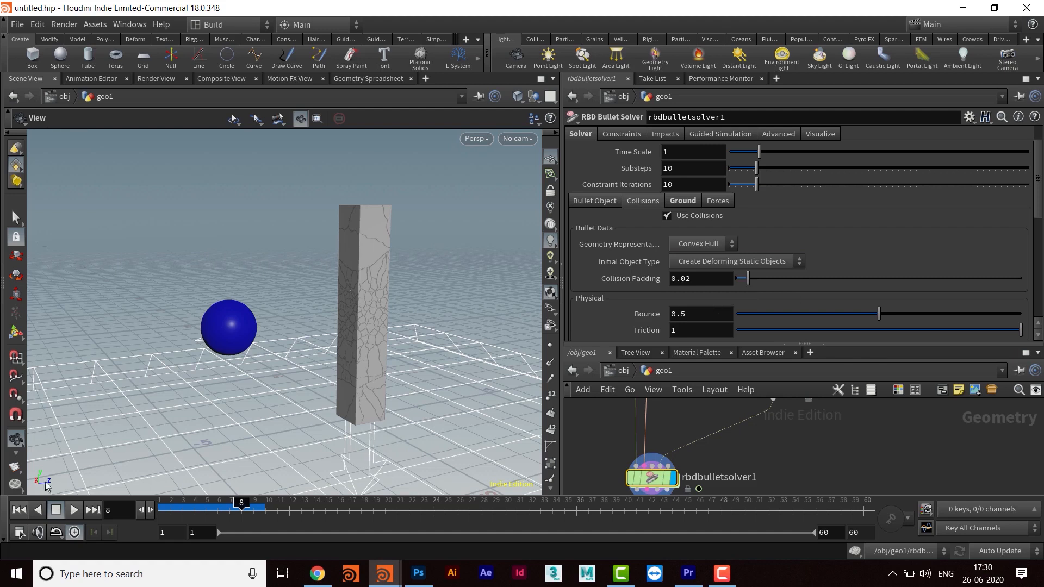
{"action": "left_click", "coordinate": [19, 510]}
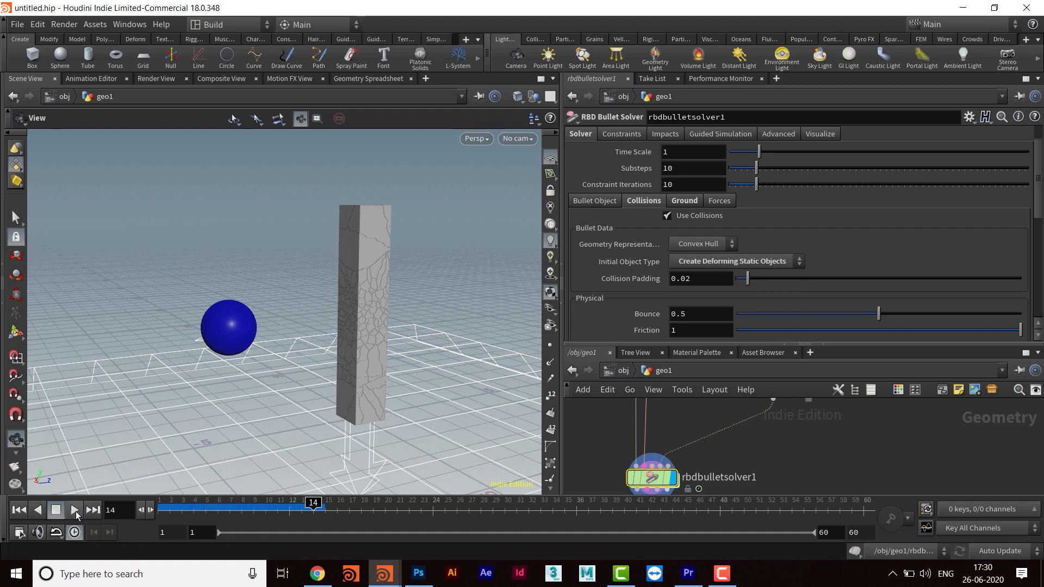
{"action": "left_click", "coordinate": [75, 510]}
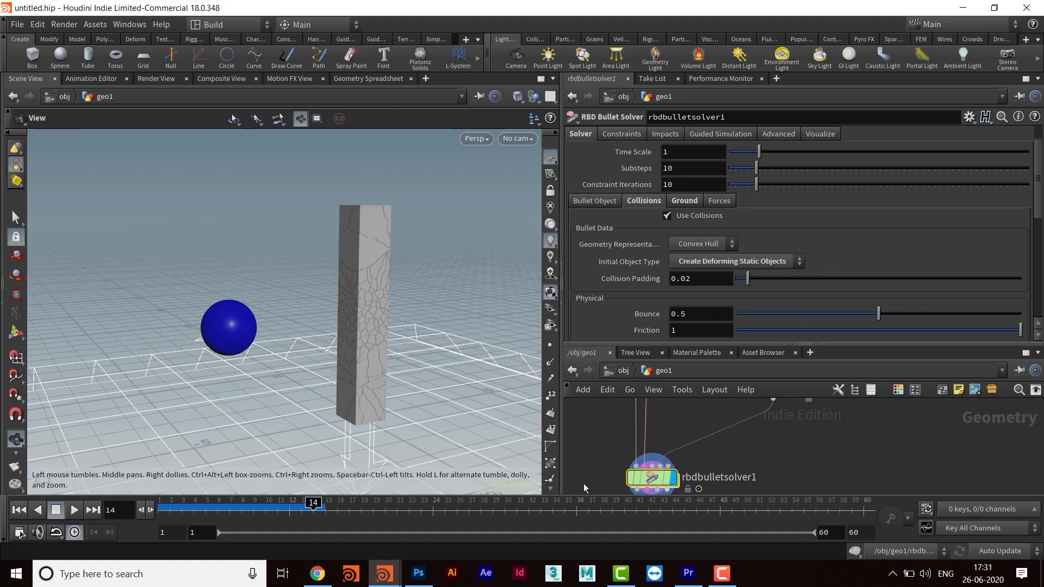
Bypass pointvelocity1 and move sphere2 and transform2 up to make room below them.
{"action": "left_click_drag", "start_coordinate": [759, 340], "coordinate": [767, 204]}
{"action": "middle_click_drag", "start_coordinate": [816, 390], "coordinate": [766, 478]}
{"action": "left_click_drag", "start_coordinate": [729, 408], "coordinate": [776, 479]}
{"action": "middle_click_drag", "start_coordinate": [807, 387], "coordinate": [808, 458]}
{"action": "left_click_drag", "start_coordinate": [709, 436], "coordinate": [807, 321]}
{"action": "left_click_drag", "start_coordinate": [752, 354], "coordinate": [790, 316]}
{"action": "middle_click_drag", "start_coordinate": [805, 453], "coordinate": [800, 374]}
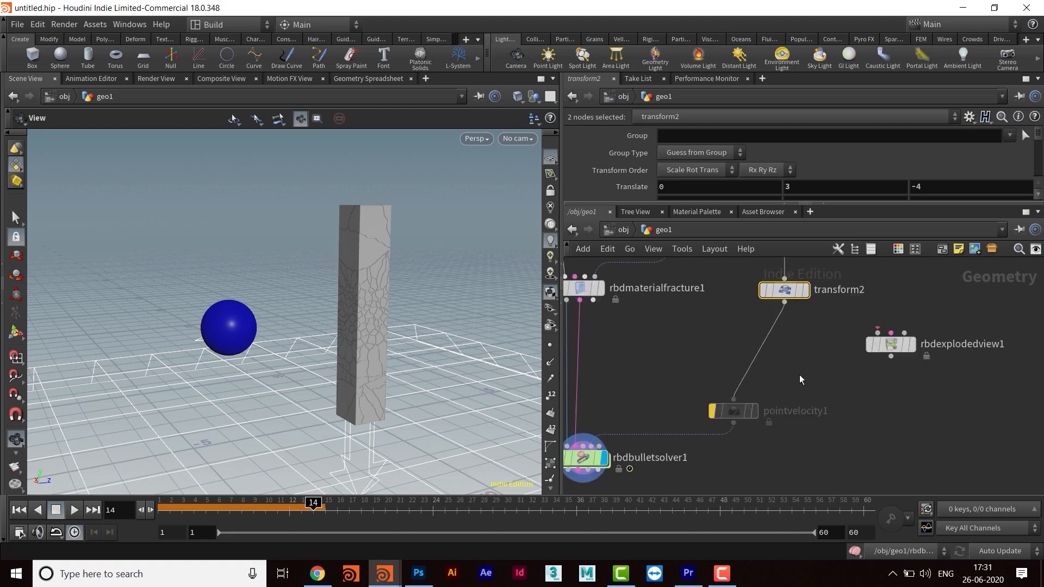
Add an RBD Configure node and insert it between transform2 and pointvelocity1.
{"action": "left_click", "coordinate": [856, 454]}
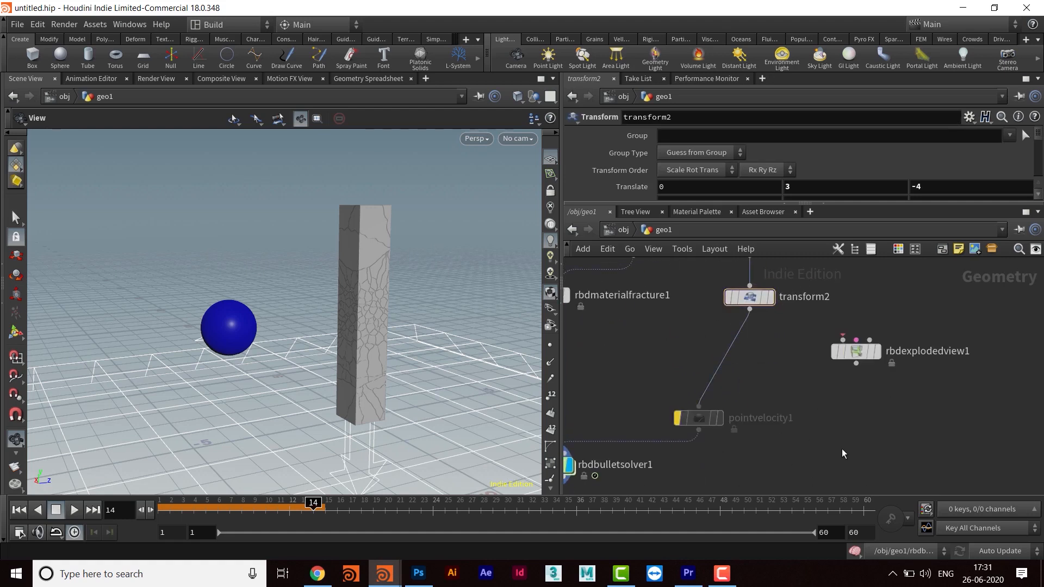
{"action": "key", "text": "Tab"}
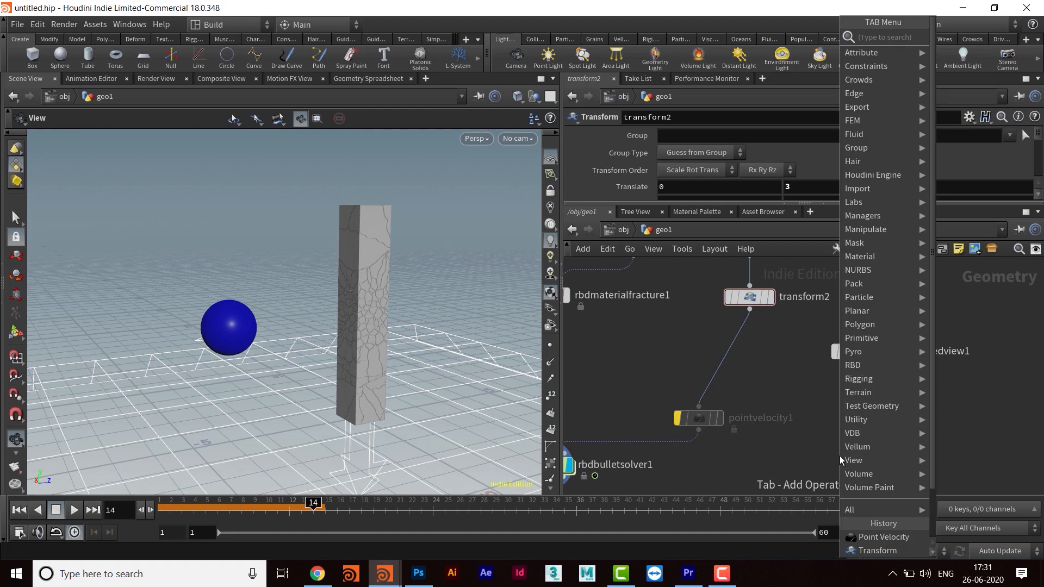
{"action": "type", "text": "rbdcon"}
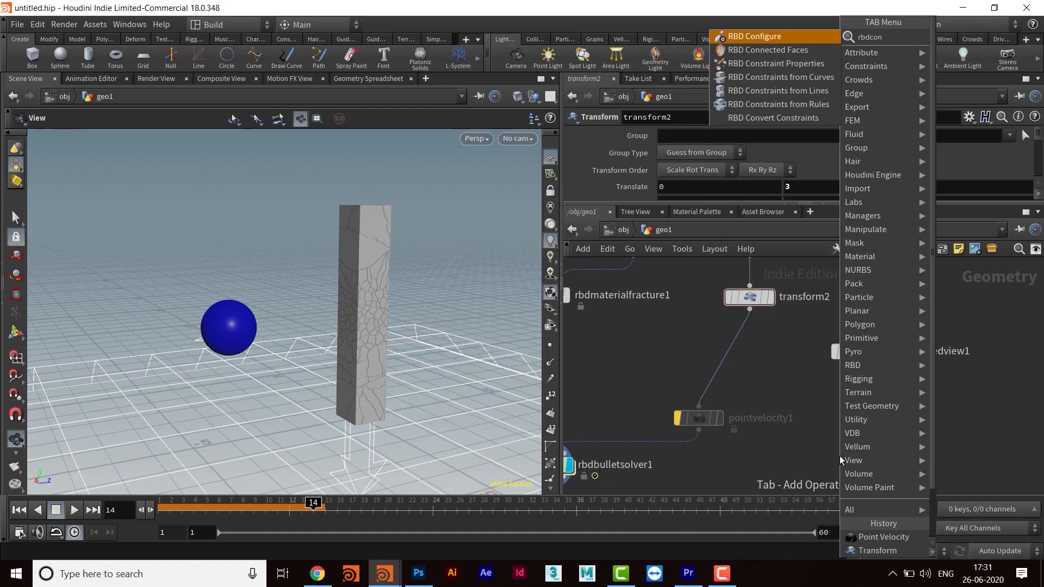
{"action": "key", "text": "Return"}
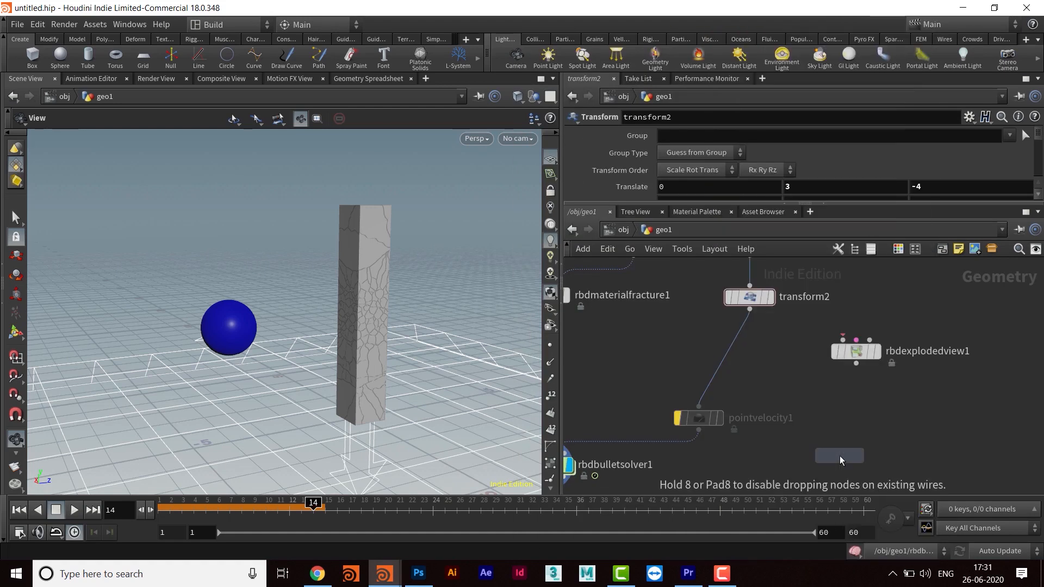
{"action": "left_click", "coordinate": [775, 377]}
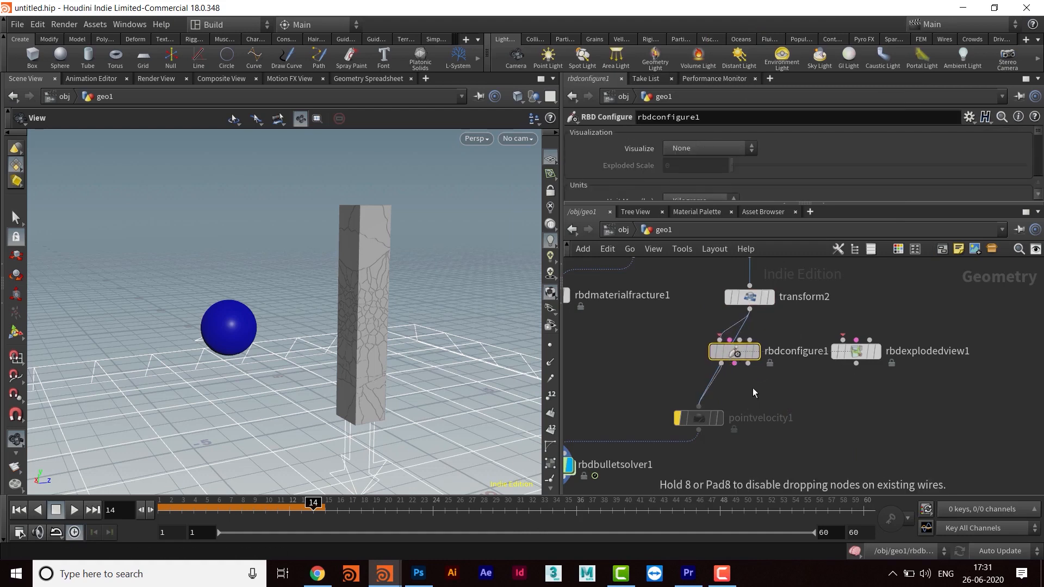
{"action": "left_click_drag", "start_coordinate": [738, 348], "coordinate": [742, 360]}
Enable the Active attribute in the Bullet Data of rbdconfigure1, with a value of 1.
{"action": "left_click_drag", "start_coordinate": [765, 205], "coordinate": [789, 381]}
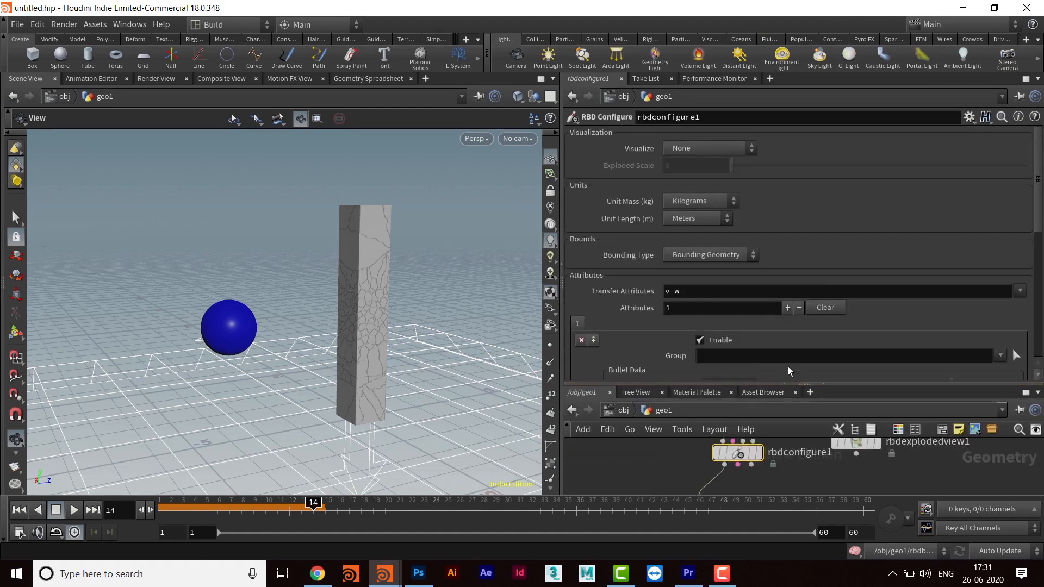
{"action": "scroll", "coordinate": [839, 227], "scroll_direction": "down", "scroll_amount": 5}
{"action": "scroll", "coordinate": [840, 228], "scroll_direction": "up", "scroll_amount": 2}
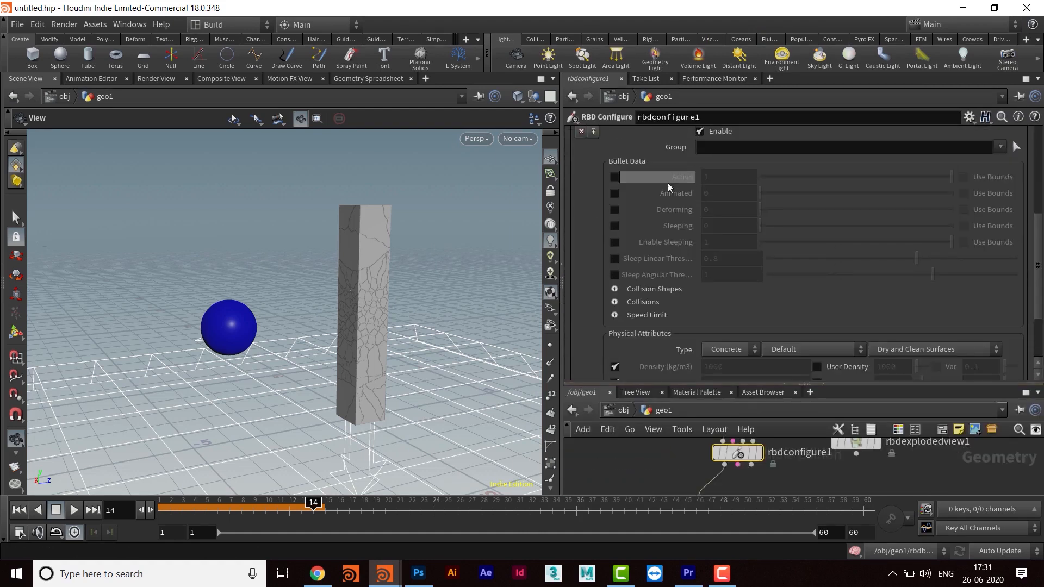
{"action": "left_click", "coordinate": [617, 178]}
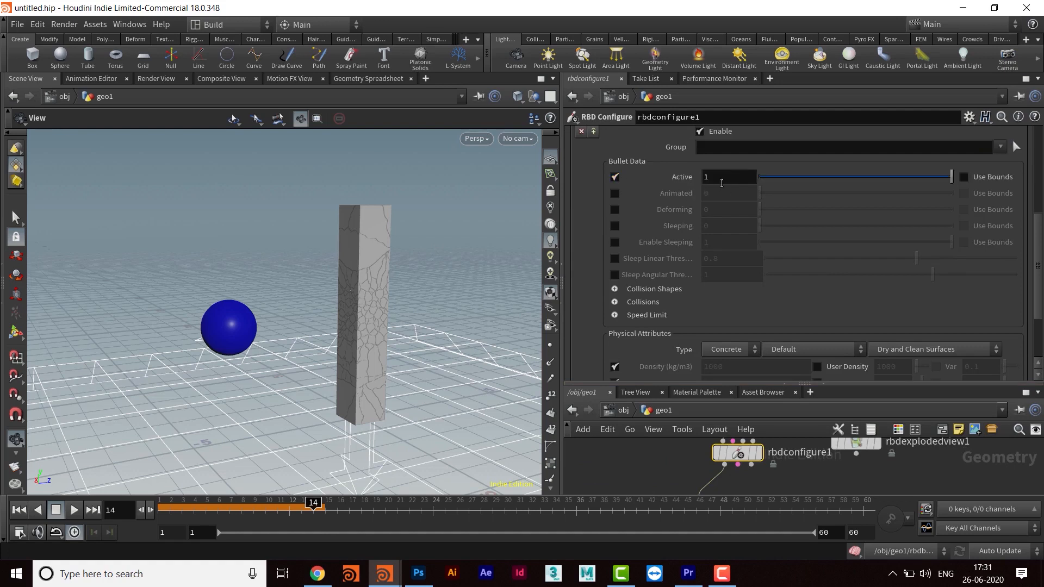
Set the Visualize option of rbdconfigure1 to Active and show its handle in the viewport.
{"action": "right_click_drag", "start_coordinate": [391, 341], "coordinate": [353, 339]}
{"action": "scroll", "coordinate": [875, 195], "scroll_direction": "up", "scroll_amount": 2}
{"action": "scroll", "coordinate": [869, 193], "scroll_direction": "up", "scroll_amount": 10}
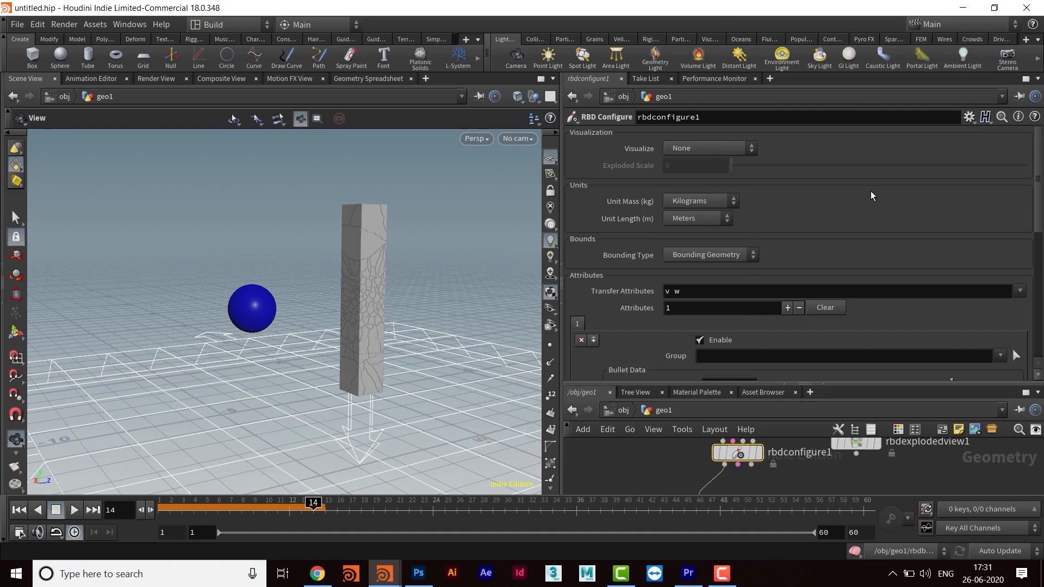
{"action": "left_click", "coordinate": [707, 150]}
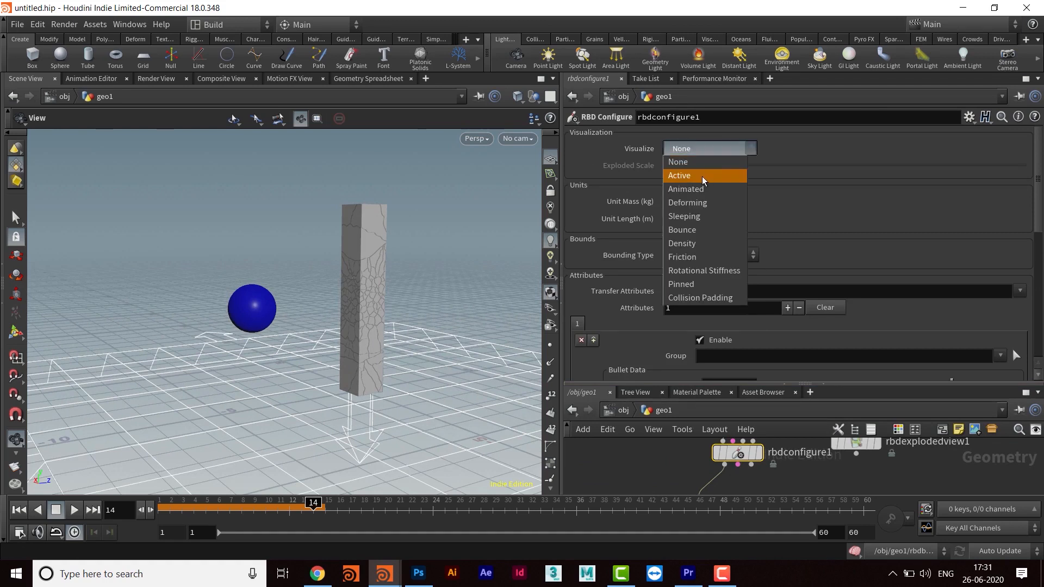
{"action": "left_click", "coordinate": [703, 176]}
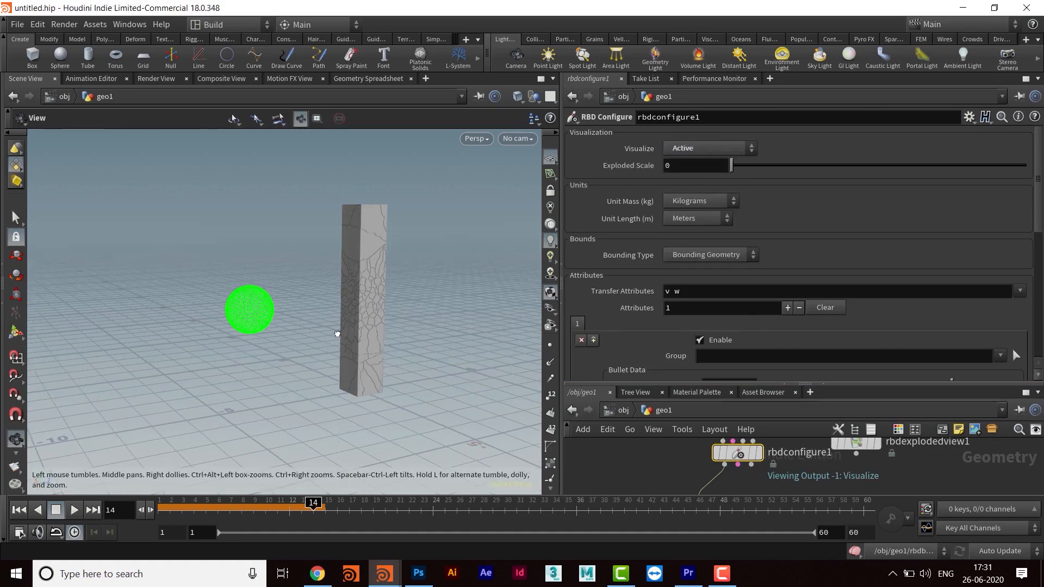
{"action": "key", "text": "Return"}
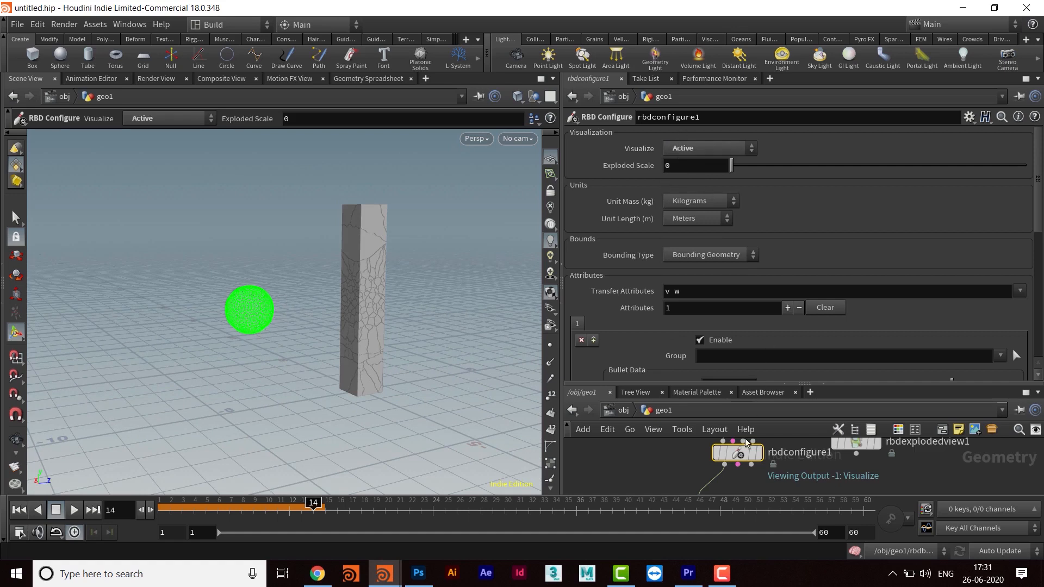
Replay the simulation from frame 1 with pointvelocity1 kept bypassed.
{"action": "left_click_drag", "start_coordinate": [749, 384], "coordinate": [745, 210]}
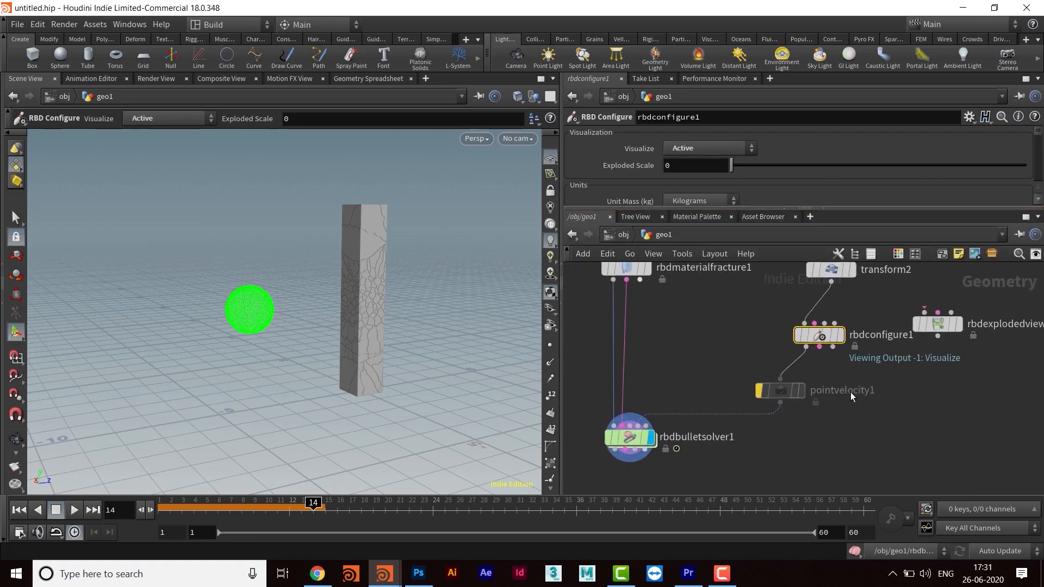
{"action": "left_click", "coordinate": [760, 390]}
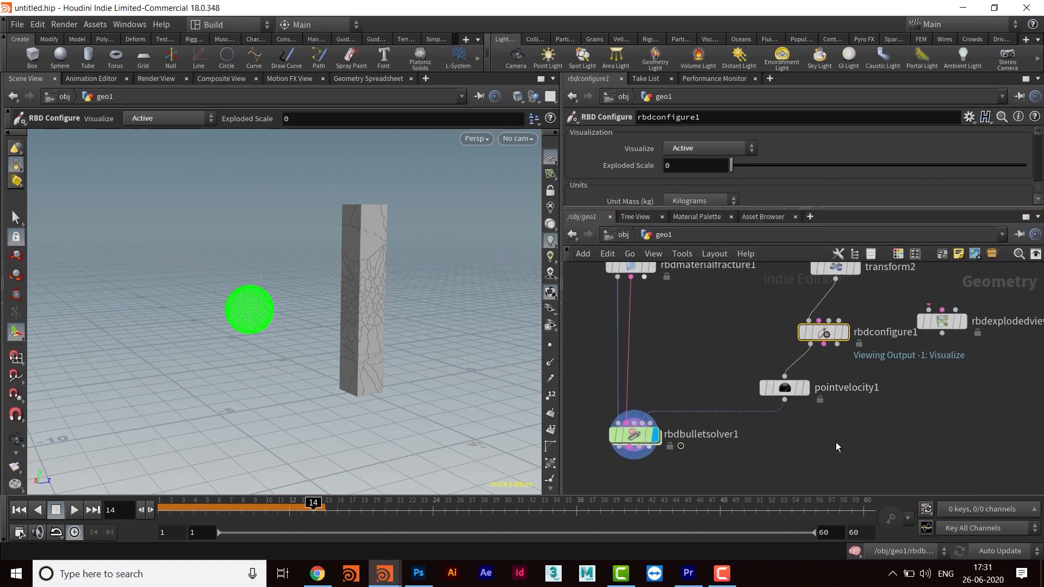
{"action": "left_click", "coordinate": [746, 390]}
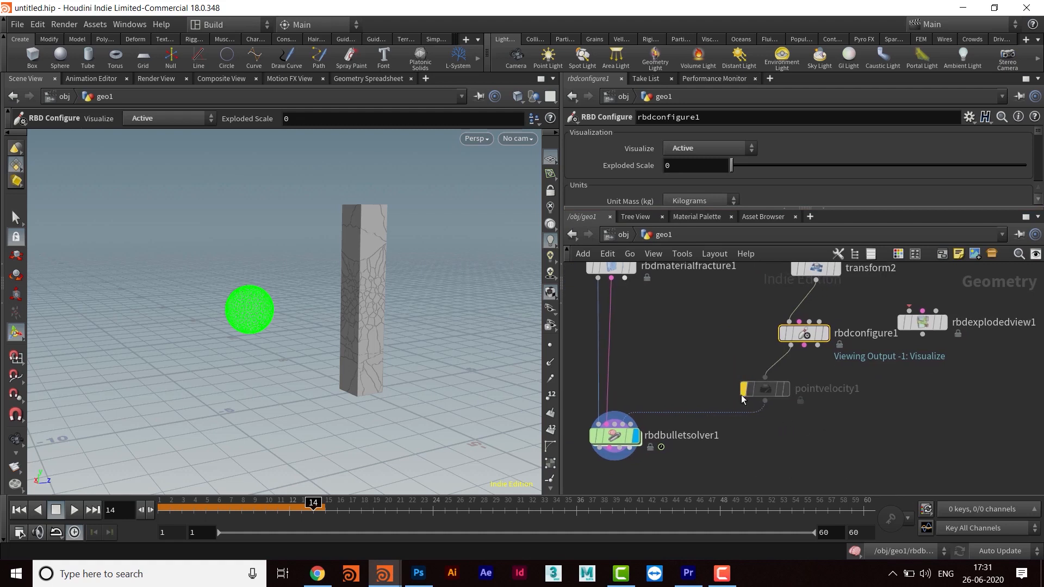
{"action": "left_click", "coordinate": [19, 510]}
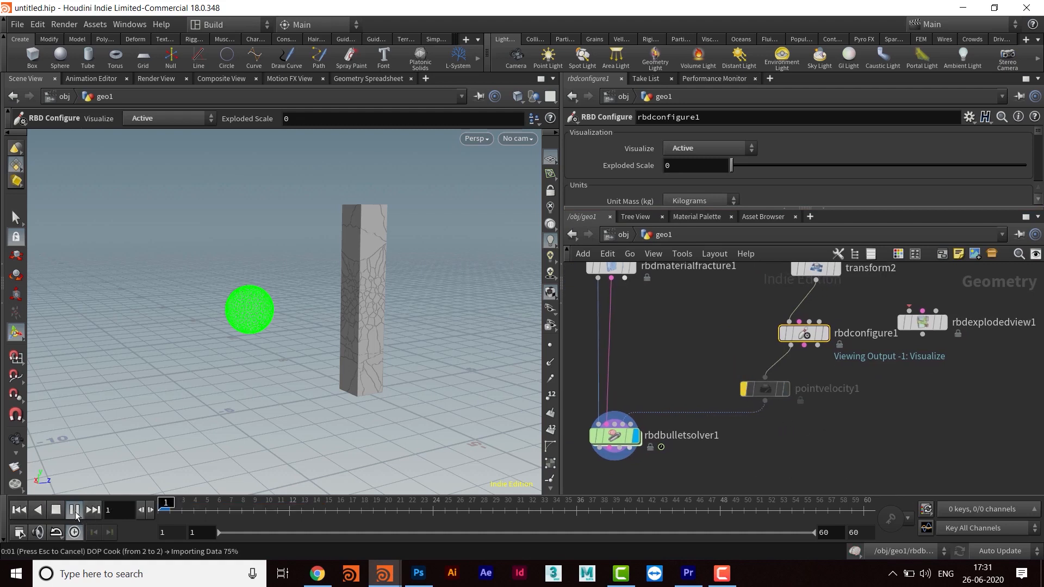
{"action": "left_click", "coordinate": [75, 511]}
Move rbdconfigure1 slightly so that it sits beneath transform2 in the network.
{"action": "middle_click_drag", "start_coordinate": [885, 396], "coordinate": [821, 440]}
{"action": "left_click_drag", "start_coordinate": [746, 379], "coordinate": [769, 381]}
{"action": "left_click_drag", "start_coordinate": [857, 369], "coordinate": [942, 354]}
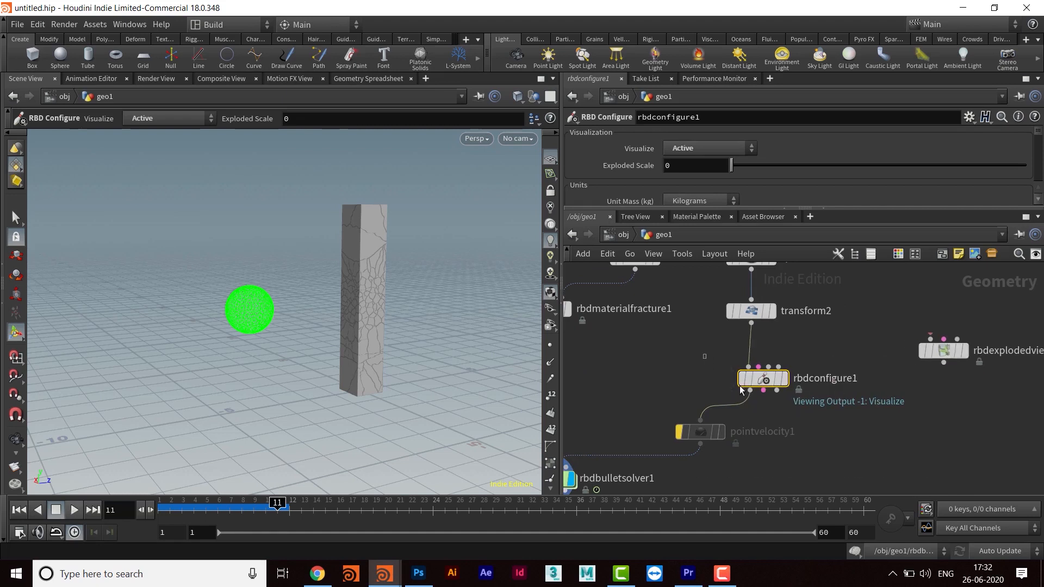
{"action": "middle_click_drag", "start_coordinate": [824, 446], "coordinate": [807, 431]}
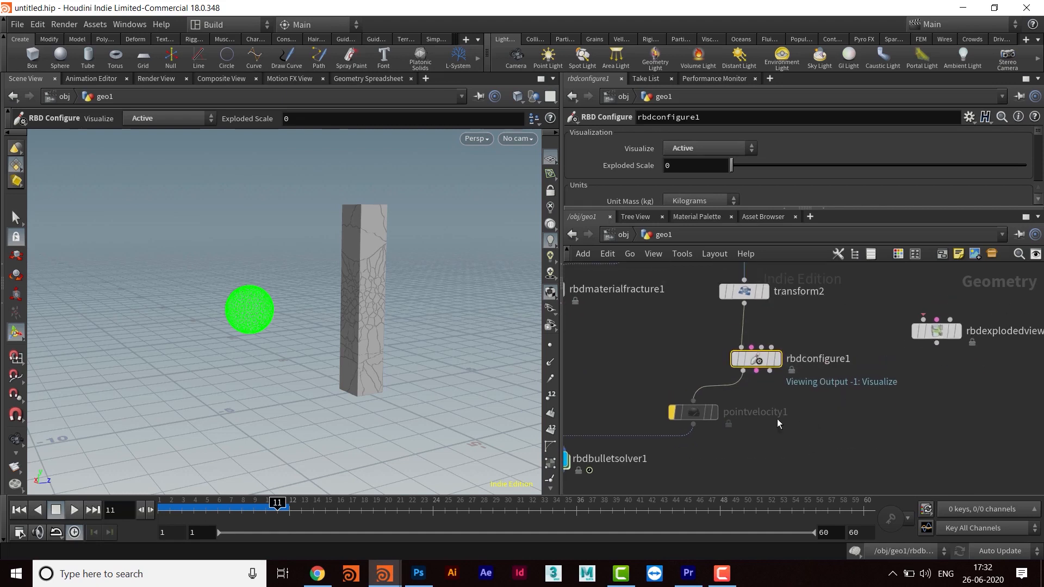
{"action": "left_click_drag", "start_coordinate": [692, 340], "coordinate": [802, 377]}
Remove the bypass from pointvelocity1, select rbdbulletsolver1 and replay the simulation from frame 1.
{"action": "middle_click_drag", "start_coordinate": [806, 443], "coordinate": [814, 433]}
{"action": "left_click", "coordinate": [677, 407]}
{"action": "left_click", "coordinate": [21, 511]}
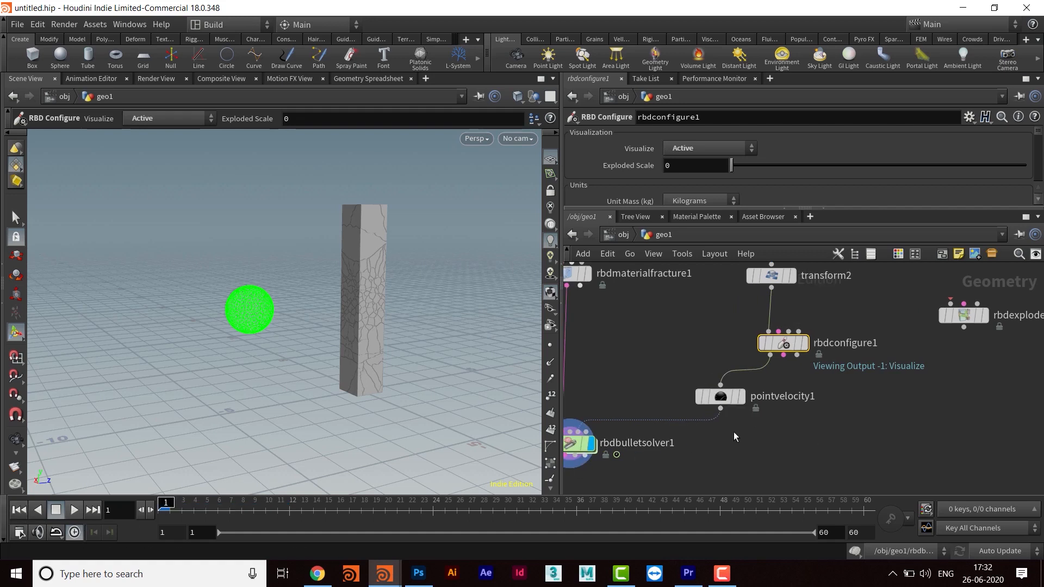
{"action": "middle_click_drag", "start_coordinate": [733, 432], "coordinate": [834, 406]}
{"action": "left_click", "coordinate": [730, 417]}
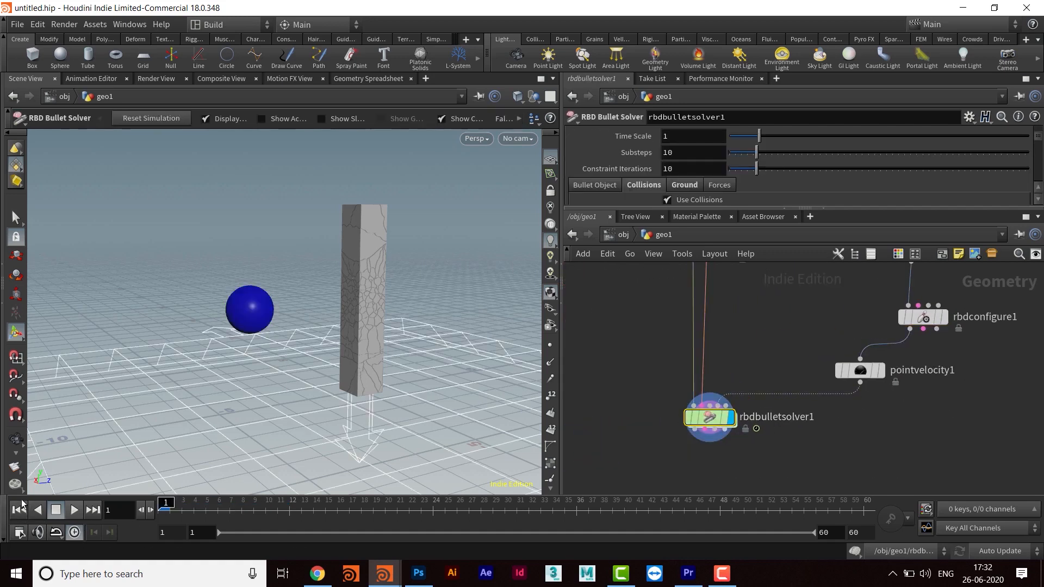
{"action": "left_click", "coordinate": [75, 510]}
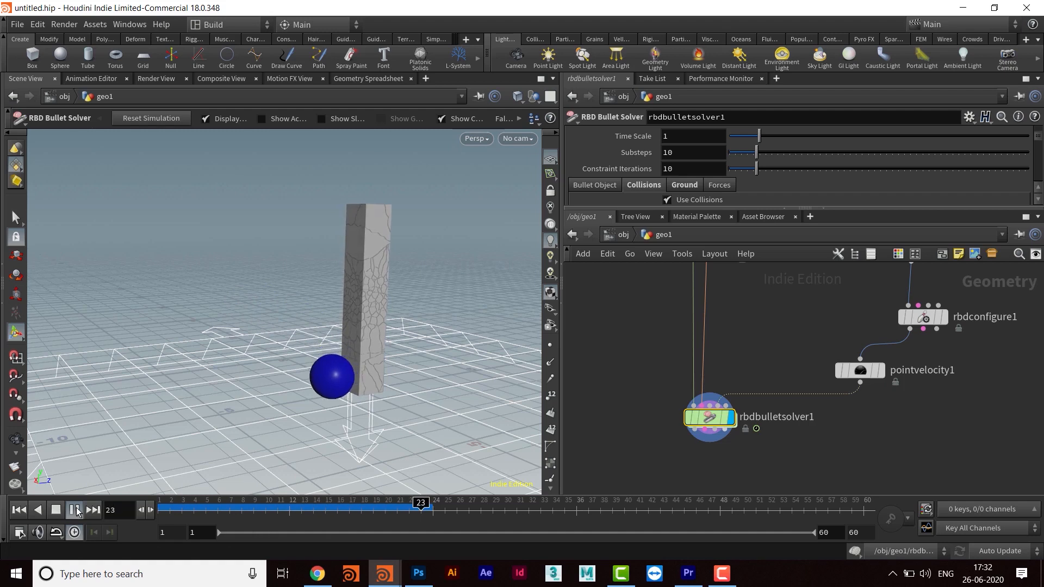
{"action": "left_click", "coordinate": [76, 510]}
Set the Z component of Add Velocity on pointvelocity1 to 10.
{"action": "middle_click_drag", "start_coordinate": [857, 379], "coordinate": [783, 395]}
{"action": "left_click", "coordinate": [783, 393]}
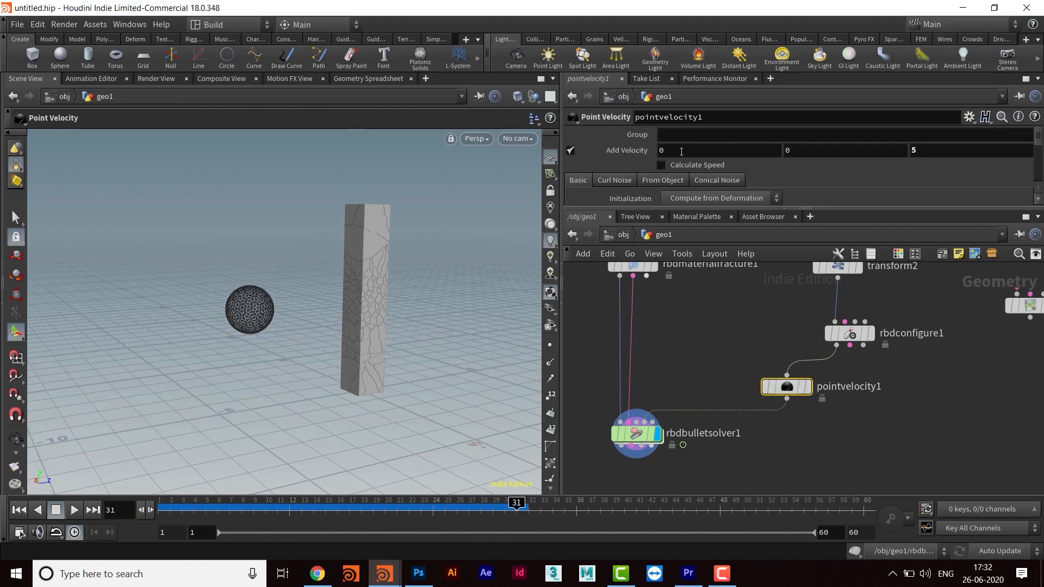
{"action": "key", "text": "Return"}
{"action": "type", "text": "10"}
{"action": "key", "text": "Return"}
Replay the simulation from frame 1, then again with rbdbulletsolver1 selected, and check the sphere's impact on the column.
{"action": "left_click", "coordinate": [17, 509]}
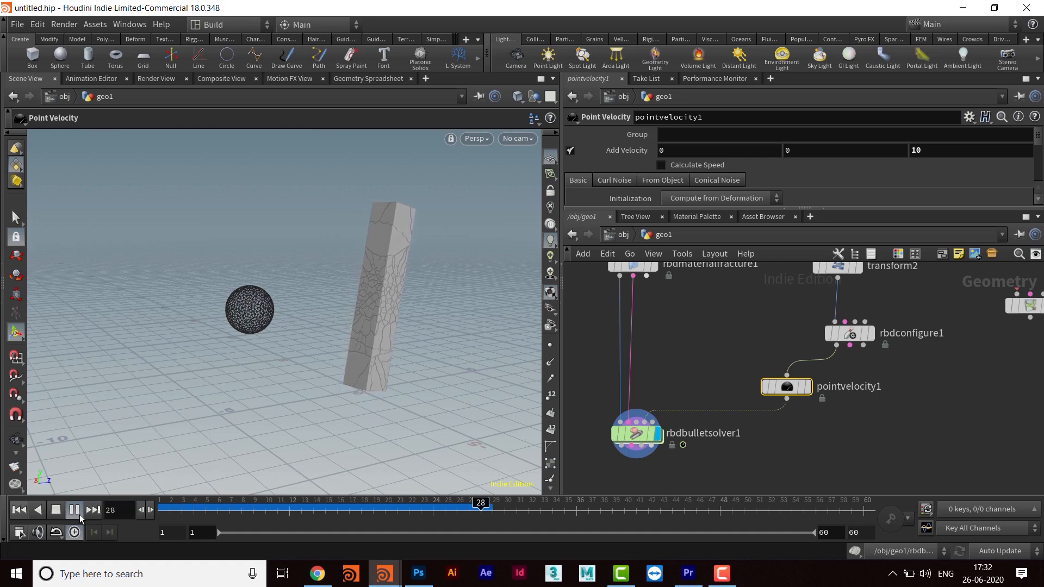
{"action": "left_click", "coordinate": [76, 511]}
{"action": "middle_click_drag", "start_coordinate": [751, 458], "coordinate": [761, 456]}
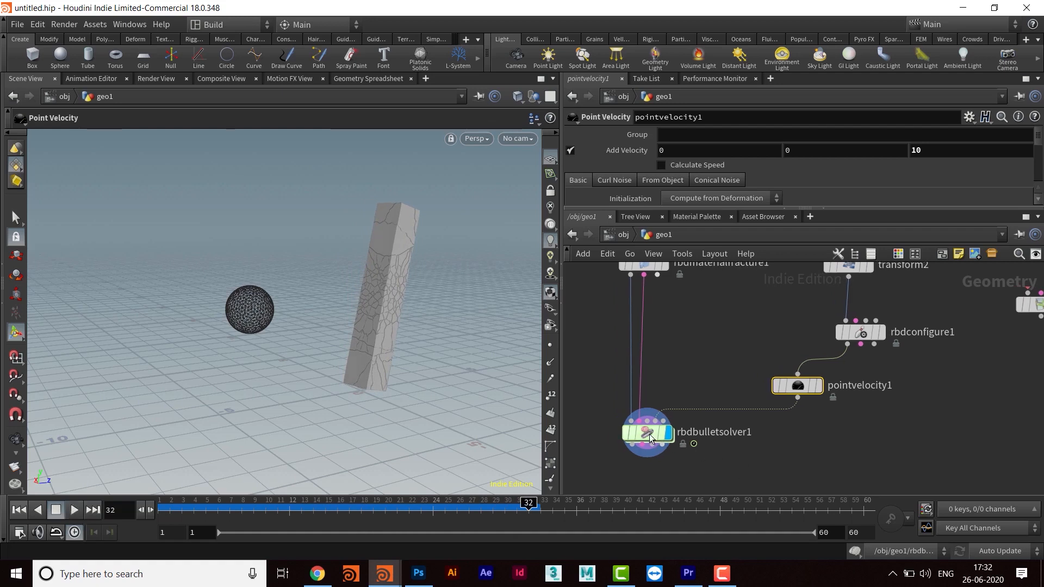
{"action": "left_click", "coordinate": [632, 432]}
{"action": "left_click", "coordinate": [17, 511]}
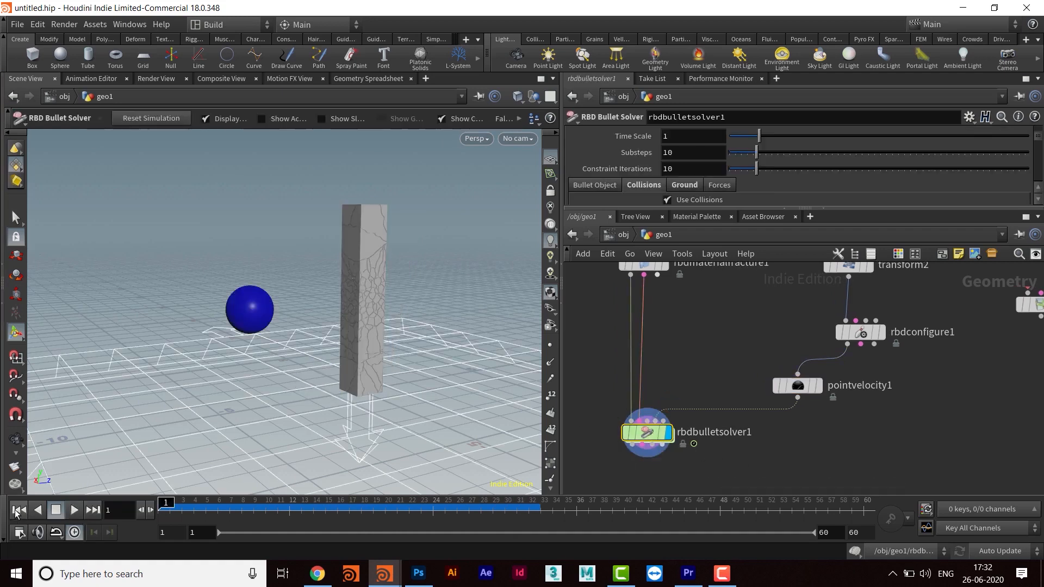
{"action": "left_click", "coordinate": [76, 511]}
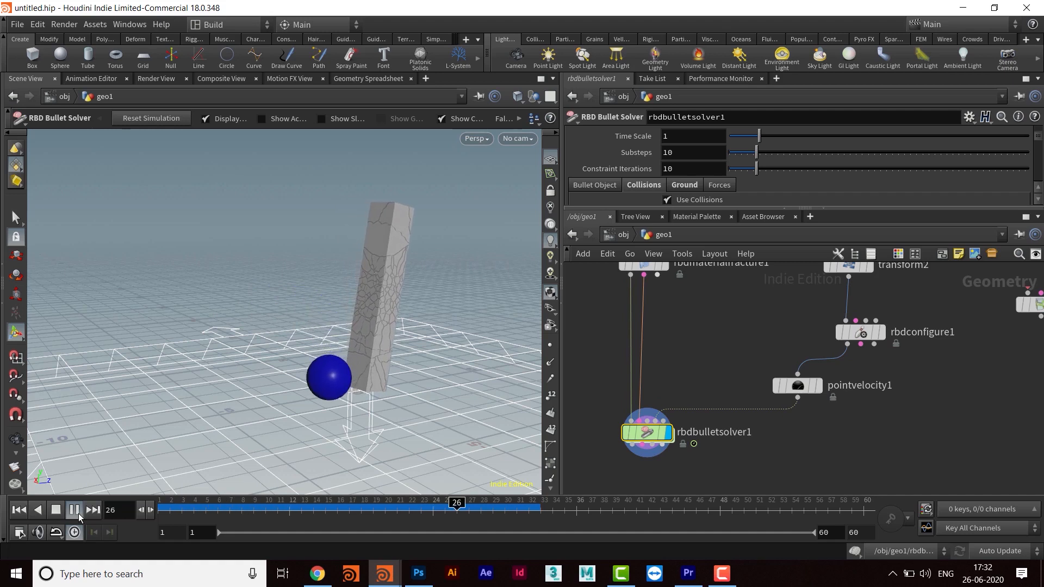
{"action": "left_click", "coordinate": [19, 509]}
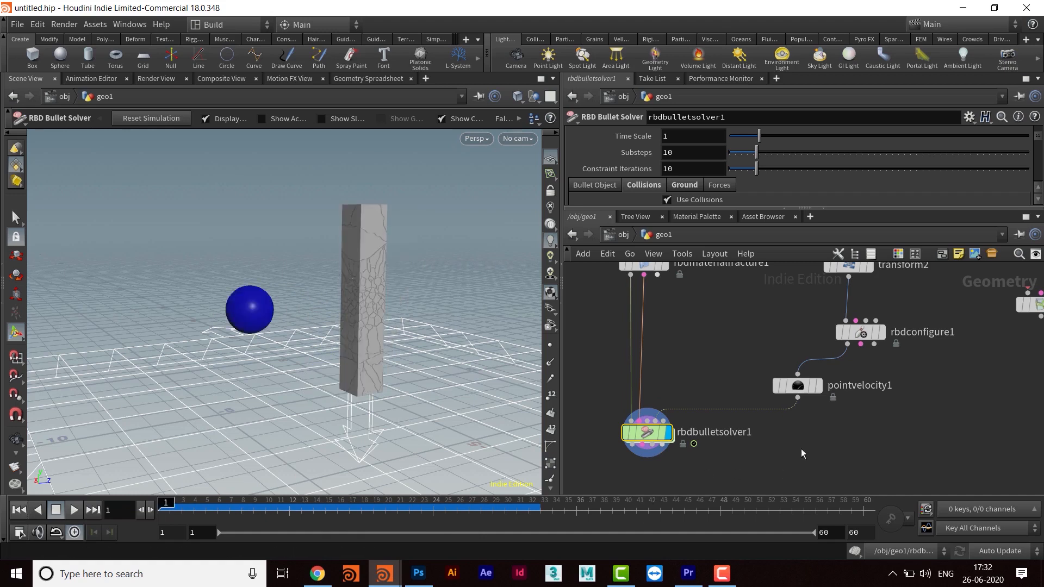
Set the Primary Strength of the Glue constraints on rbdmaterialfracture1 to 10.
{"action": "middle_click_drag", "start_coordinate": [828, 438], "coordinate": [841, 460]}
{"action": "mouse_move", "coordinate": [754, 341]}
{"action": "middle_mouse_down"}
{"action": "mouse_move", "coordinate": [758, 418]}
{"action": "mouse_move", "coordinate": [769, 388]}
{"action": "middle_mouse_up"}
{"action": "left_click", "coordinate": [676, 363]}
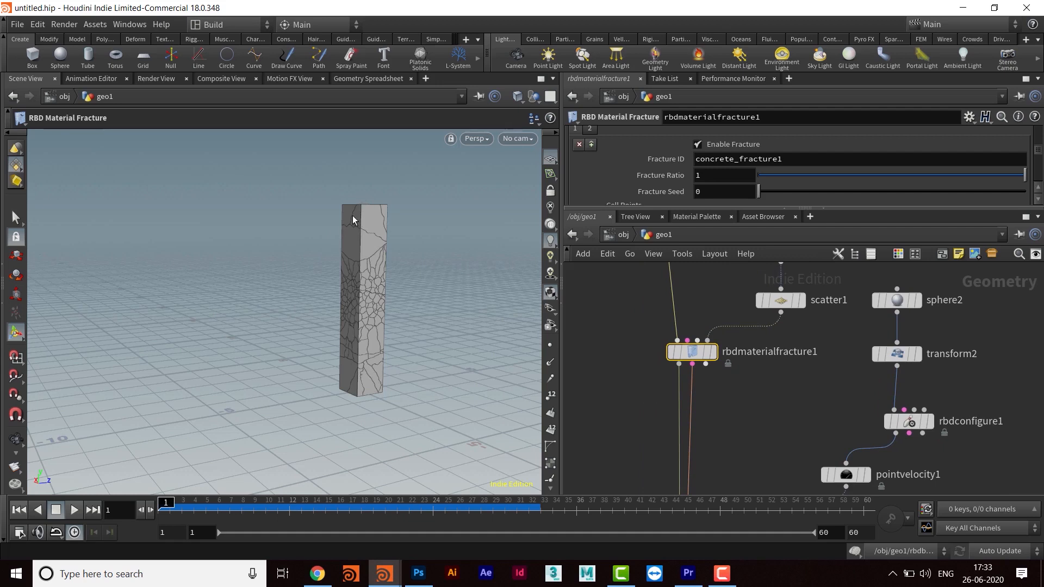
{"action": "middle_click_drag", "start_coordinate": [761, 422], "coordinate": [751, 373]}
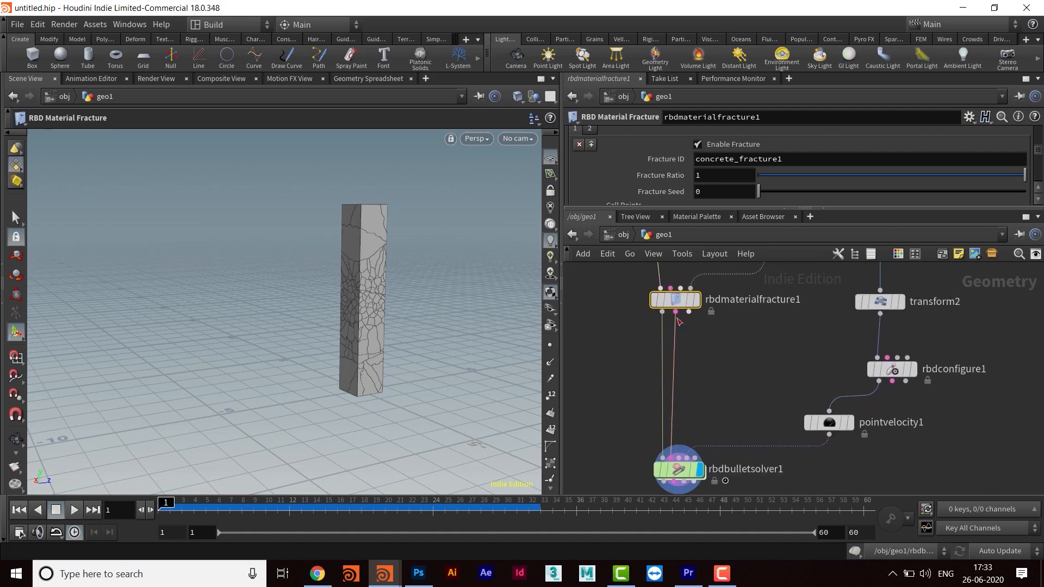
{"action": "middle_click_drag", "start_coordinate": [686, 420], "coordinate": [688, 445]}
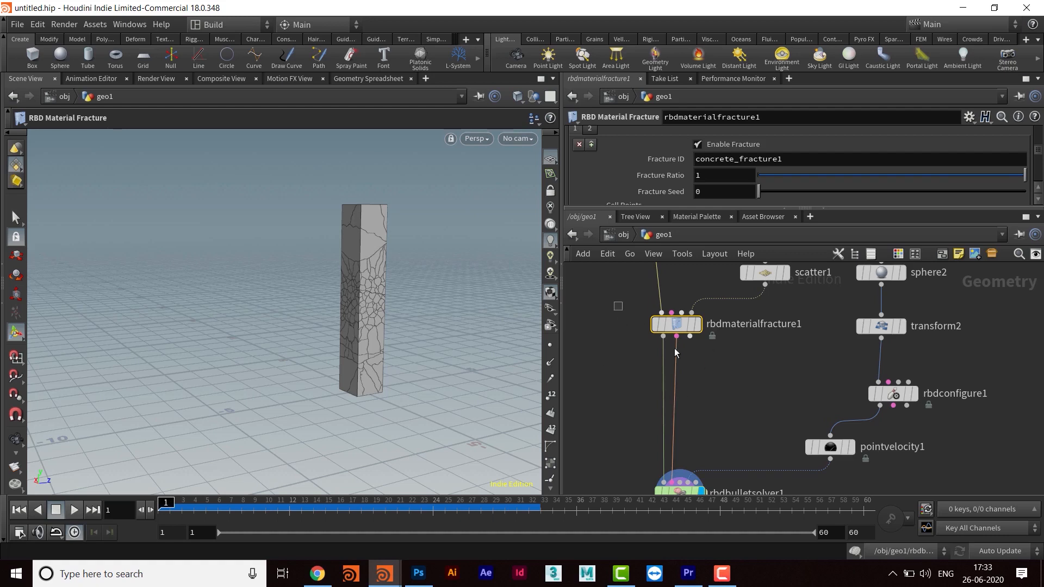
{"action": "left_click_drag", "start_coordinate": [760, 209], "coordinate": [760, 287]}
{"action": "middle_click_drag", "start_coordinate": [747, 397], "coordinate": [740, 438]}
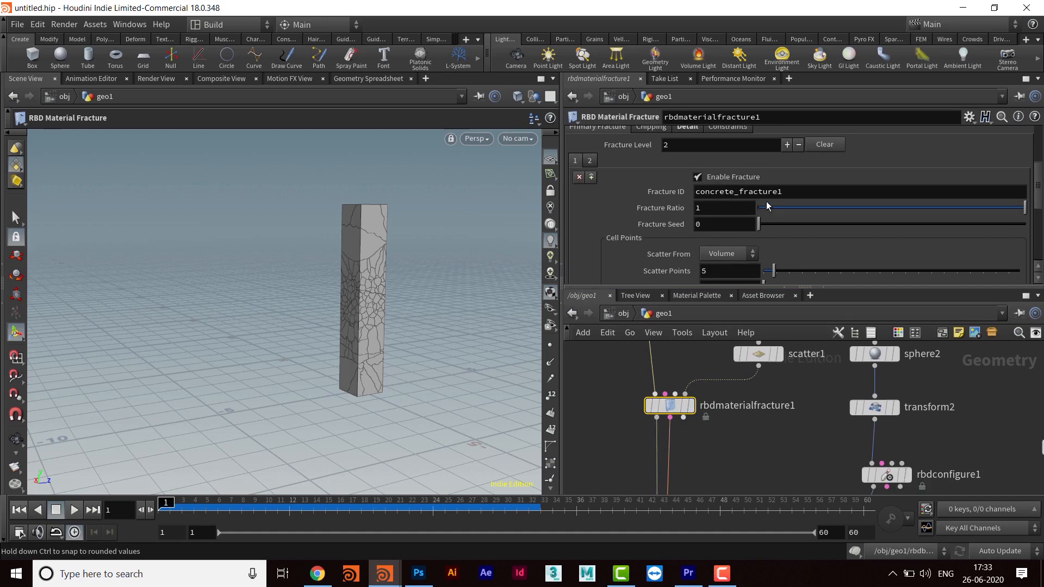
{"action": "scroll", "coordinate": [766, 202], "scroll_direction": "down", "scroll_amount": 4}
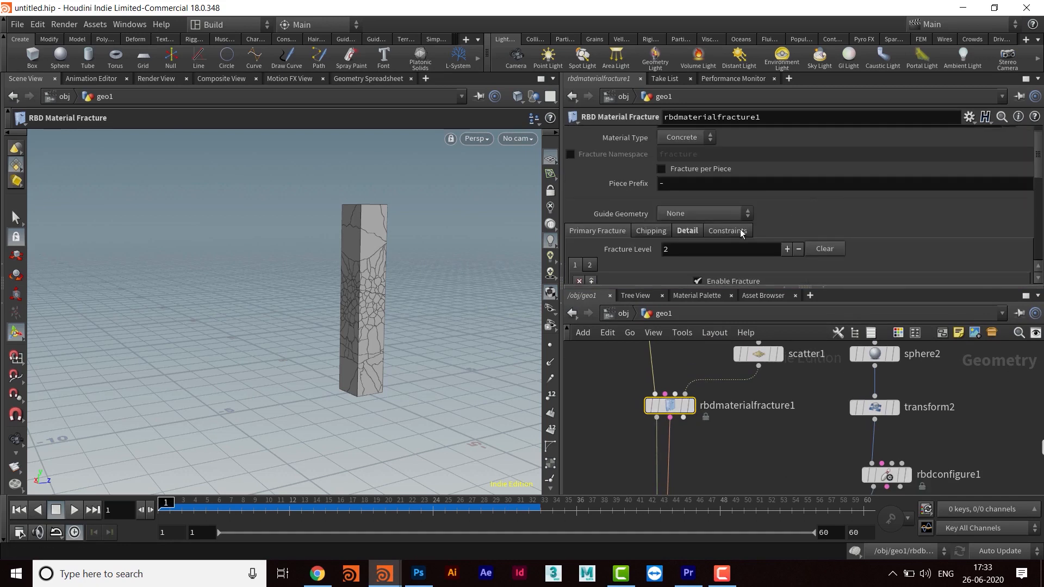
{"action": "left_click", "coordinate": [723, 230]}
{"action": "scroll", "coordinate": [892, 210], "scroll_direction": "down", "scroll_amount": 3}
{"action": "scroll", "coordinate": [891, 207], "scroll_direction": "down", "scroll_amount": 1}
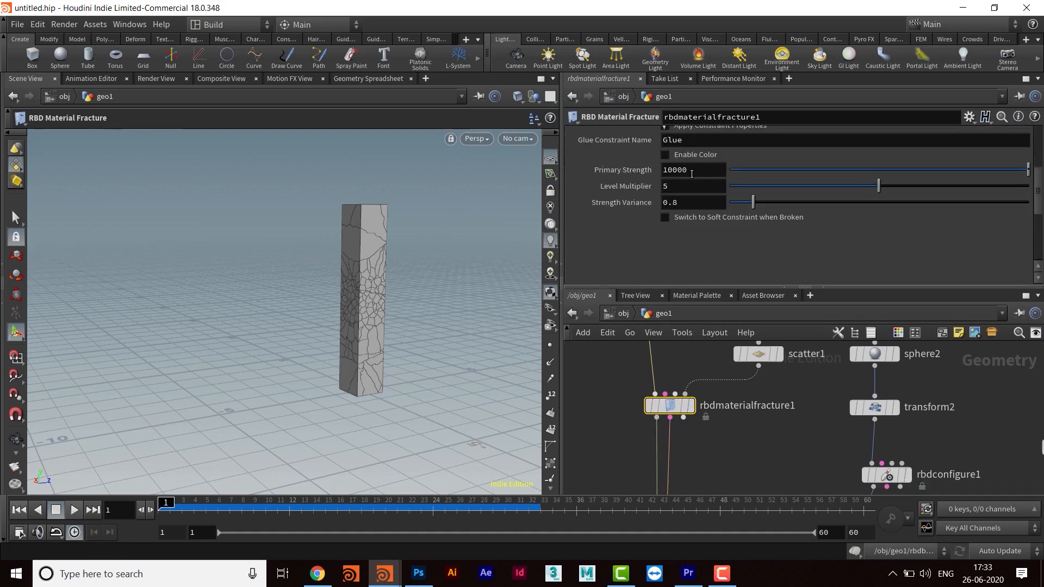
{"action": "left_click", "coordinate": [714, 172]}
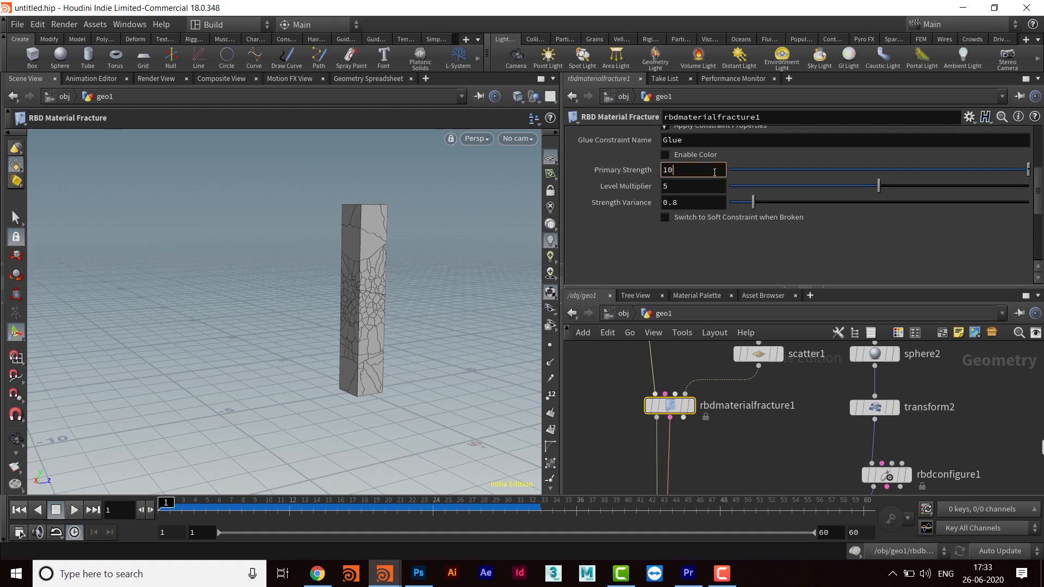
{"action": "key", "text": "Return"}
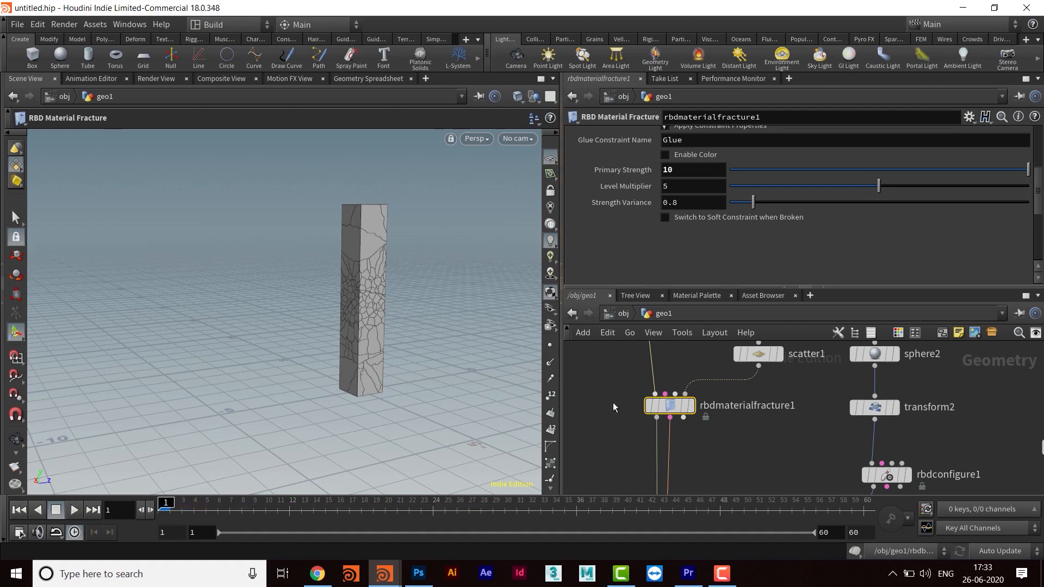
Select rbdbulletsolver1, play the simulation to check the column's break-up and return to frame 1.
{"action": "middle_click_drag", "start_coordinate": [612, 407], "coordinate": [611, 300]}
{"action": "middle_click_drag", "start_coordinate": [679, 433], "coordinate": [687, 377]}
{"action": "left_click", "coordinate": [680, 412]}
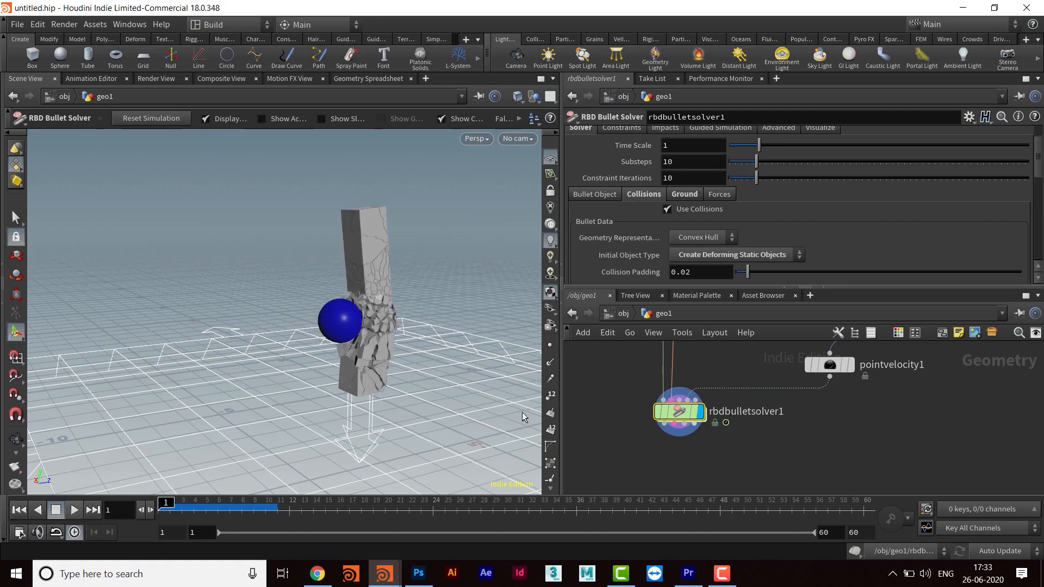
{"action": "left_click", "coordinate": [18, 510]}
{"action": "scroll", "coordinate": [793, 235], "scroll_direction": "up", "scroll_amount": 2}
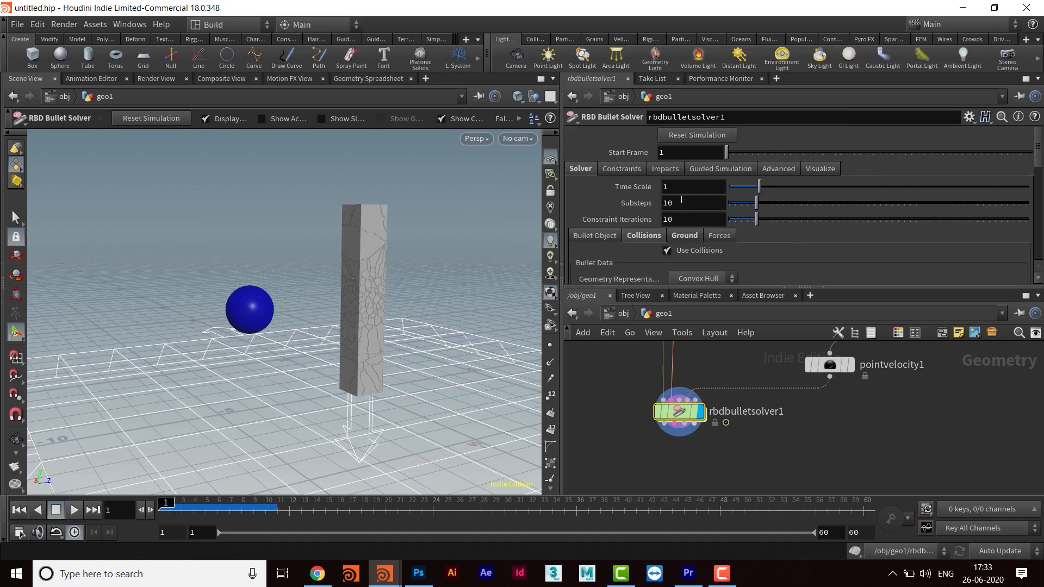
Set the Primary Strength of the Glue constraints on rbdmaterialfracture1 to 1000.
{"action": "middle_click_drag", "start_coordinate": [751, 395], "coordinate": [749, 510]}
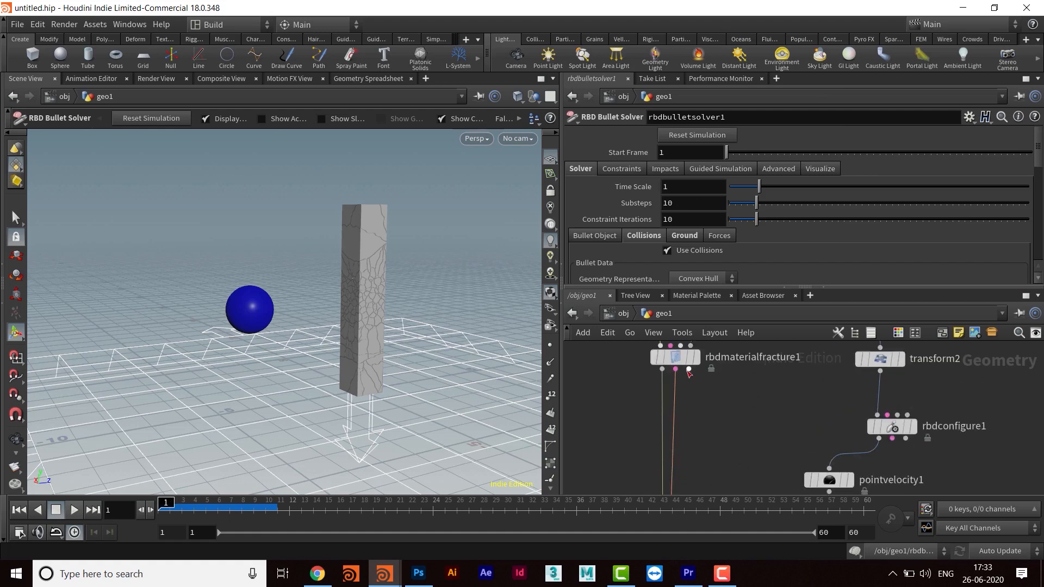
{"action": "left_click", "coordinate": [684, 359]}
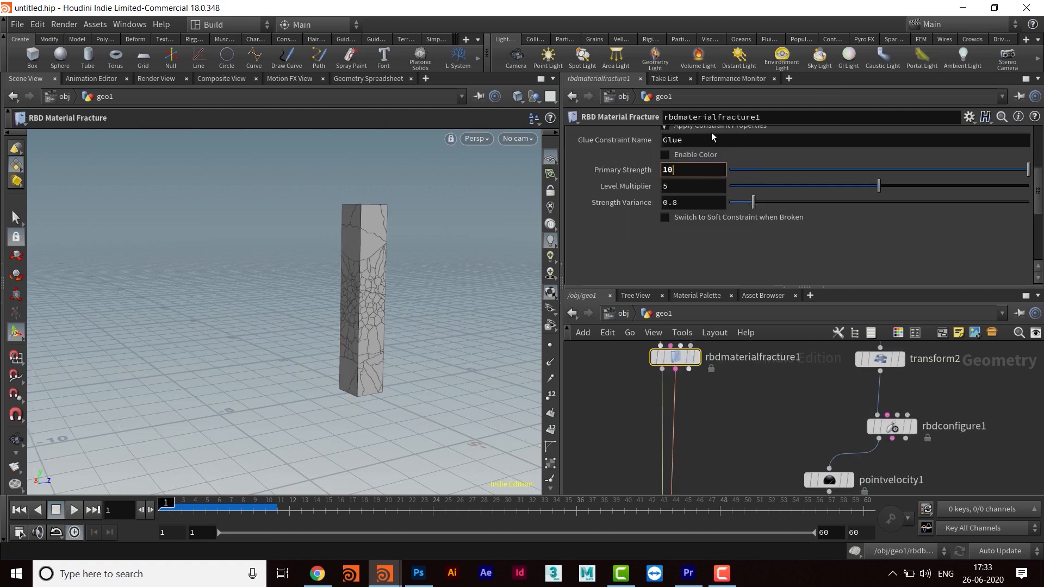
{"action": "type", "text": "1000"}
{"action": "key", "text": "Return"}
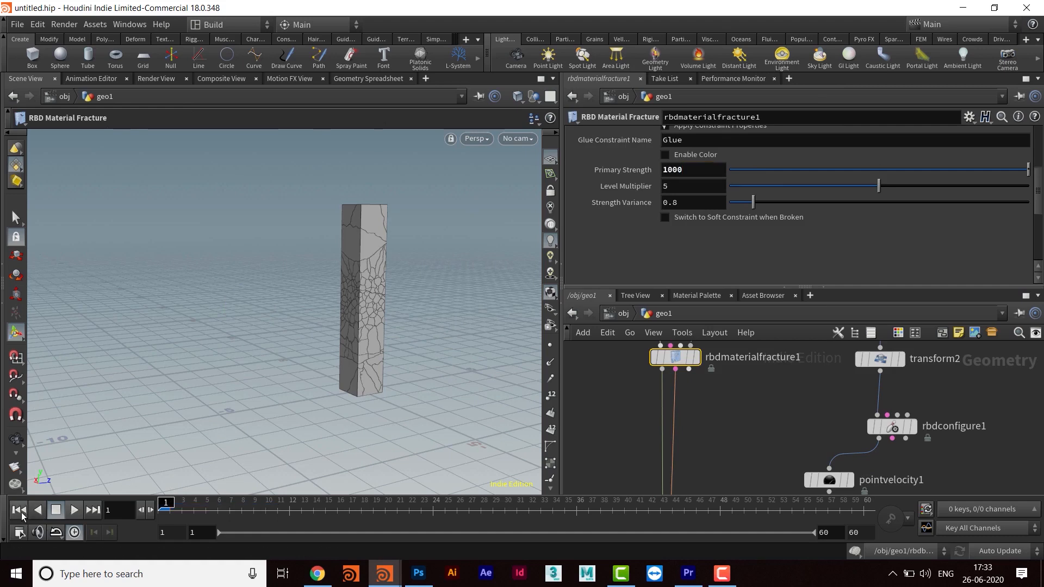
Replay the simulation from frame 1 with rbdbulletsolver1 selected and check how the stronger glue holds the column.
{"action": "left_click", "coordinate": [75, 511]}
{"action": "middle_click_drag", "start_coordinate": [737, 451], "coordinate": [710, 357]}
{"action": "key", "text": "Escape"}
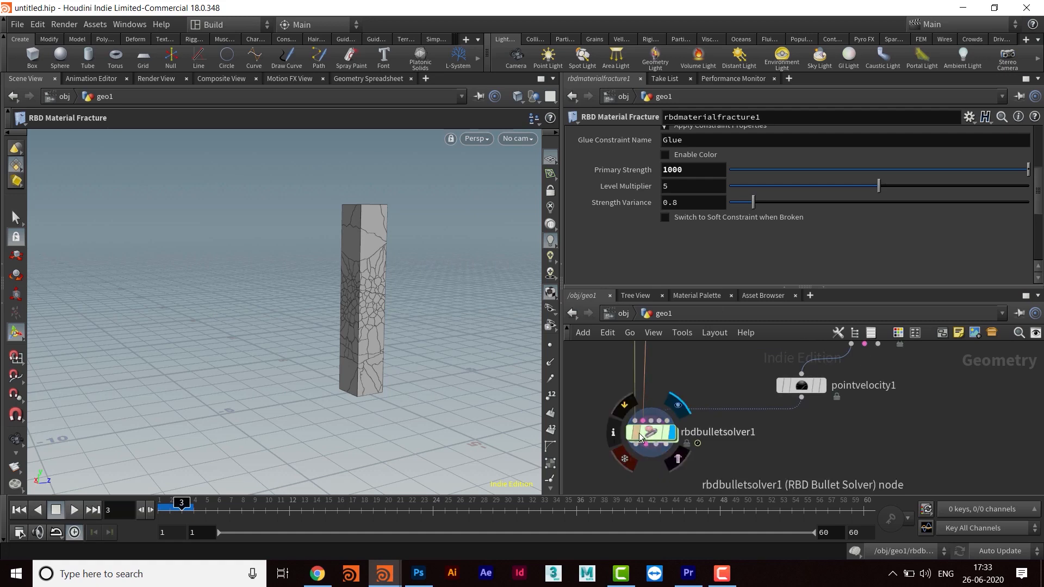
{"action": "left_click", "coordinate": [648, 439]}
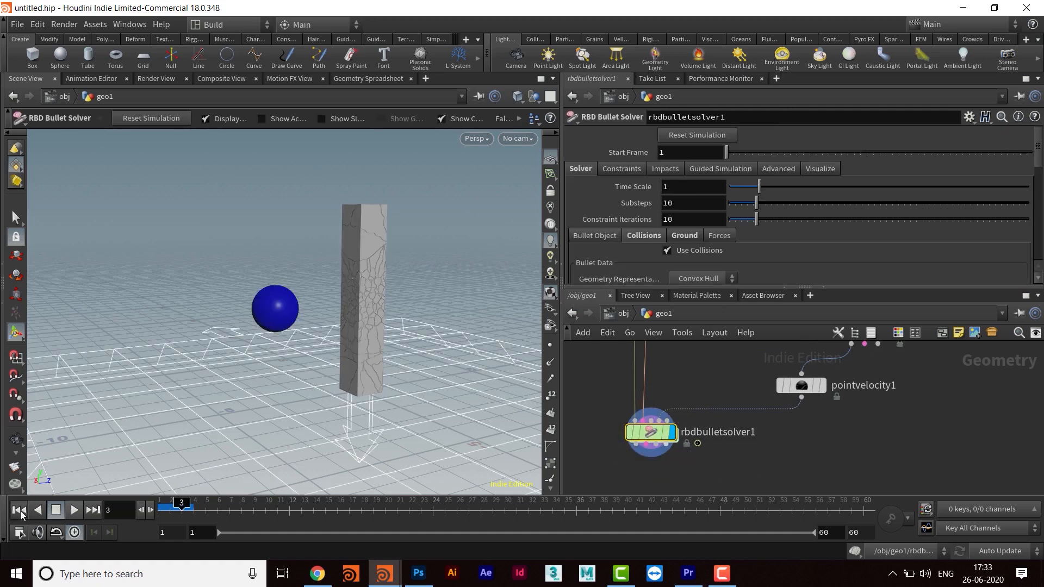
{"action": "left_click", "coordinate": [74, 510]}
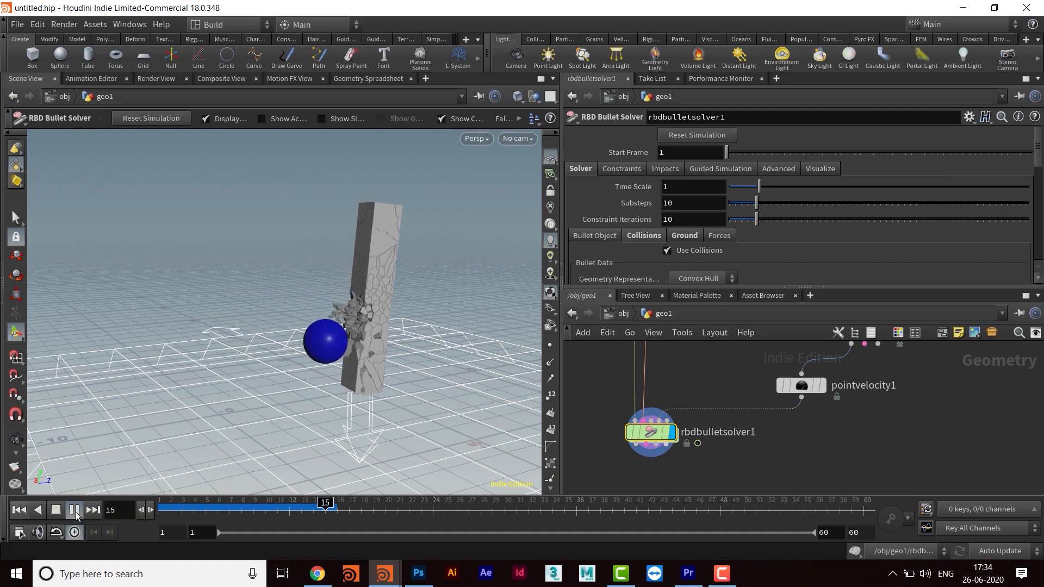
{"action": "left_click", "coordinate": [75, 512]}
Set the Z component of Add Velocity on pointvelocity1 to 20.
{"action": "middle_click_drag", "start_coordinate": [825, 439], "coordinate": [760, 478]}
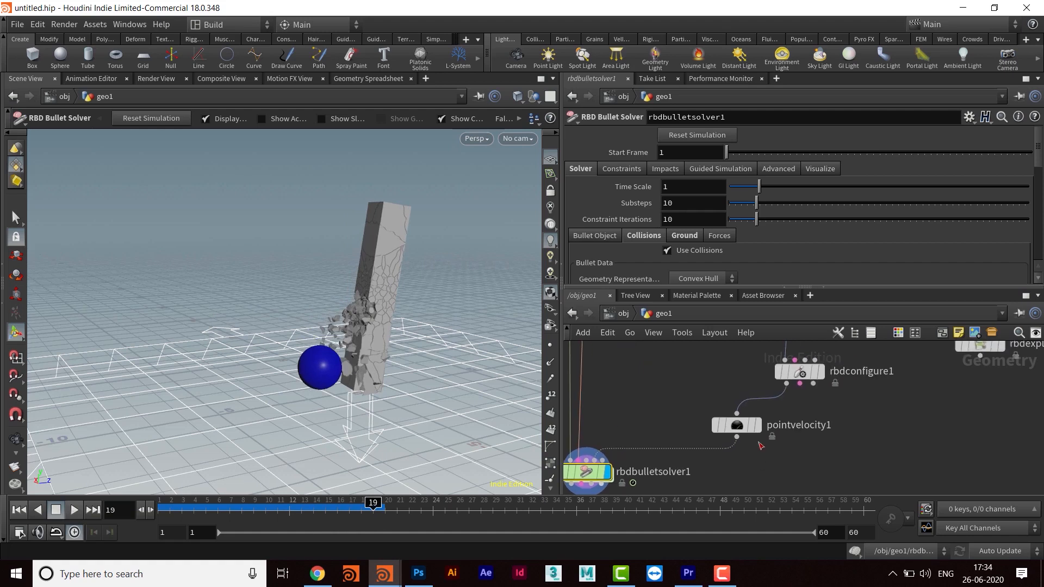
{"action": "left_click", "coordinate": [737, 424]}
{"action": "left_click", "coordinate": [936, 152]}
{"action": "type", "text": "20"}
{"action": "key", "text": "Return"}
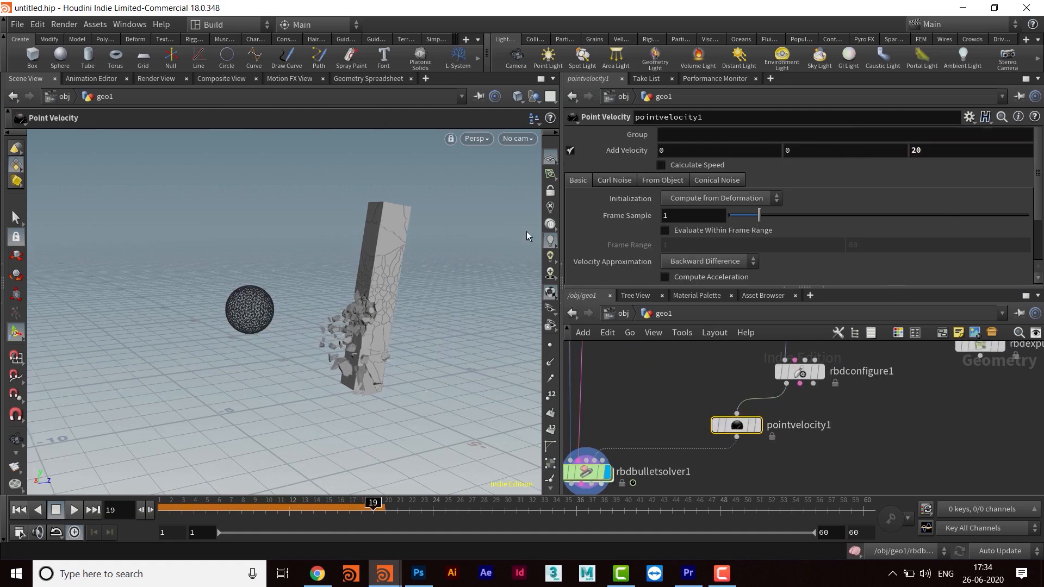
Replay the simulation from frame 1 with rbdbulletsolver1 selected, check the faster sphere's impact, and return to frame 1.
{"action": "left_click", "coordinate": [18, 510]}
{"action": "left_click", "coordinate": [74, 510]}
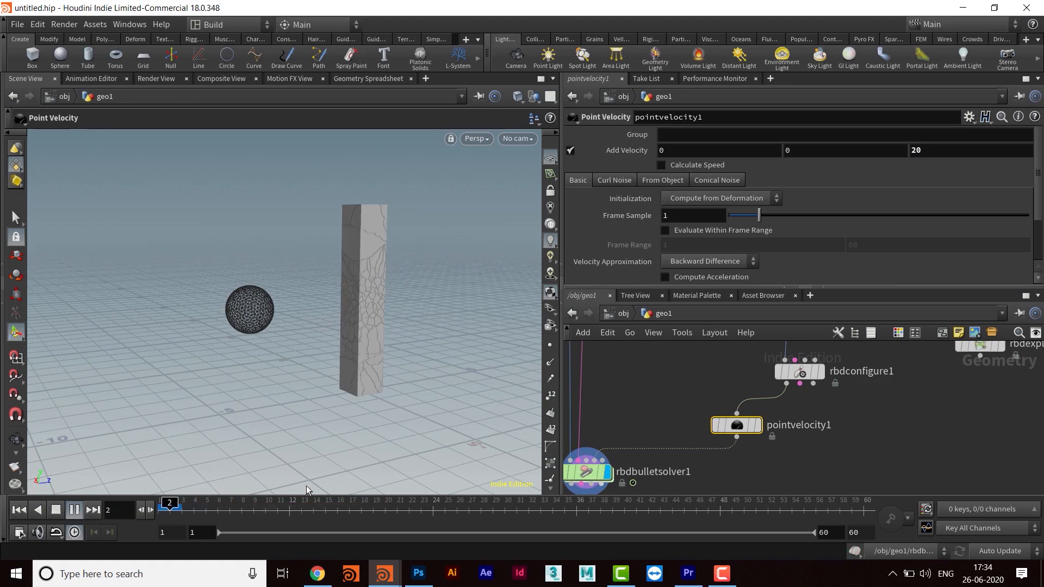
{"action": "left_click", "coordinate": [74, 510]}
{"action": "left_click", "coordinate": [591, 475]}
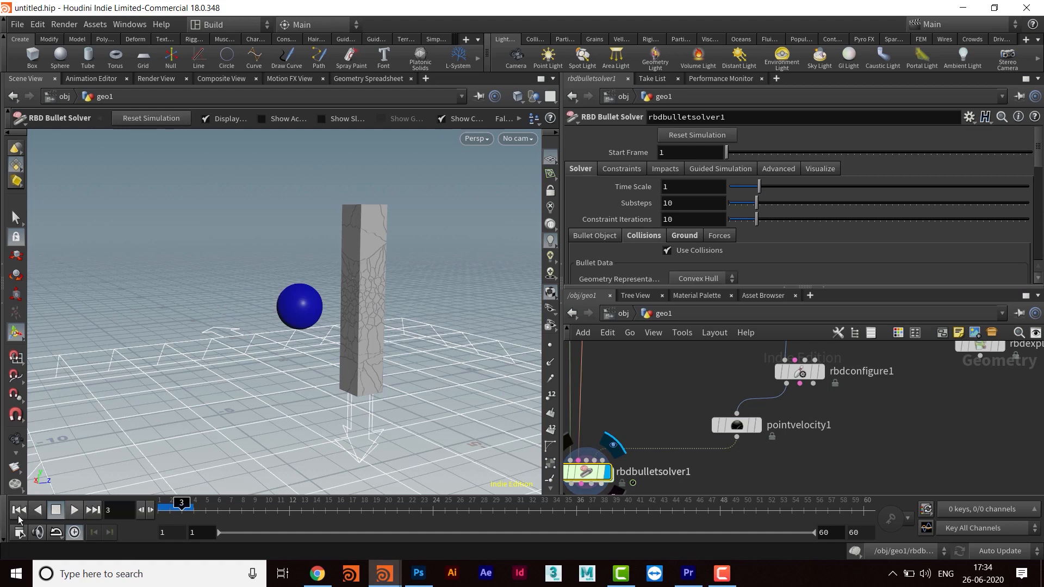
{"action": "left_click", "coordinate": [18, 514]}
{"action": "left_click", "coordinate": [76, 512]}
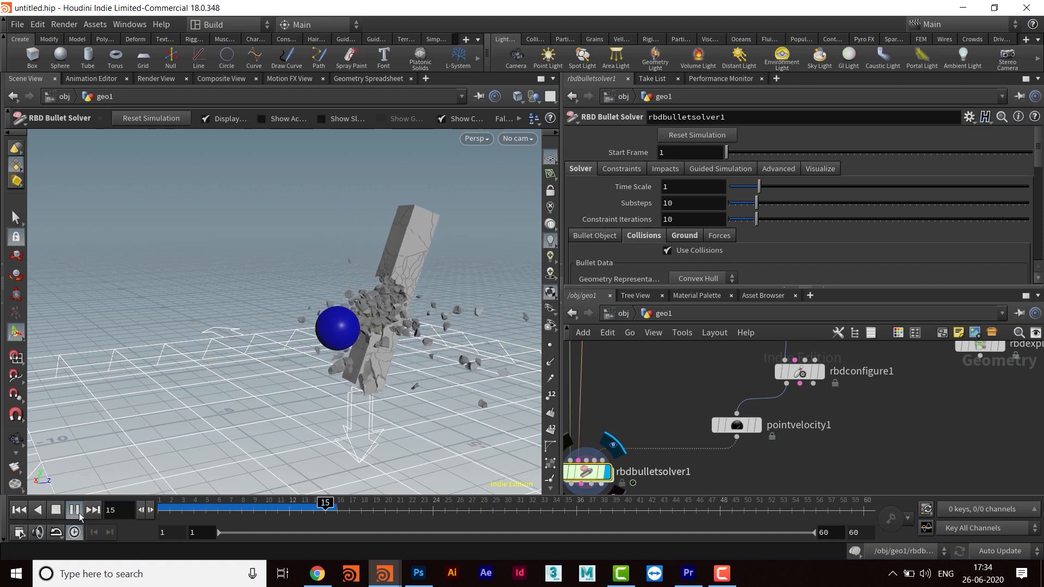
{"action": "left_click", "coordinate": [76, 512]}
{"action": "left_click", "coordinate": [18, 510]}
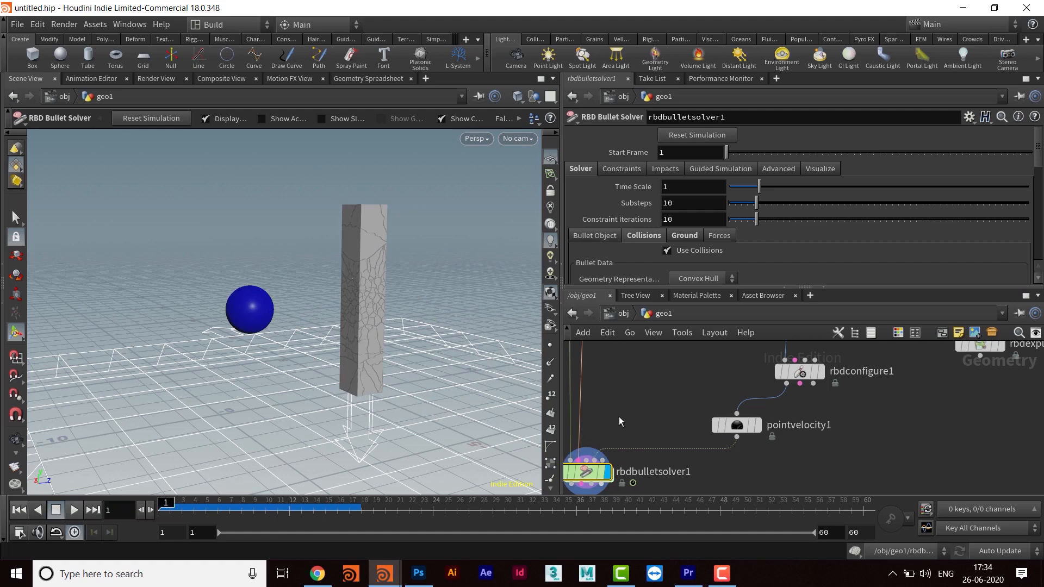
Set the Primary Strength of the Glue constraints on rbdmaterialfracture1 to 500.
{"action": "middle_click_drag", "start_coordinate": [650, 384], "coordinate": [695, 379]}
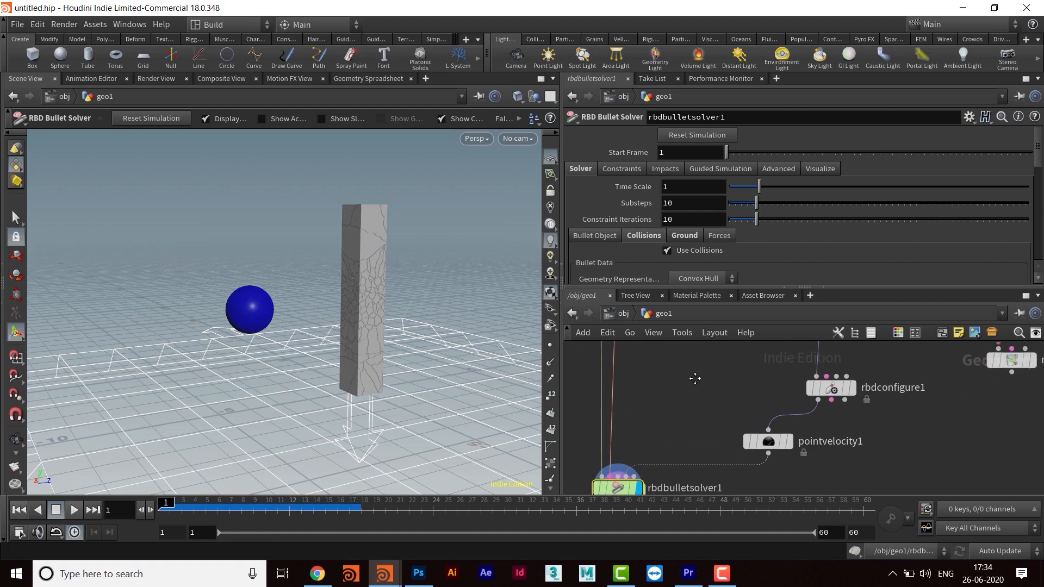
{"action": "middle_click_drag", "start_coordinate": [743, 423], "coordinate": [785, 492]}
{"action": "left_click", "coordinate": [656, 409]}
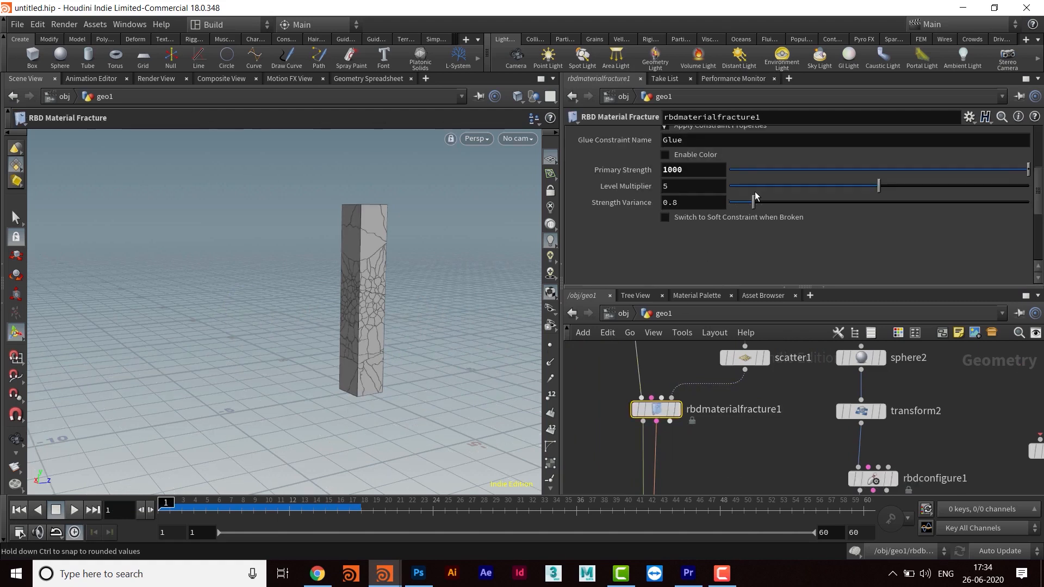
{"action": "scroll", "coordinate": [739, 259], "scroll_direction": "up", "scroll_amount": 2}
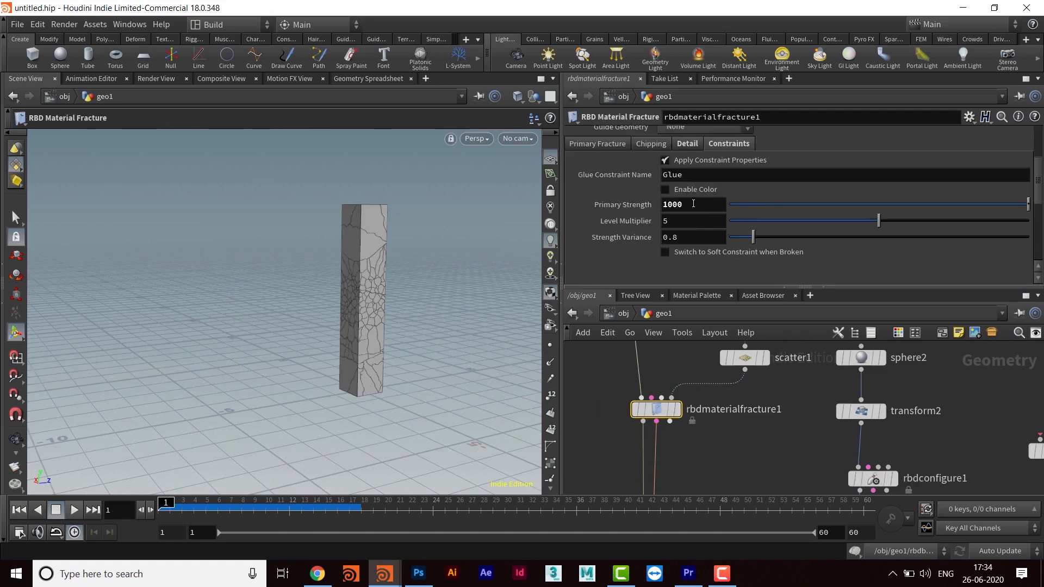
{"action": "left_click_drag", "start_coordinate": [693, 204], "coordinate": [650, 206]}
{"action": "type", "text": "500"}
{"action": "key", "text": "Return"}
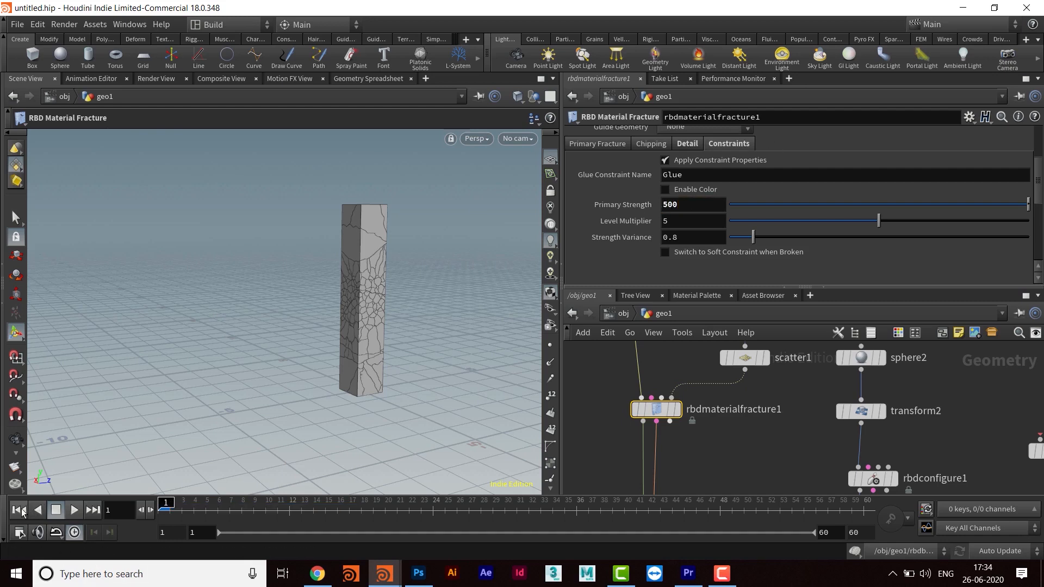
Select rbdbulletsolver1 and play the simulation to check how the column breaks with the reduced glue strength.
{"action": "middle_click_drag", "start_coordinate": [748, 478], "coordinate": [729, 342]}
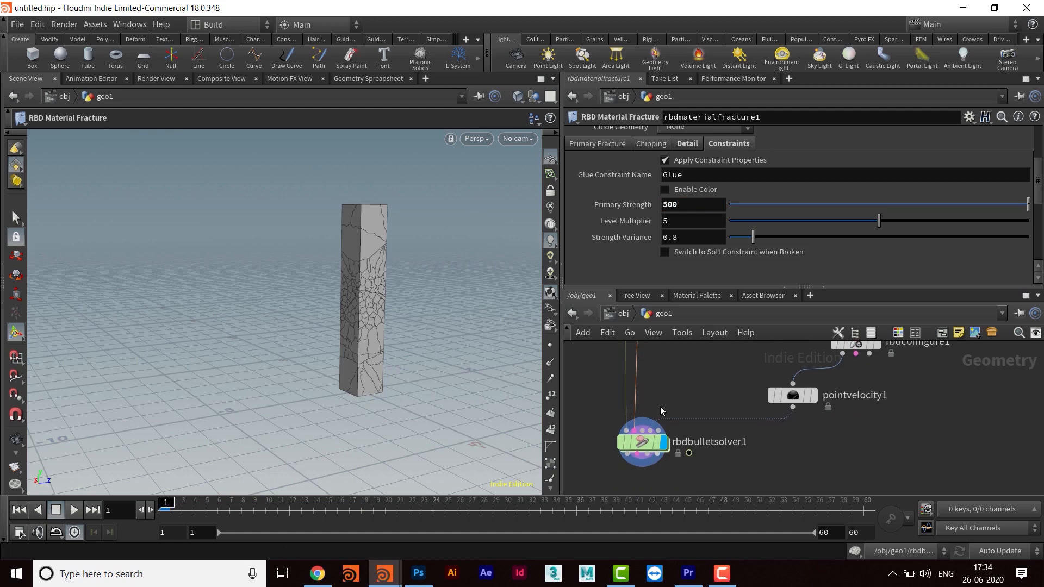
{"action": "left_click", "coordinate": [645, 445]}
{"action": "left_click", "coordinate": [74, 510]}
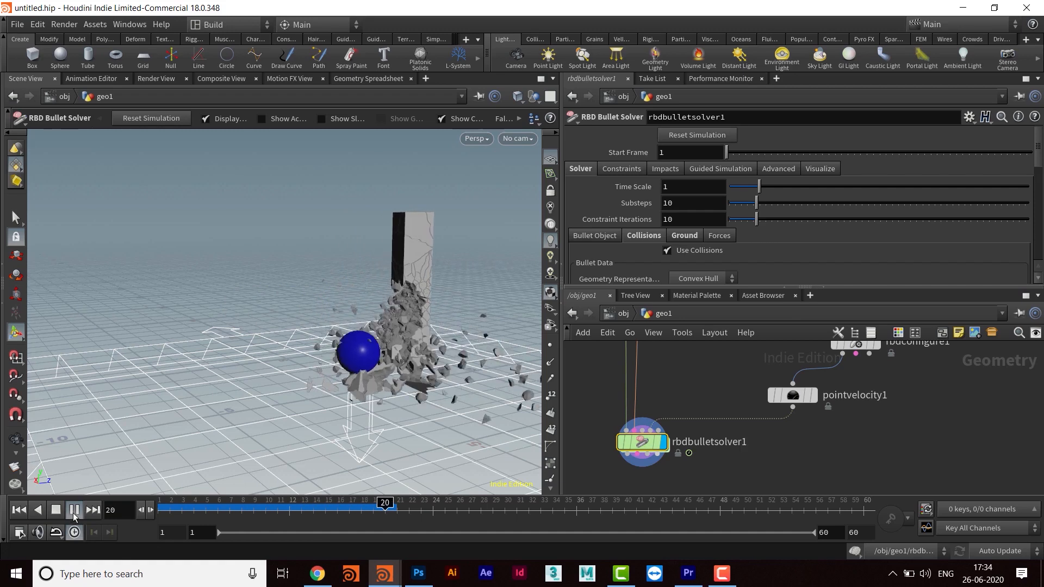
{"action": "left_click", "coordinate": [75, 511]}
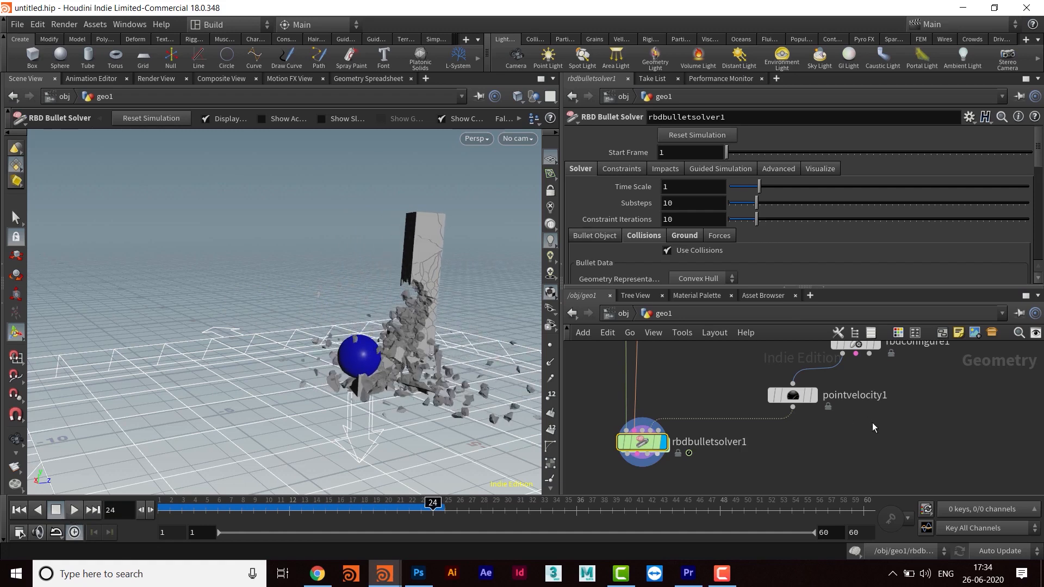
Set the Z component of Add Velocity on pointvelocity1 to 30.
{"action": "middle_click_drag", "start_coordinate": [797, 405], "coordinate": [739, 430]}
{"action": "left_click", "coordinate": [739, 426]}
{"action": "left_click_drag", "start_coordinate": [937, 150], "coordinate": [804, 159]}
{"action": "type", "text": "30"}
{"action": "key", "text": "Return"}
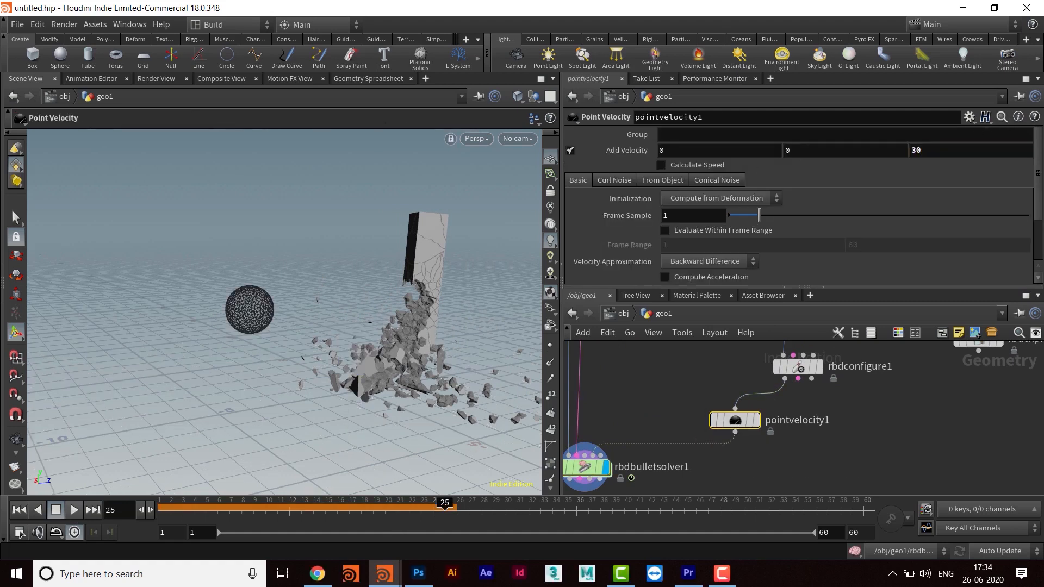
Replay the simulation from frame 1 with rbdbulletsolver1 selected and check how the sphere passes through the column.
{"action": "left_click", "coordinate": [17, 511]}
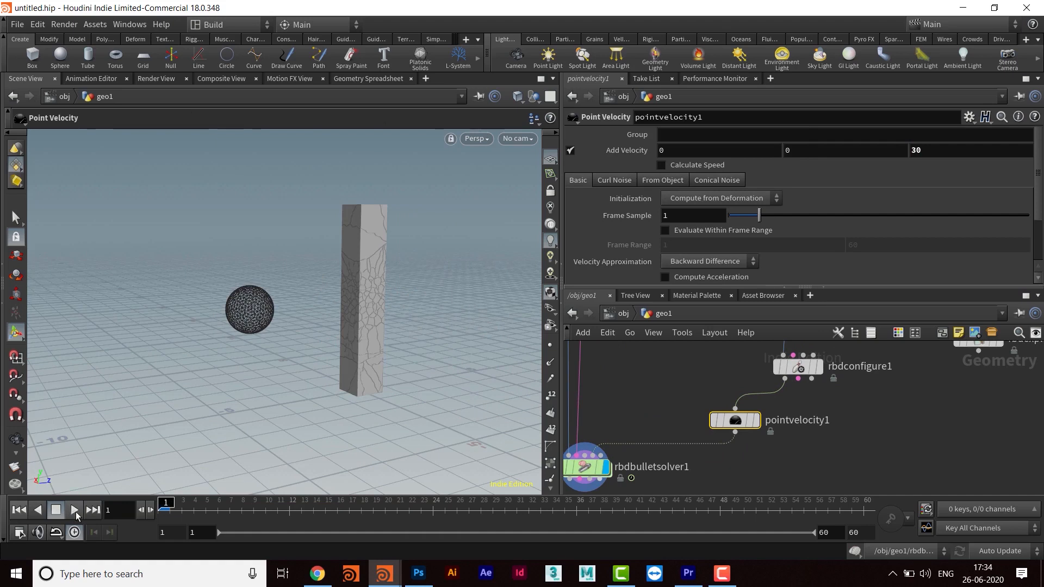
{"action": "left_click", "coordinate": [75, 511]}
{"action": "left_click", "coordinate": [75, 511]}
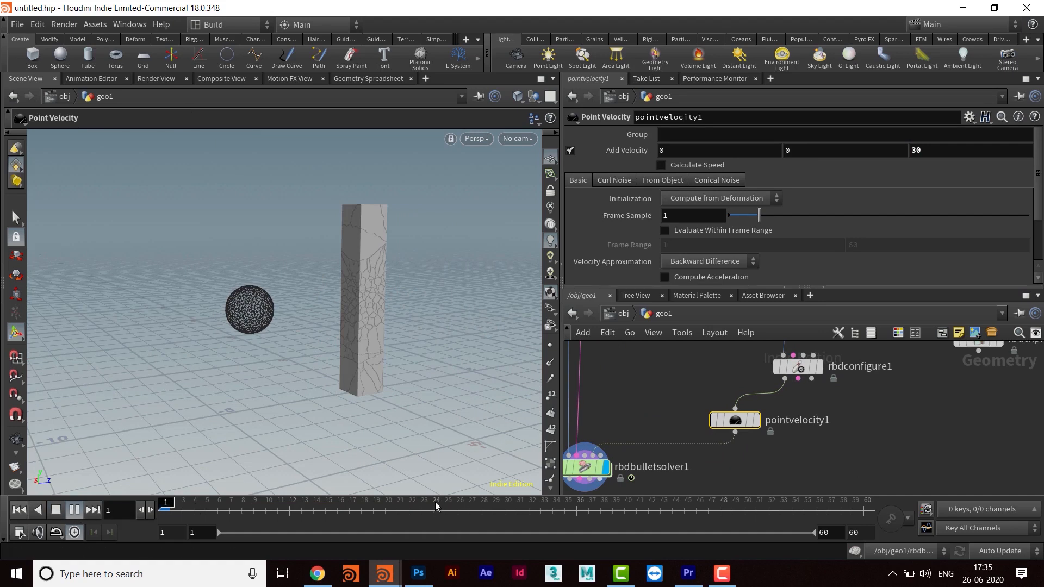
{"action": "left_click", "coordinate": [591, 467]}
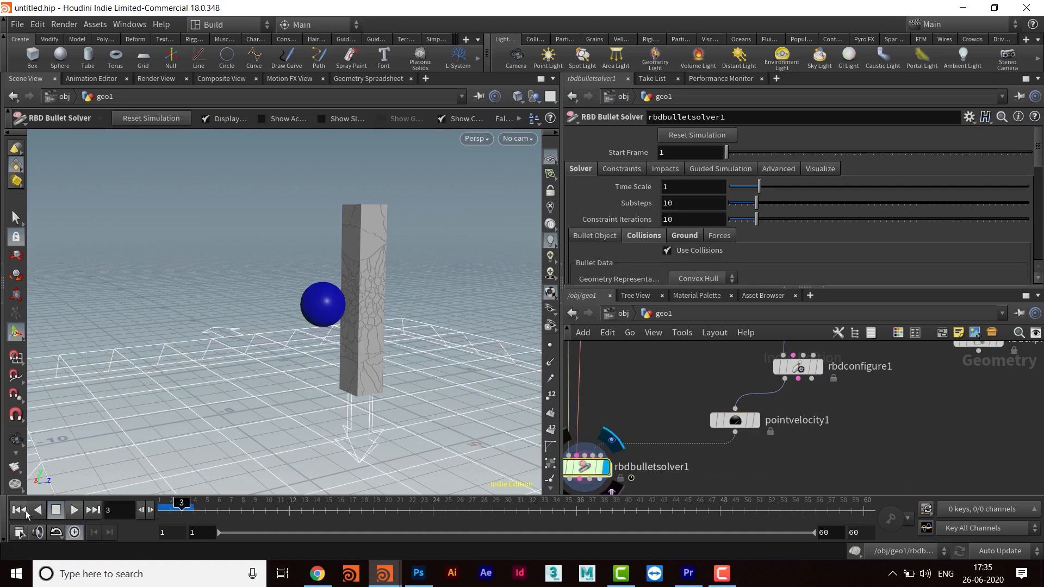
{"action": "left_click", "coordinate": [19, 510]}
{"action": "left_click", "coordinate": [75, 511]}
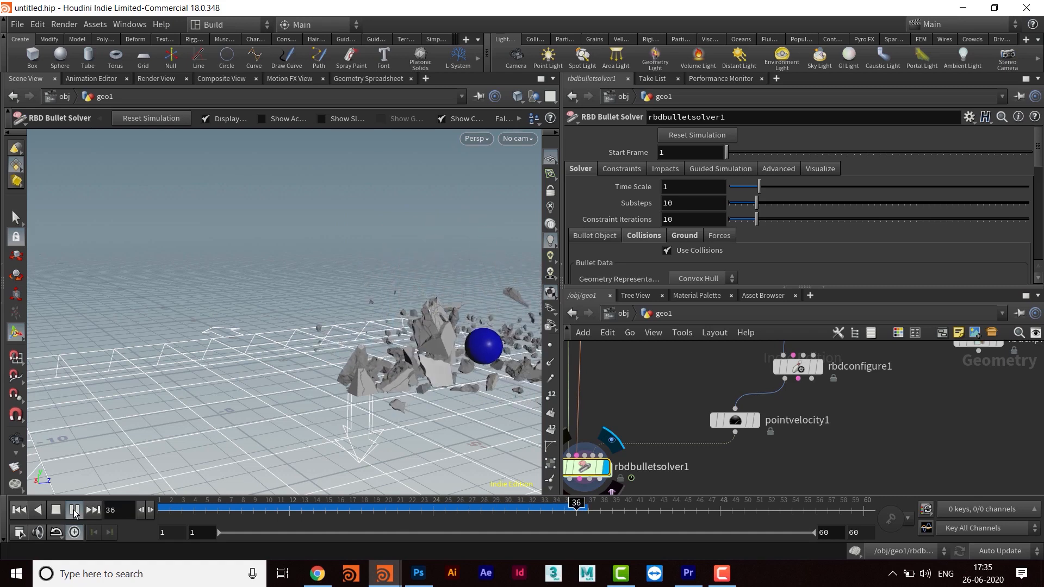
{"action": "key", "text": "Escape"}
Examine the debris from another angle while playing further frames, then return to frame 1 and inspect the intact column.
{"action": "mouse_move", "coordinate": [278, 373]}
{"action": "left_mouse_down"}
{"action": "mouse_move", "coordinate": [261, 375]}
{"action": "mouse_move", "coordinate": [326, 399]}
{"action": "mouse_move", "coordinate": [251, 386]}
{"action": "mouse_move", "coordinate": [249, 373]}
{"action": "mouse_move", "coordinate": [266, 368]}
{"action": "mouse_move", "coordinate": [263, 376]}
{"action": "left_mouse_up"}
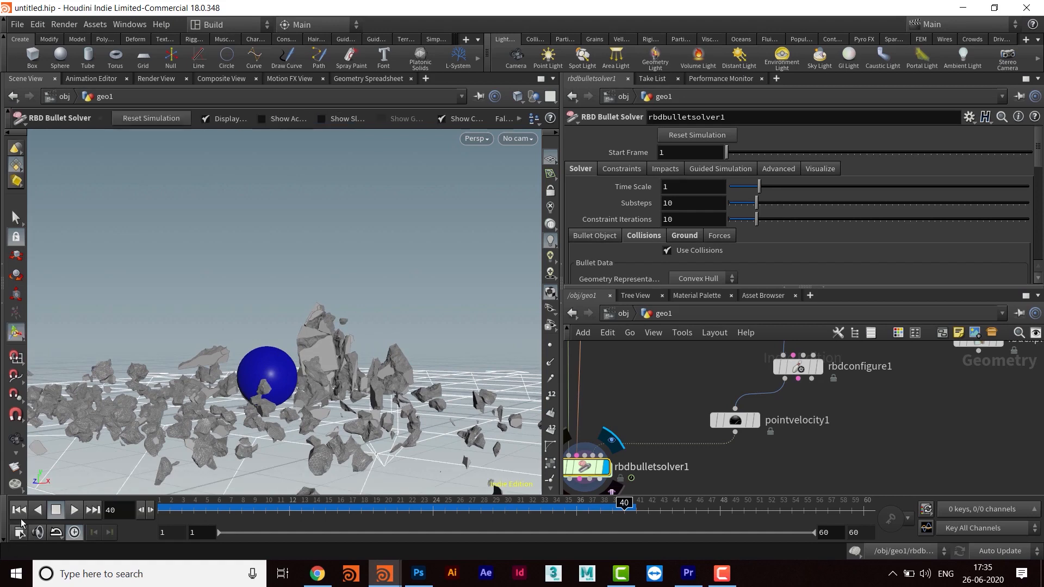
{"action": "left_click", "coordinate": [59, 512]}
{"action": "left_click", "coordinate": [74, 513]}
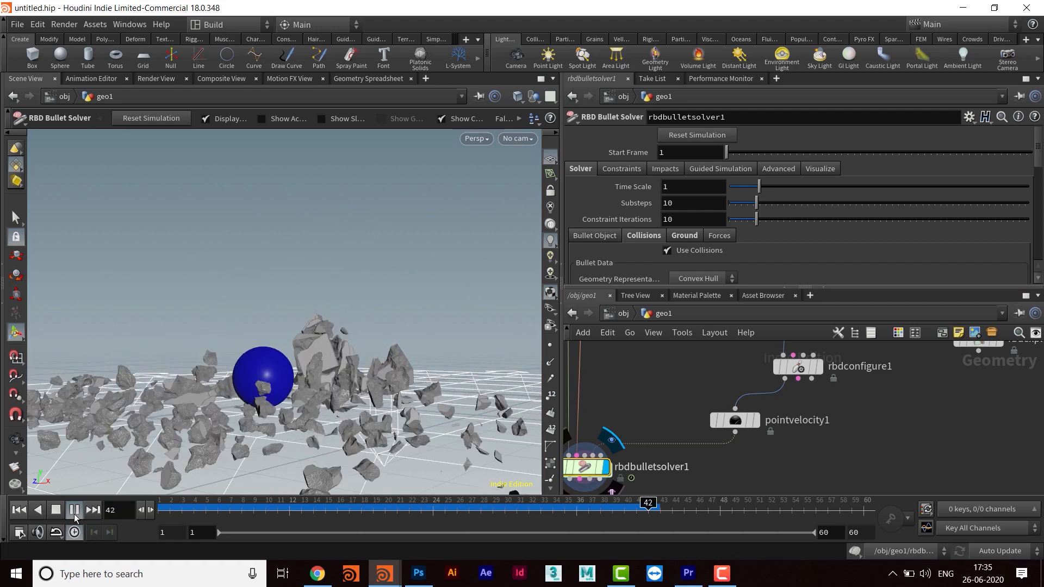
{"action": "left_click", "coordinate": [74, 511]}
{"action": "left_click_drag", "start_coordinate": [237, 373], "coordinate": [277, 321], "text": "alt"}
{"action": "left_click", "coordinate": [18, 509]}
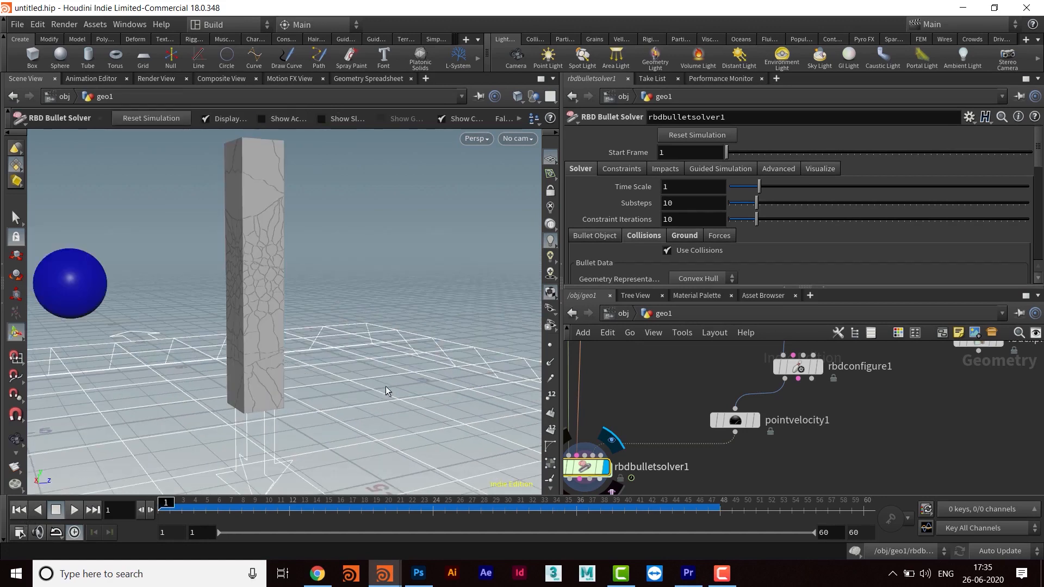
{"action": "left_click_drag", "start_coordinate": [280, 385], "coordinate": [237, 320], "text": "alt"}
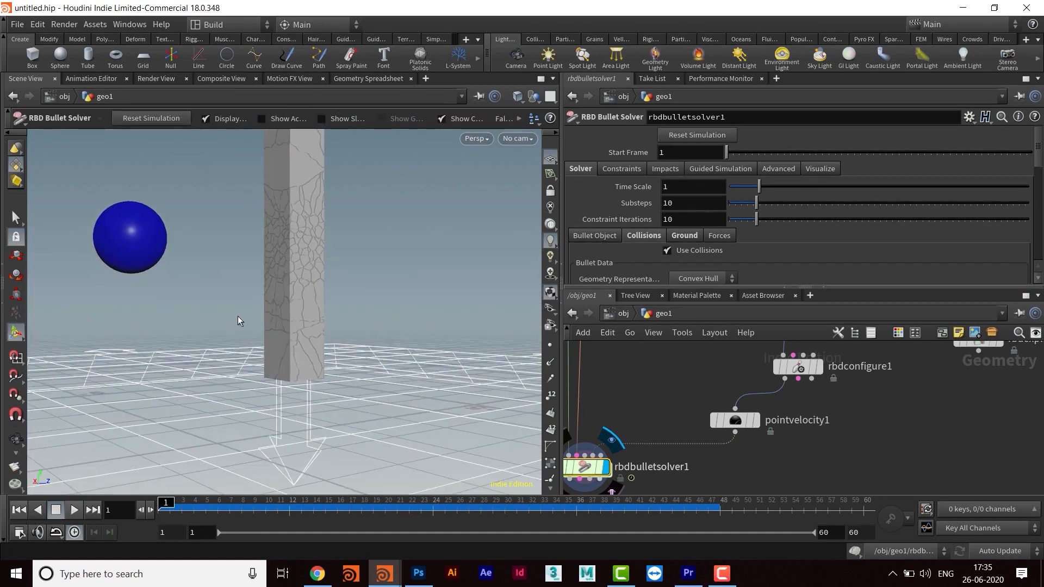
{"action": "left_click_drag", "start_coordinate": [314, 291], "coordinate": [309, 337], "text": "alt"}
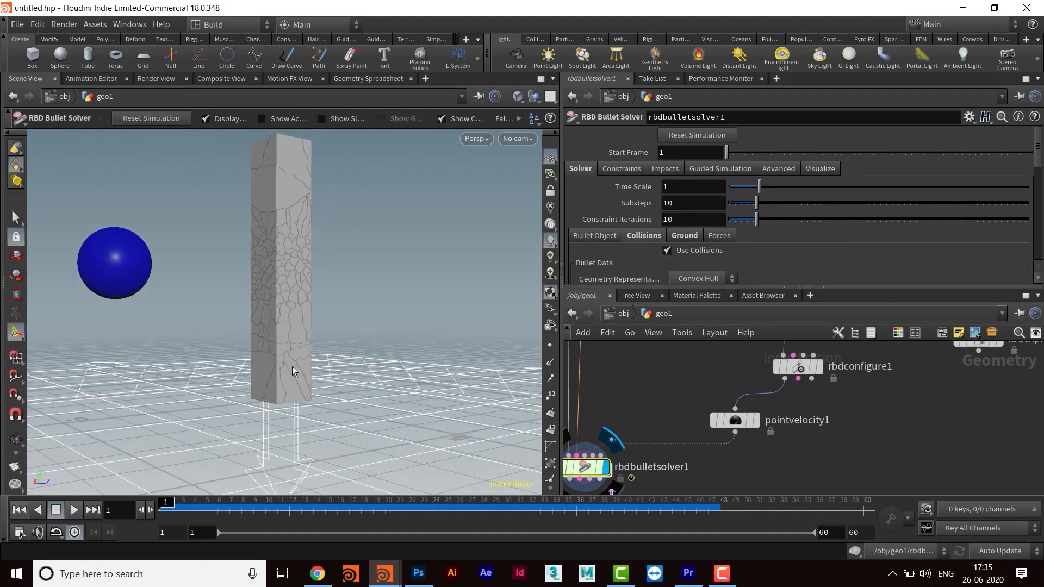
{"action": "left_click_drag", "start_coordinate": [366, 387], "coordinate": [337, 391], "text": "alt"}
Add an RBD Configure node and insert it on the wires between rbdmaterialfracture1 and rbdbulletsolver1.
{"action": "middle_click_drag", "start_coordinate": [674, 382], "coordinate": [789, 435]}
{"action": "left_click_drag", "start_coordinate": [715, 287], "coordinate": [719, 226]}
{"action": "mouse_move", "coordinate": [747, 412]}
{"action": "middle_mouse_down"}
{"action": "mouse_move", "coordinate": [748, 375]}
{"action": "mouse_move", "coordinate": [755, 395]}
{"action": "middle_mouse_up"}
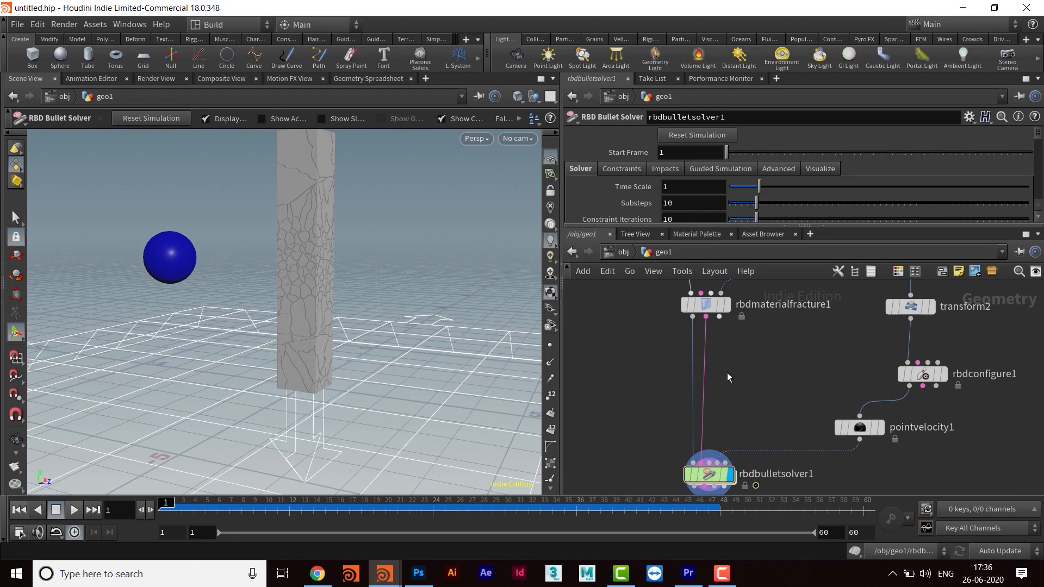
{"action": "key", "text": "Tab"}
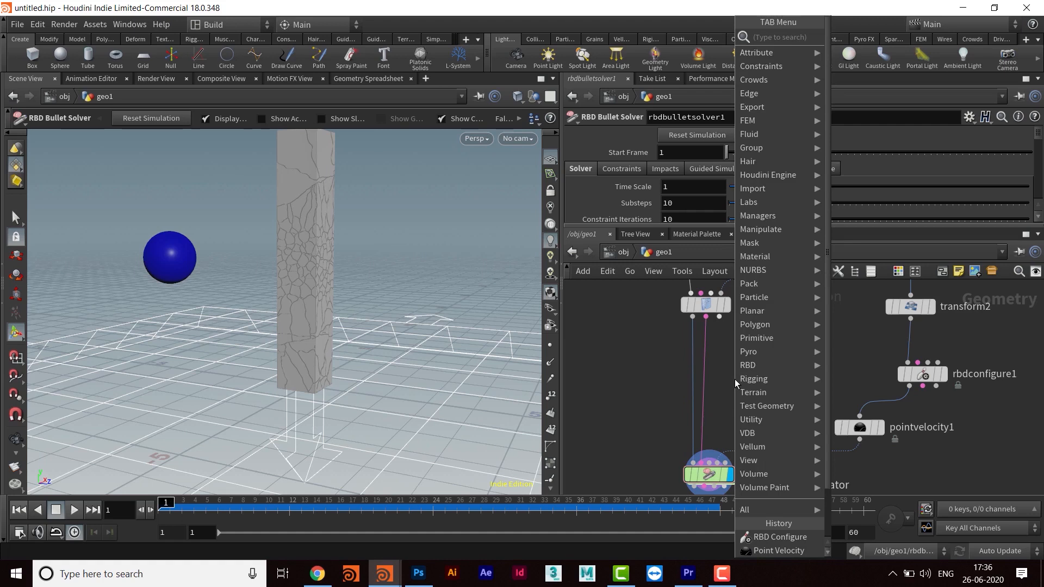
{"action": "type", "text": "r"}
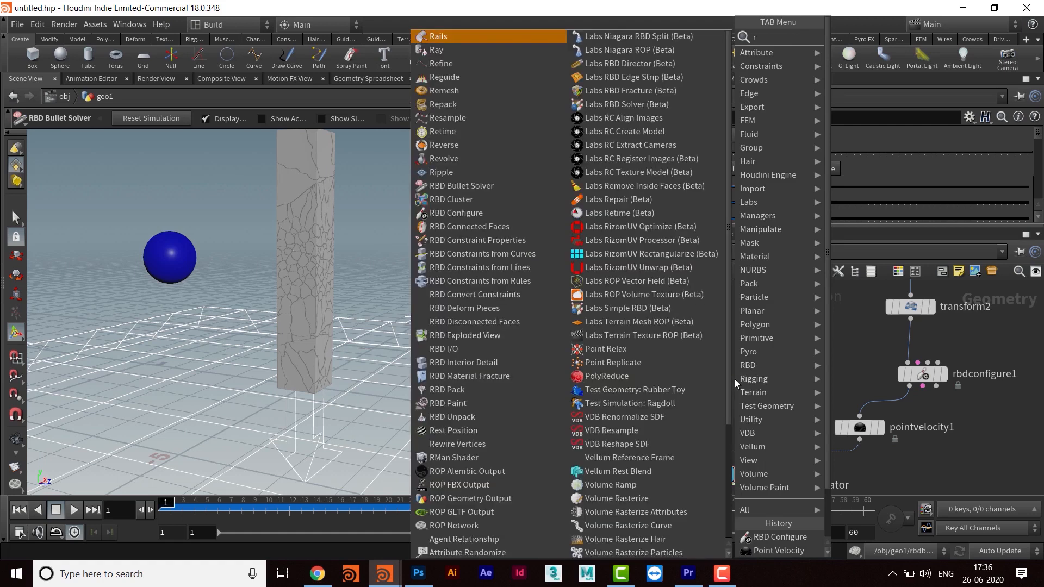
{"action": "type", "text": "bdcon"}
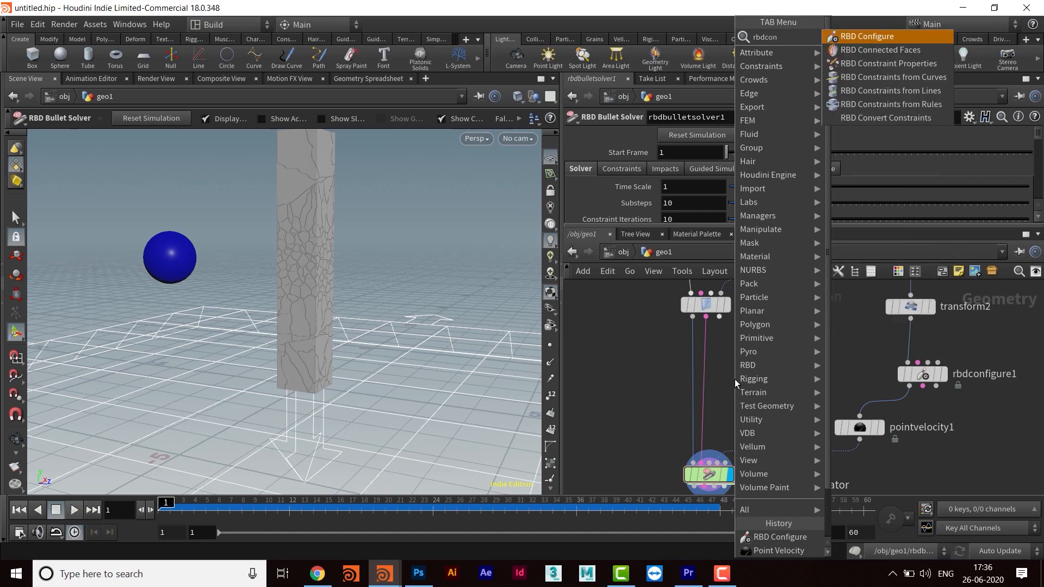
{"action": "key", "text": "Return"}
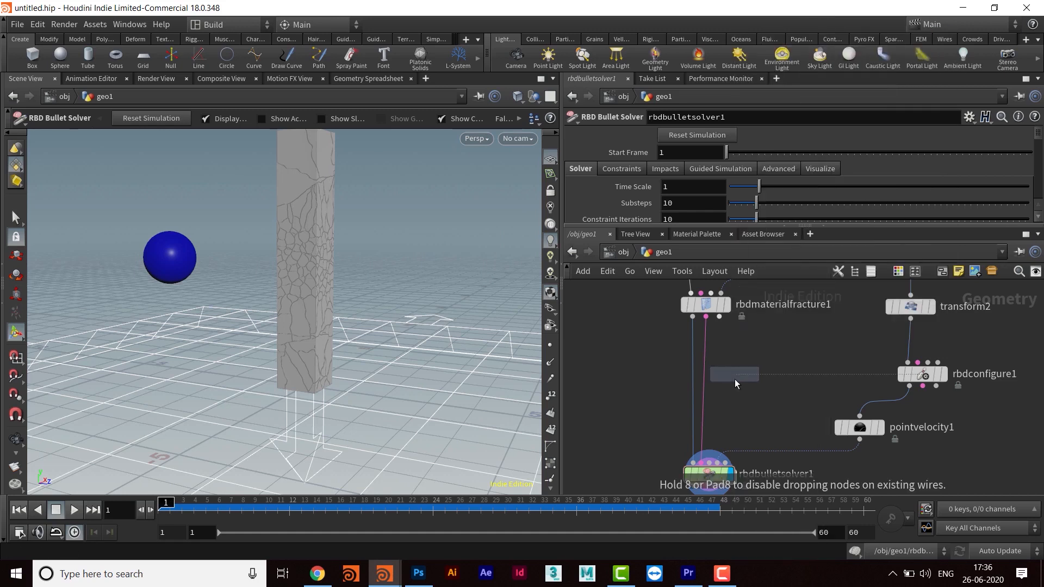
{"action": "left_click", "coordinate": [735, 380]}
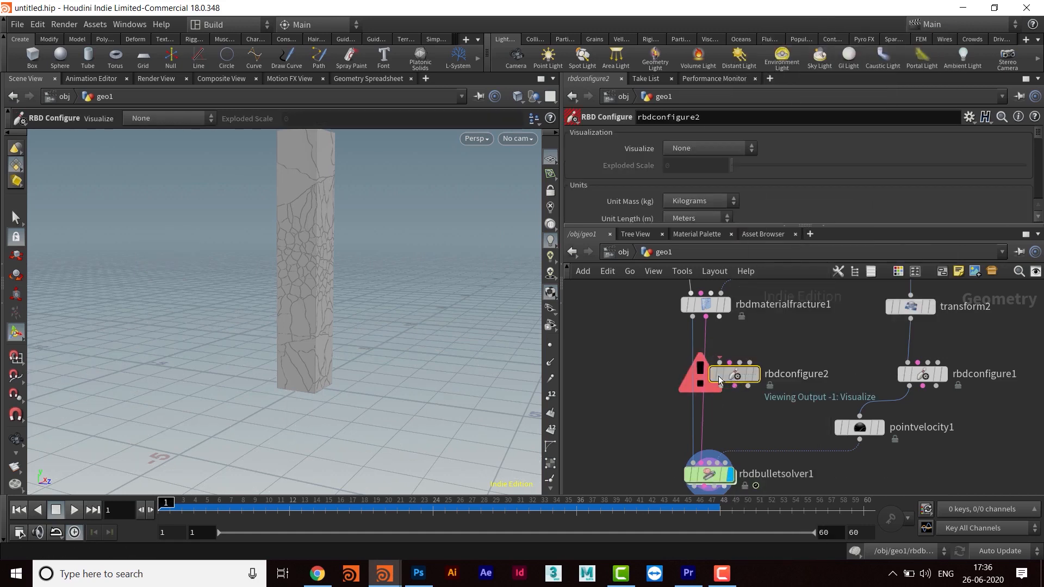
{"action": "left_click_drag", "start_coordinate": [720, 379], "coordinate": [705, 381]}
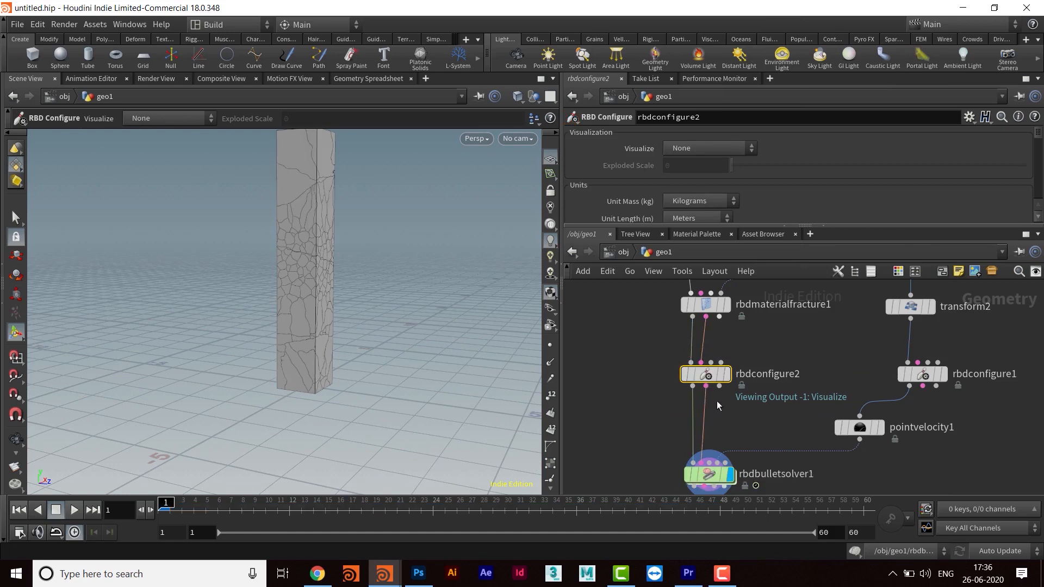
Set the Bounding Type of rbdconfigure2 to Bounding Box.
{"action": "middle_click_drag", "start_coordinate": [694, 394], "coordinate": [678, 380]}
{"action": "middle_click_drag", "start_coordinate": [327, 288], "coordinate": [320, 323], "text": "alt"}
{"action": "middle_click_drag", "start_coordinate": [748, 351], "coordinate": [746, 376]}
{"action": "left_click_drag", "start_coordinate": [733, 226], "coordinate": [743, 384]}
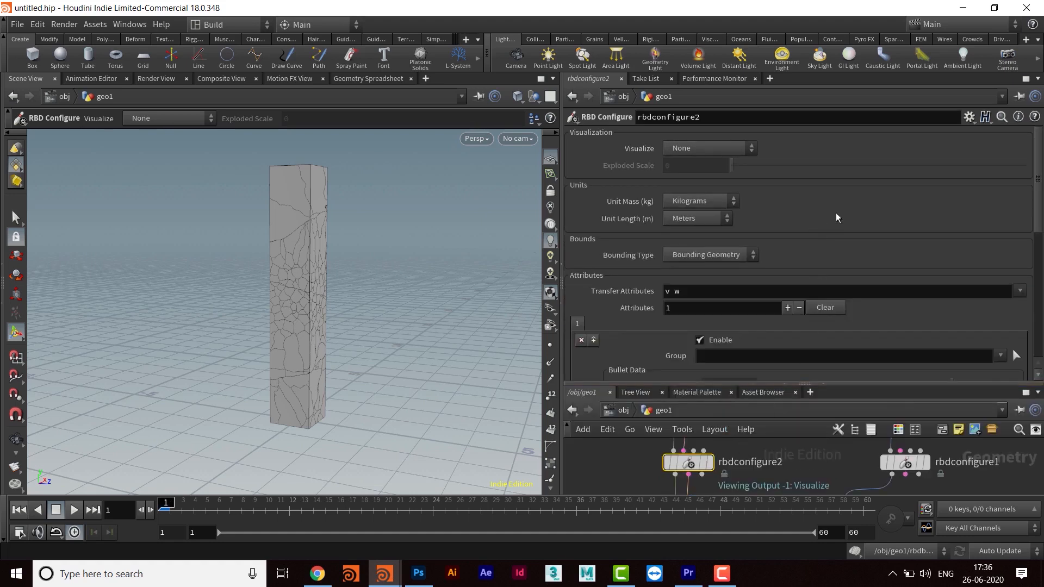
{"action": "scroll", "coordinate": [848, 244], "scroll_direction": "down", "scroll_amount": 4}
{"action": "scroll", "coordinate": [869, 312], "scroll_direction": "up", "scroll_amount": 1}
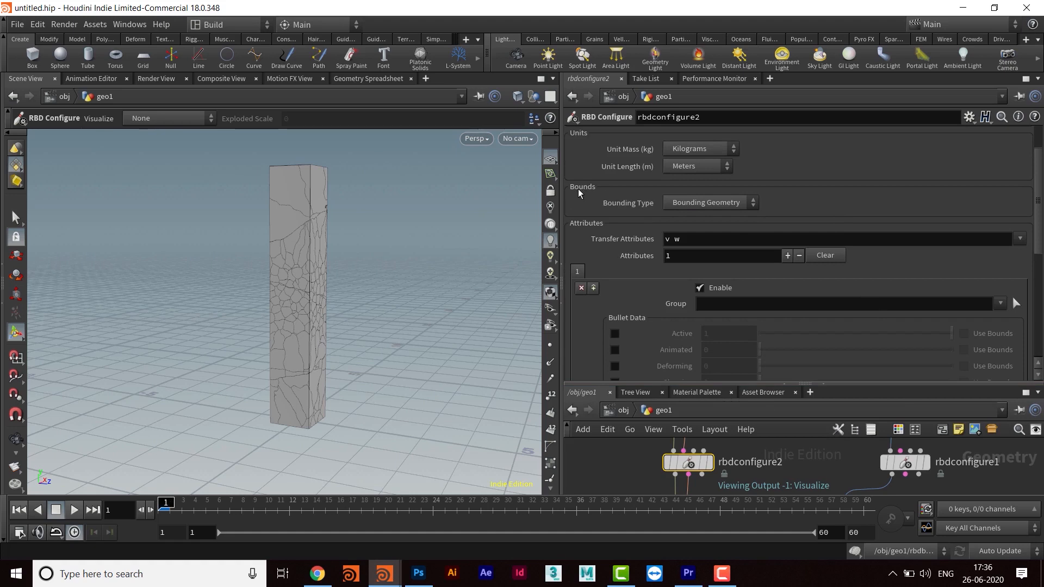
{"action": "left_click", "coordinate": [699, 204]}
{"action": "left_click", "coordinate": [698, 216]}
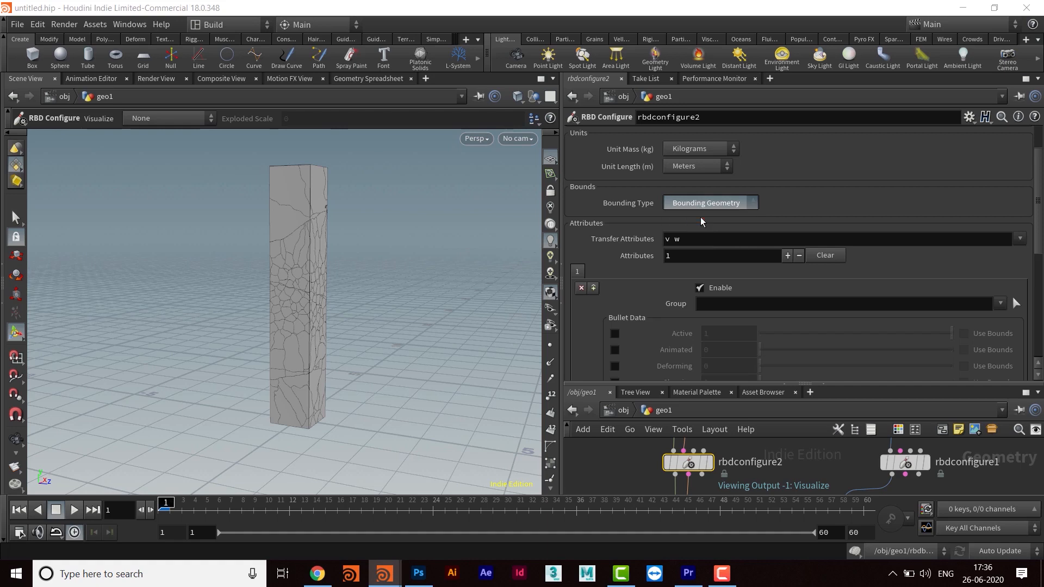
Set the bounding box size of rbdconfigure2 to 2 in X, Y and Z.
{"action": "middle_click_drag", "start_coordinate": [326, 397], "coordinate": [315, 350], "text": "alt"}
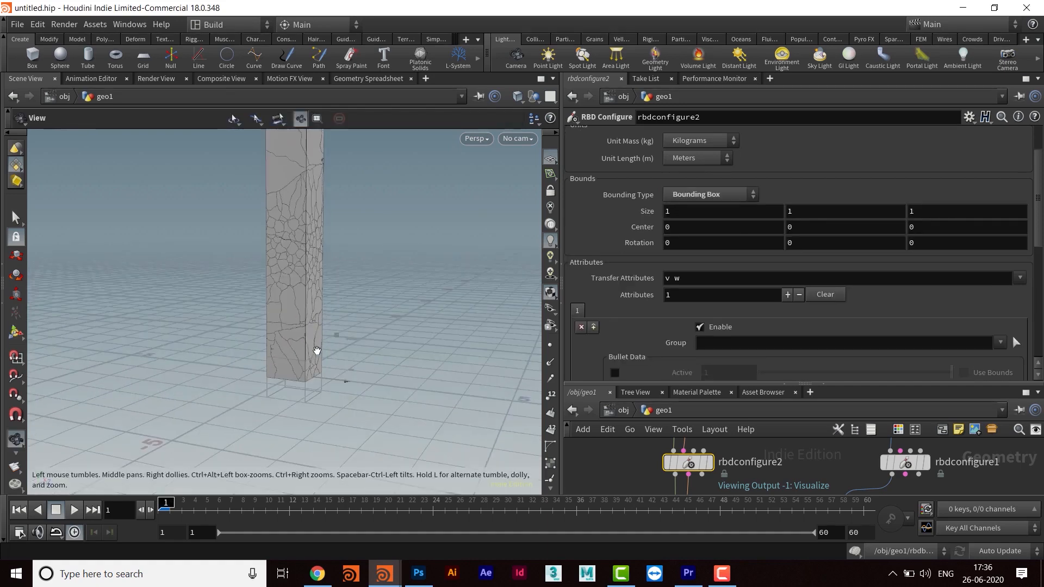
{"action": "scroll", "coordinate": [310, 346], "scroll_direction": "up", "scroll_amount": 2}
{"action": "left_click_drag", "start_coordinate": [307, 344], "coordinate": [374, 331], "text": "alt"}
{"action": "left_click", "coordinate": [688, 212]}
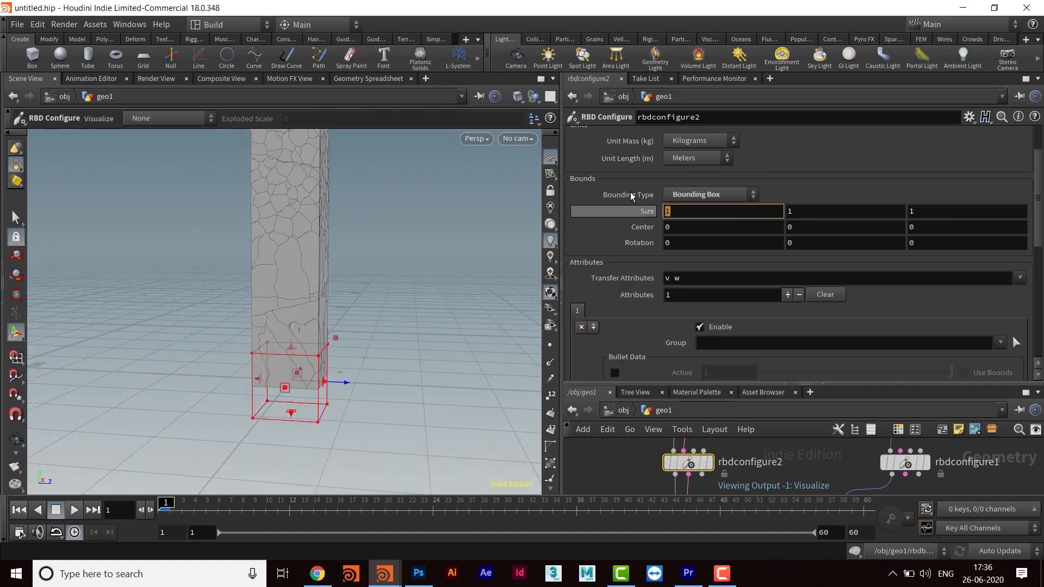
{"action": "type", "text": "2"}
{"action": "key", "text": "Return"}
{"action": "left_click", "coordinate": [921, 211]}
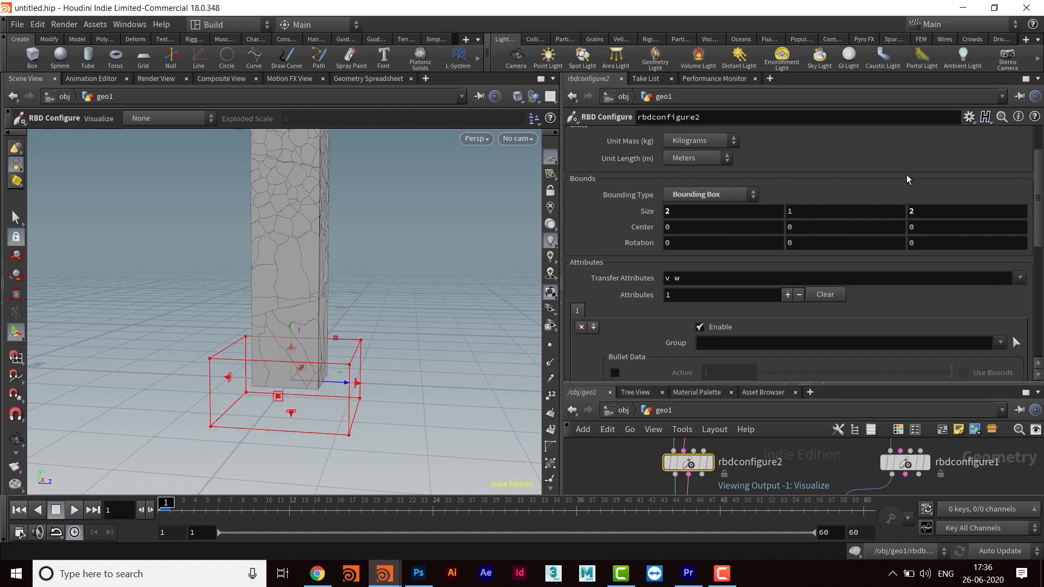
{"action": "double_click", "coordinate": [803, 212]}
{"action": "type", "text": "2"}
{"action": "key", "text": "Return"}
Adjust the bounding box around the column's base to a Y size of about 2.24 and a Y center of about 0.65.
{"action": "key", "text": "Escape"}
{"action": "left_click_drag", "start_coordinate": [433, 275], "coordinate": [337, 308]}
{"action": "key", "text": "Return"}
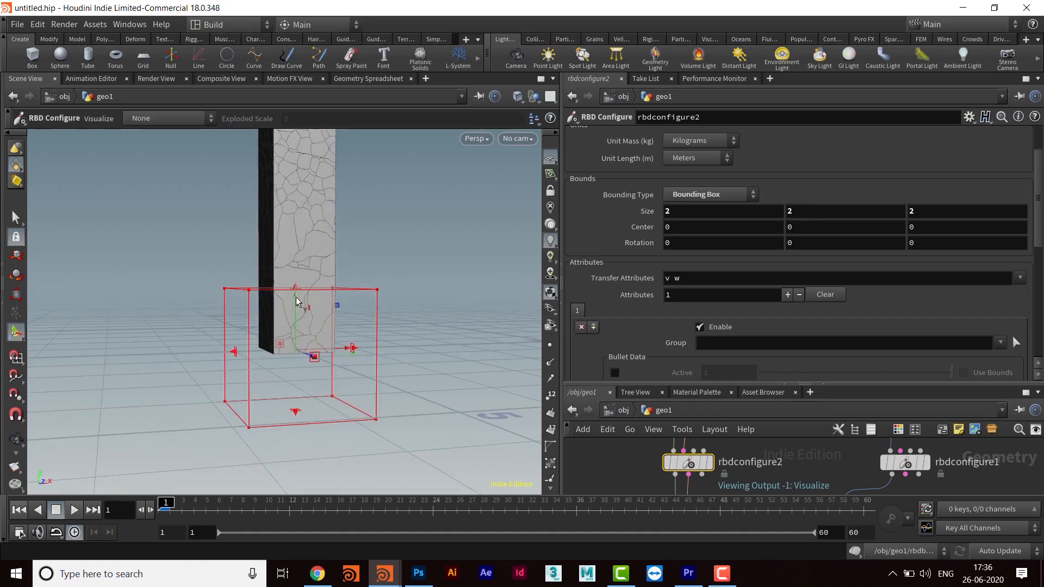
{"action": "left_click_drag", "start_coordinate": [295, 286], "coordinate": [314, 376]}
{"action": "key", "text": "Escape"}
{"action": "key", "text": "Return"}
{"action": "key", "text": "Escape"}
{"action": "right_click_drag", "start_coordinate": [306, 379], "coordinate": [433, 364]}
{"action": "key", "text": "Return"}
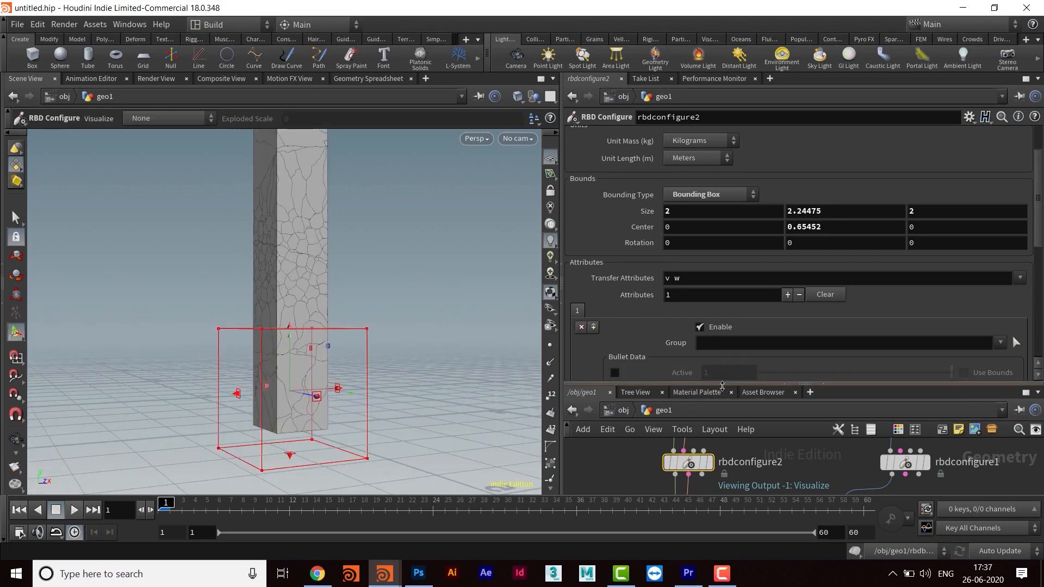
Enable the Active attribute on rbdconfigure2 and set its visualization to Active.
{"action": "left_click_drag", "start_coordinate": [291, 268], "coordinate": [349, 303]}
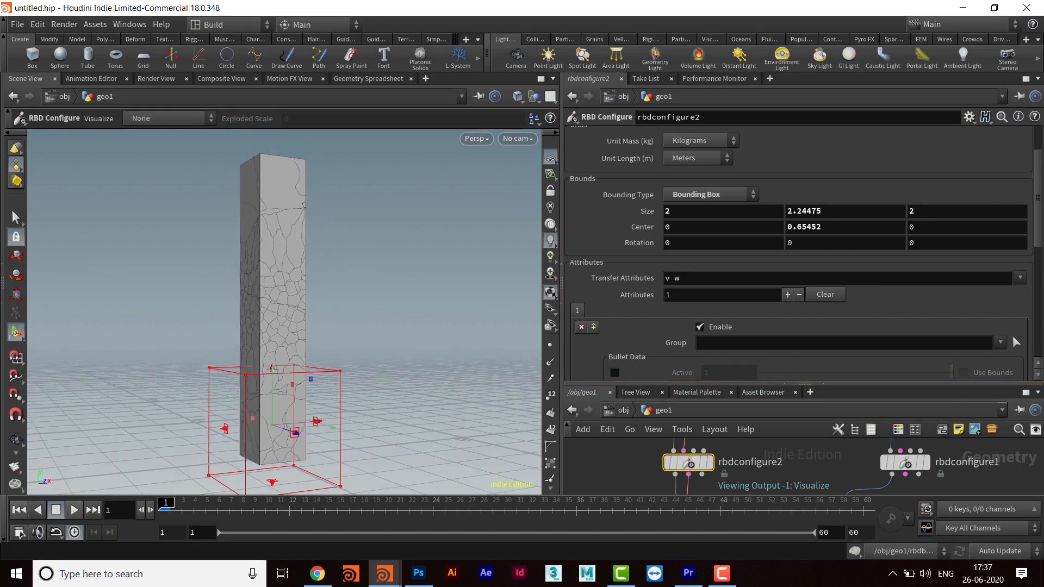
{"action": "scroll", "coordinate": [846, 271], "scroll_direction": "down", "scroll_amount": 5}
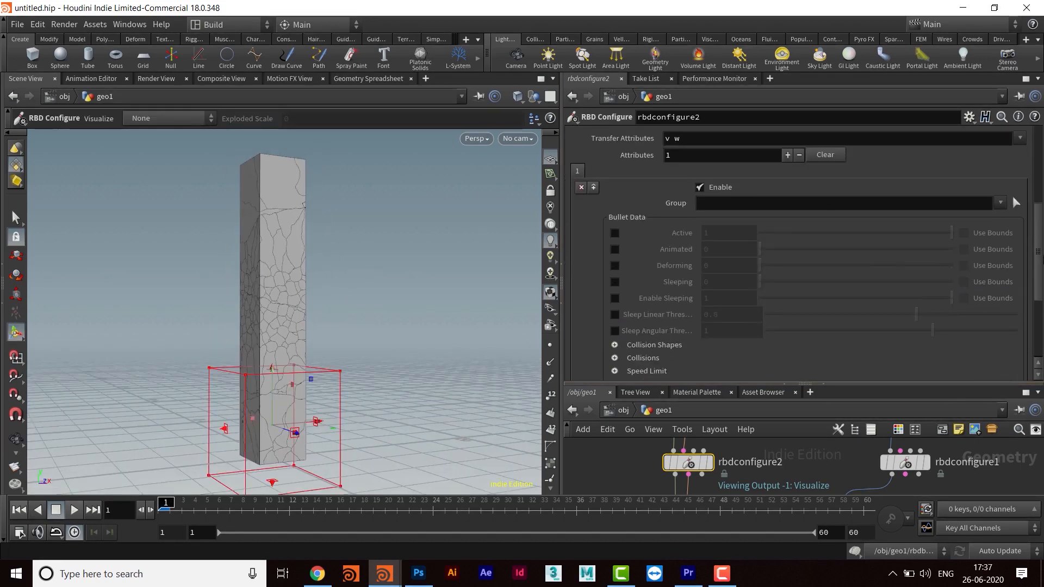
{"action": "left_click", "coordinate": [616, 236]}
{"action": "scroll", "coordinate": [874, 273], "scroll_direction": "up", "scroll_amount": 6}
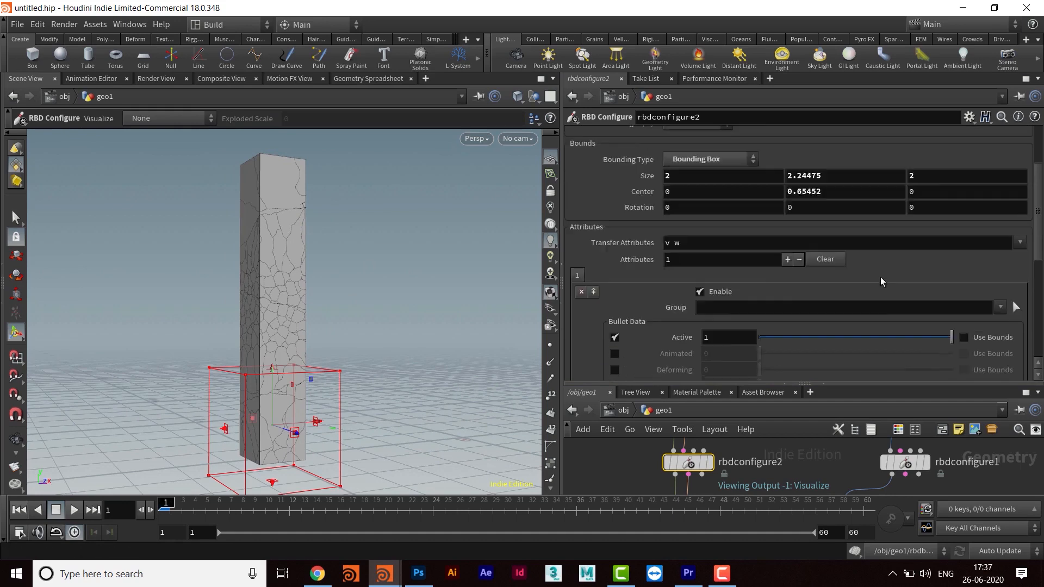
{"action": "left_click", "coordinate": [688, 140]}
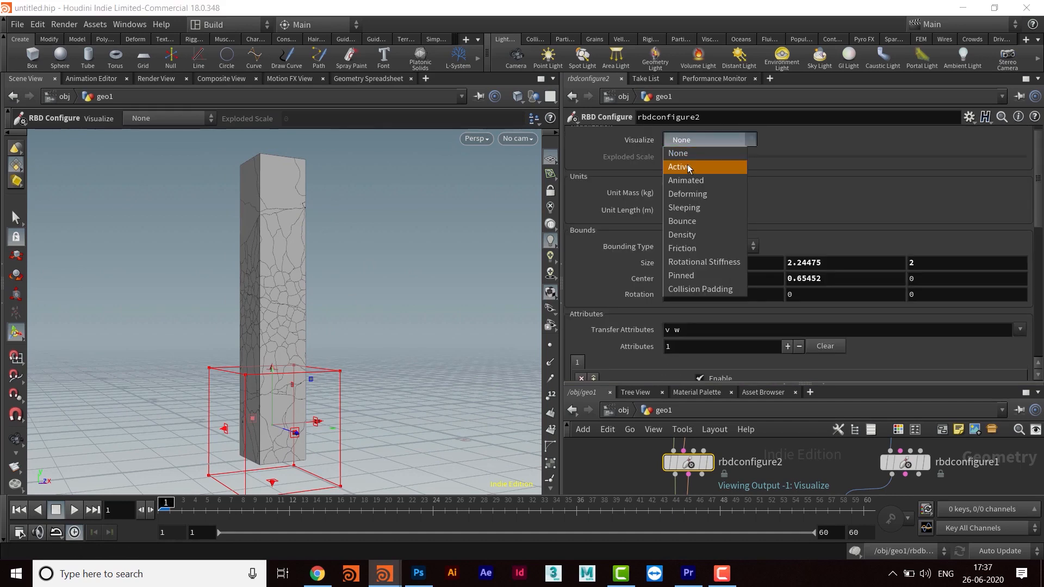
{"action": "left_click", "coordinate": [687, 164]}
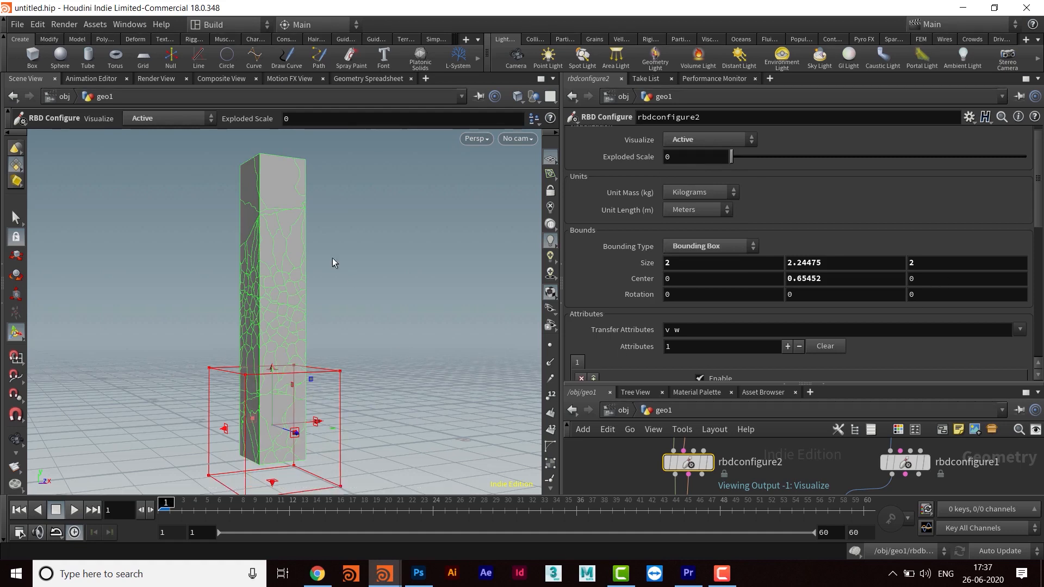
Limit the Active attribute to the bounds and set it to 0, making the pieces inside the box inactive.
{"action": "left_click_drag", "start_coordinate": [1039, 178], "coordinate": [1031, 241]}
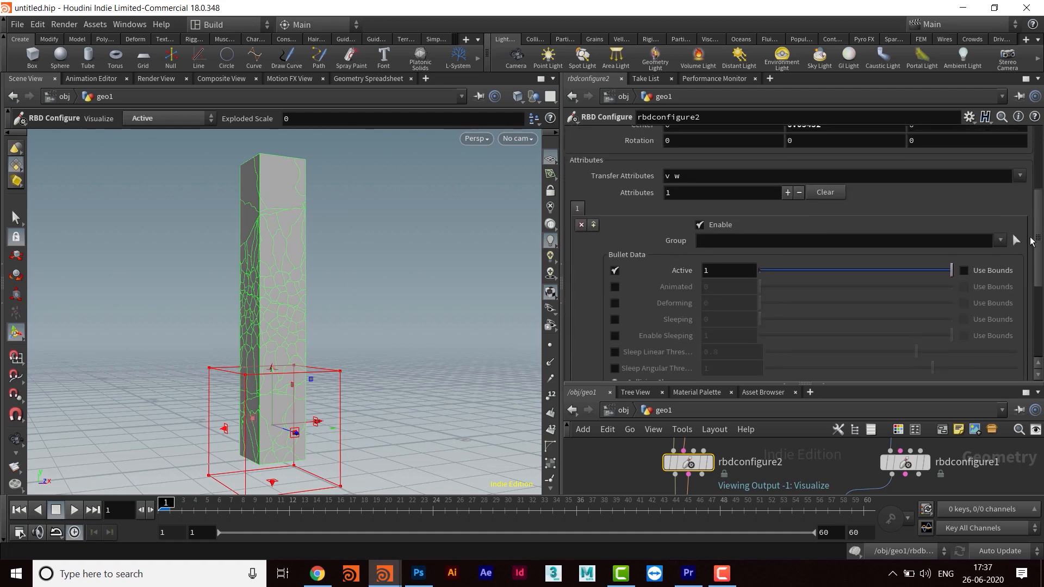
{"action": "left_click", "coordinate": [965, 274]}
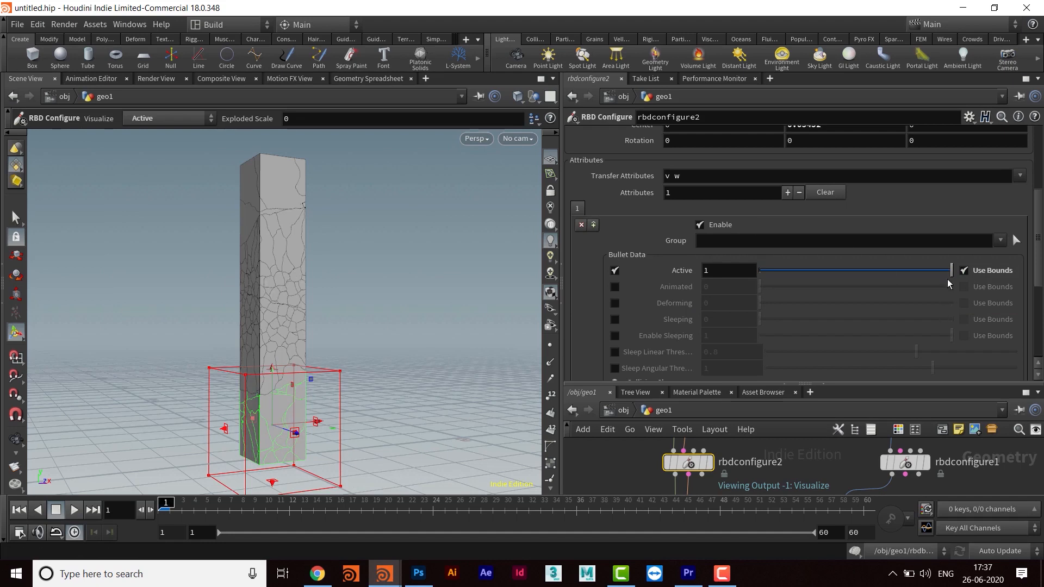
{"action": "left_click_drag", "start_coordinate": [951, 276], "coordinate": [720, 273]}
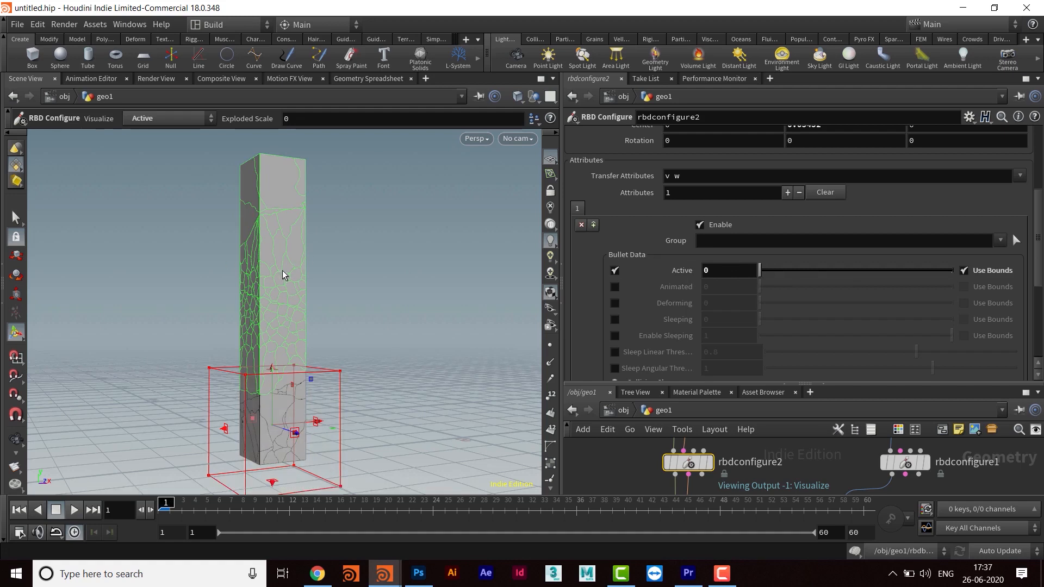
{"action": "left_click_drag", "start_coordinate": [302, 368], "coordinate": [355, 356], "text": "alt"}
{"action": "middle_click_drag", "start_coordinate": [408, 306], "coordinate": [361, 301], "text": "alt"}
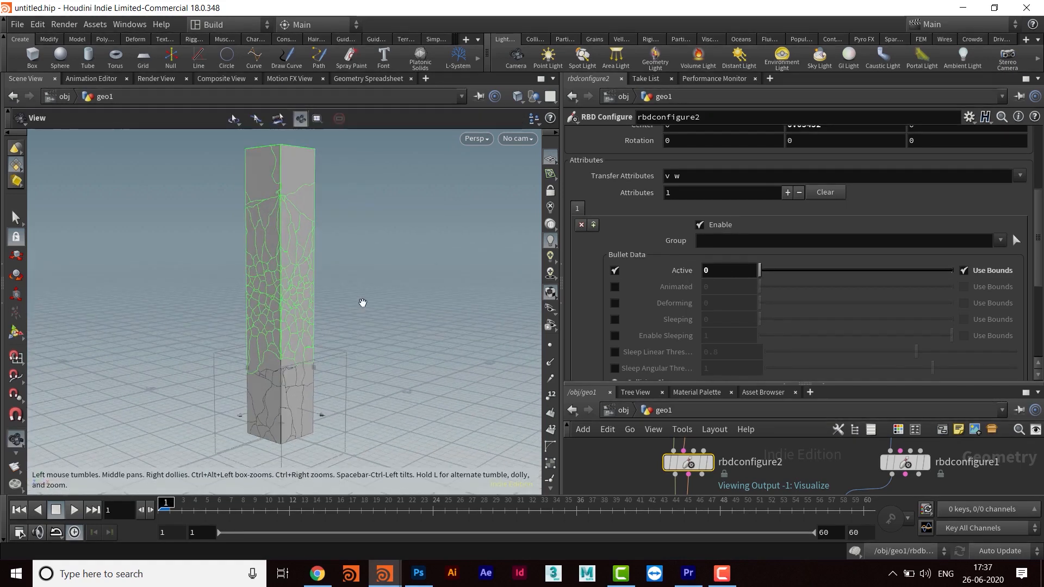
{"action": "scroll", "coordinate": [361, 301], "scroll_direction": "down", "scroll_amount": 1}
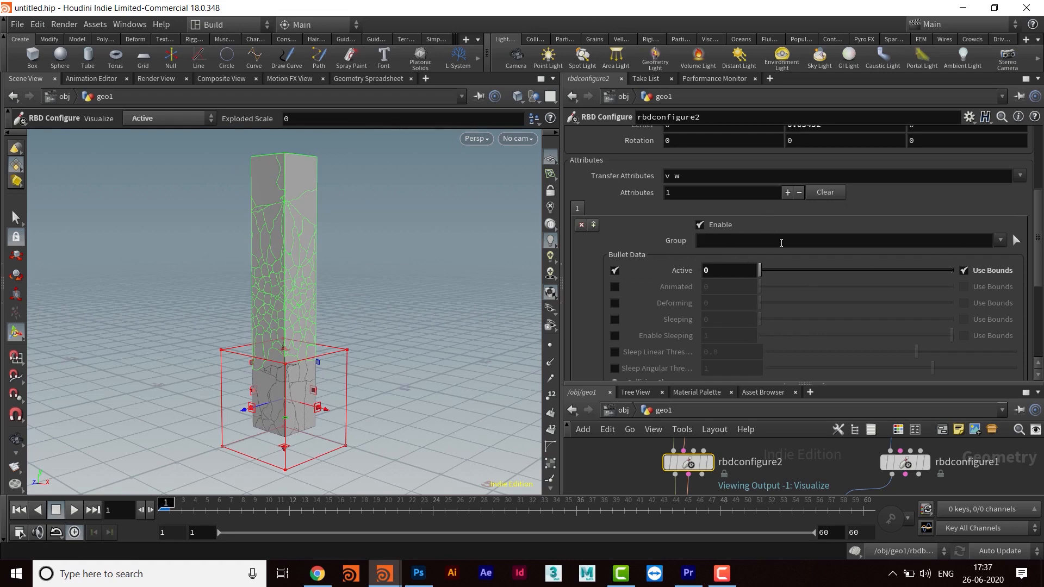
{"action": "scroll", "coordinate": [644, 228], "scroll_direction": "down", "scroll_amount": 5}
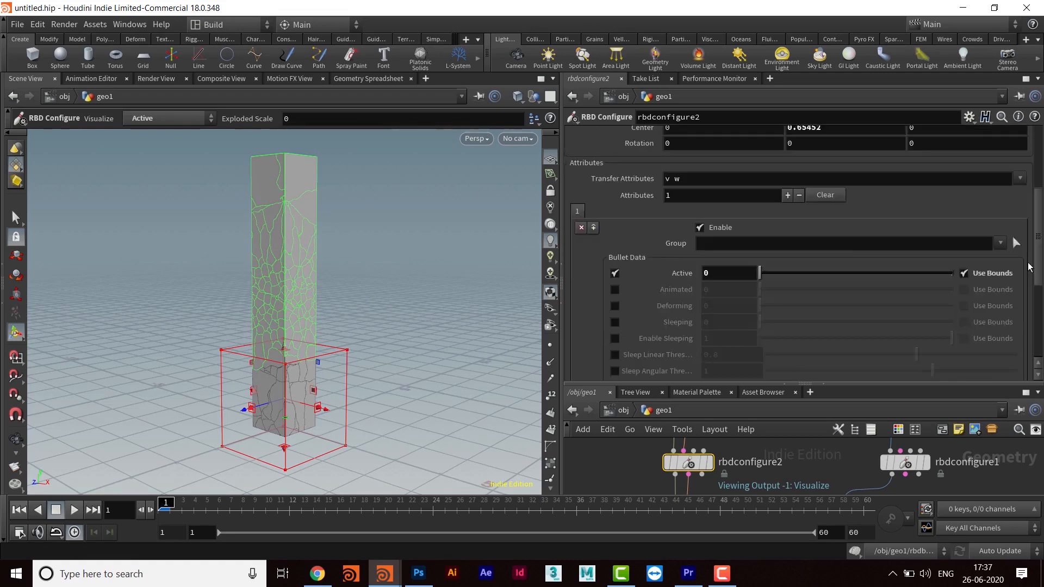
{"action": "scroll", "coordinate": [1028, 189], "scroll_direction": "up", "scroll_amount": 10}
{"action": "scroll", "coordinate": [1028, 189], "scroll_direction": "up", "scroll_amount": 2}
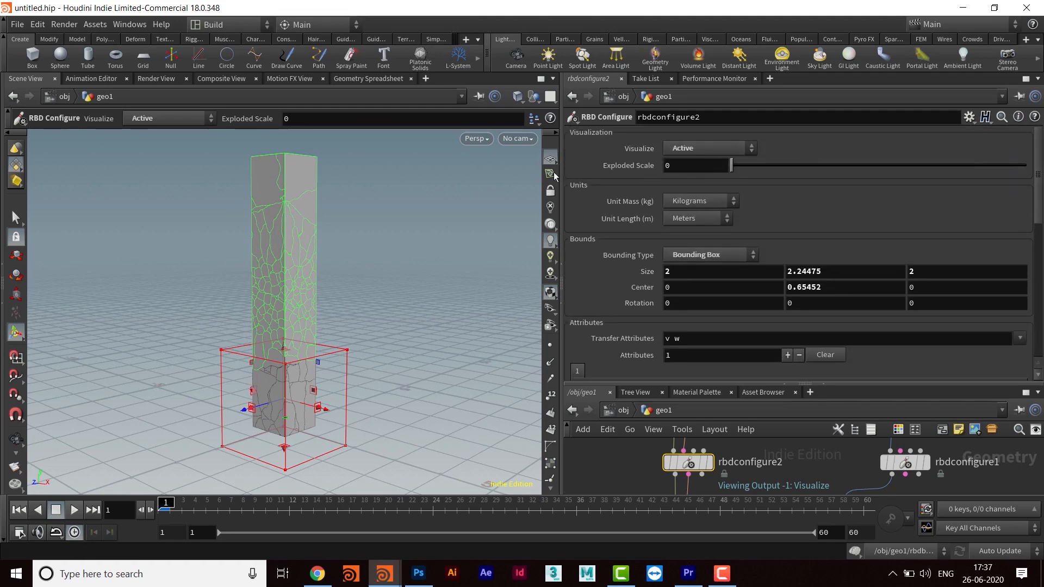
{"action": "left_click_drag", "start_coordinate": [390, 345], "coordinate": [359, 301], "text": "alt"}
Select rbdbulletsolver1 and play the simulation to frame 18 to check how the column breaks with its base held.
{"action": "left_click_drag", "start_coordinate": [778, 383], "coordinate": [778, 268]}
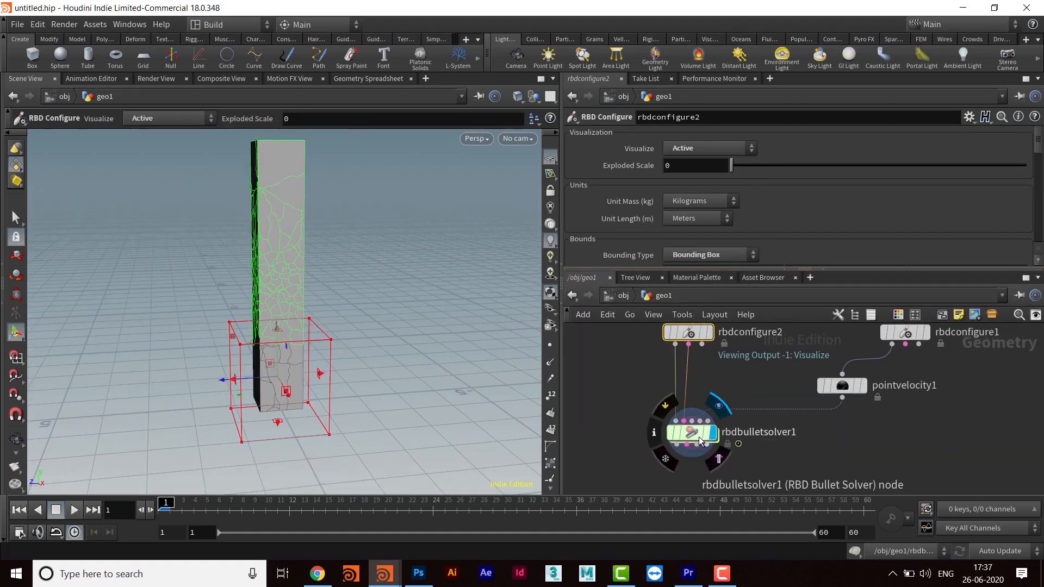
{"action": "left_click", "coordinate": [699, 438]}
{"action": "key", "text": "Escape"}
{"action": "left_click_drag", "start_coordinate": [398, 326], "coordinate": [277, 337]}
{"action": "key", "text": "Return"}
{"action": "left_click", "coordinate": [74, 510]}
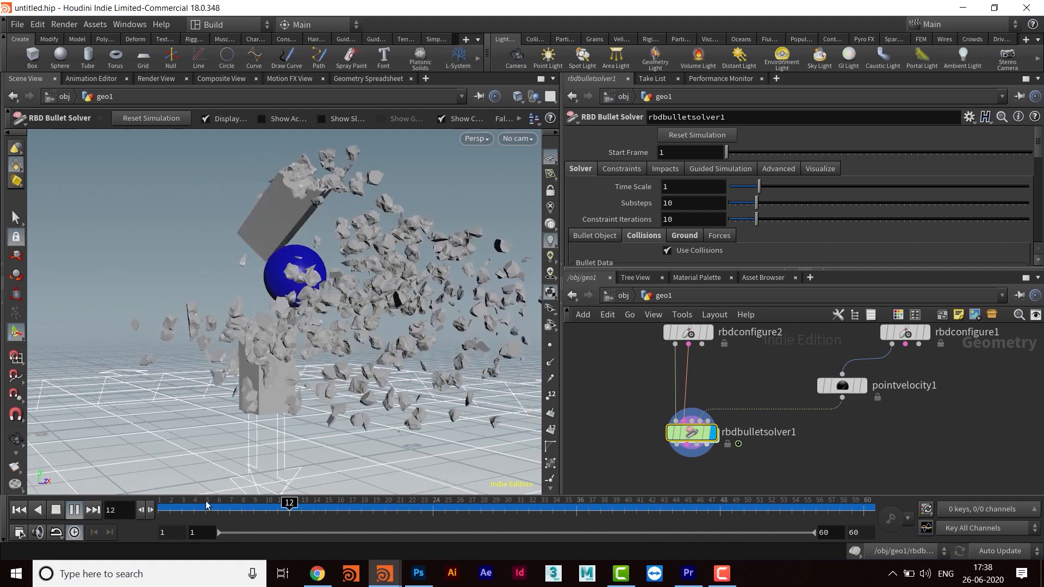
{"action": "left_click", "coordinate": [76, 510]}
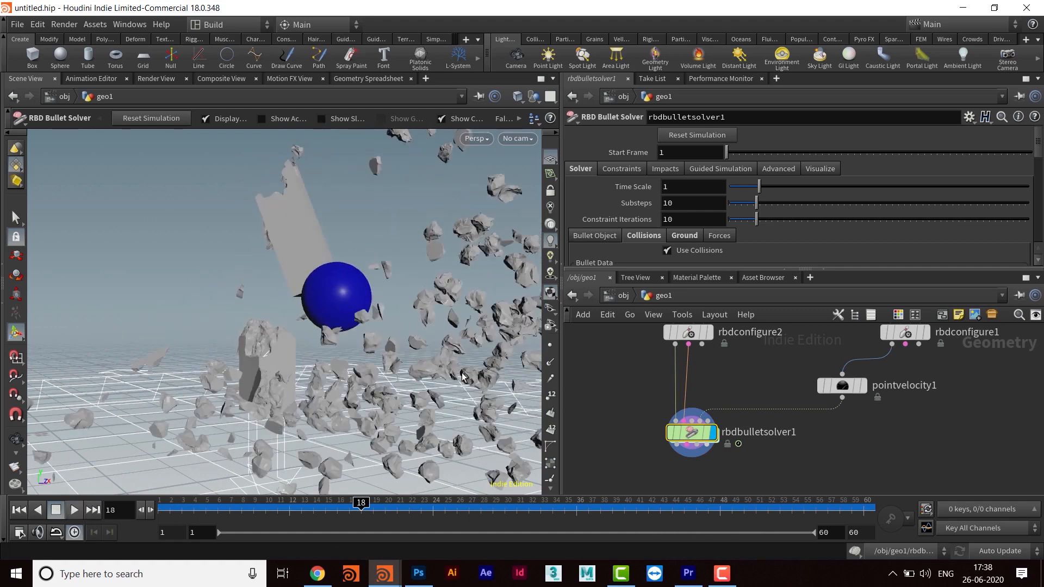
Maximize the scene view and examine the column's base and the flying debris at frame 18.
{"action": "key", "text": "ctrl+b"}
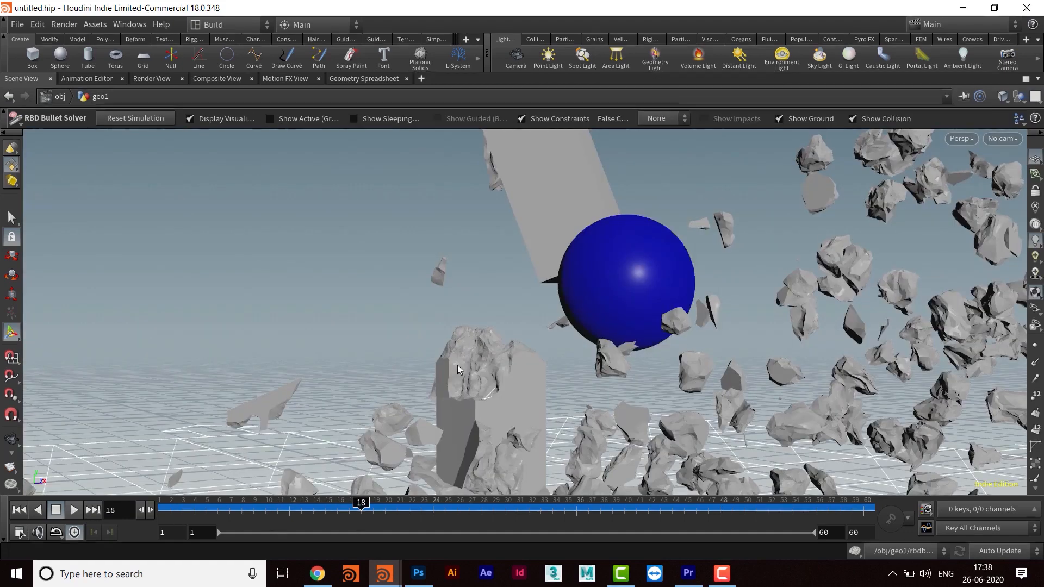
{"action": "key", "text": "Escape"}
{"action": "left_click_drag", "start_coordinate": [572, 403], "coordinate": [443, 373]}
{"action": "right_click_drag", "start_coordinate": [442, 373], "coordinate": [431, 370]}
{"action": "middle_click_drag", "start_coordinate": [431, 370], "coordinate": [431, 366]}
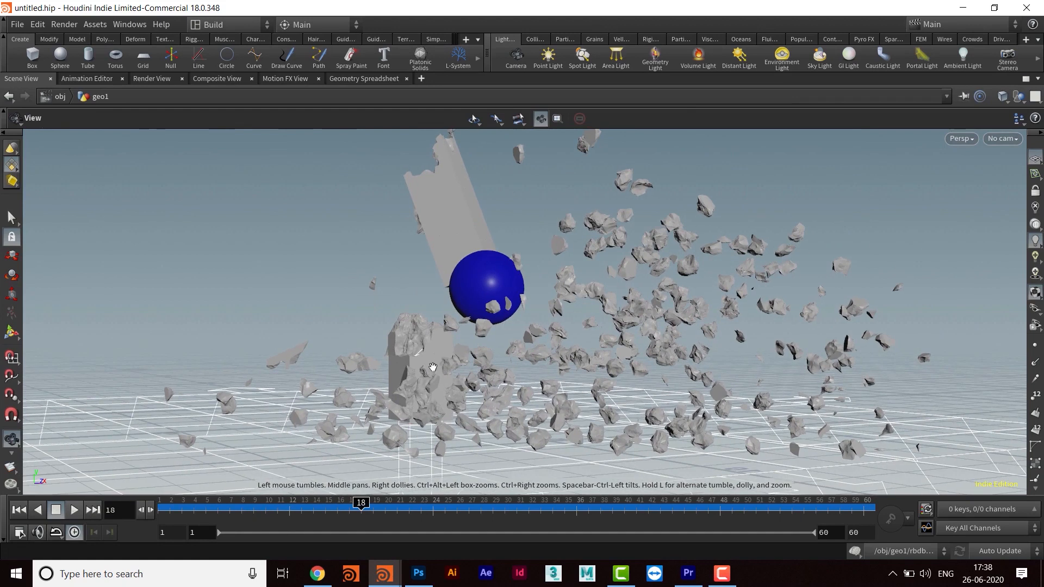
Replay the simulation from frame 1 to frame 59 and inspect the remaining column base and scattered debris.
{"action": "left_click", "coordinate": [18, 510]}
{"action": "left_click", "coordinate": [74, 510]}
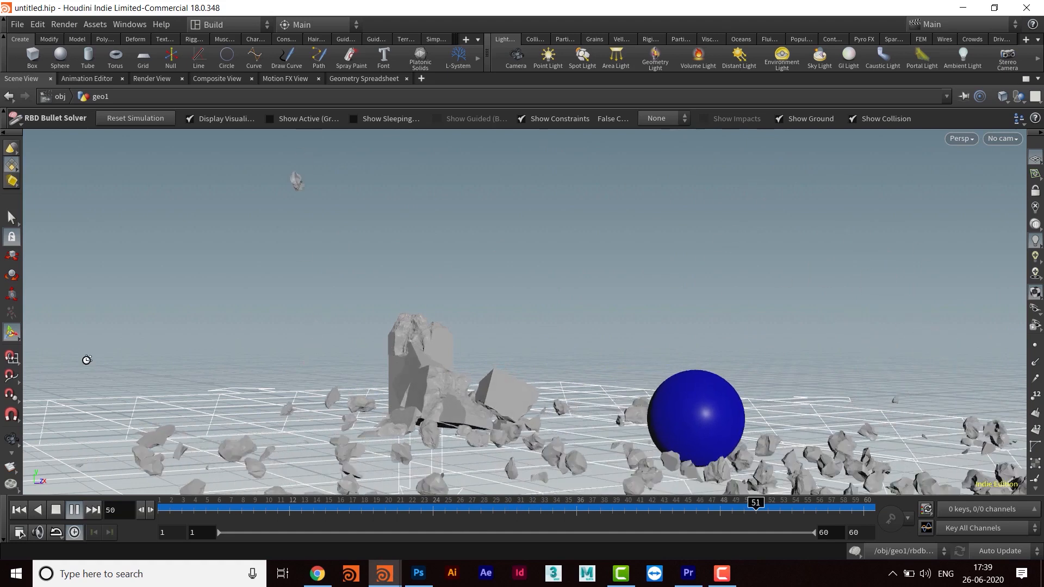
{"action": "left_click", "coordinate": [75, 511]}
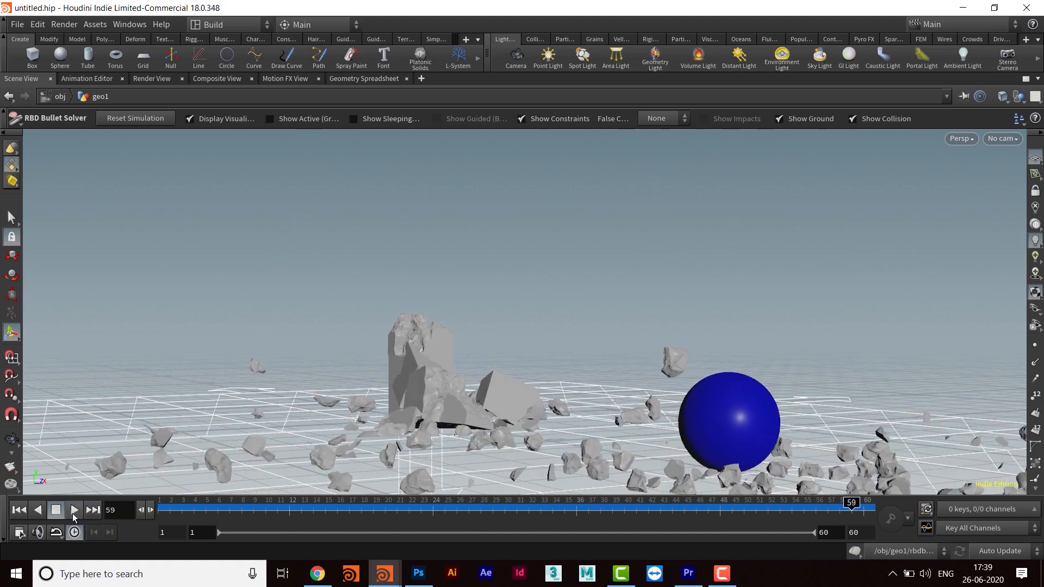
{"action": "key", "text": "Escape"}
{"action": "middle_click_drag", "start_coordinate": [513, 374], "coordinate": [488, 359]}
{"action": "left_click_drag", "start_coordinate": [489, 375], "coordinate": [495, 377]}
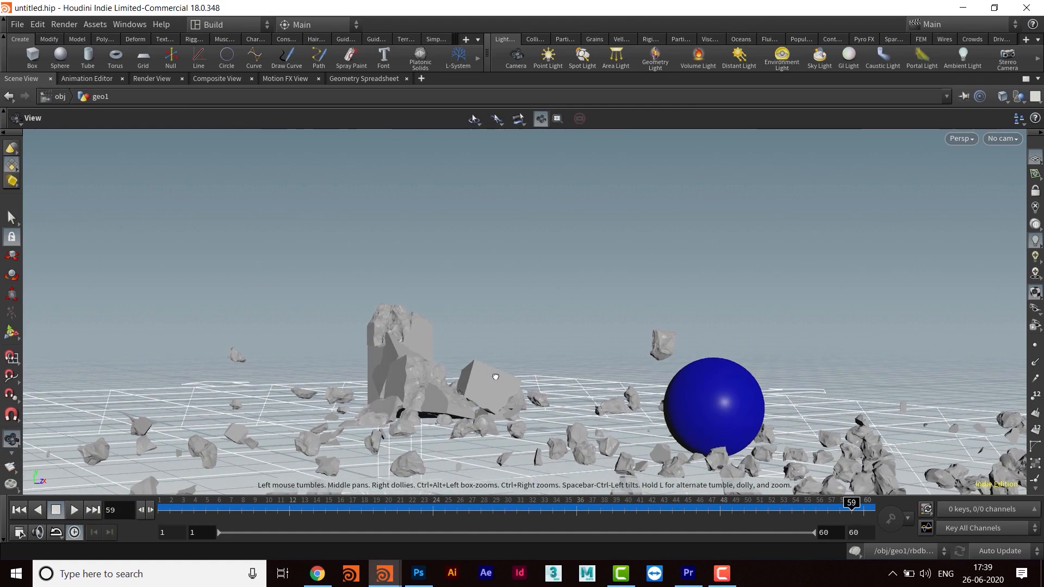
{"action": "key", "text": "Return"}
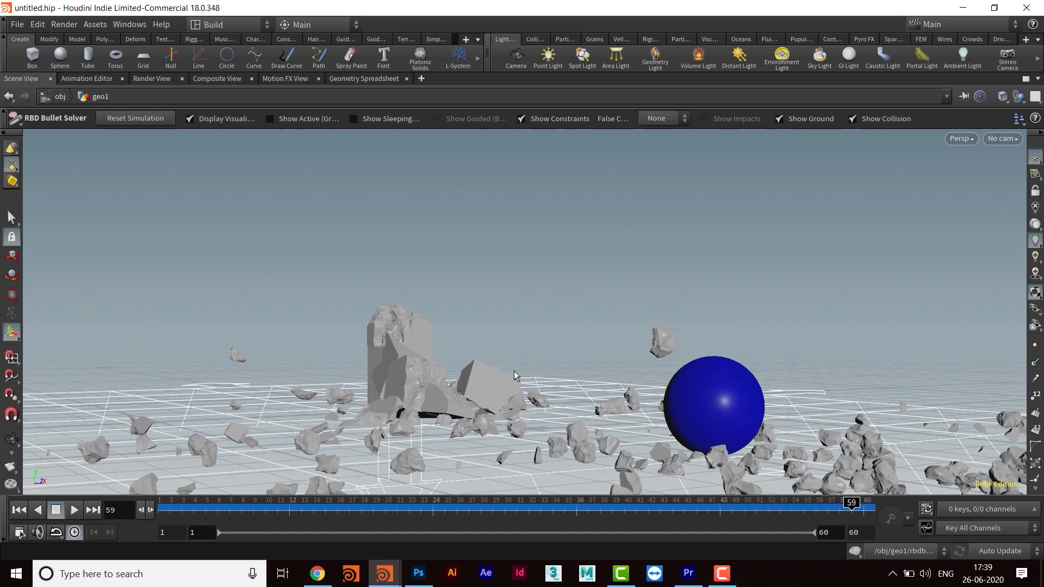